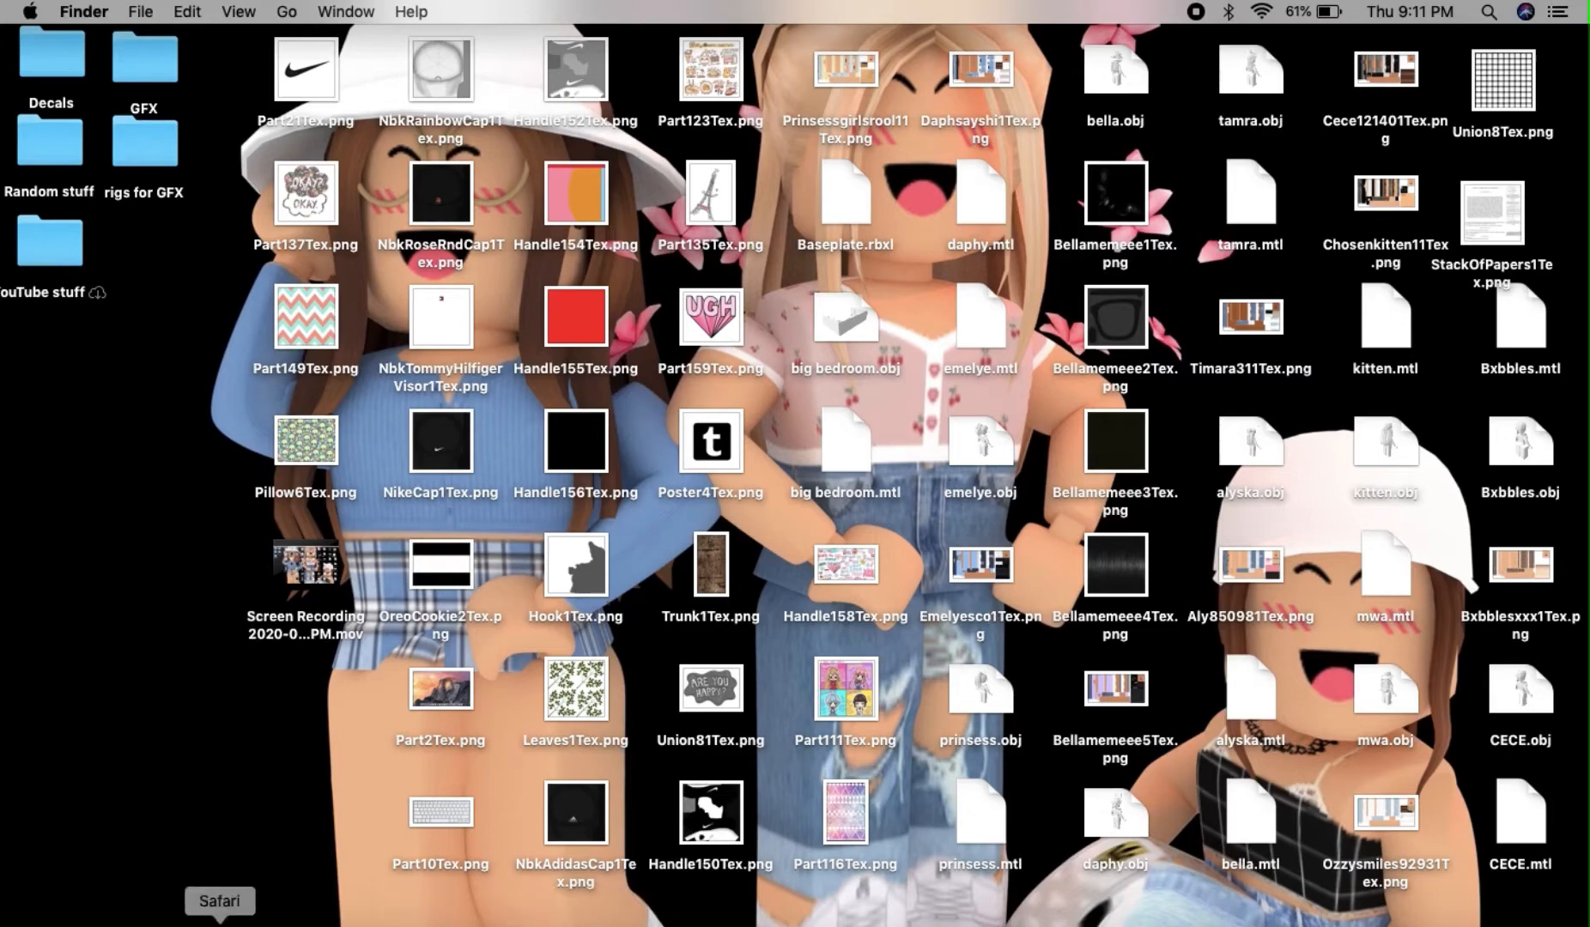
Switch to Safari and search the web for "rig".
left_click(220, 917)
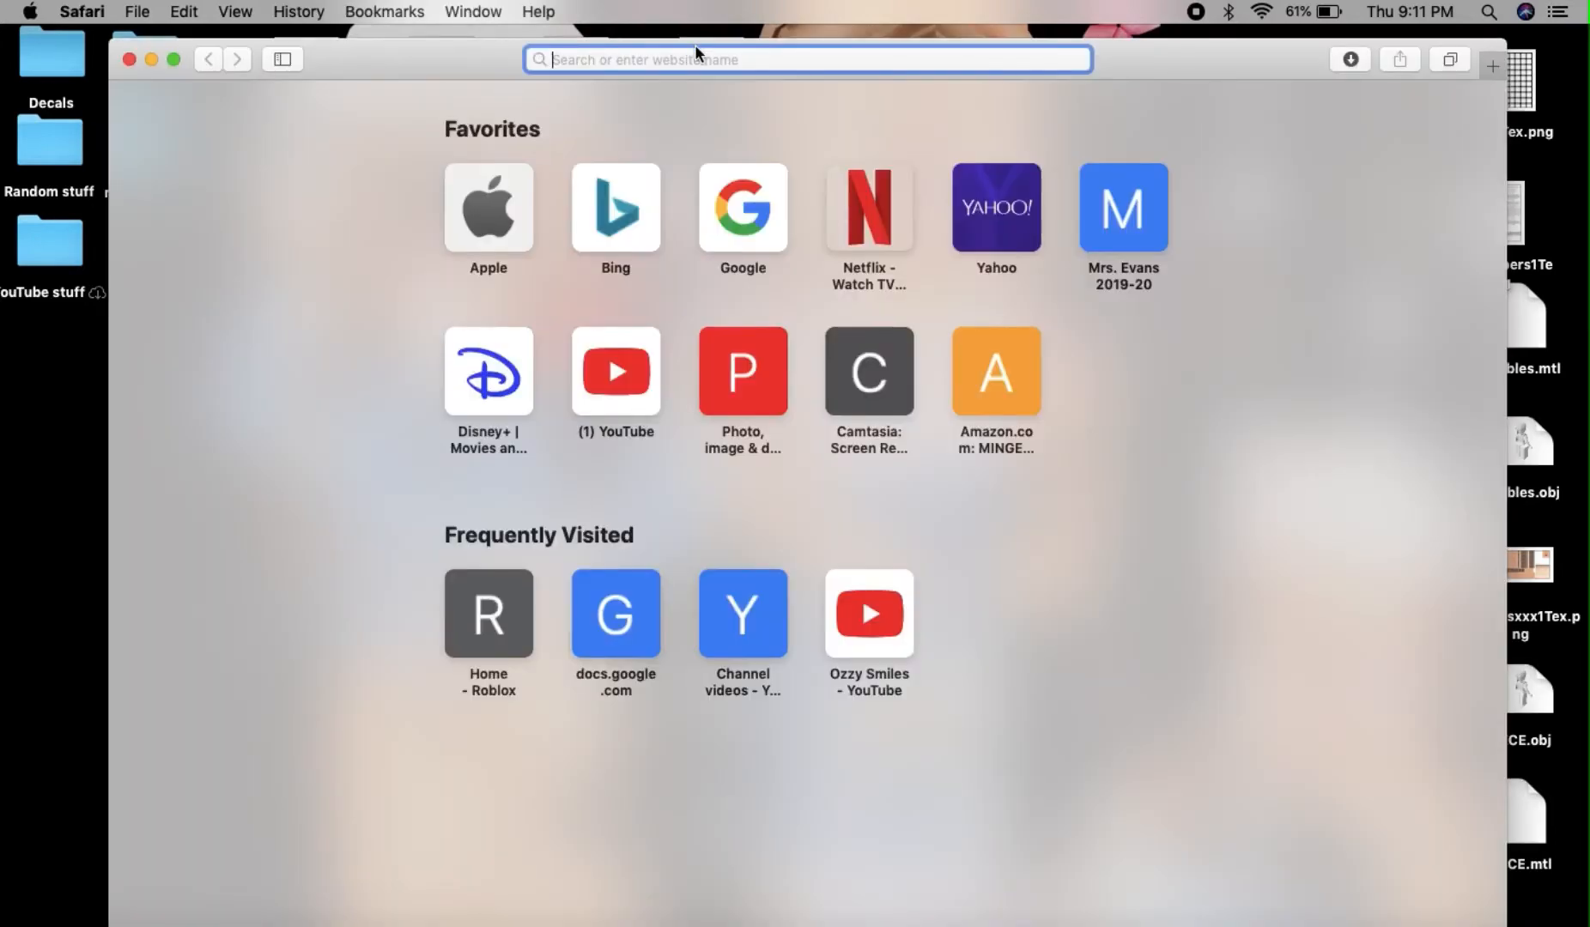
type("rig")
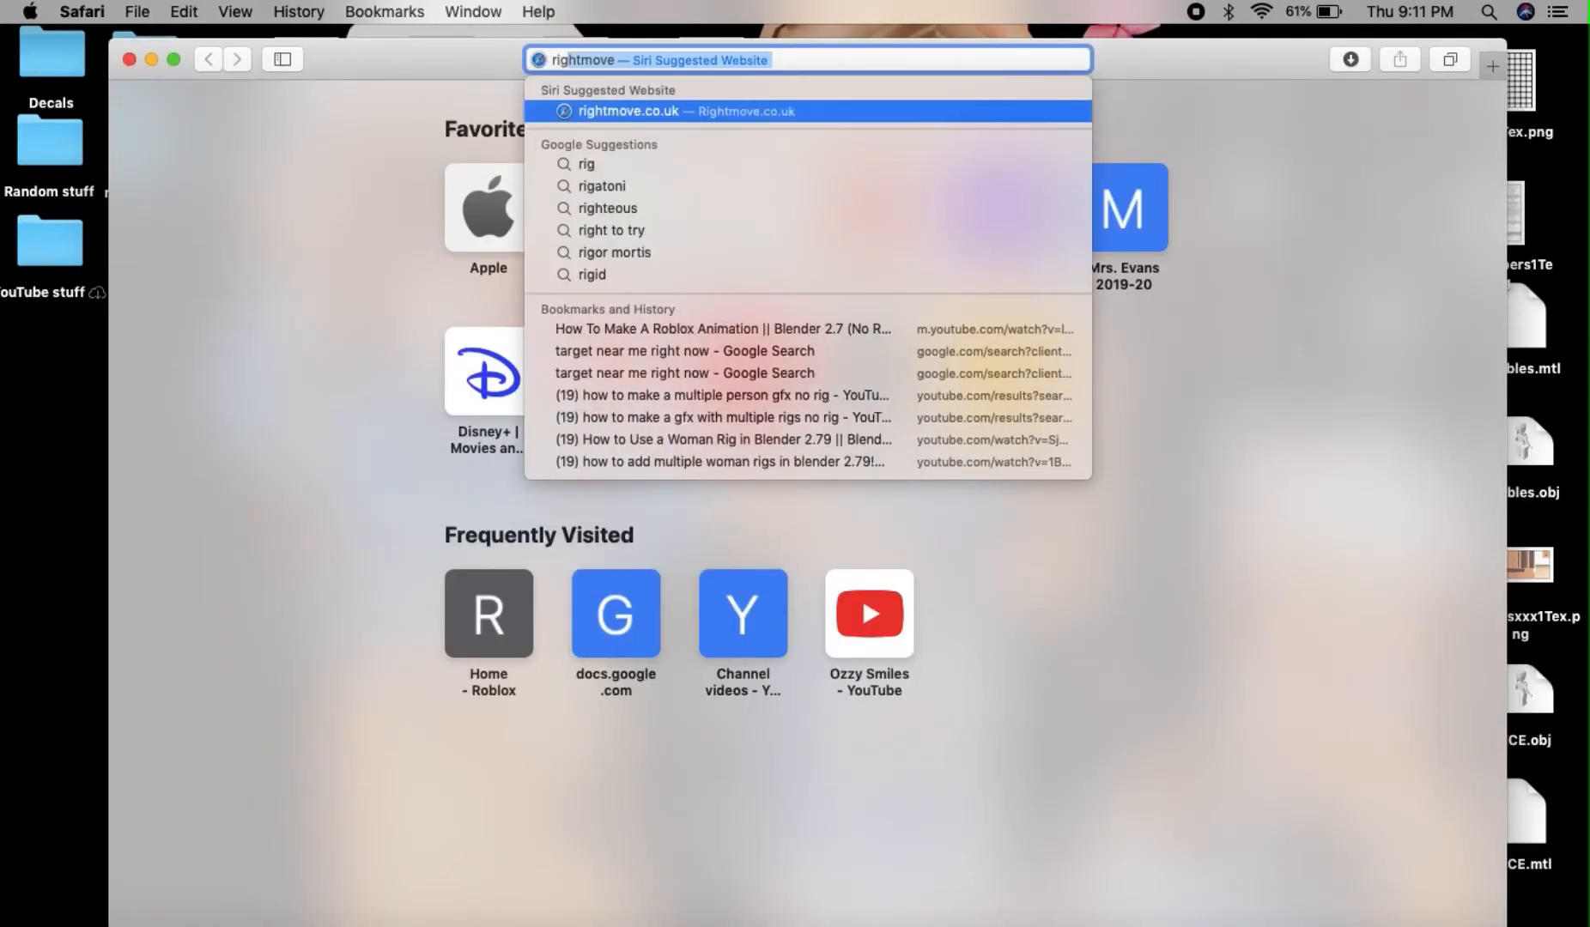
key("BackSpace")
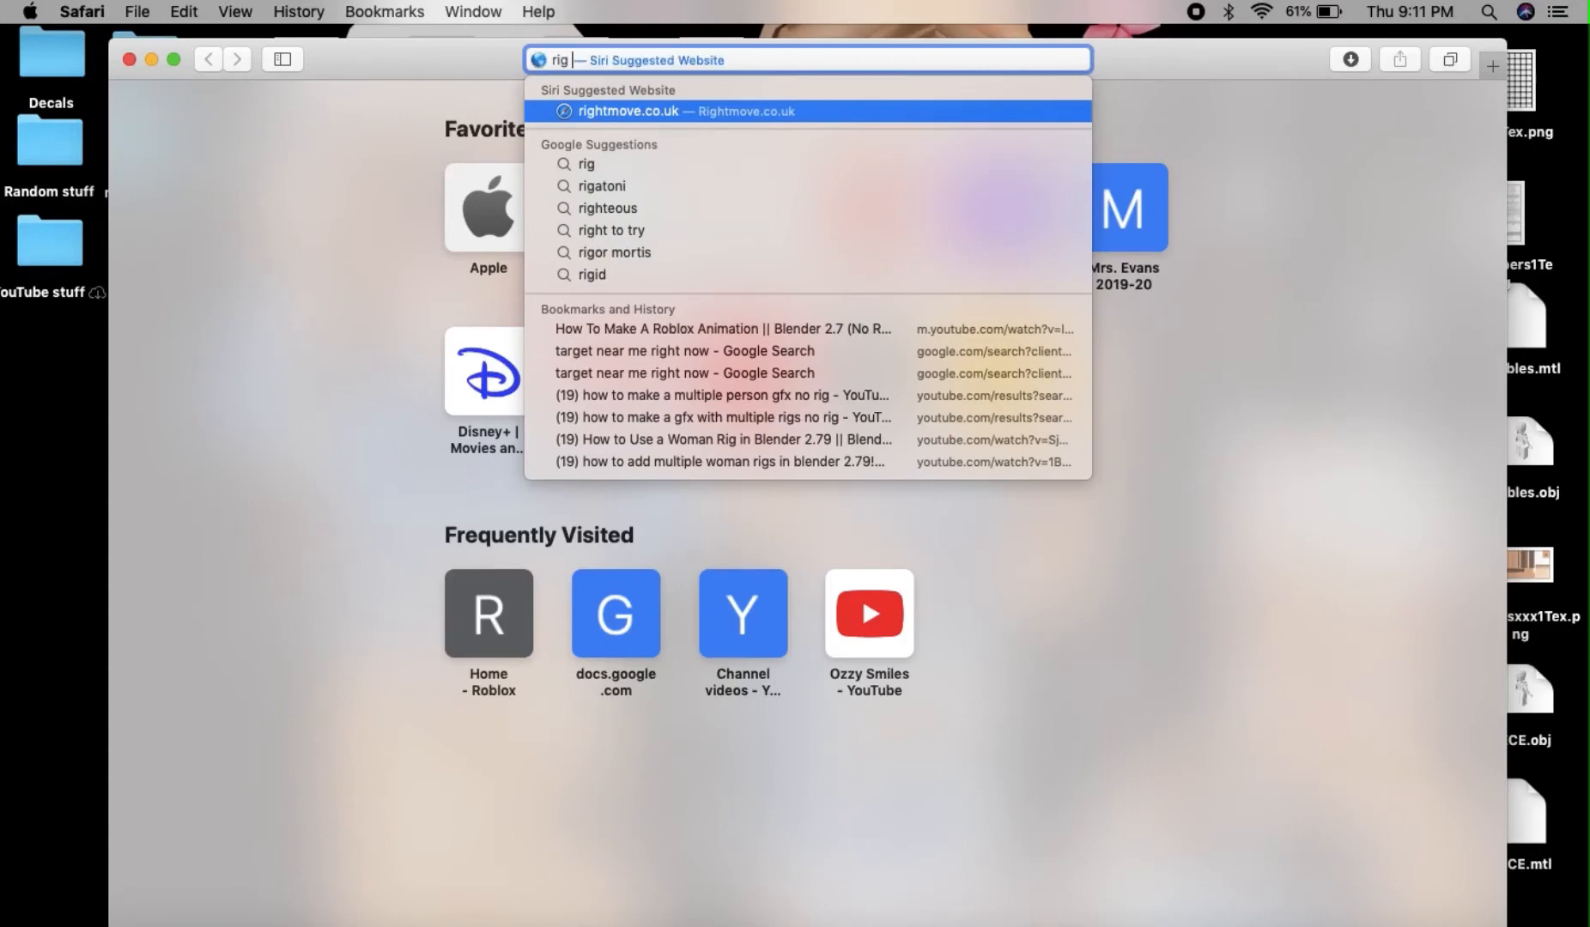
key("Return")
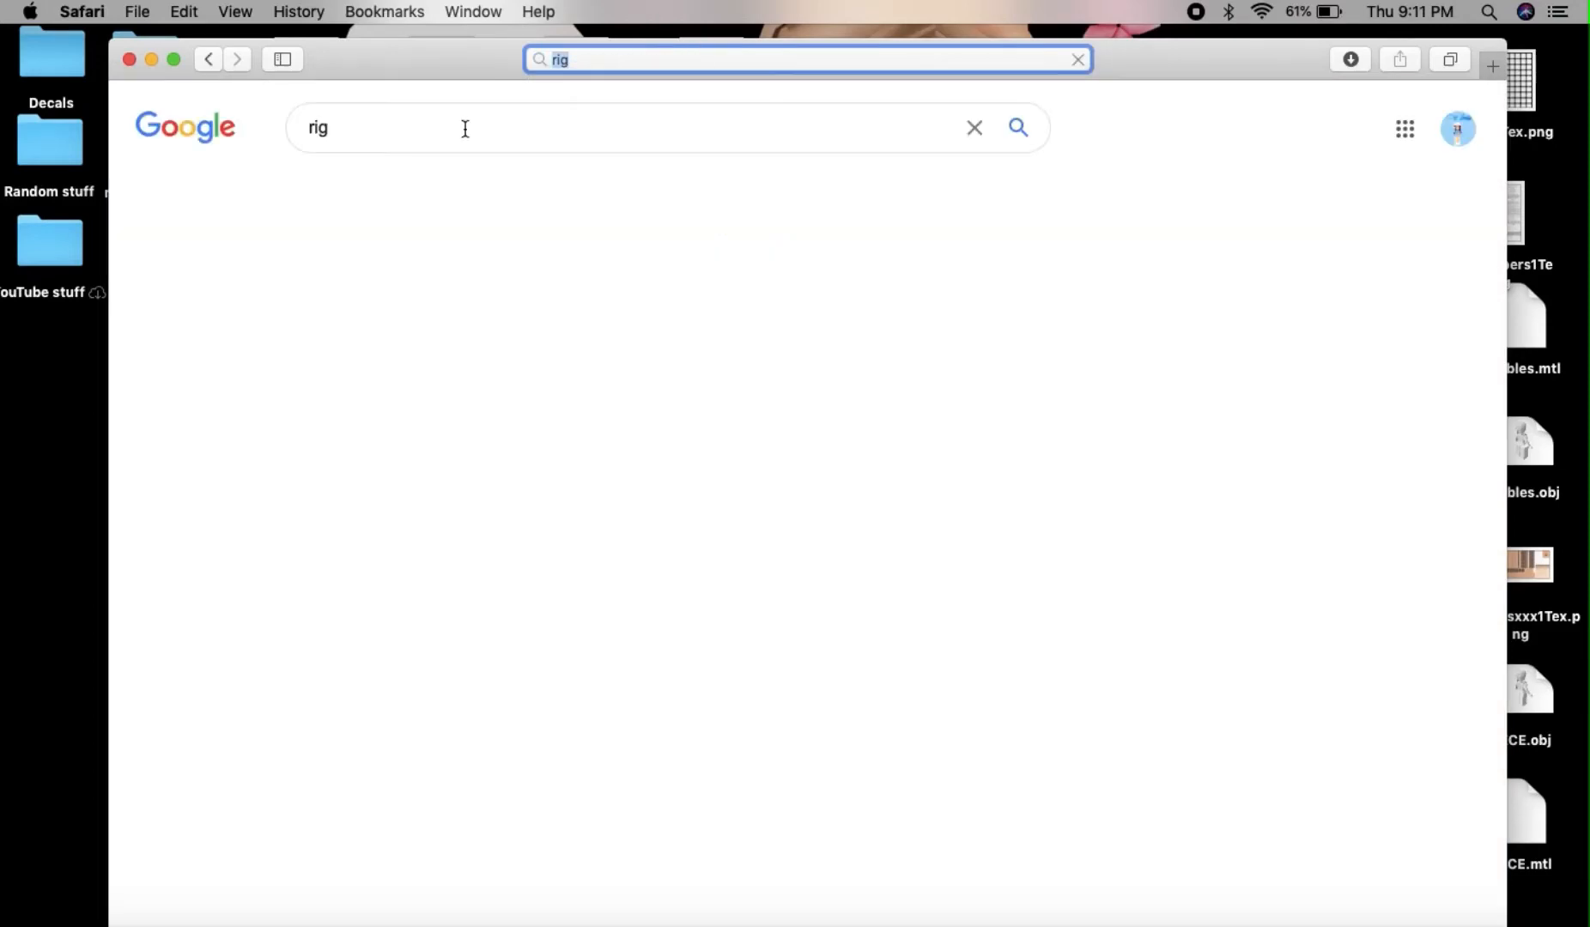
Replace the web search with "roblox blender rig", look over the results and close the browser window.
left_click(413, 144)
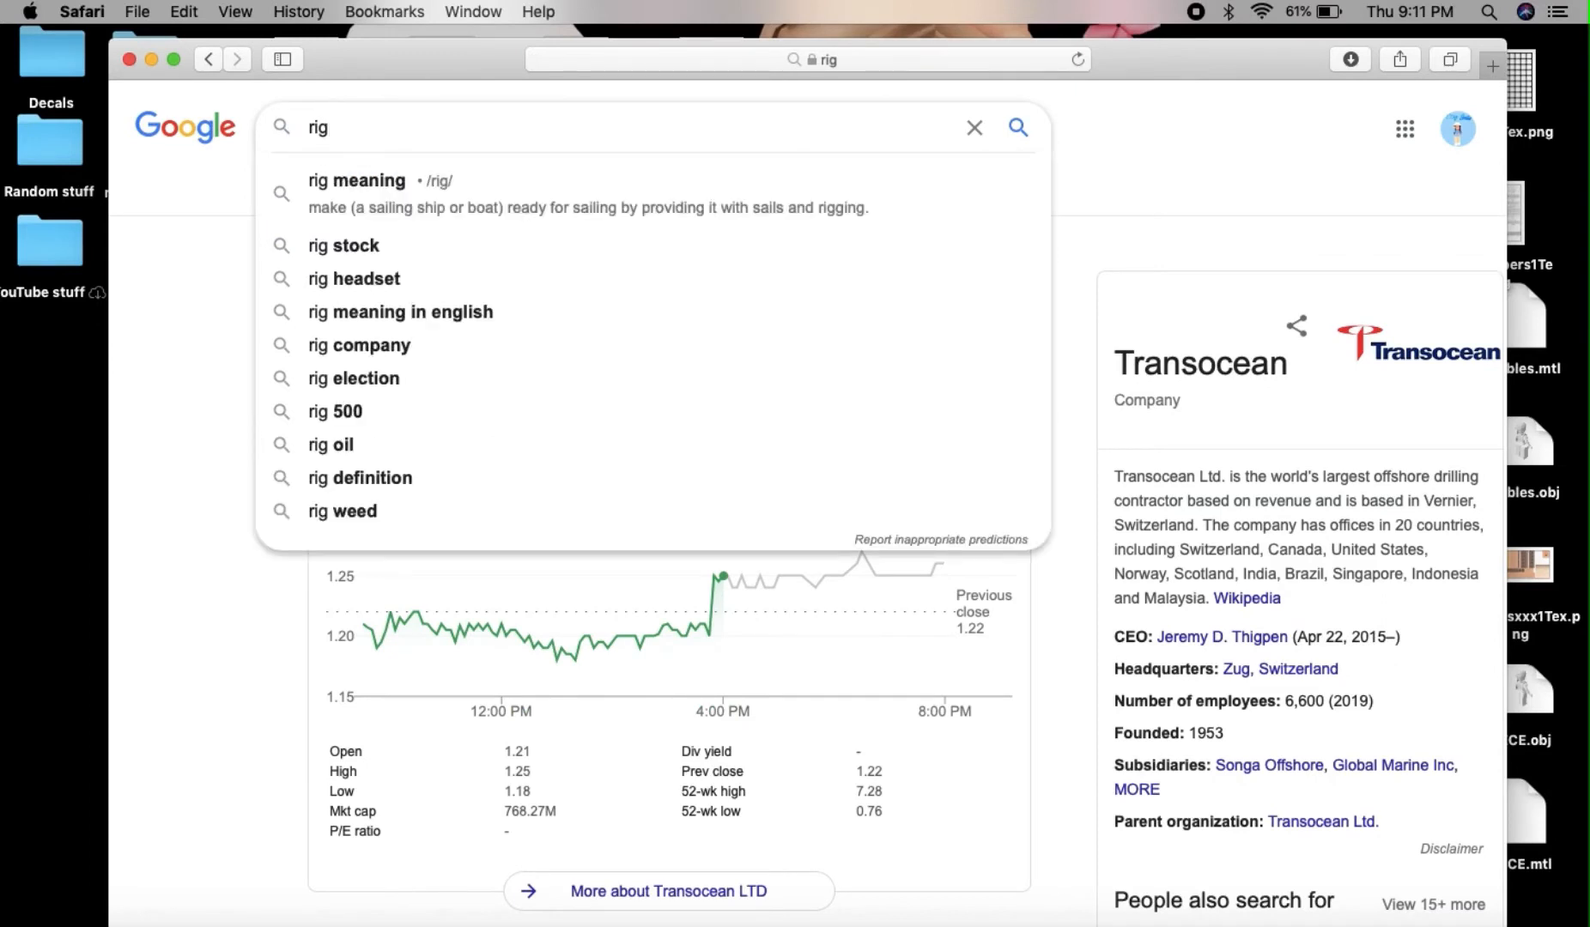
type("mo")
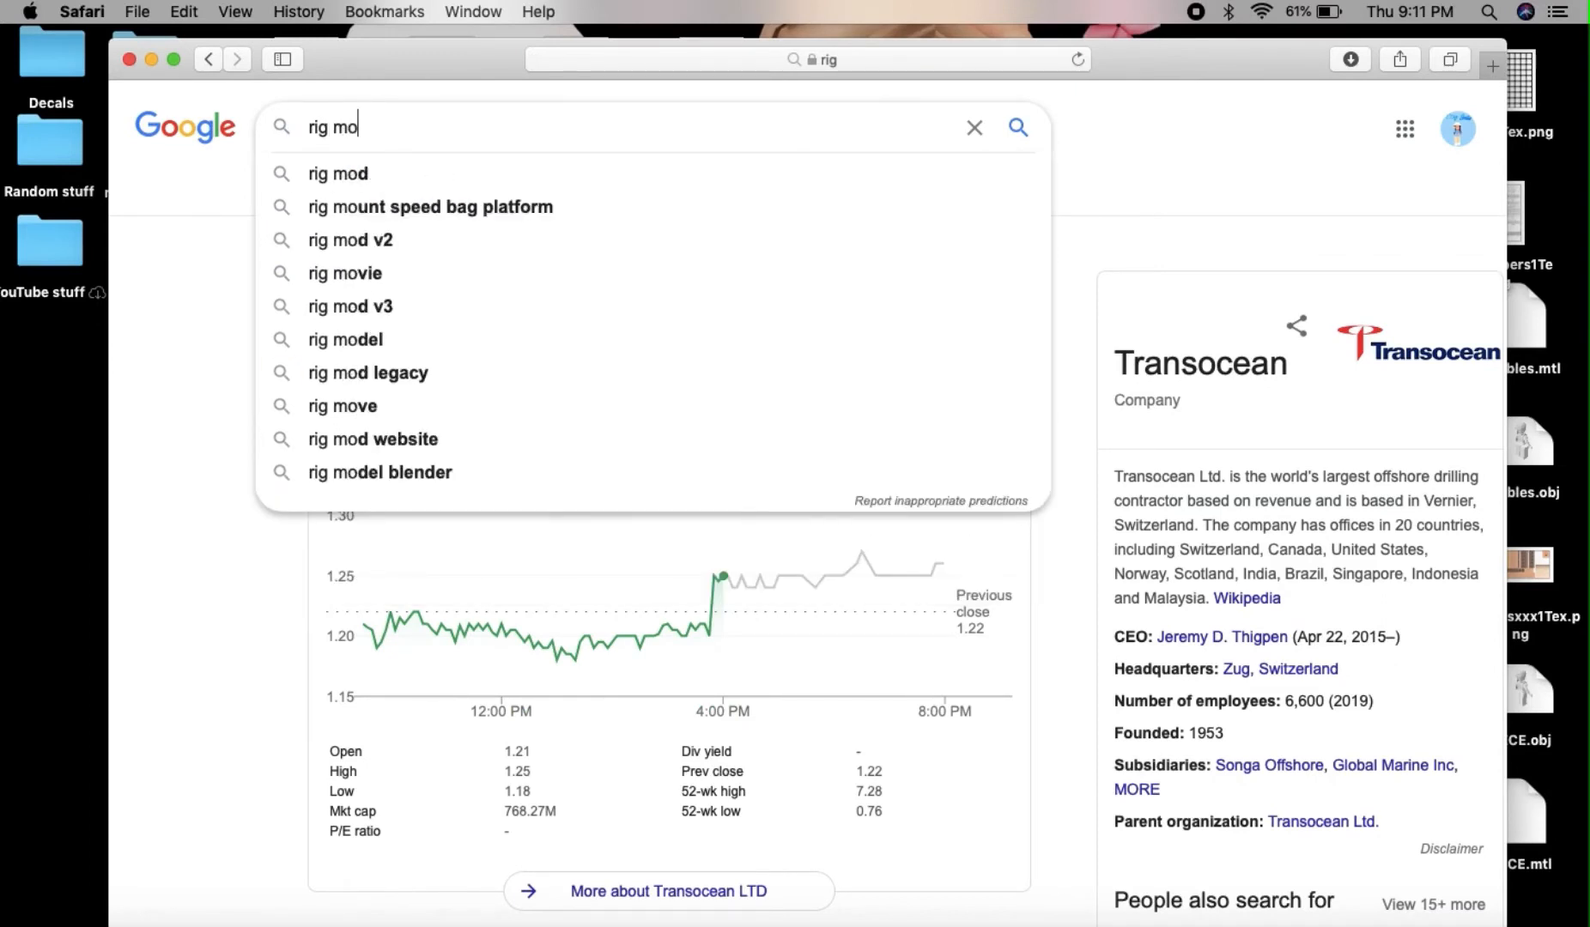
key("BackSpace")
key("BackSpace")
key("BackSpace")
key("BackSpace")
key("BackSpace")
key("BackSpace")
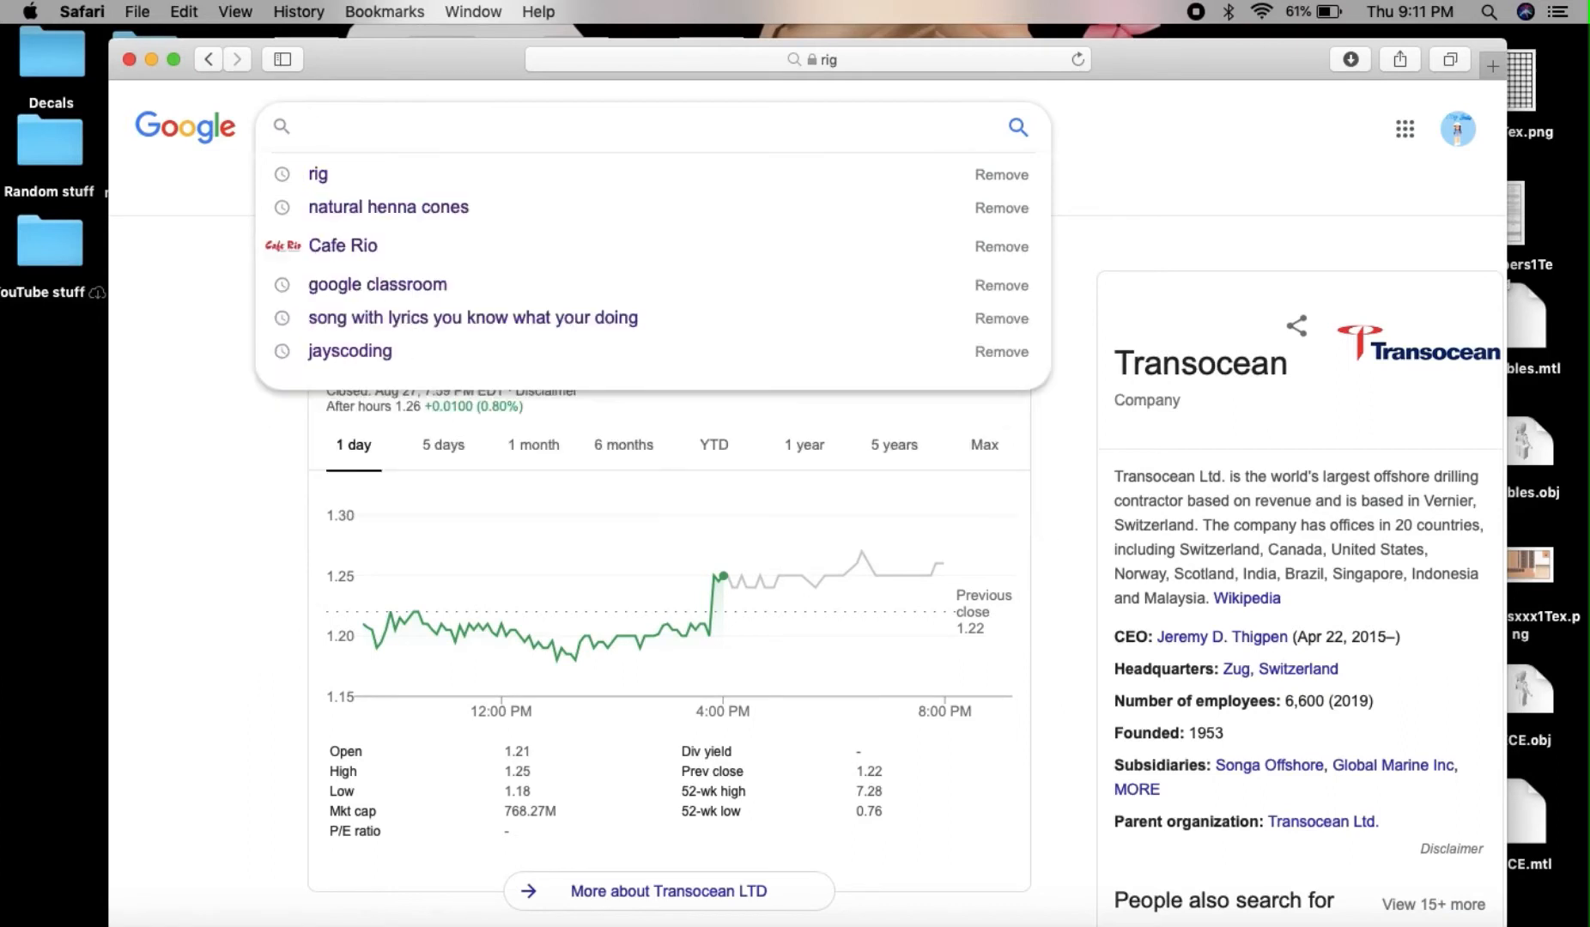
type("ri")
key("BackSpace")
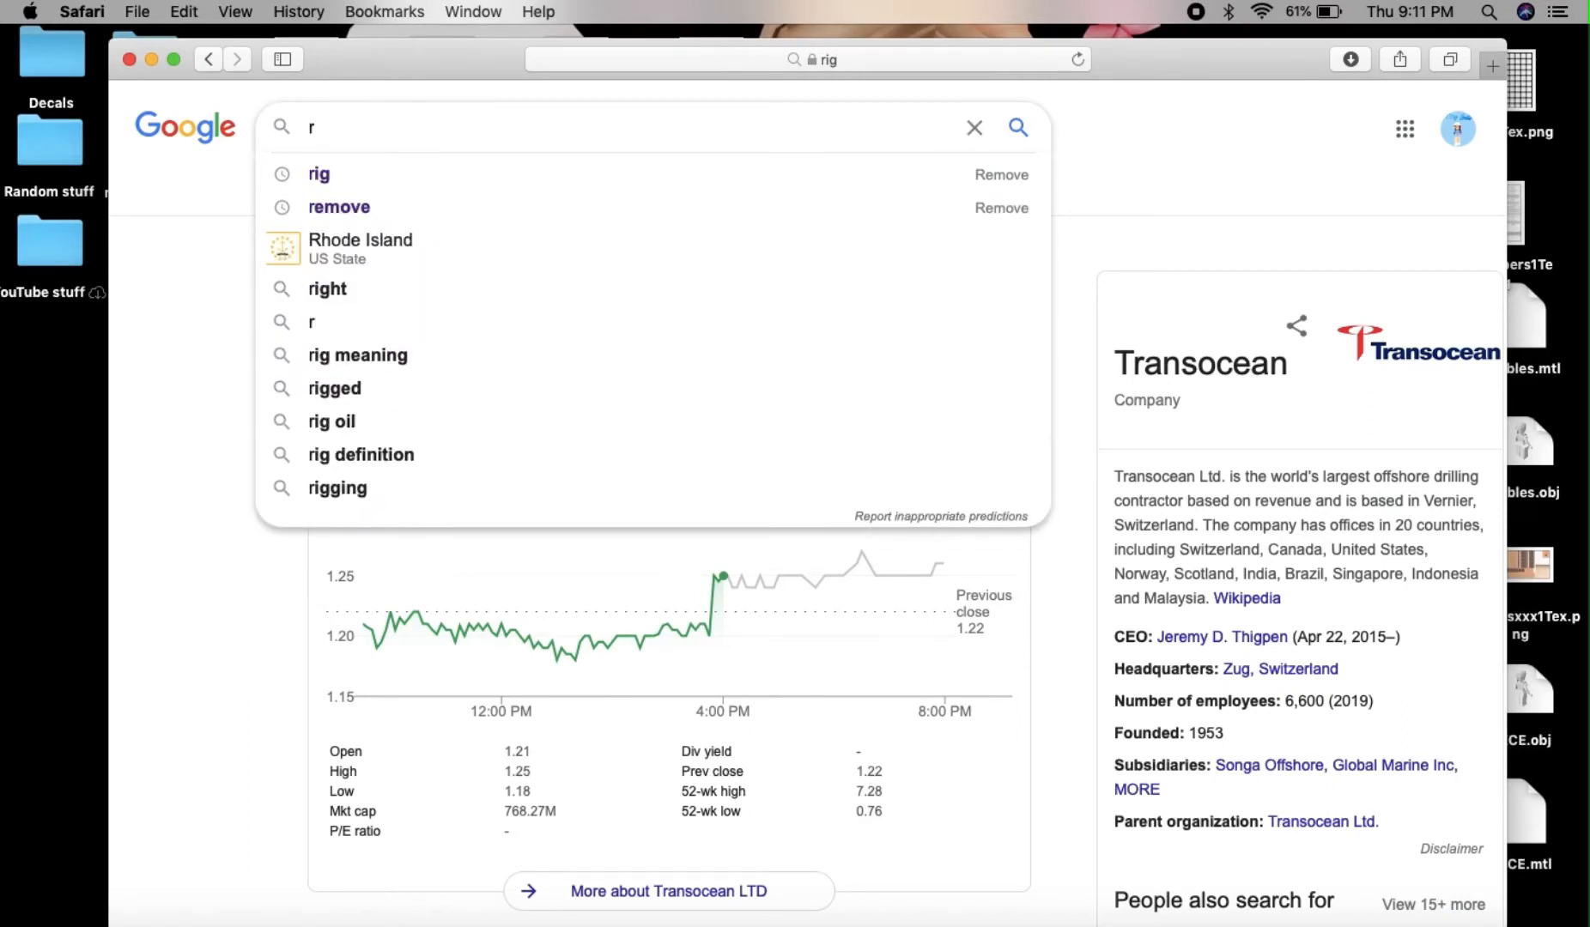
type("o")
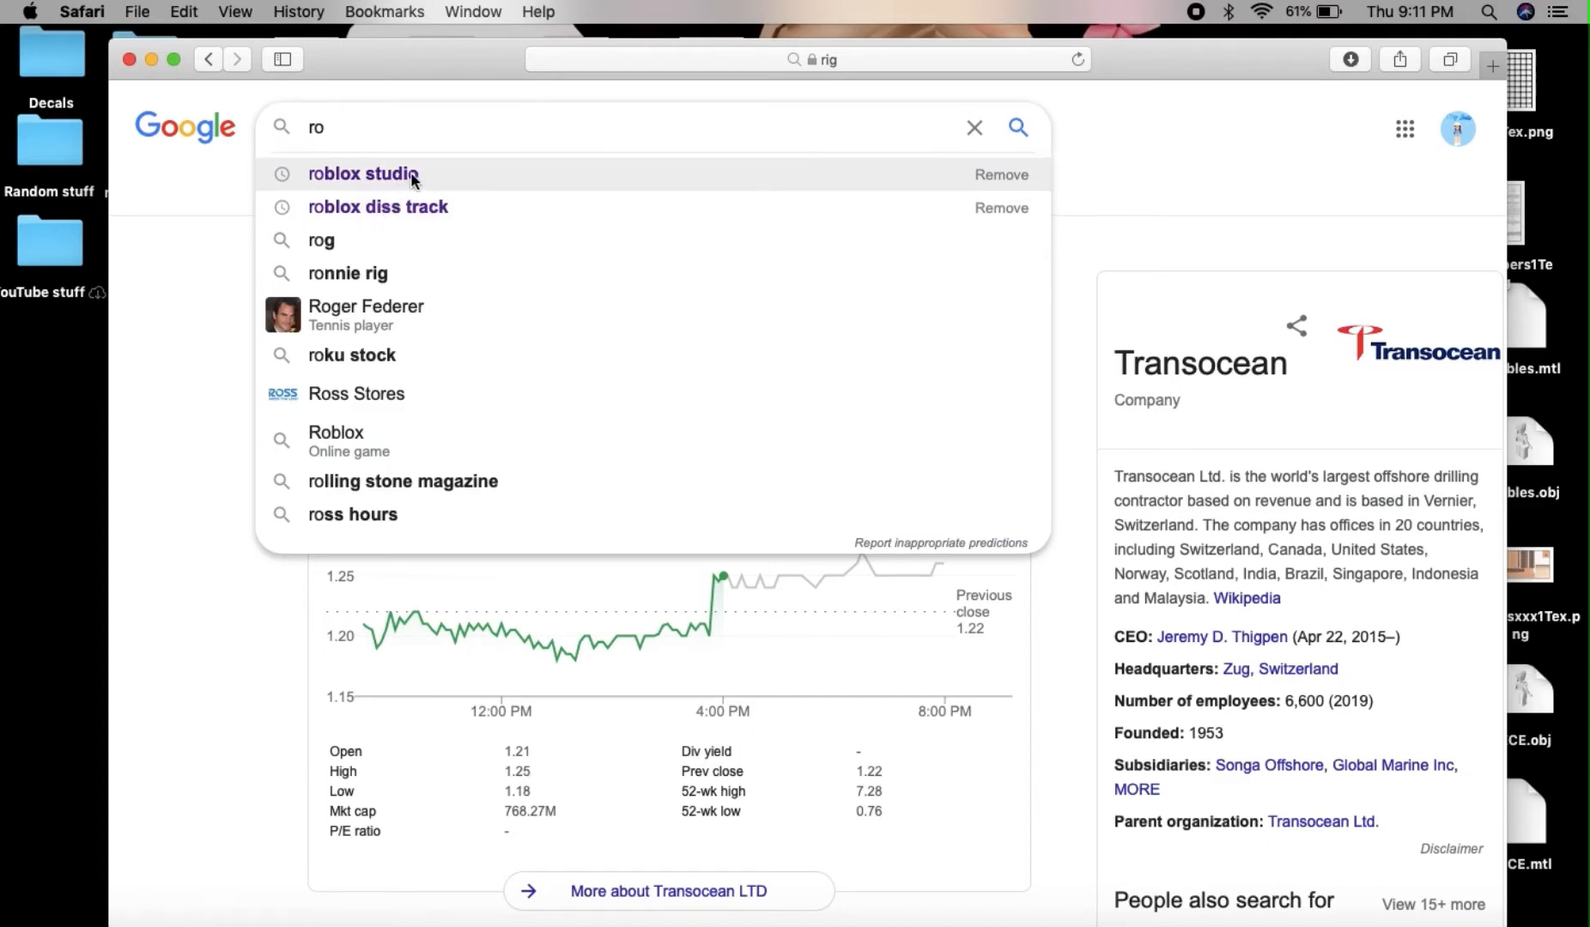
type("bloo")
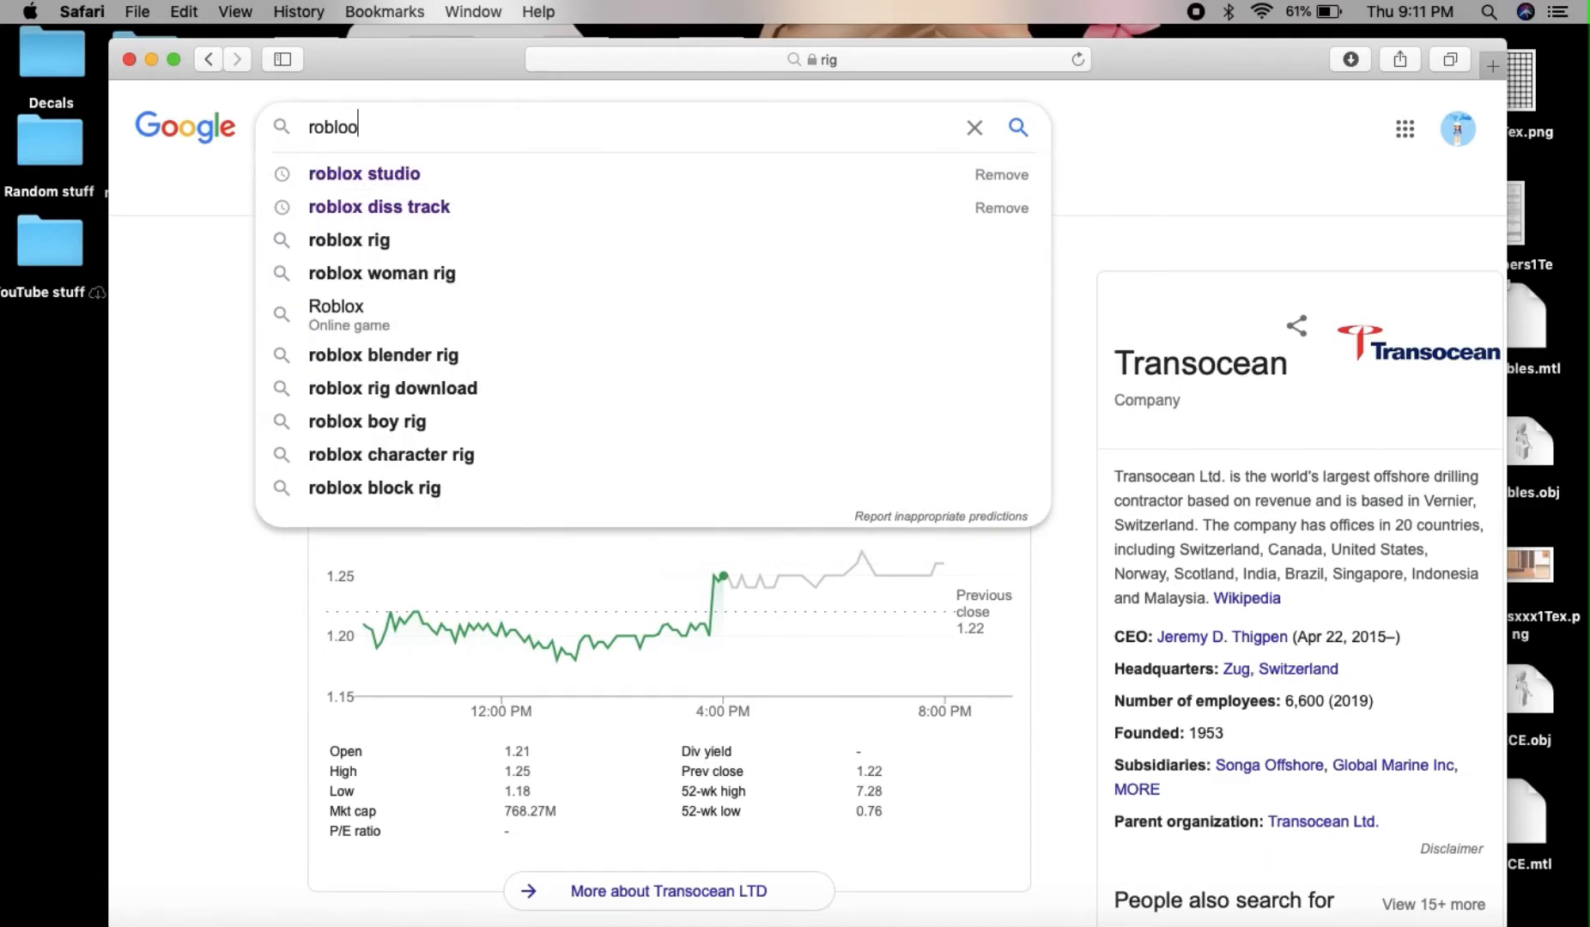
type("x")
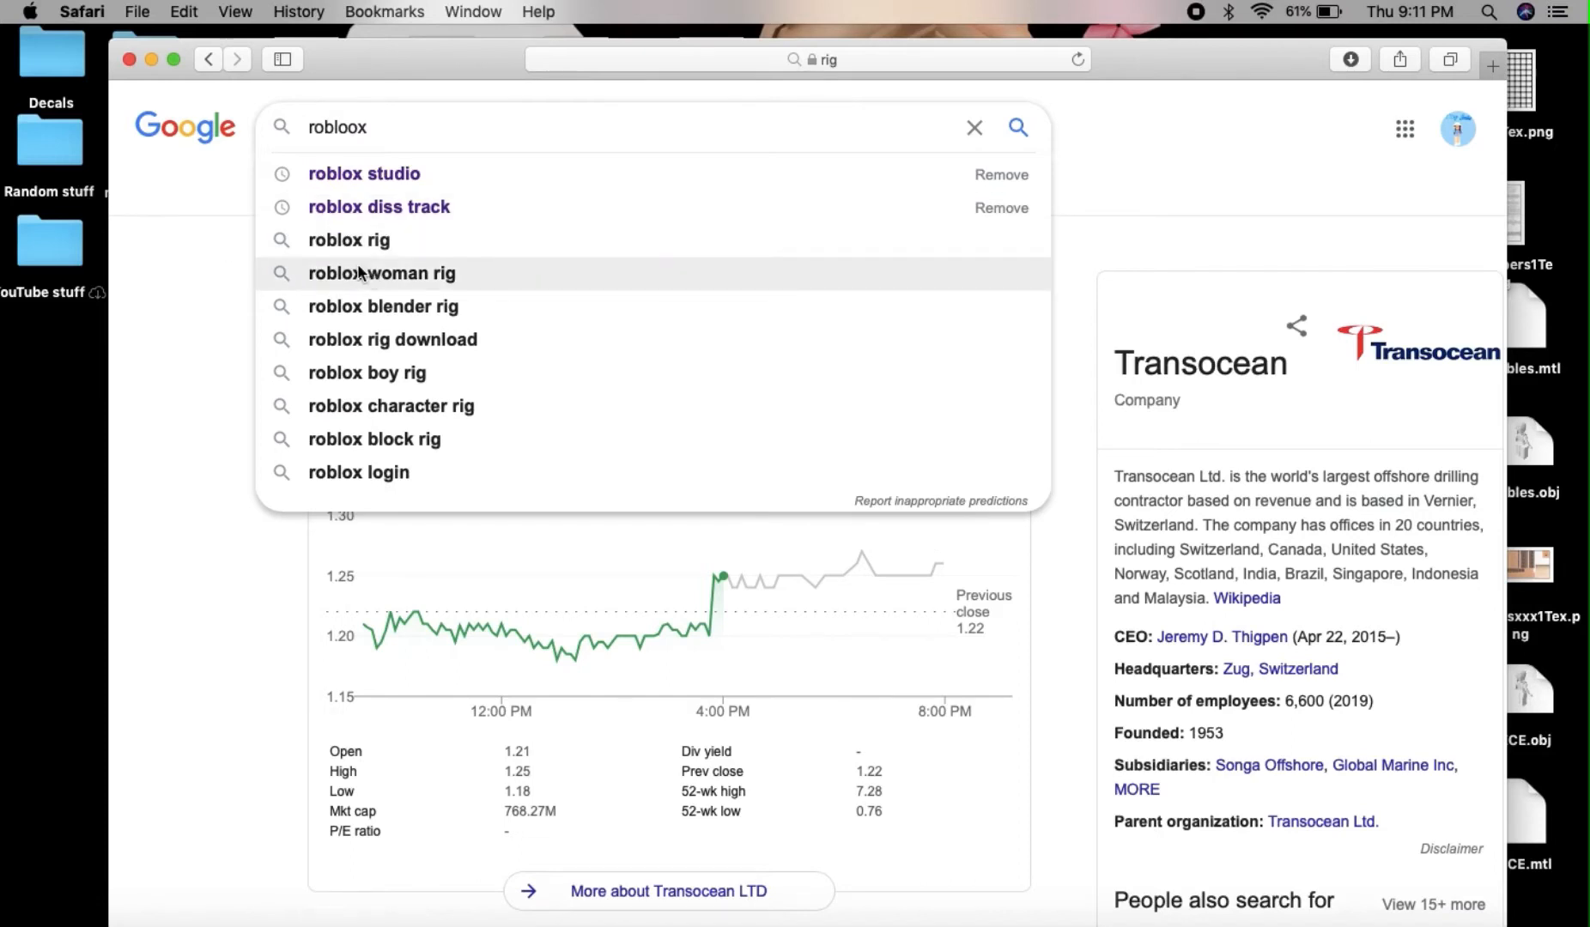
left_click(378, 305)
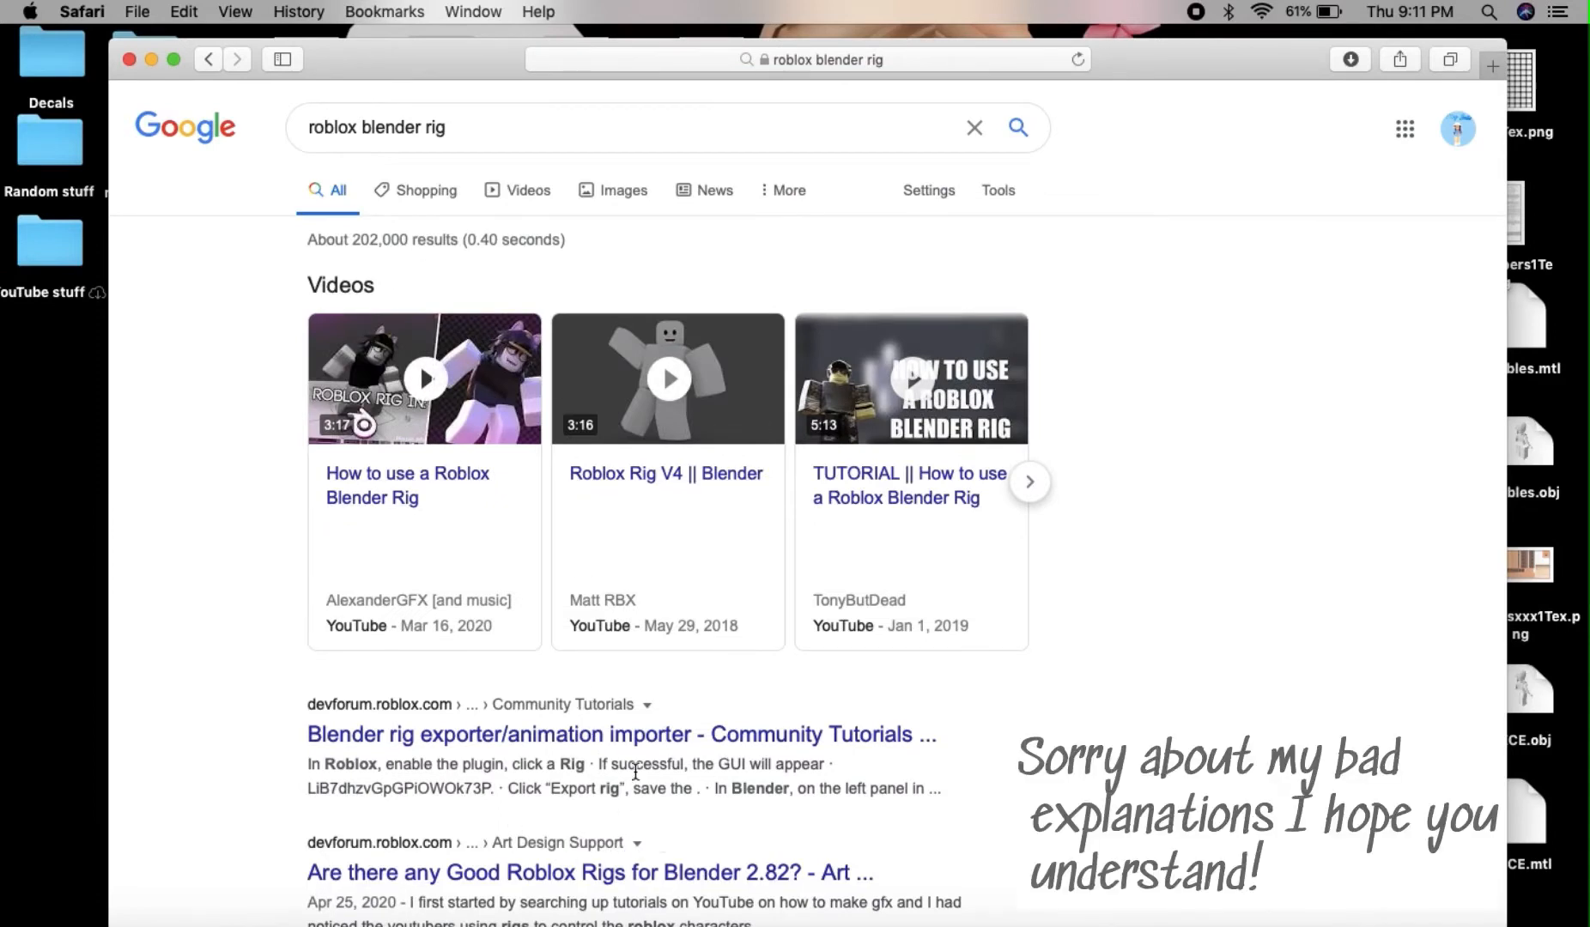
mouse_move(657, 338)
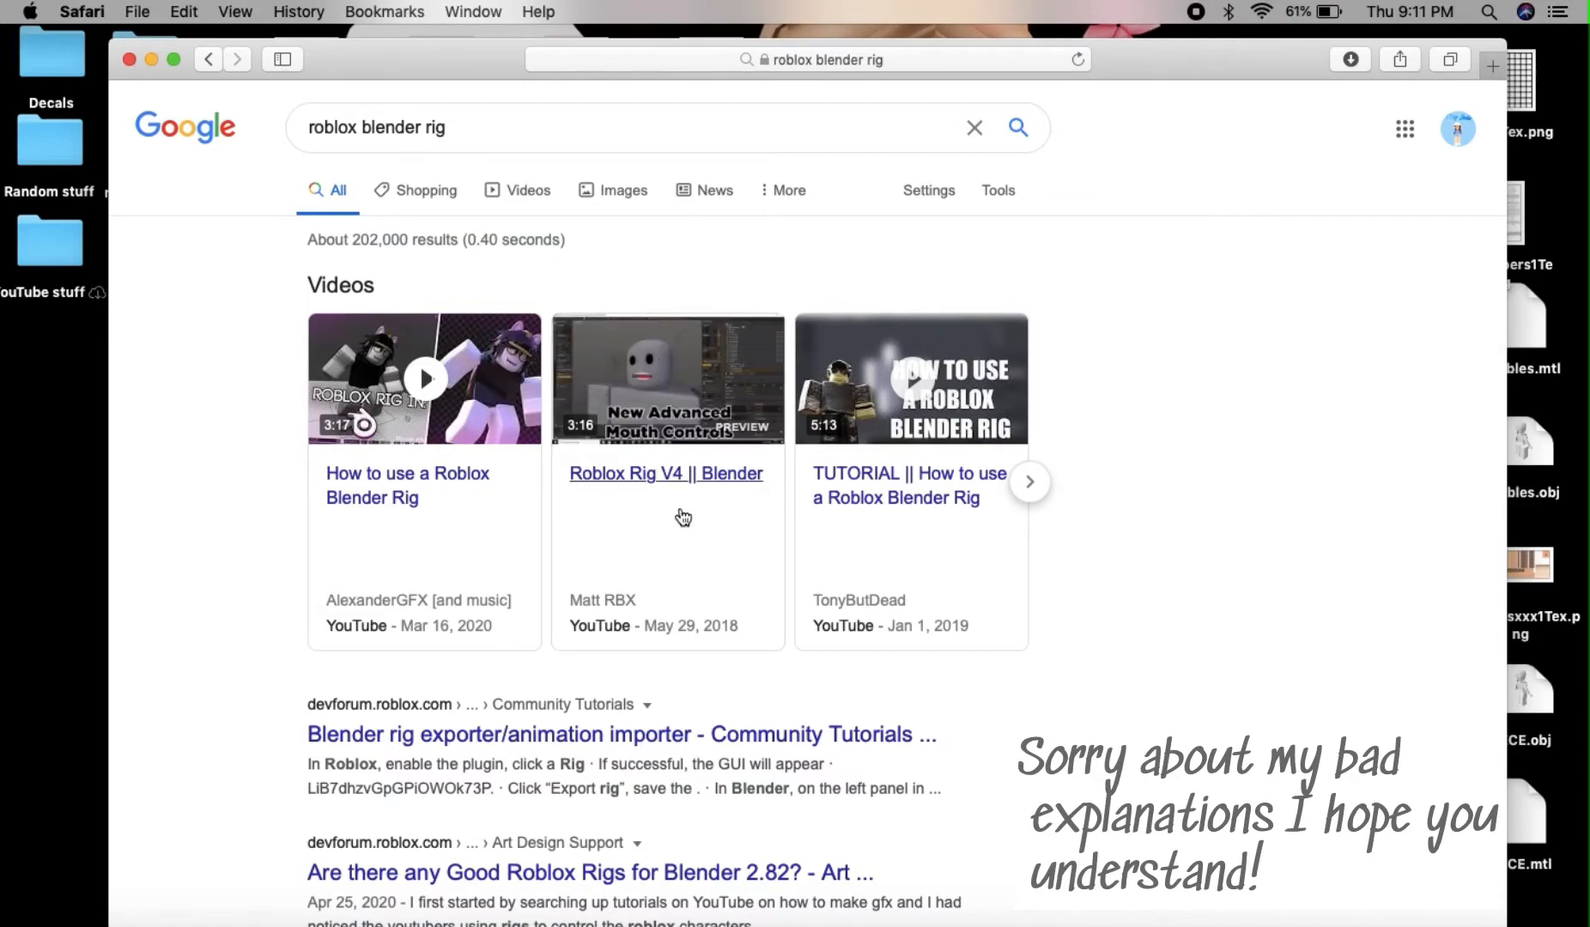
left_click(130, 60)
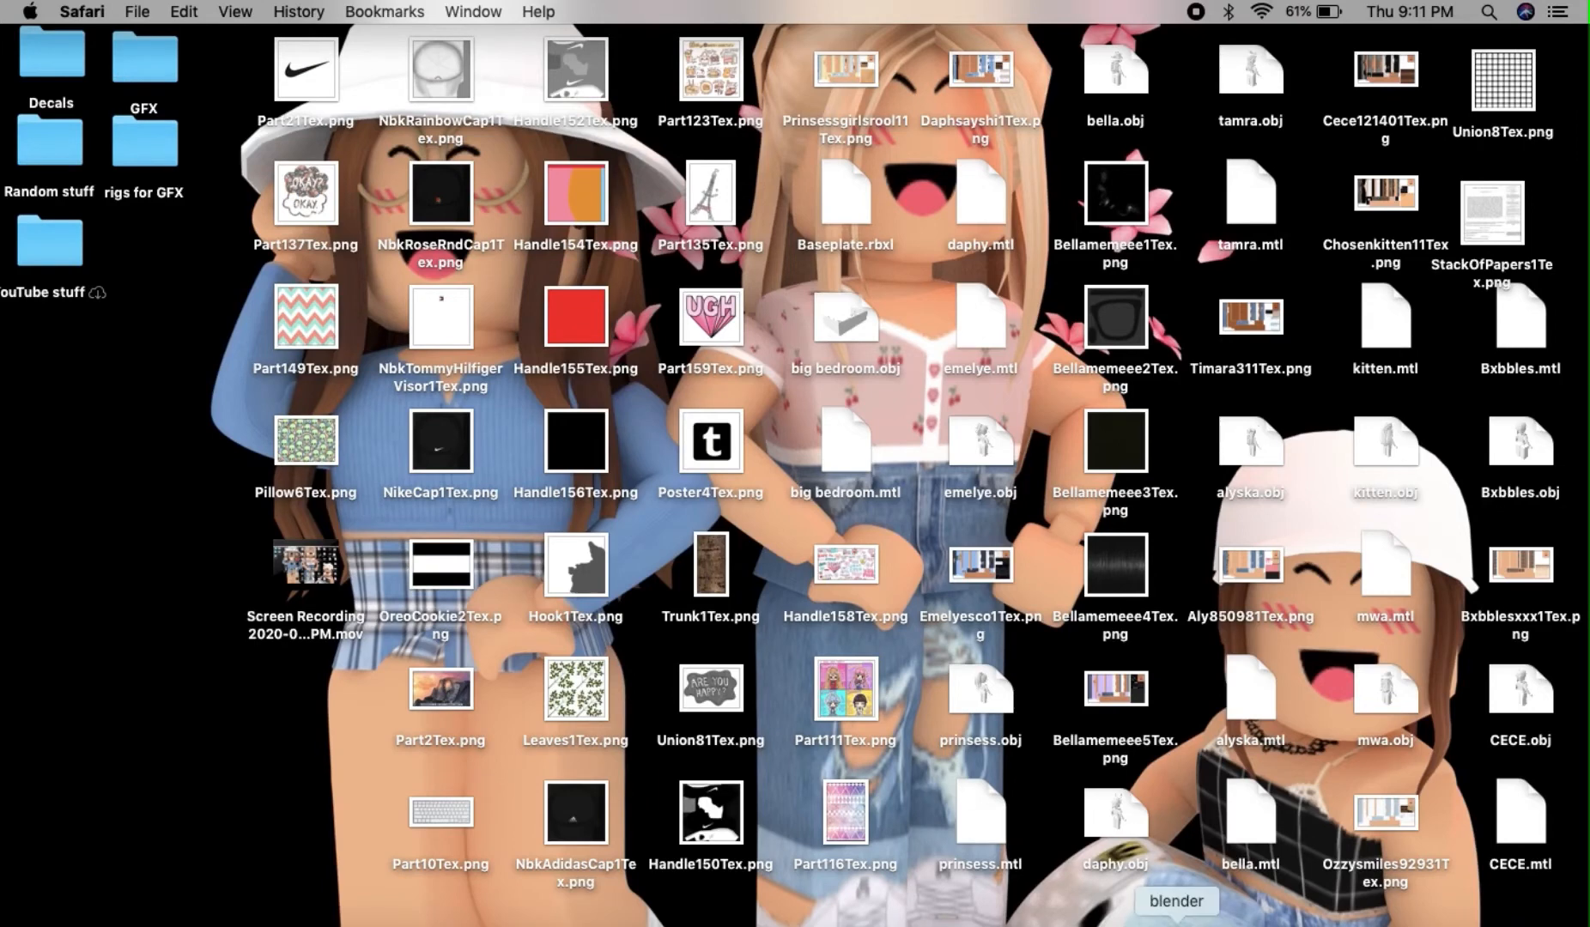
Switch to Roblox Studio and create a new place from the Baseplate template.
left_click(1125, 920)
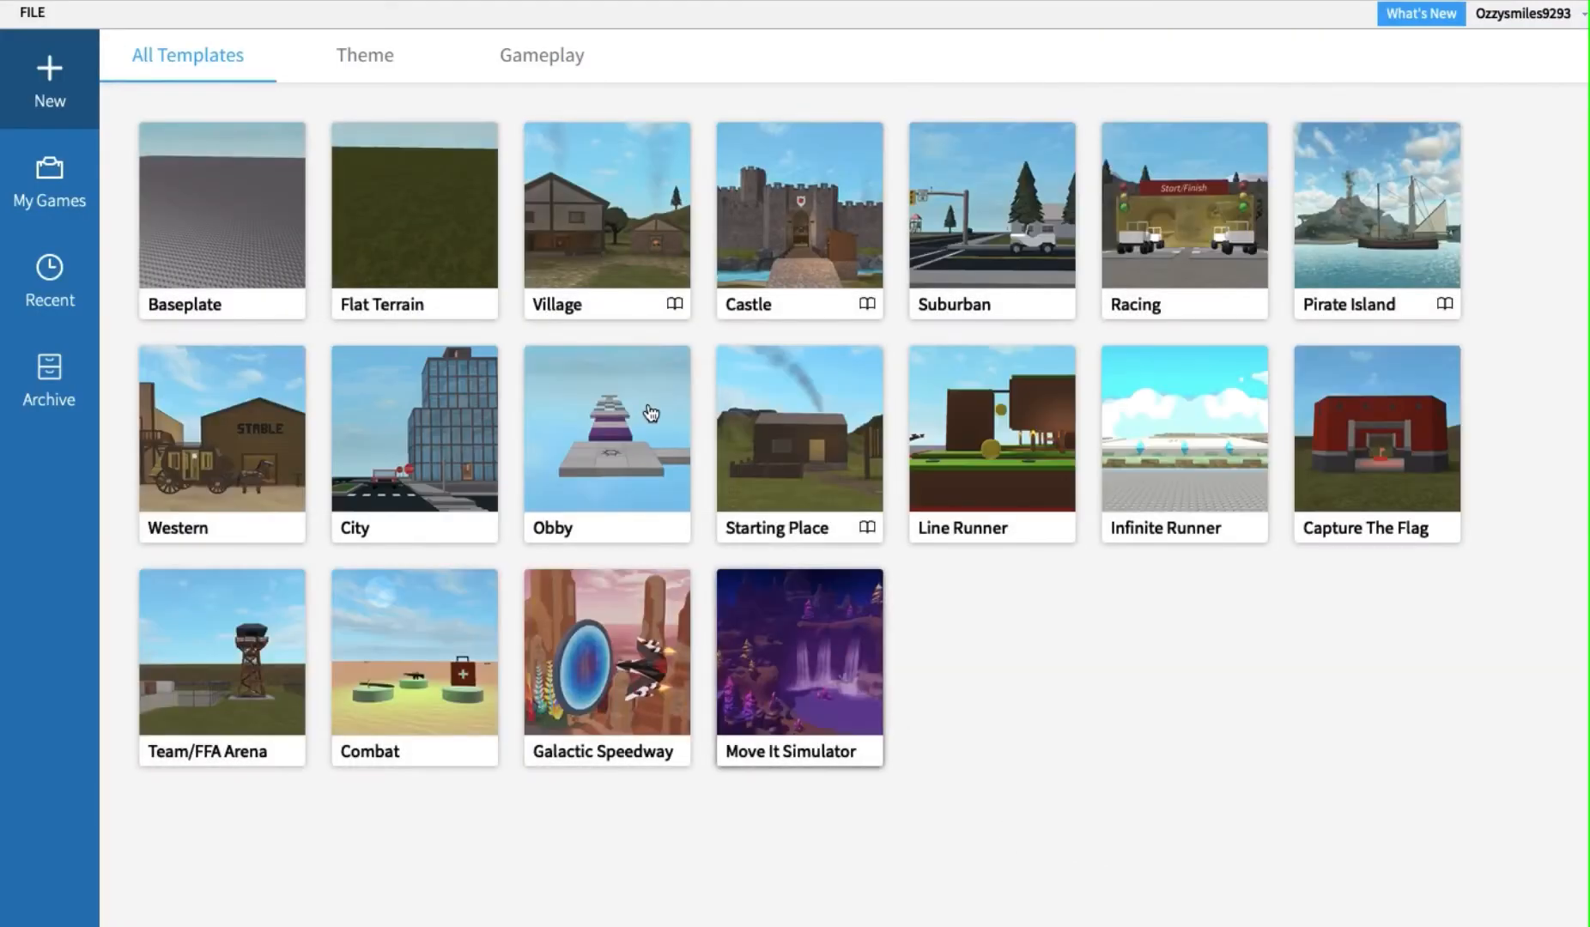
left_click(292, 210)
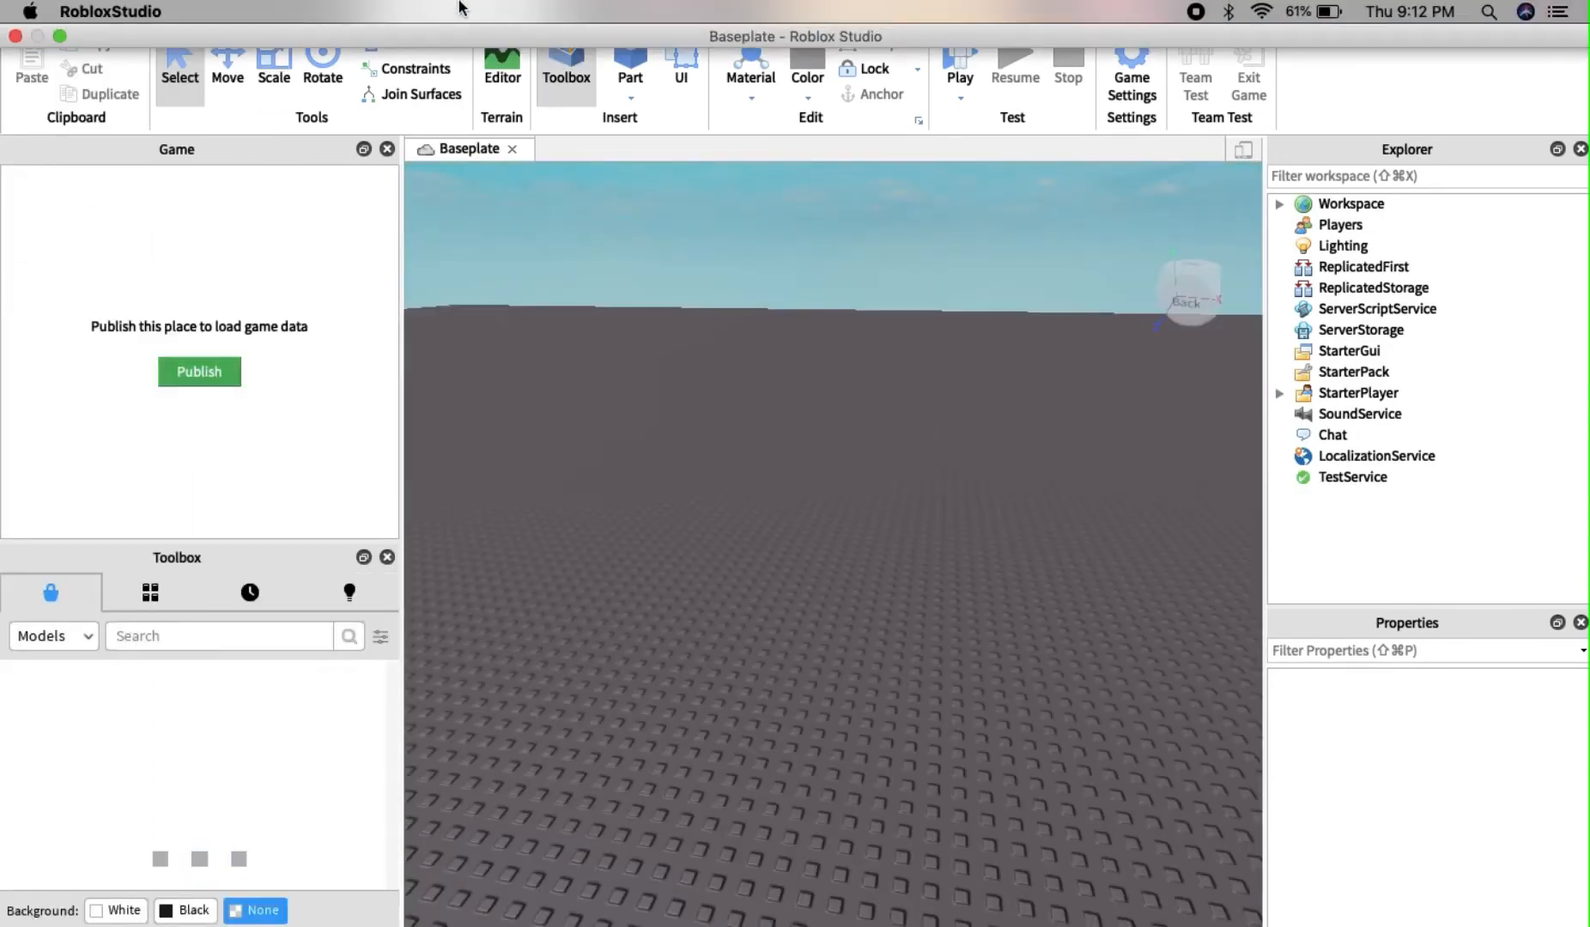
Spawn the account's own avatar as an R6 character at the origin using the Load Character plugin and its Roblox username.
left_click(503, 10)
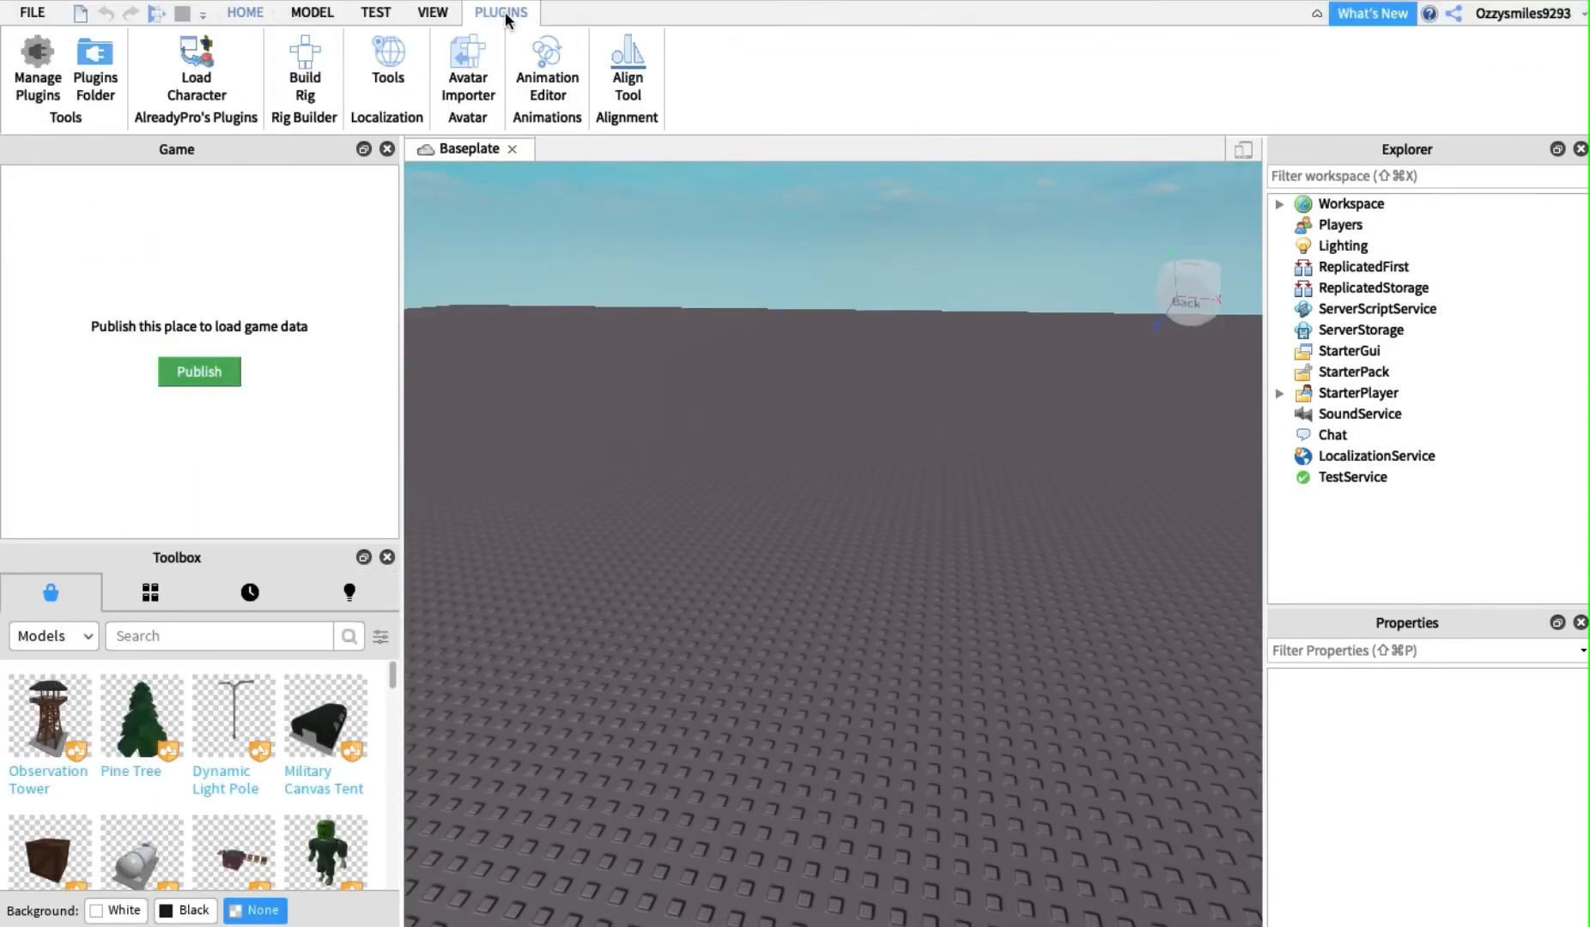
left_click(196, 77)
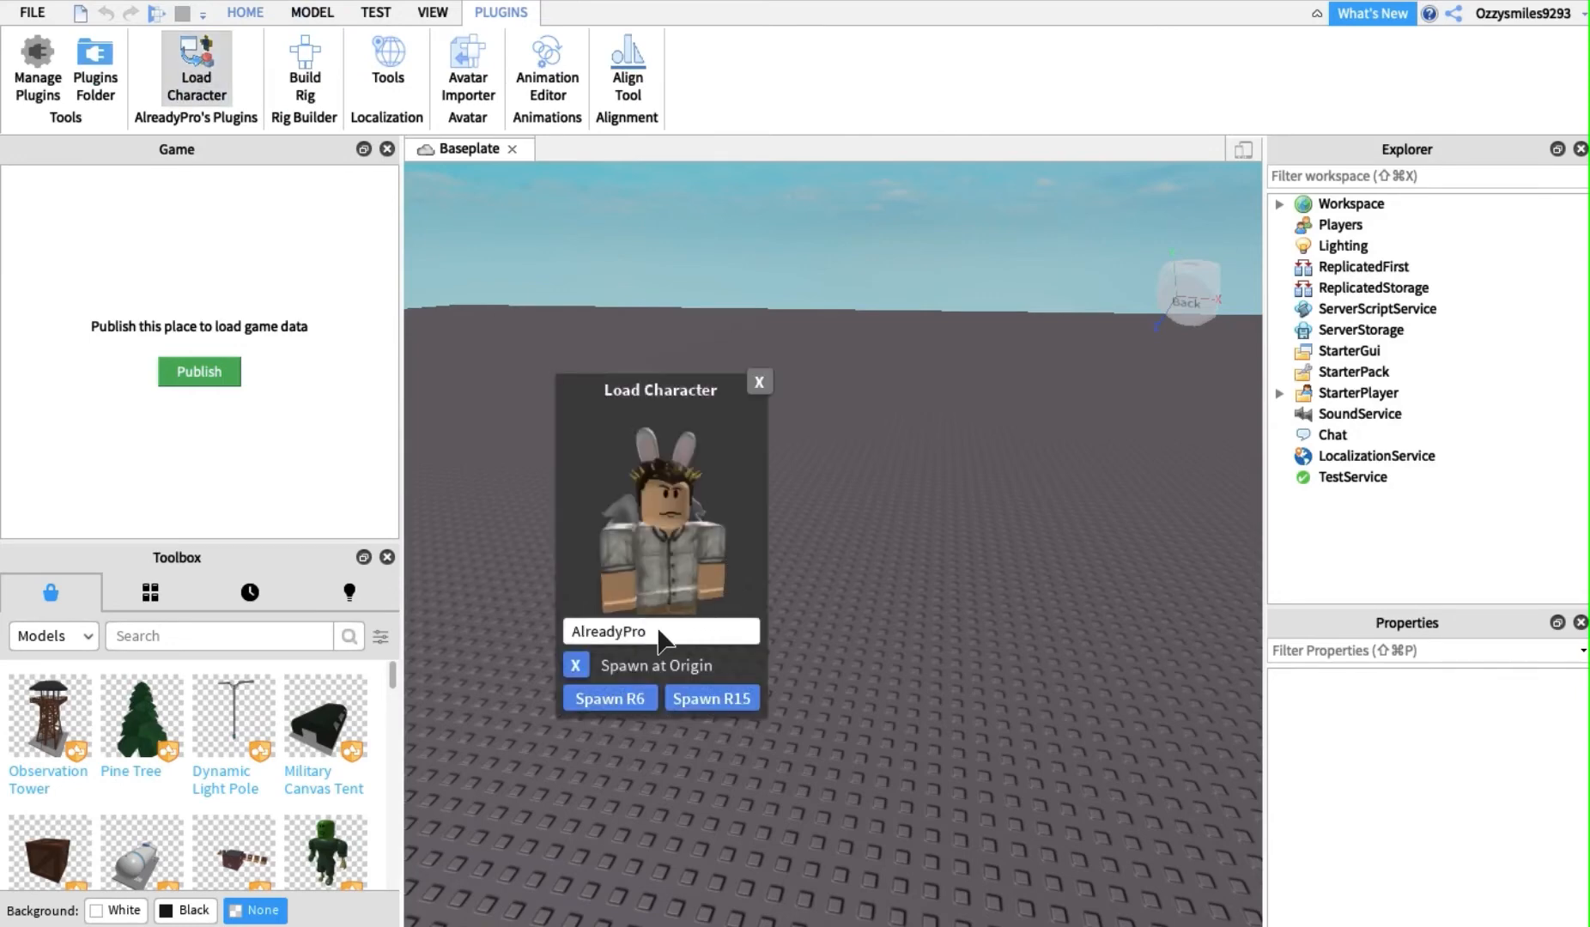
left_click_drag(658, 631, 545, 663)
key("BackSpace")
type("ozzysm")
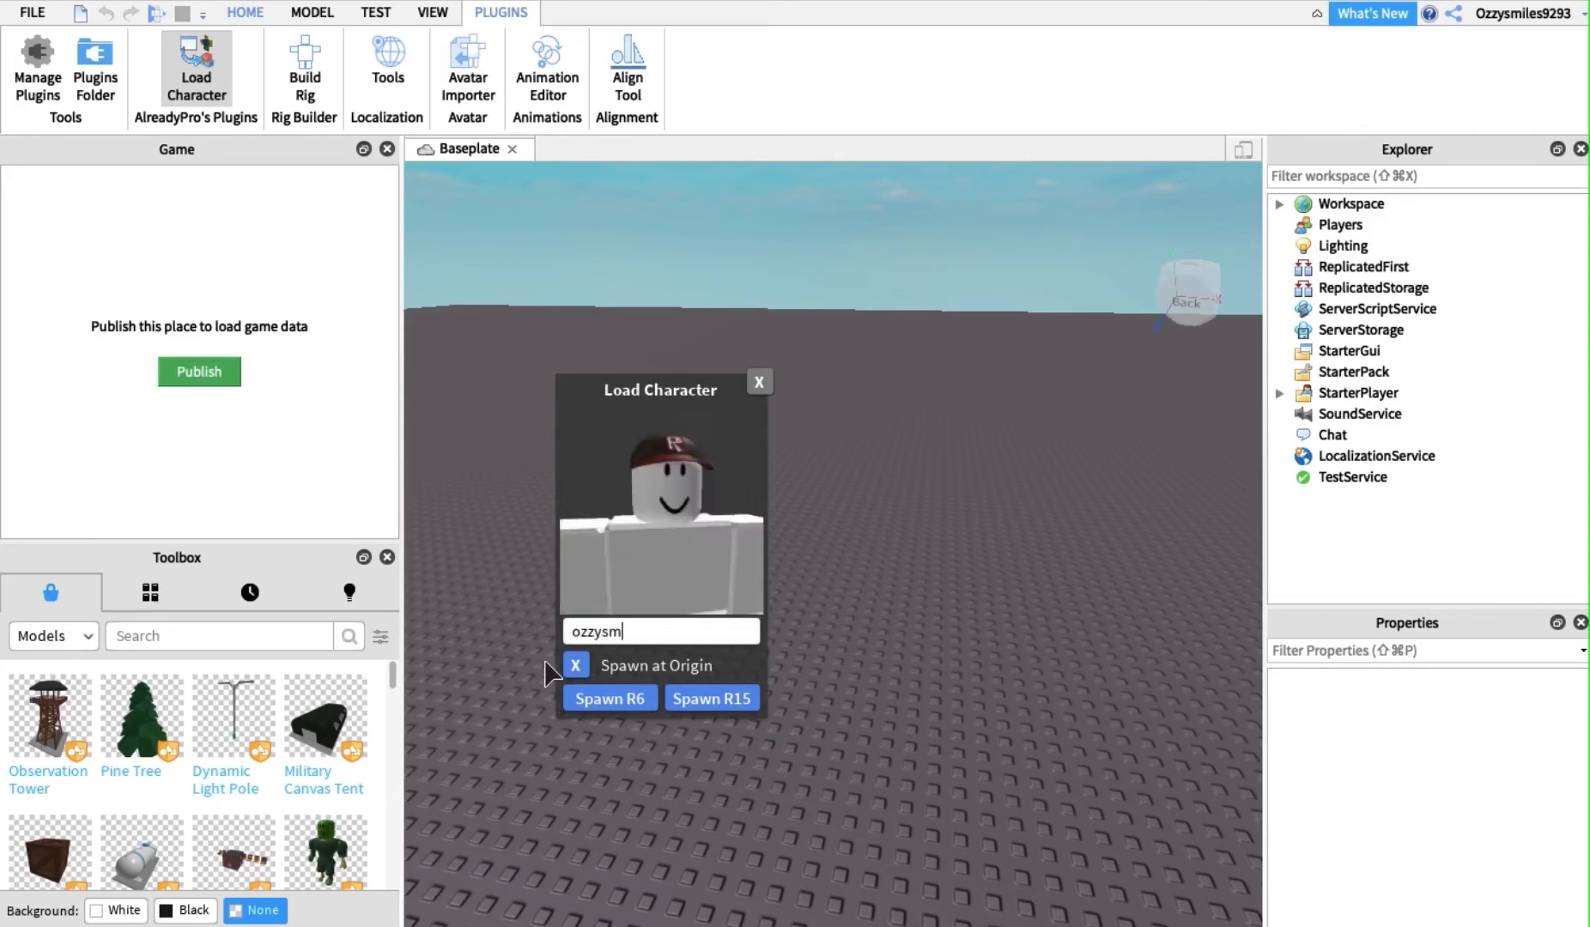
type("iles9293")
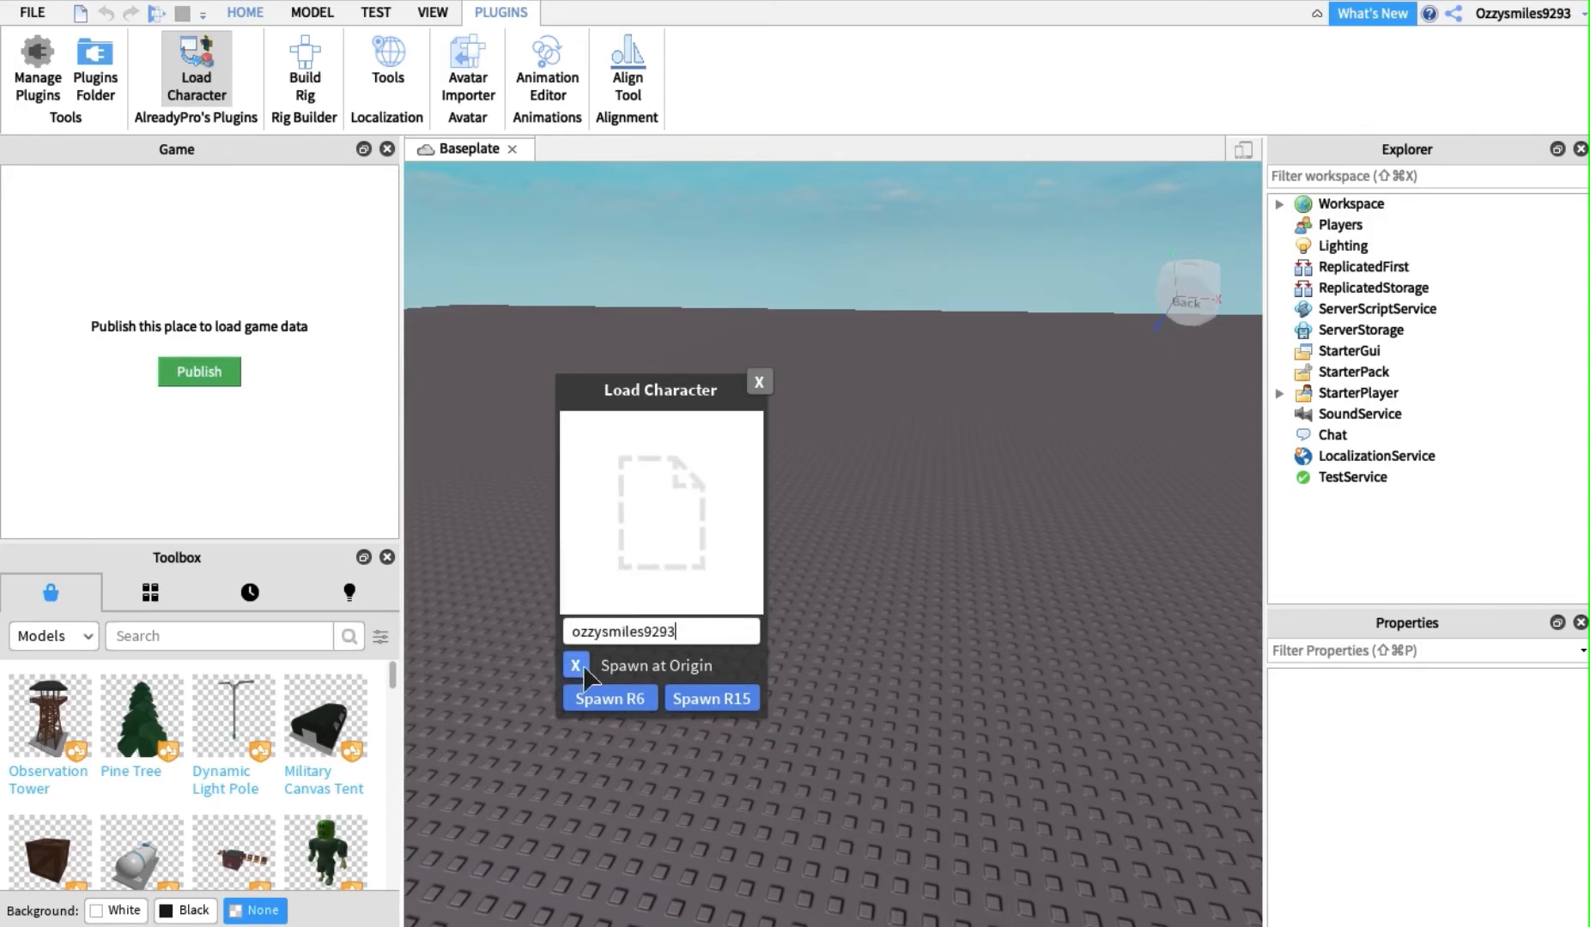
left_click(632, 699)
left_click(759, 383)
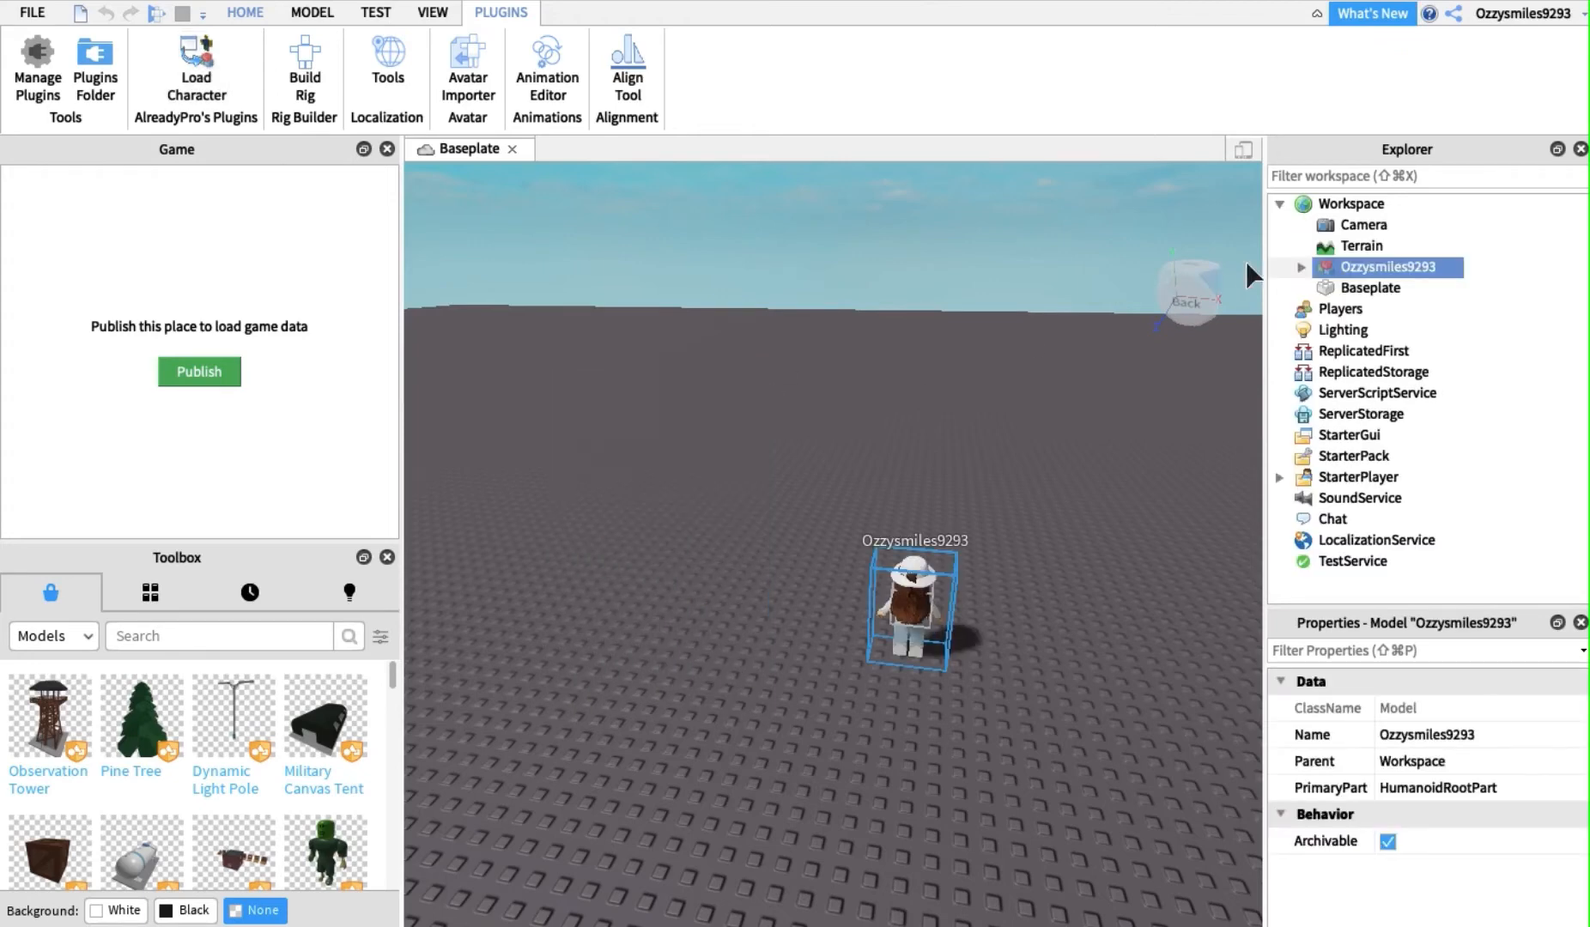
Search the model library for "happy face" and insert the Super Super Happy Face model.
left_click(1194, 293)
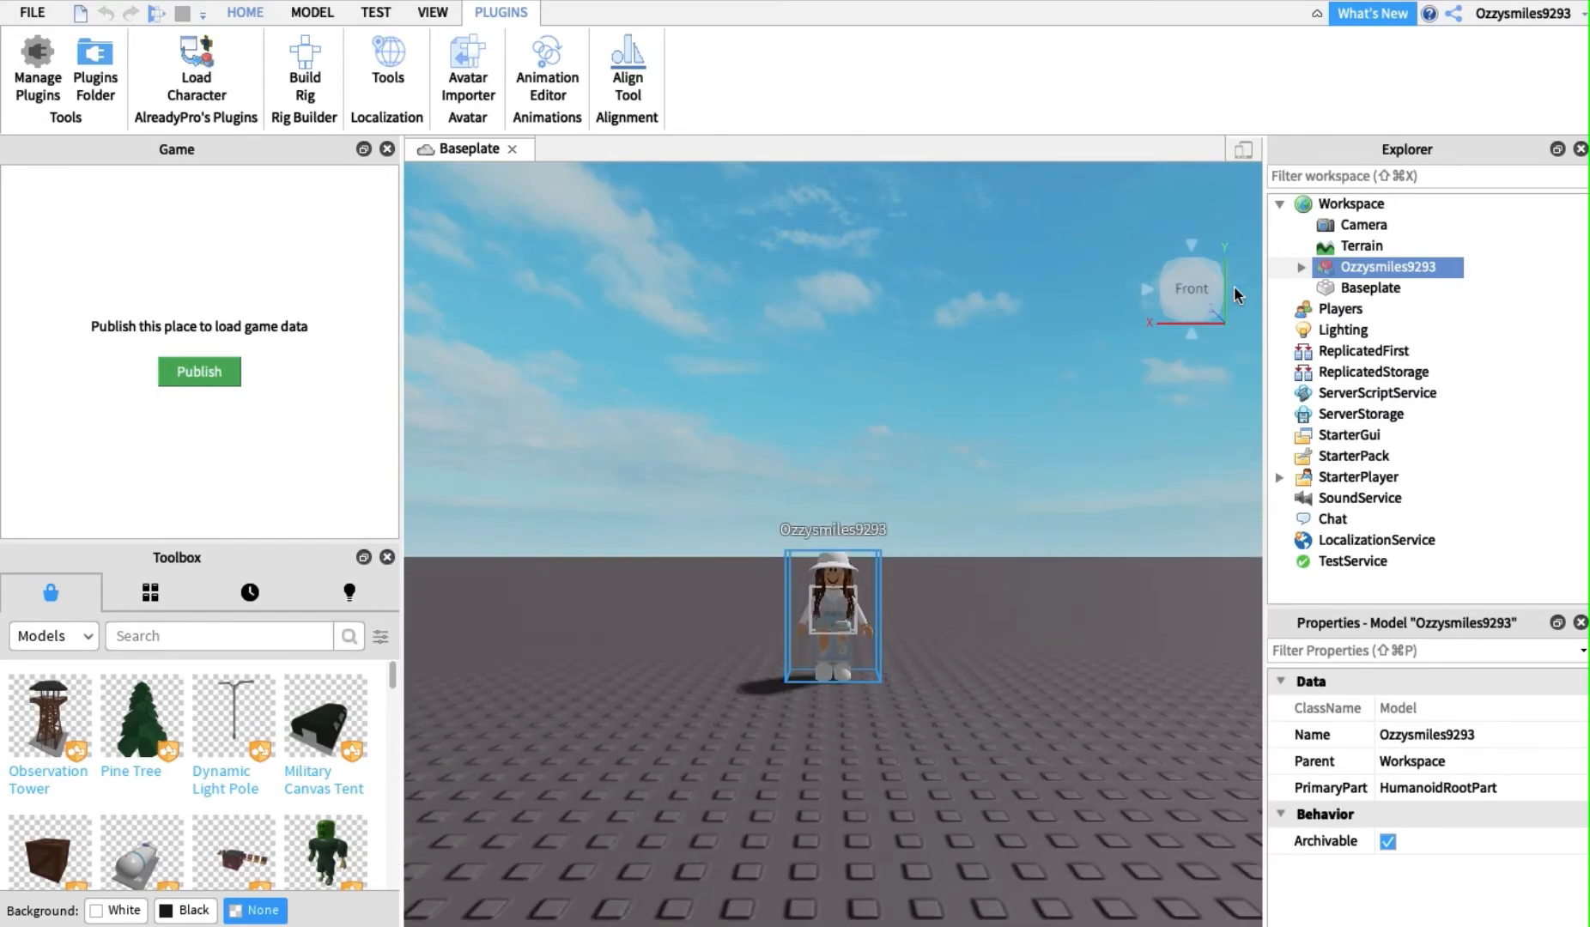
key("f")
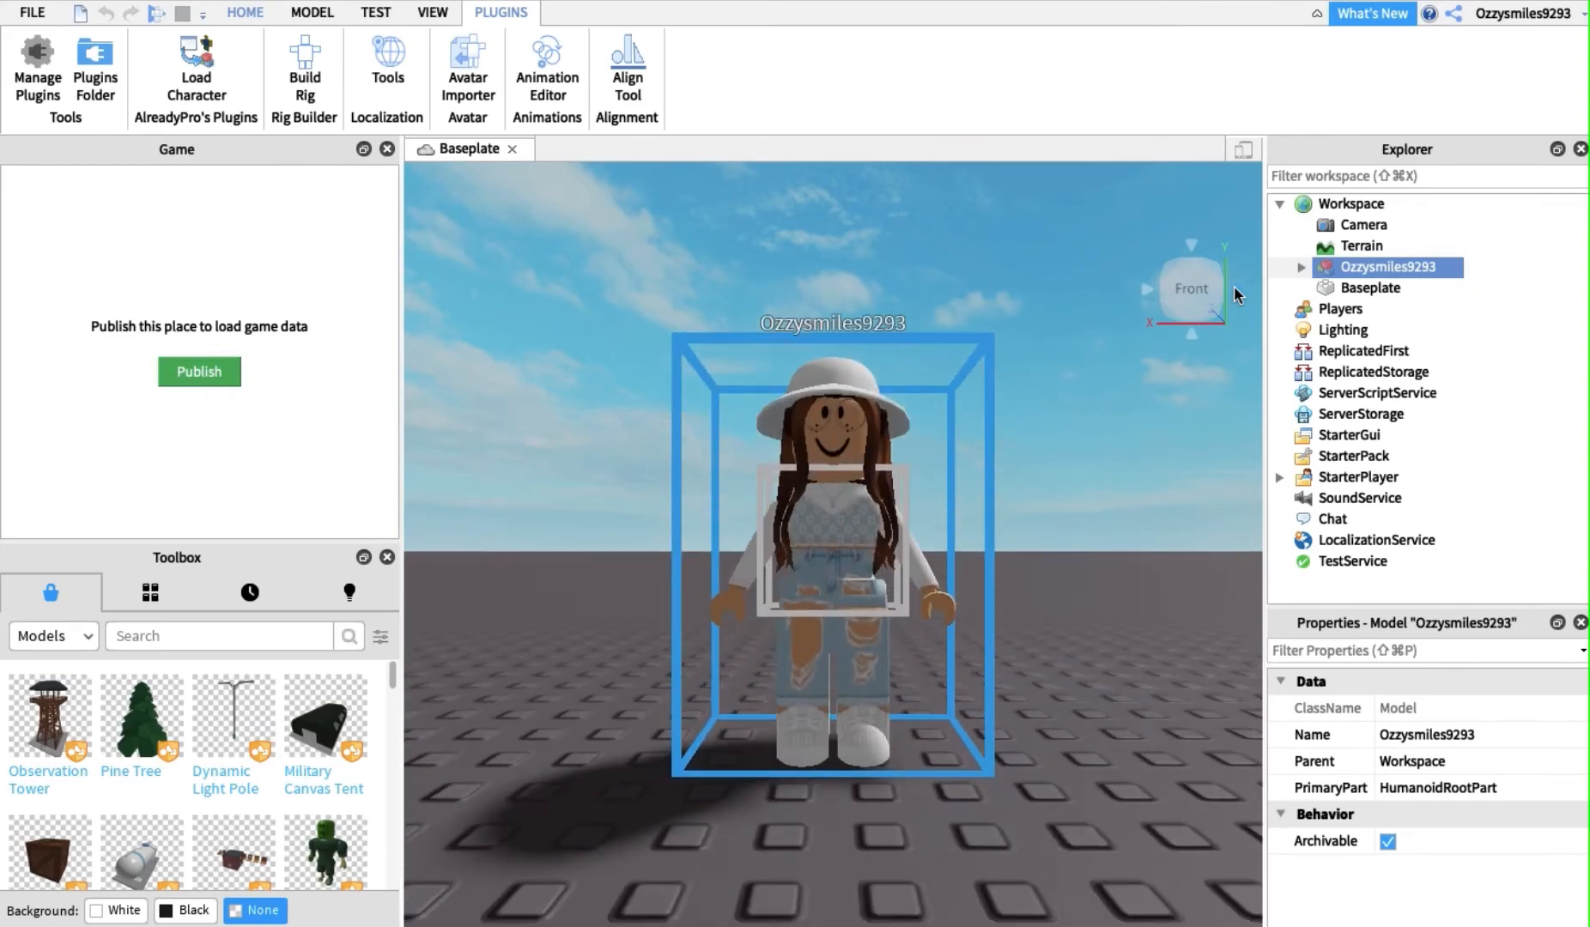
left_click(232, 633)
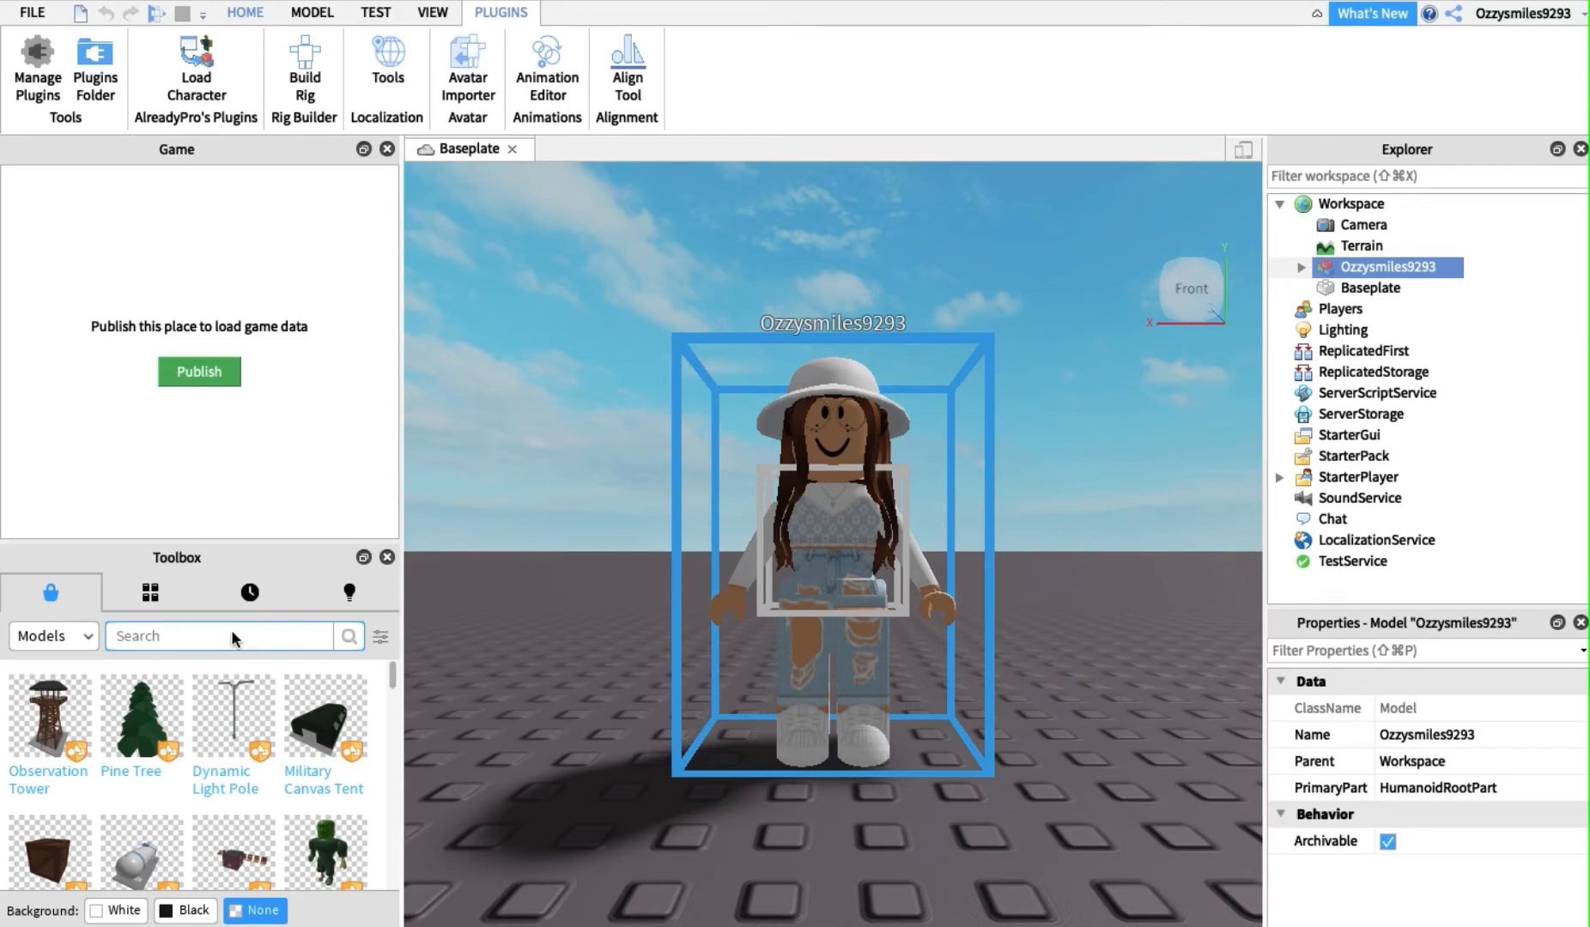
type("happy face")
key("Return")
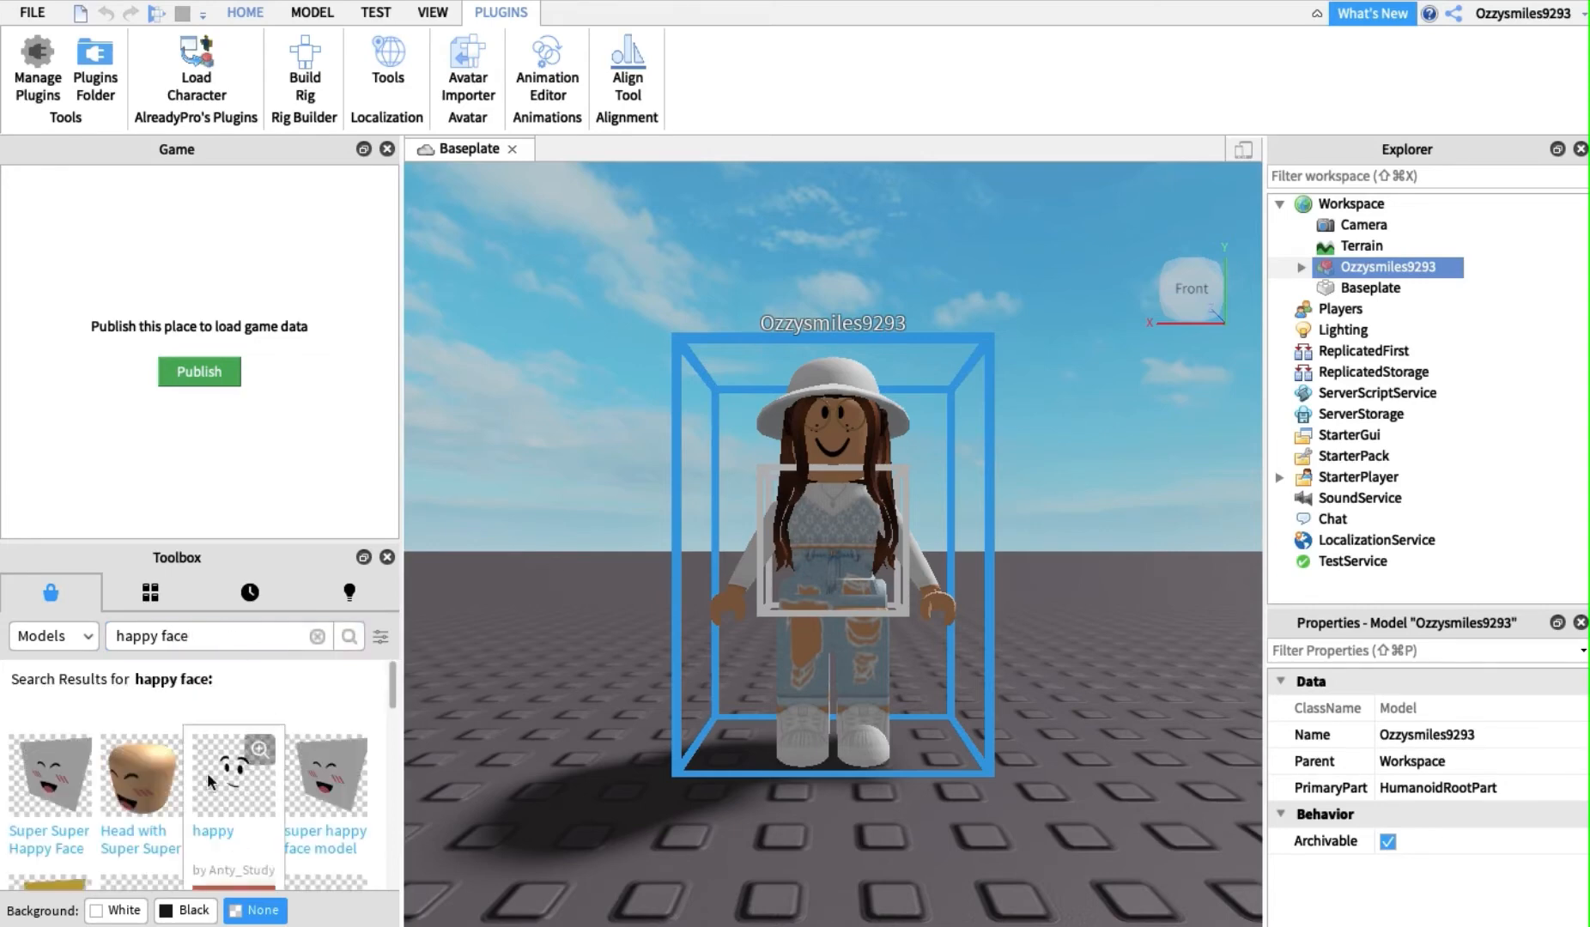
left_click(31, 837)
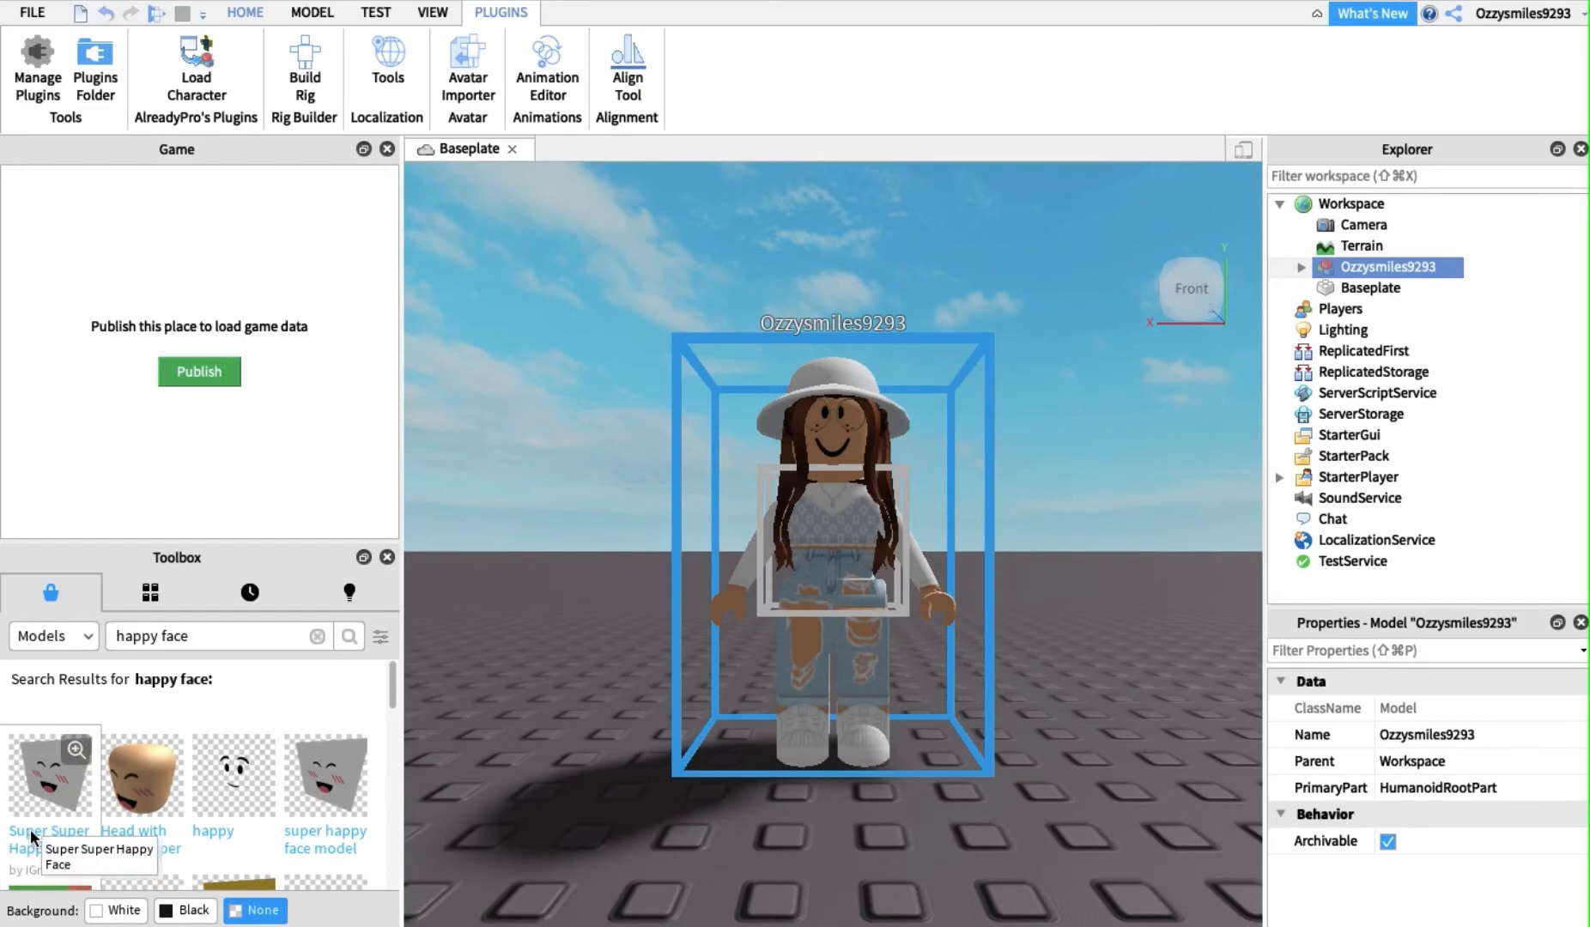
Cut the Decal out of the inserted Face Changer part and delete the rest of that part.
left_click(1189, 292)
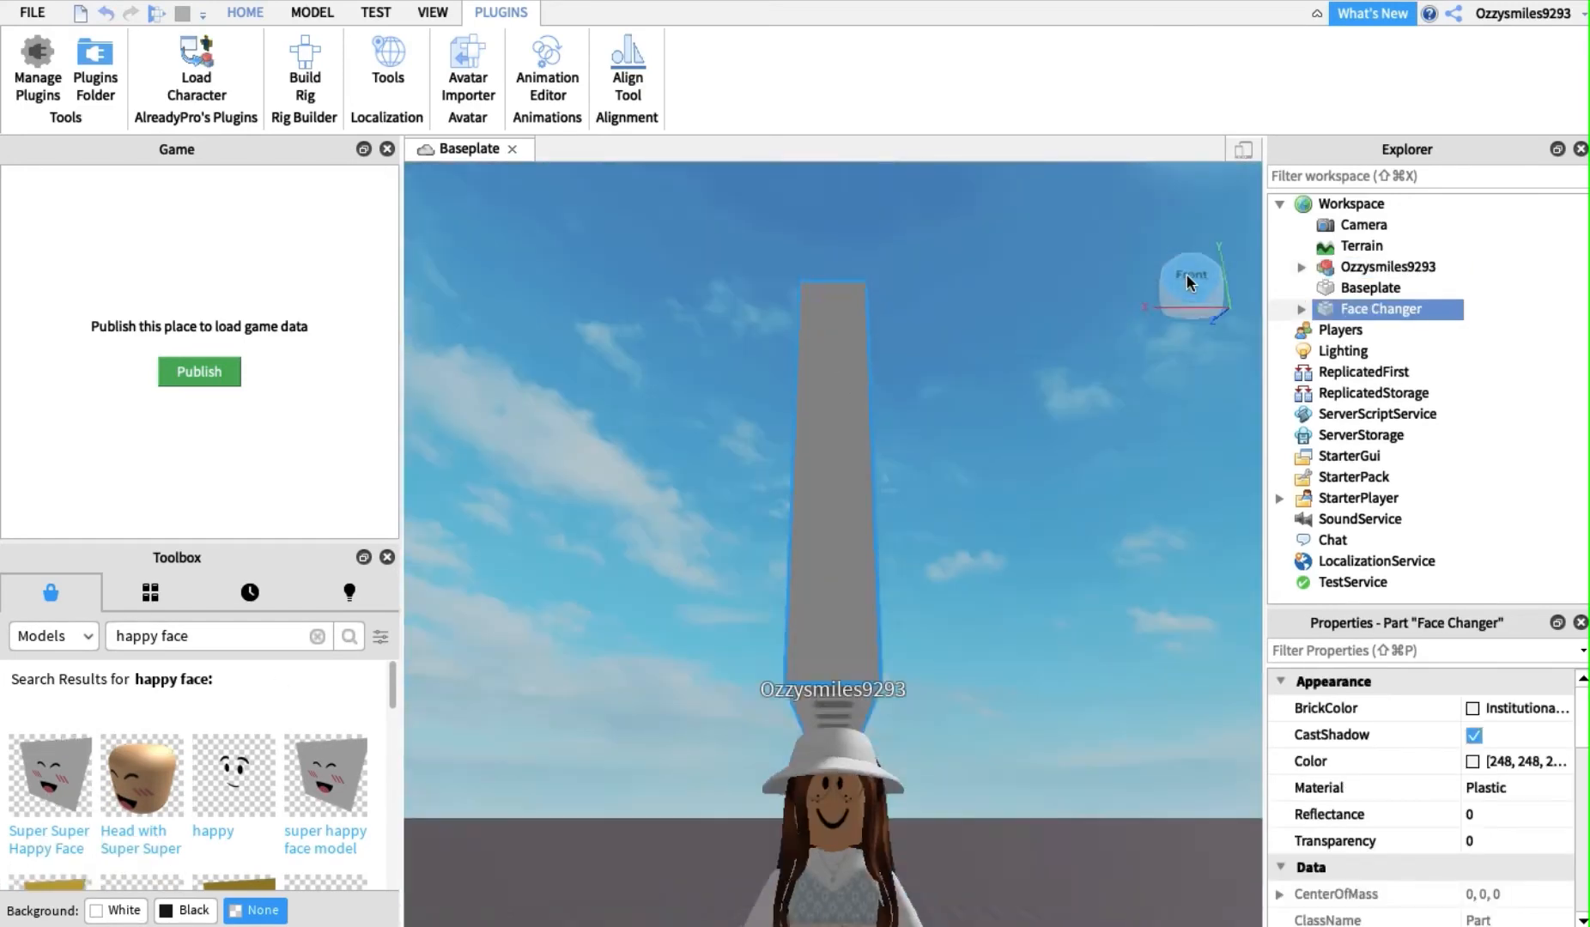
left_click(1302, 311)
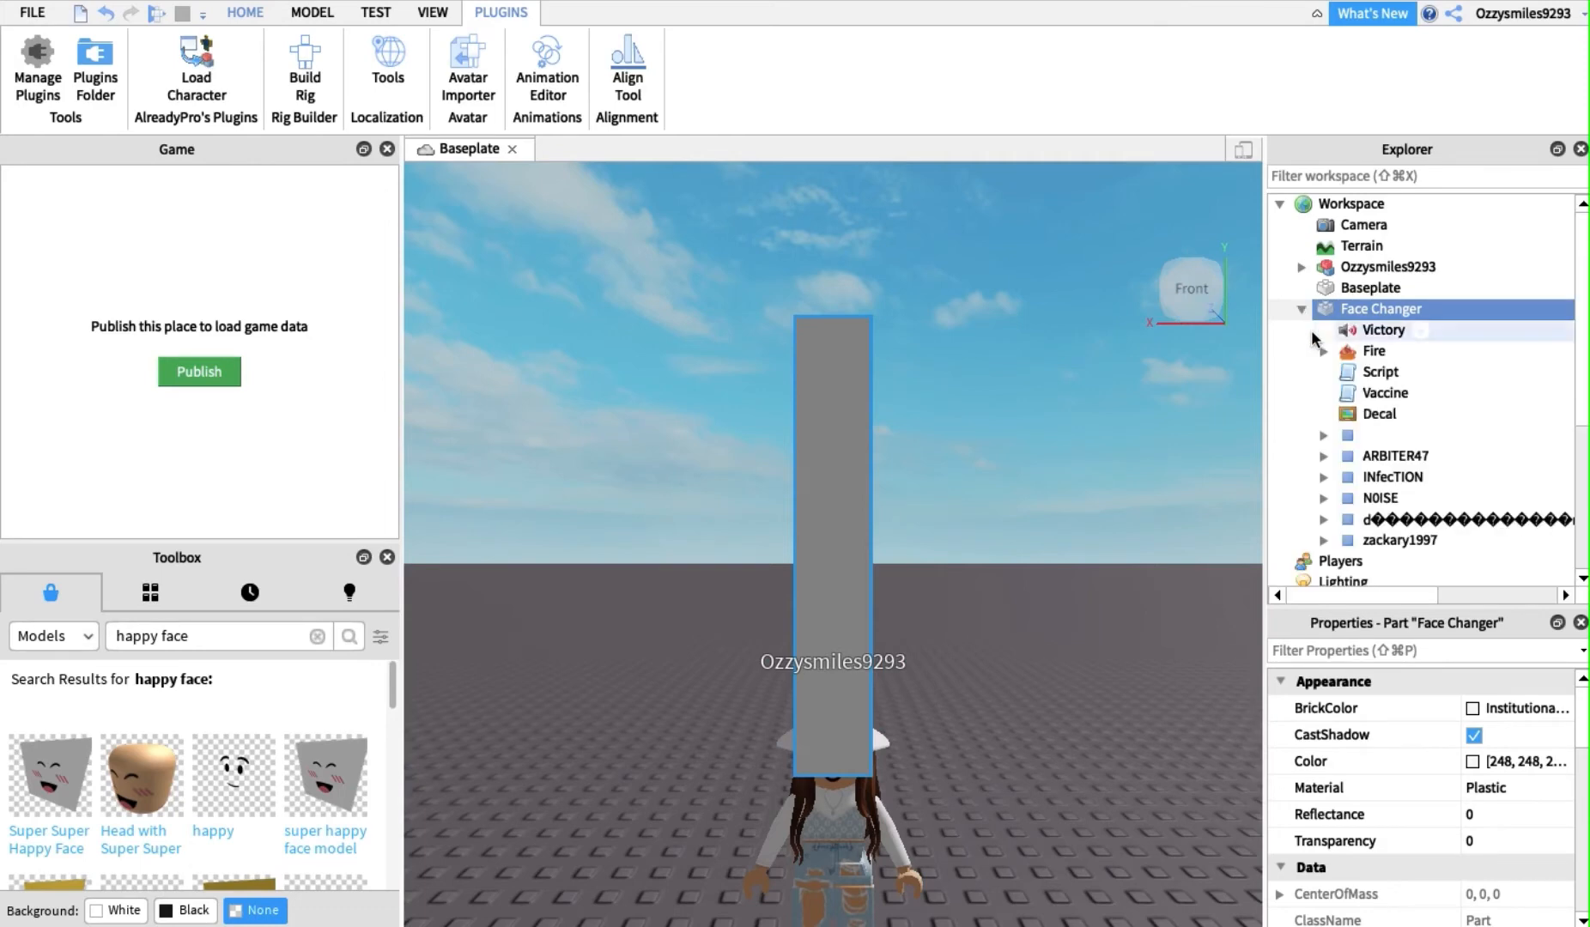
left_click(1345, 416)
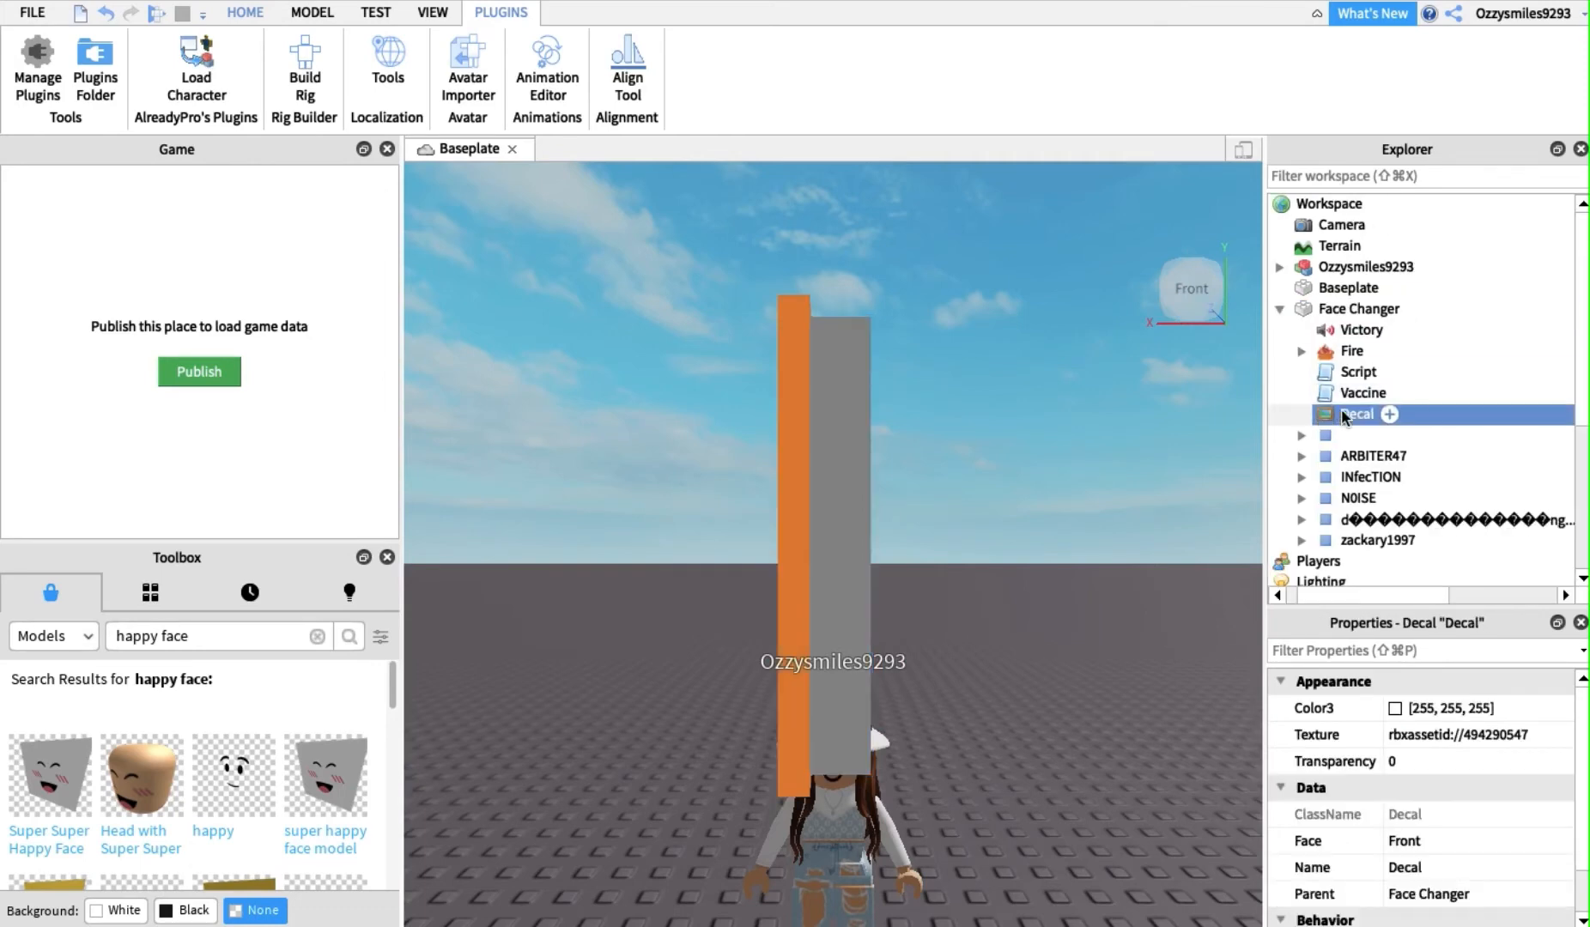
scroll(1342, 411, "right", 1)
scroll(1342, 411, "left", 1)
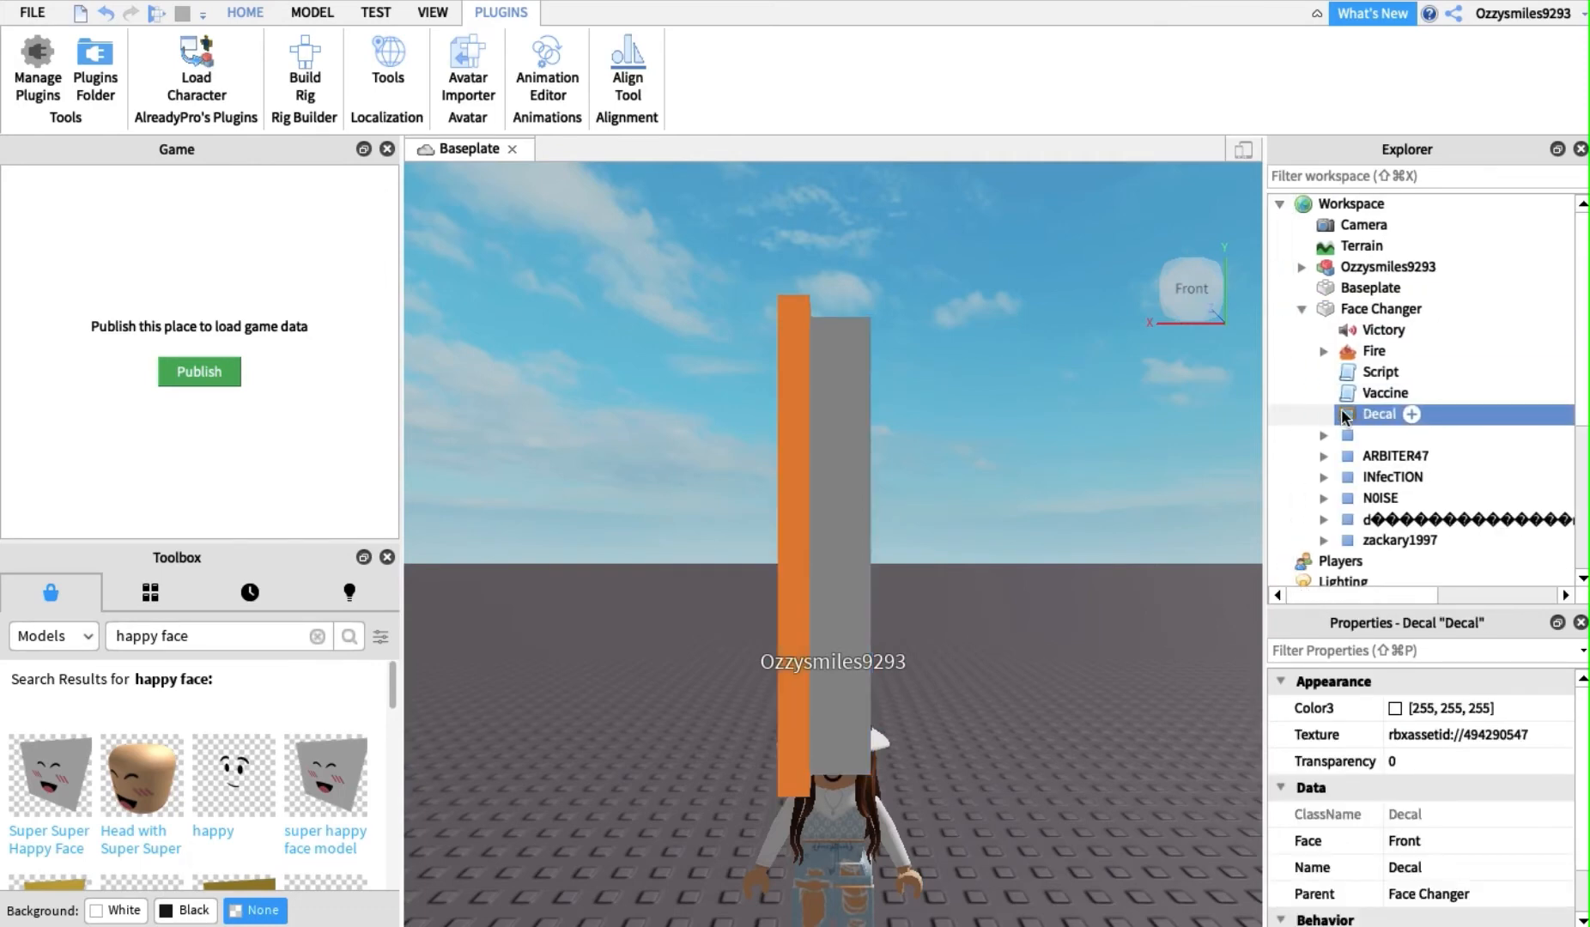
right_click(1345, 417)
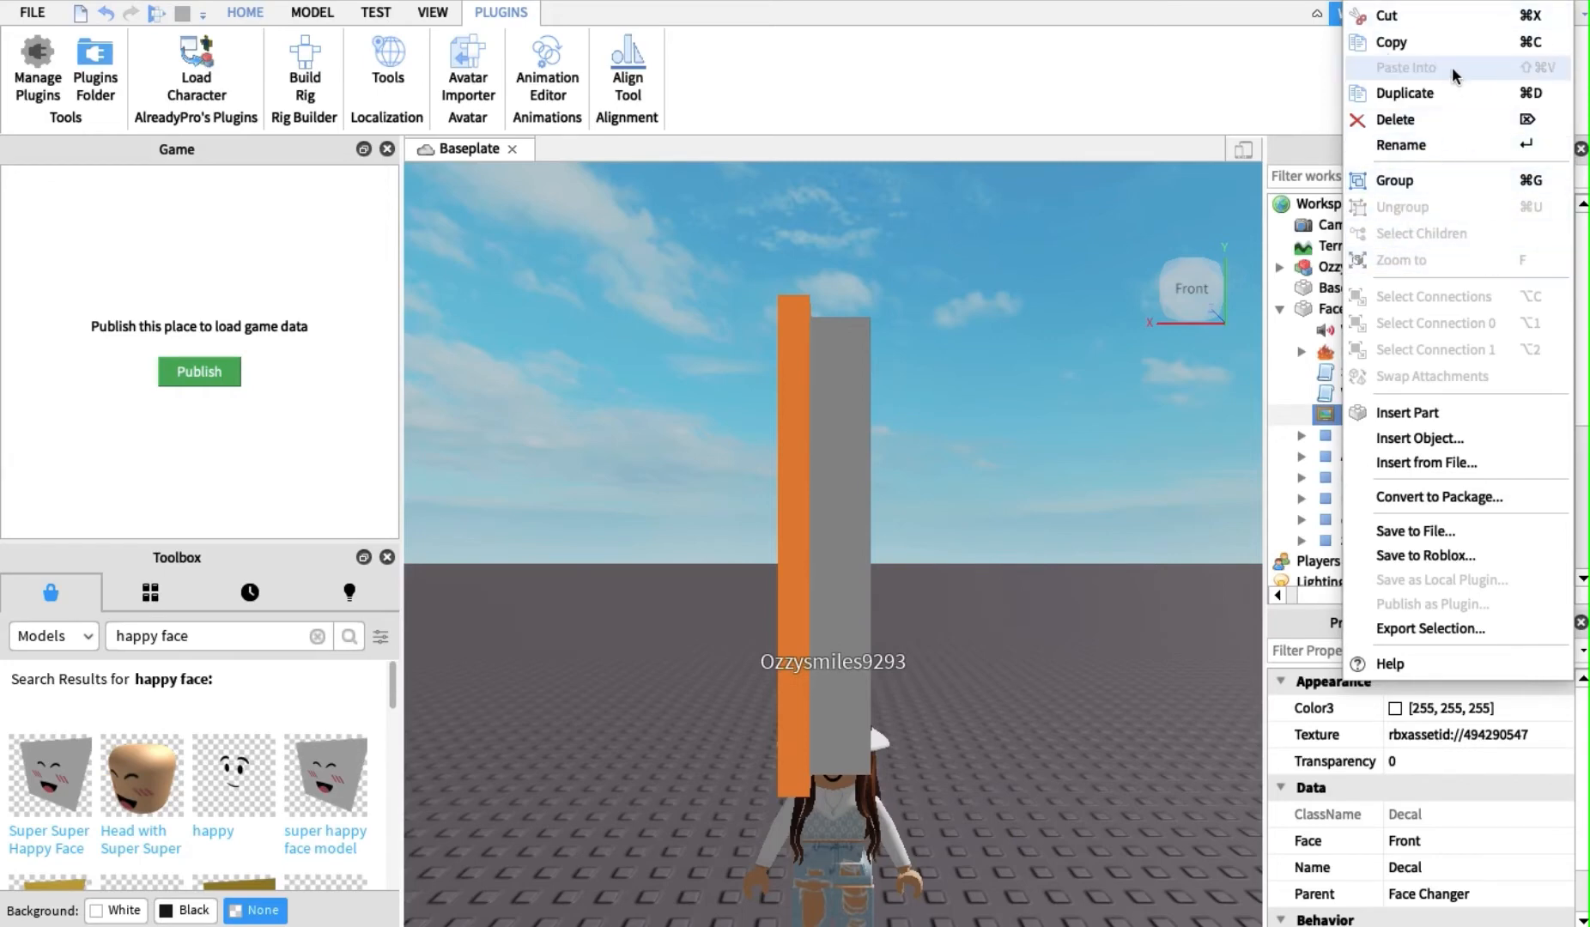
left_click(1424, 16)
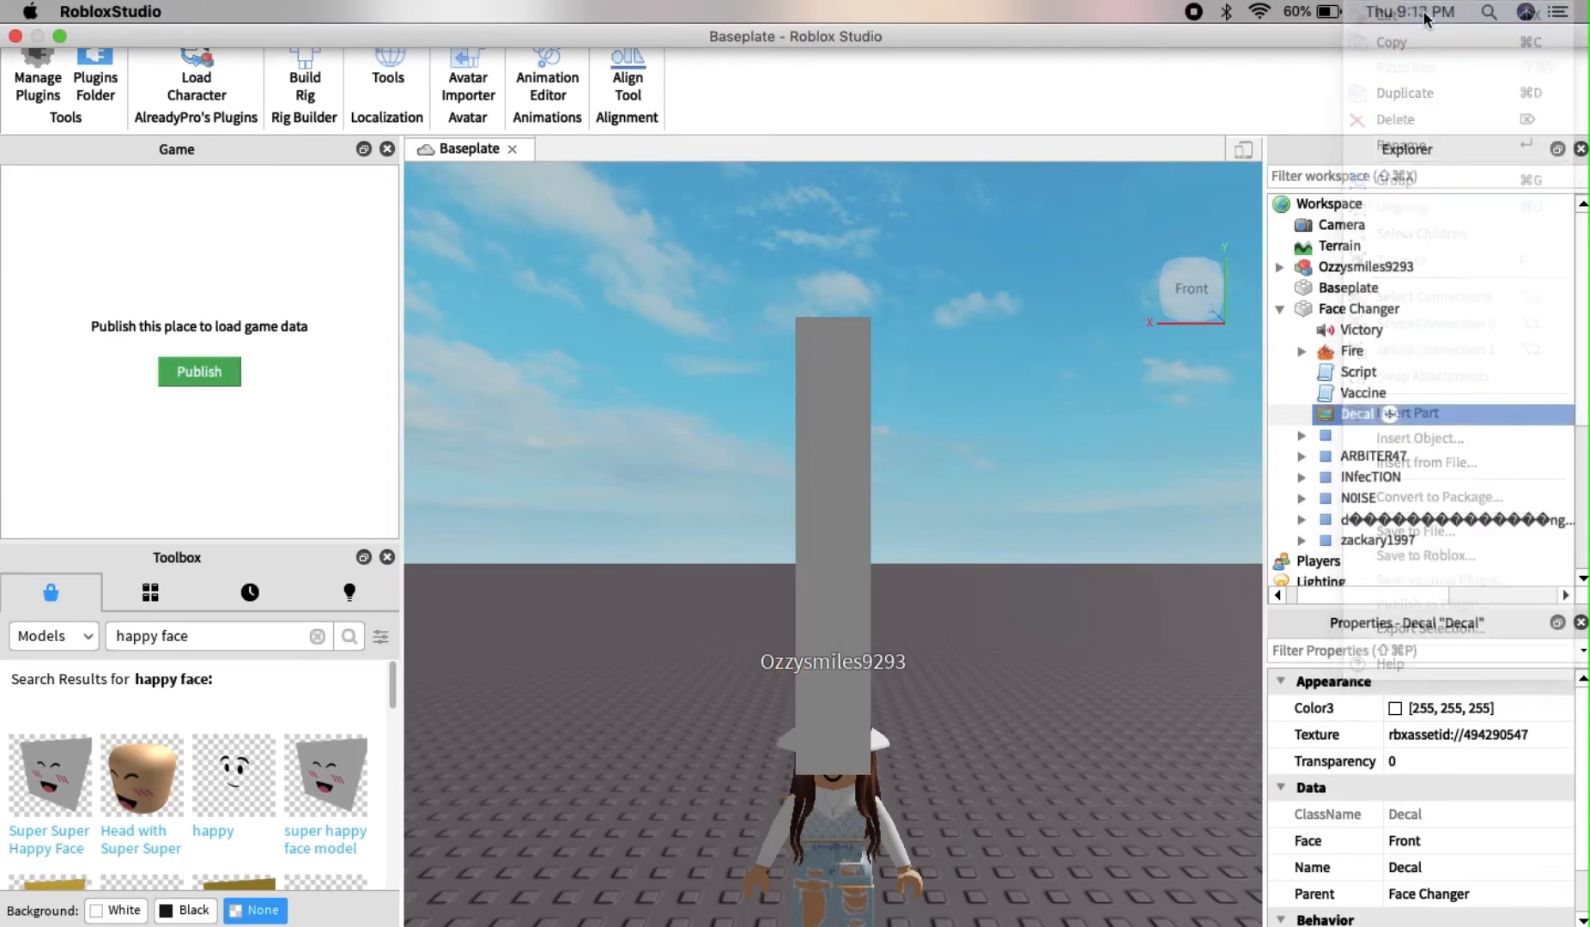
left_click(1318, 313)
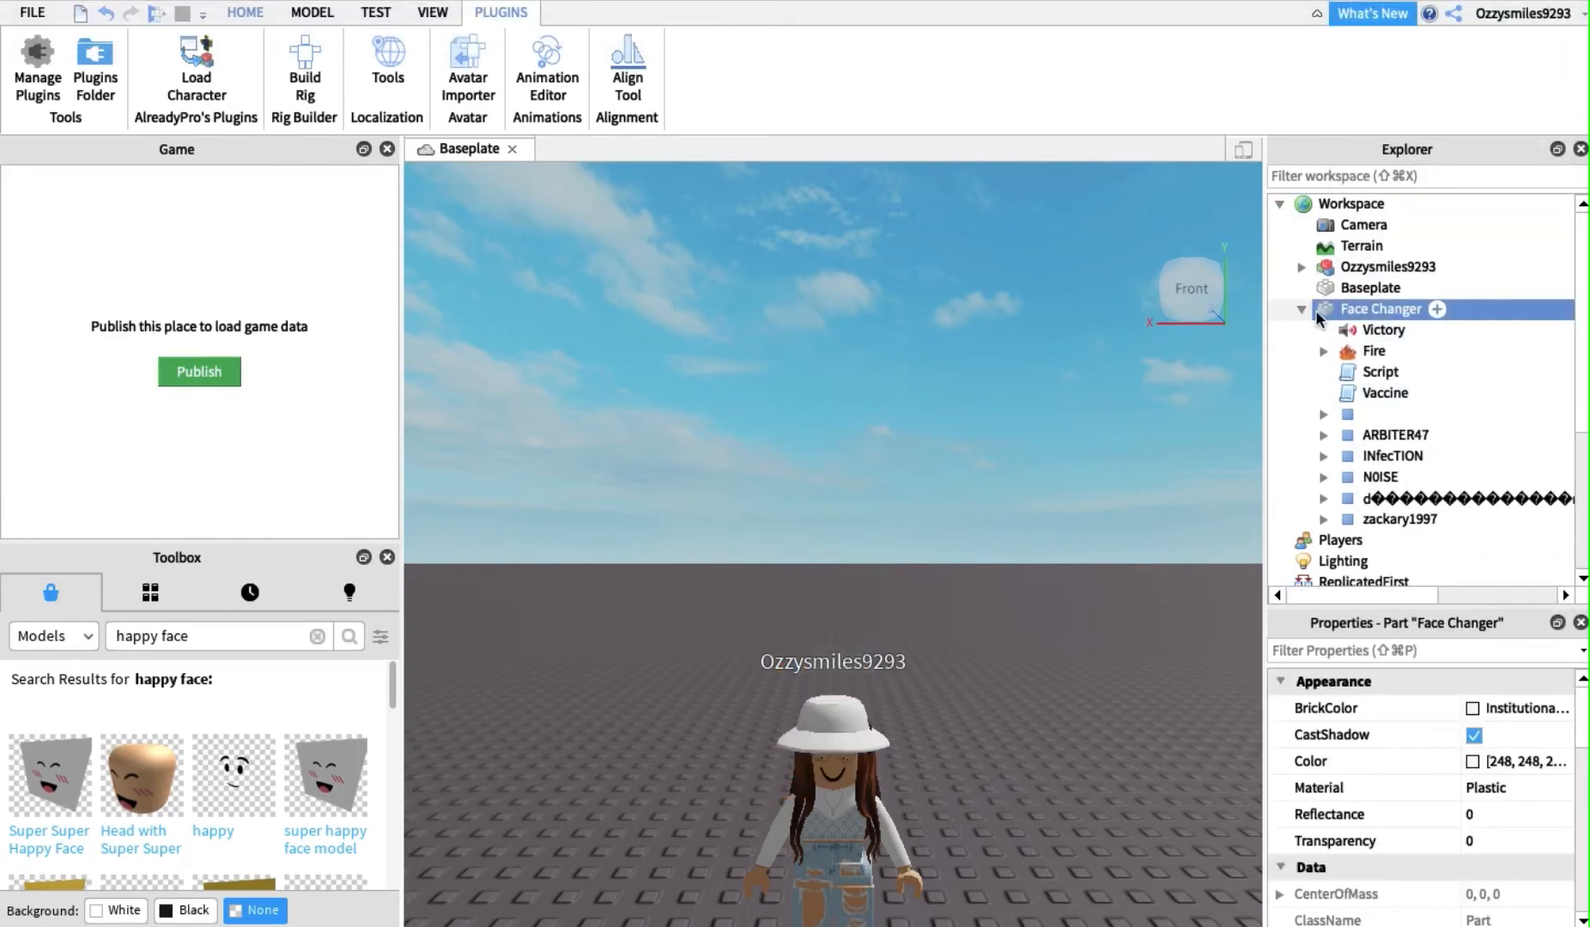
key("Delete")
Delete the existing face decal from the Head of the avatar model in the workspace.
left_click(1302, 266)
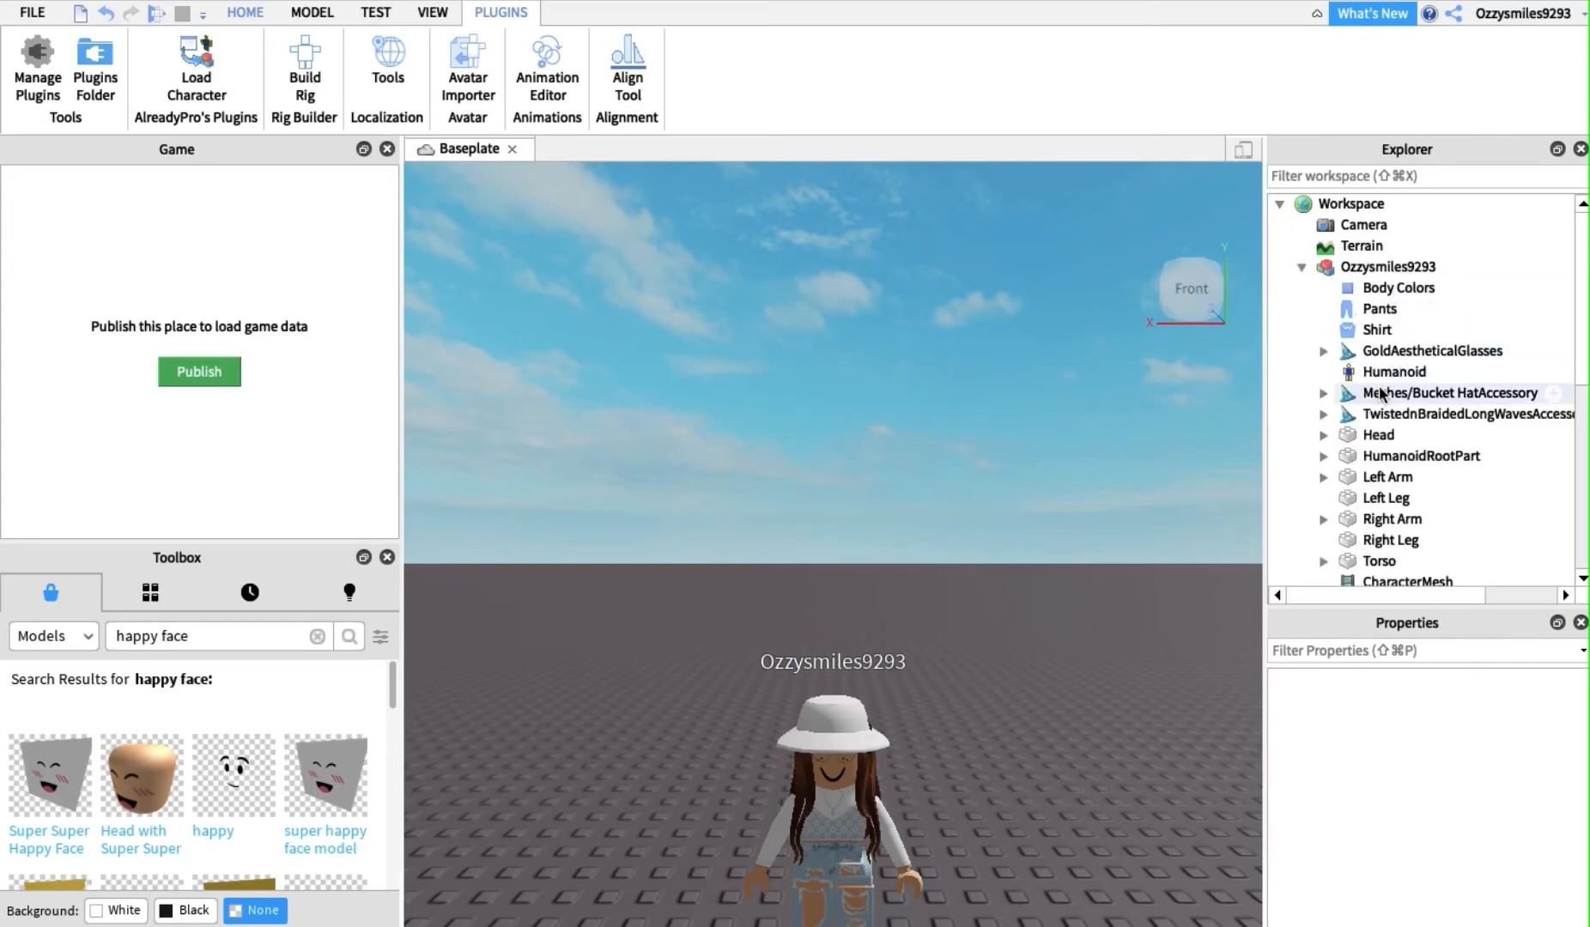
left_click(1323, 435)
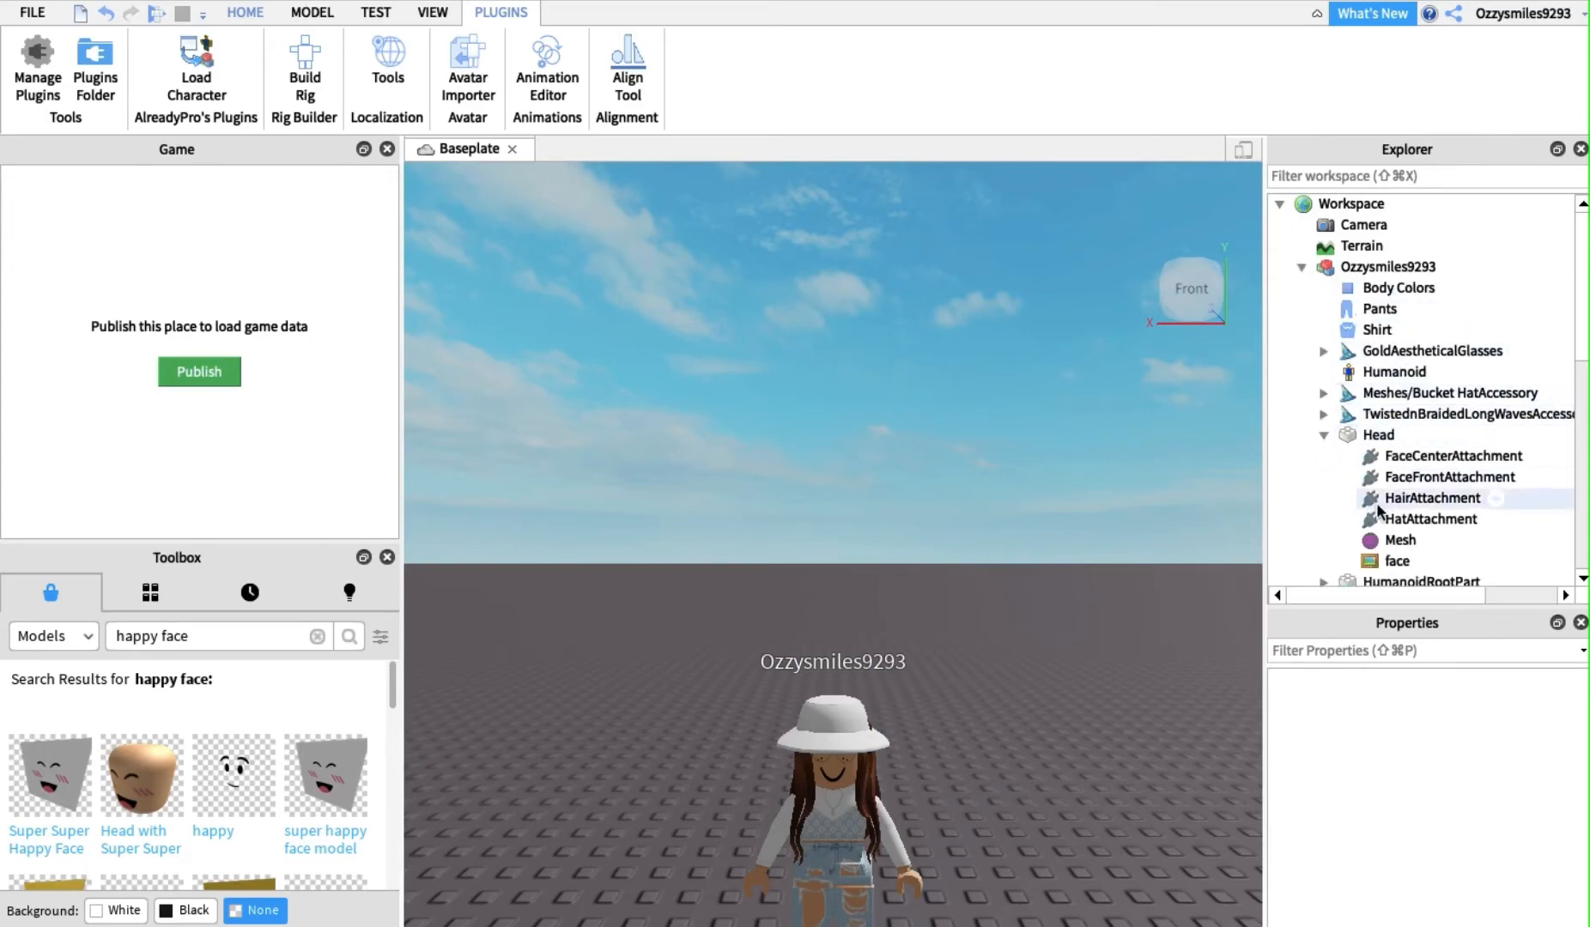
left_click(1396, 561)
key("Delete")
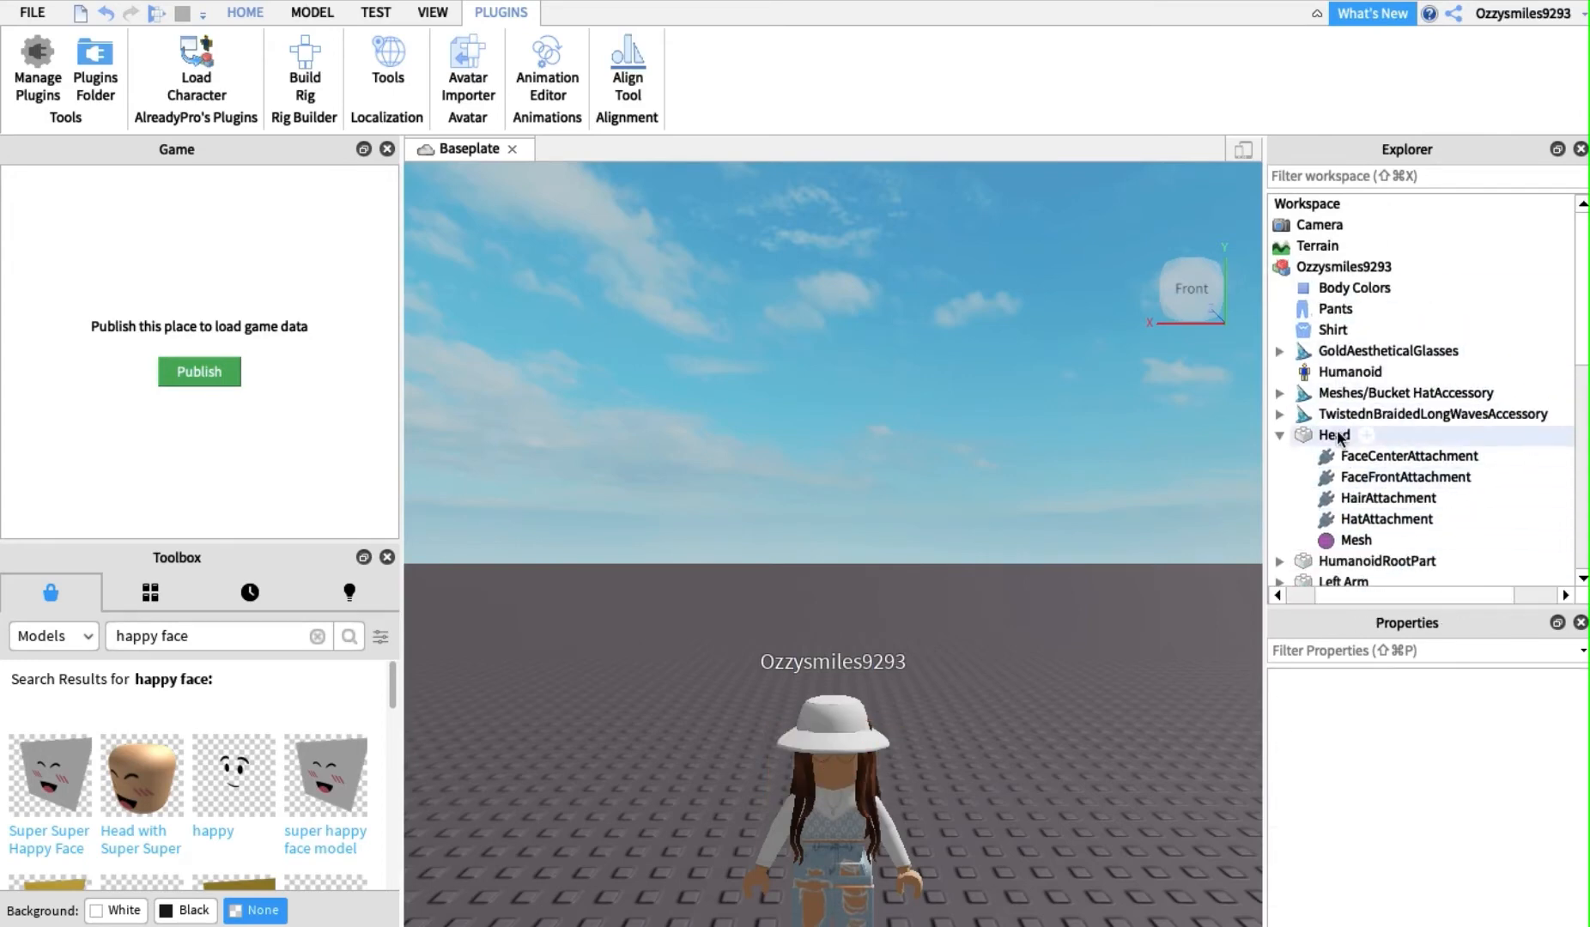
Paste the cut happy face Decal into the avatar's Head and collapse the avatar model in the hierarchy.
left_click(1373, 456)
right_click(1302, 435)
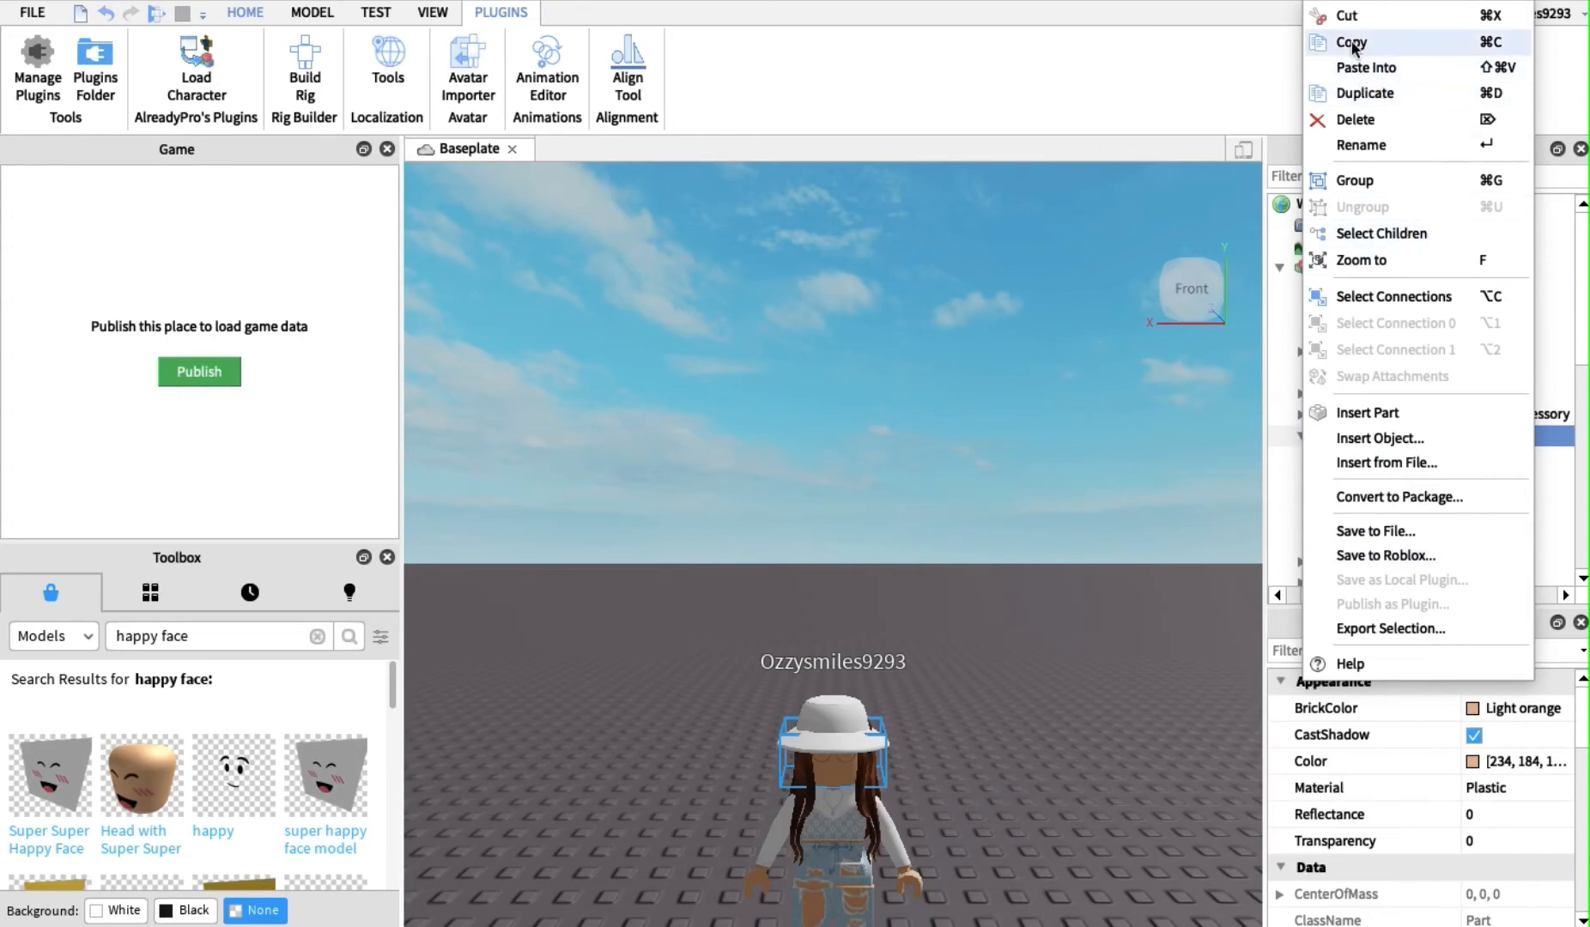
left_click(1360, 69)
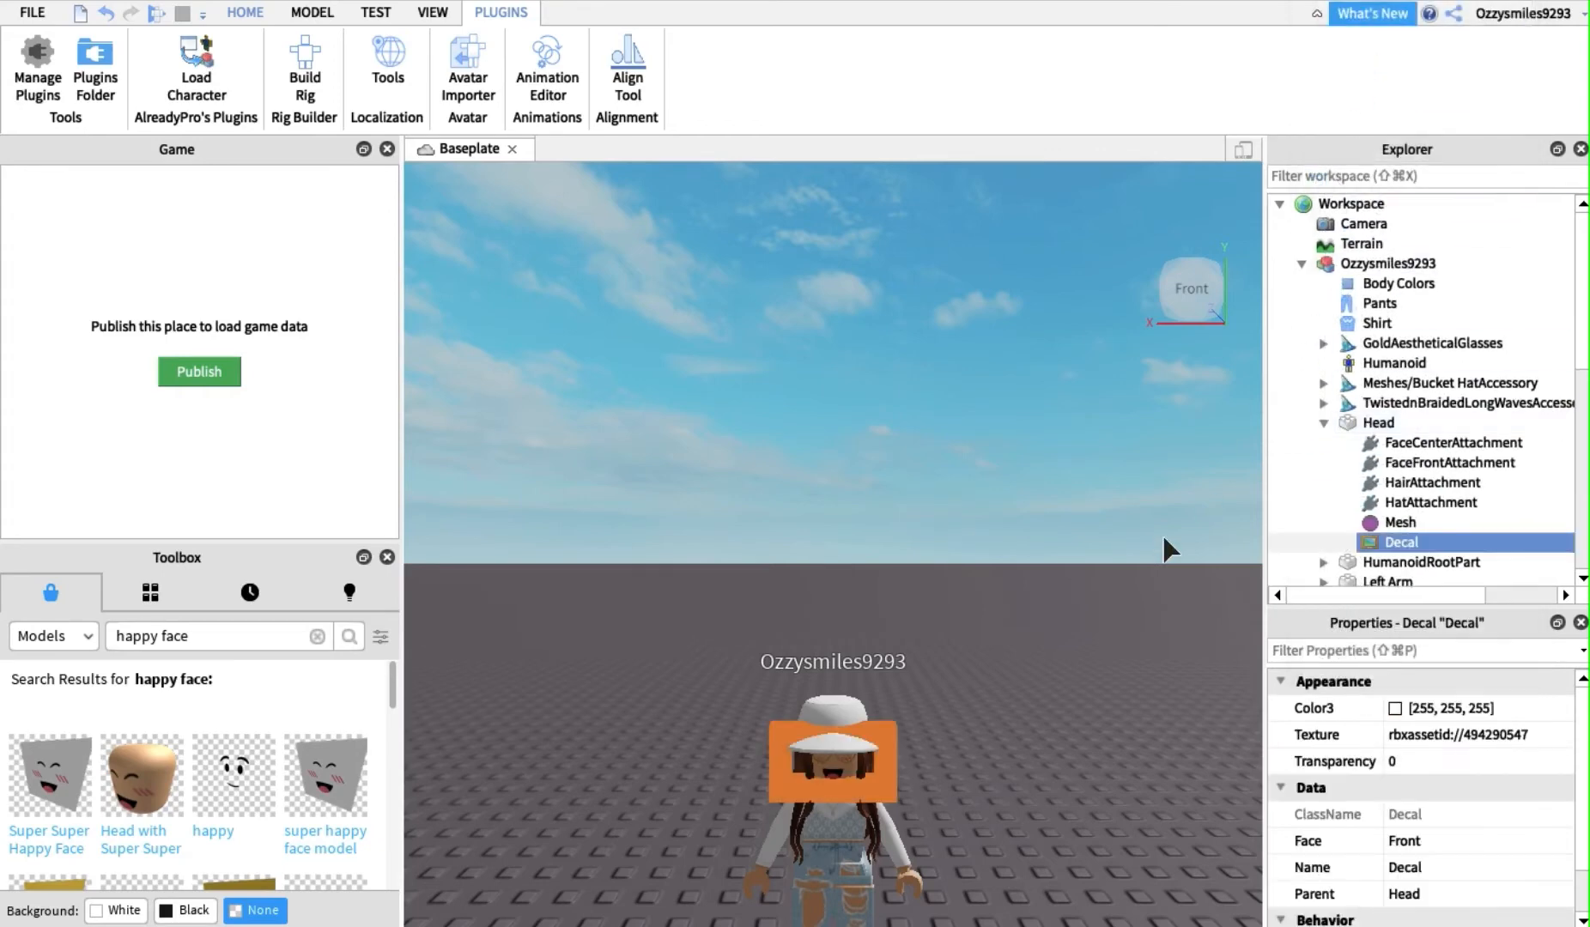
left_click(1302, 263)
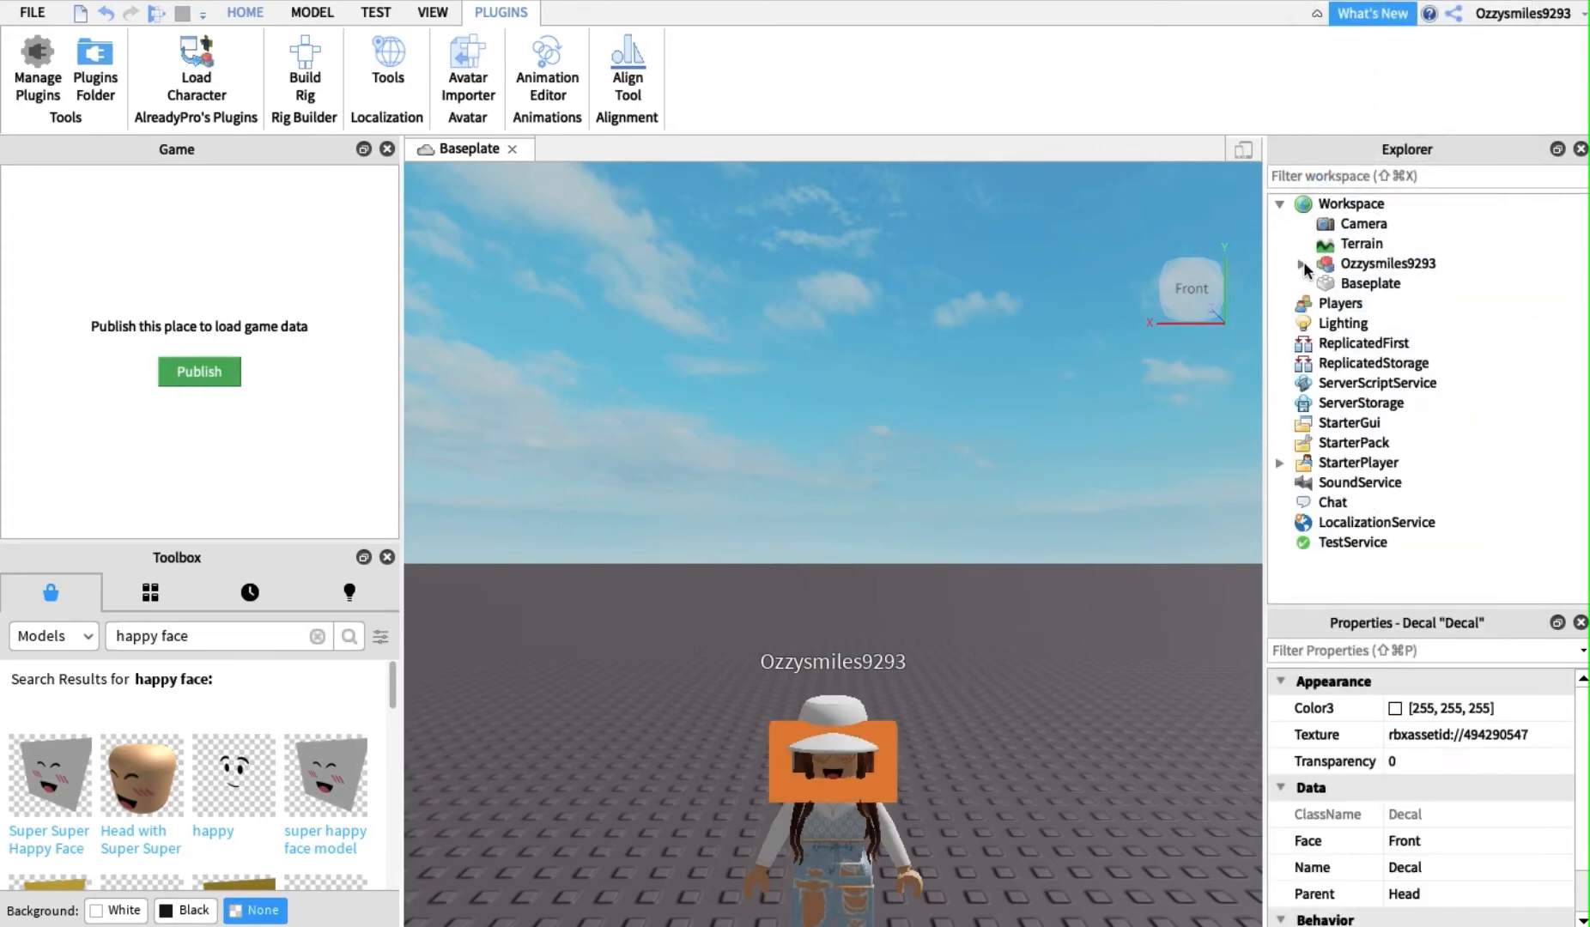
Export the avatar model to the Desktop under the file name ozzuuu.
left_click(1331, 265)
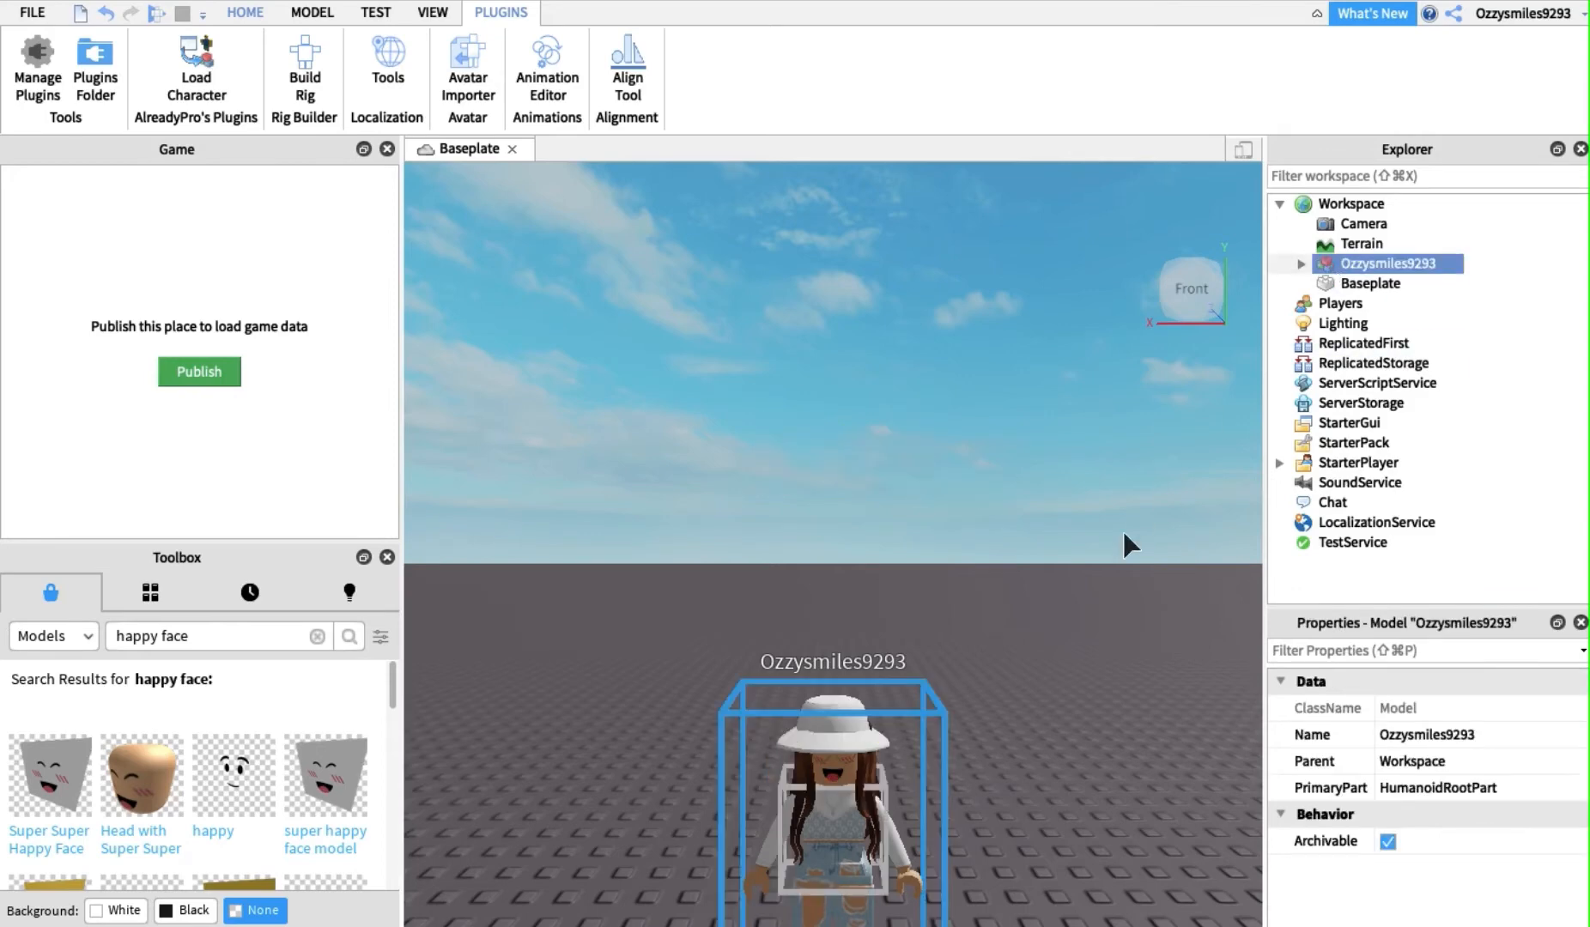
key("shift+Up")
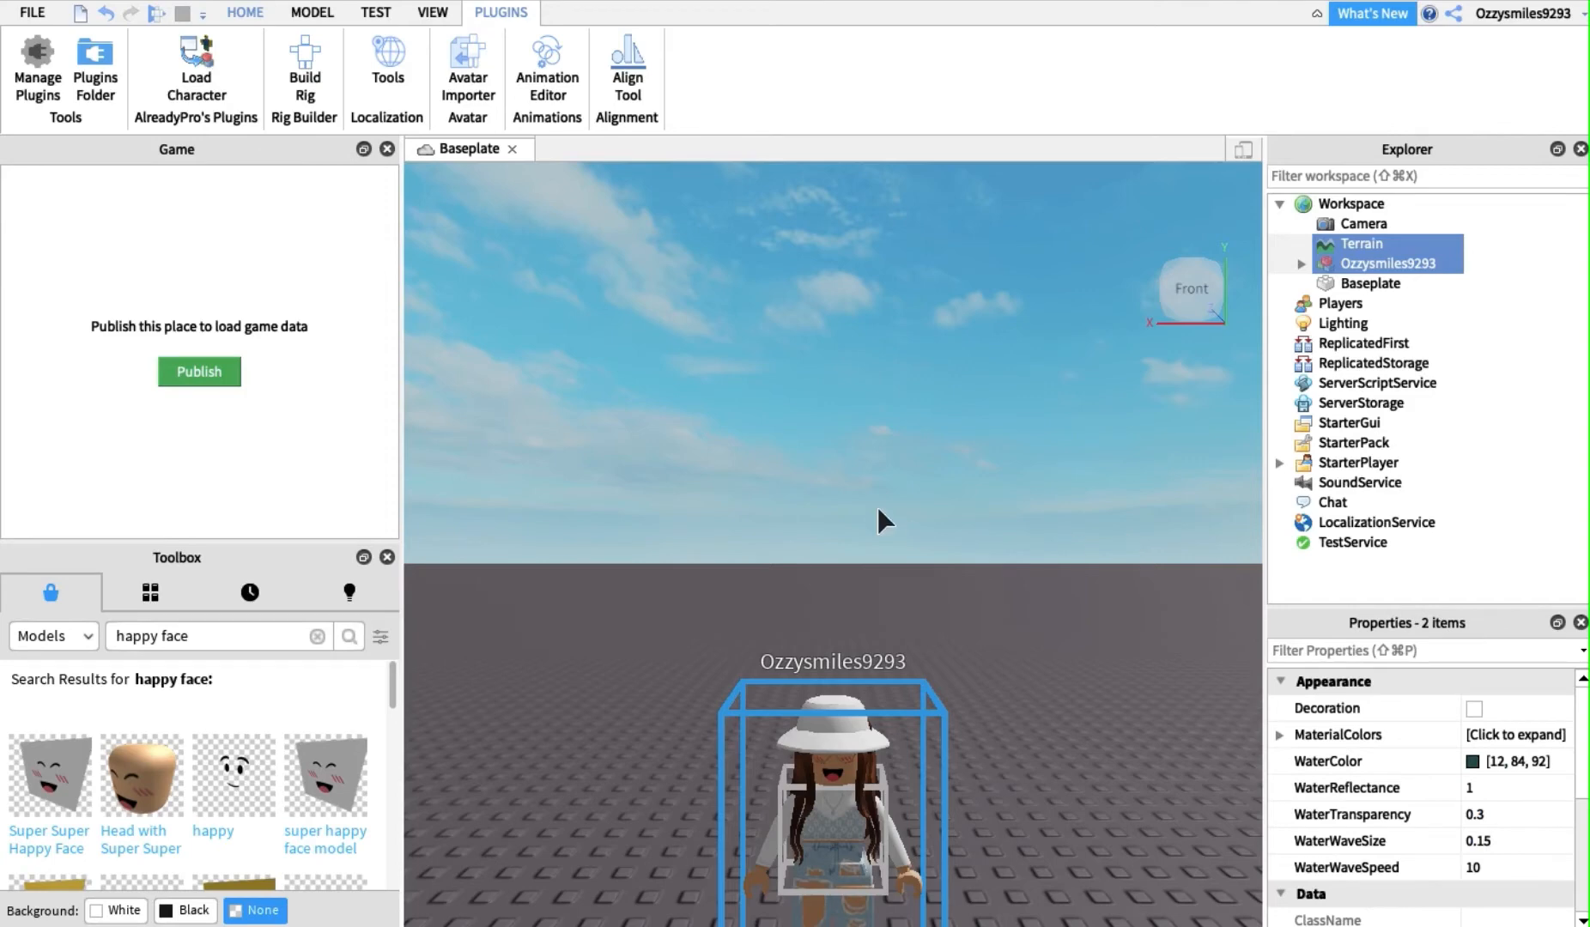
key("q")
key("q")
key("q")
key("q")
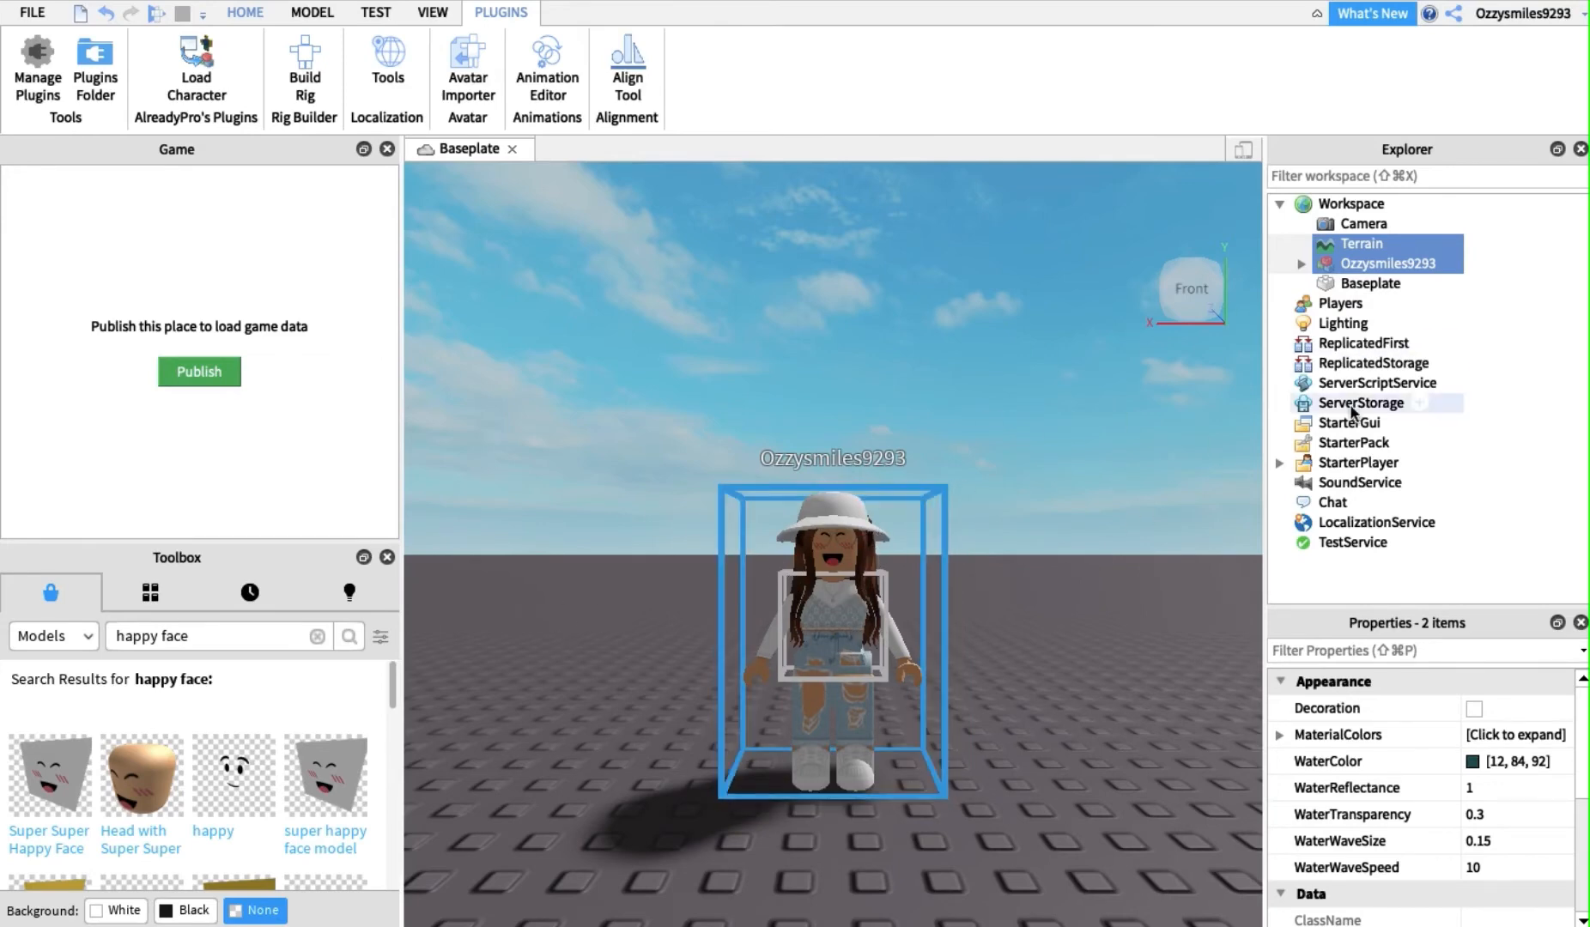
left_click(1323, 265)
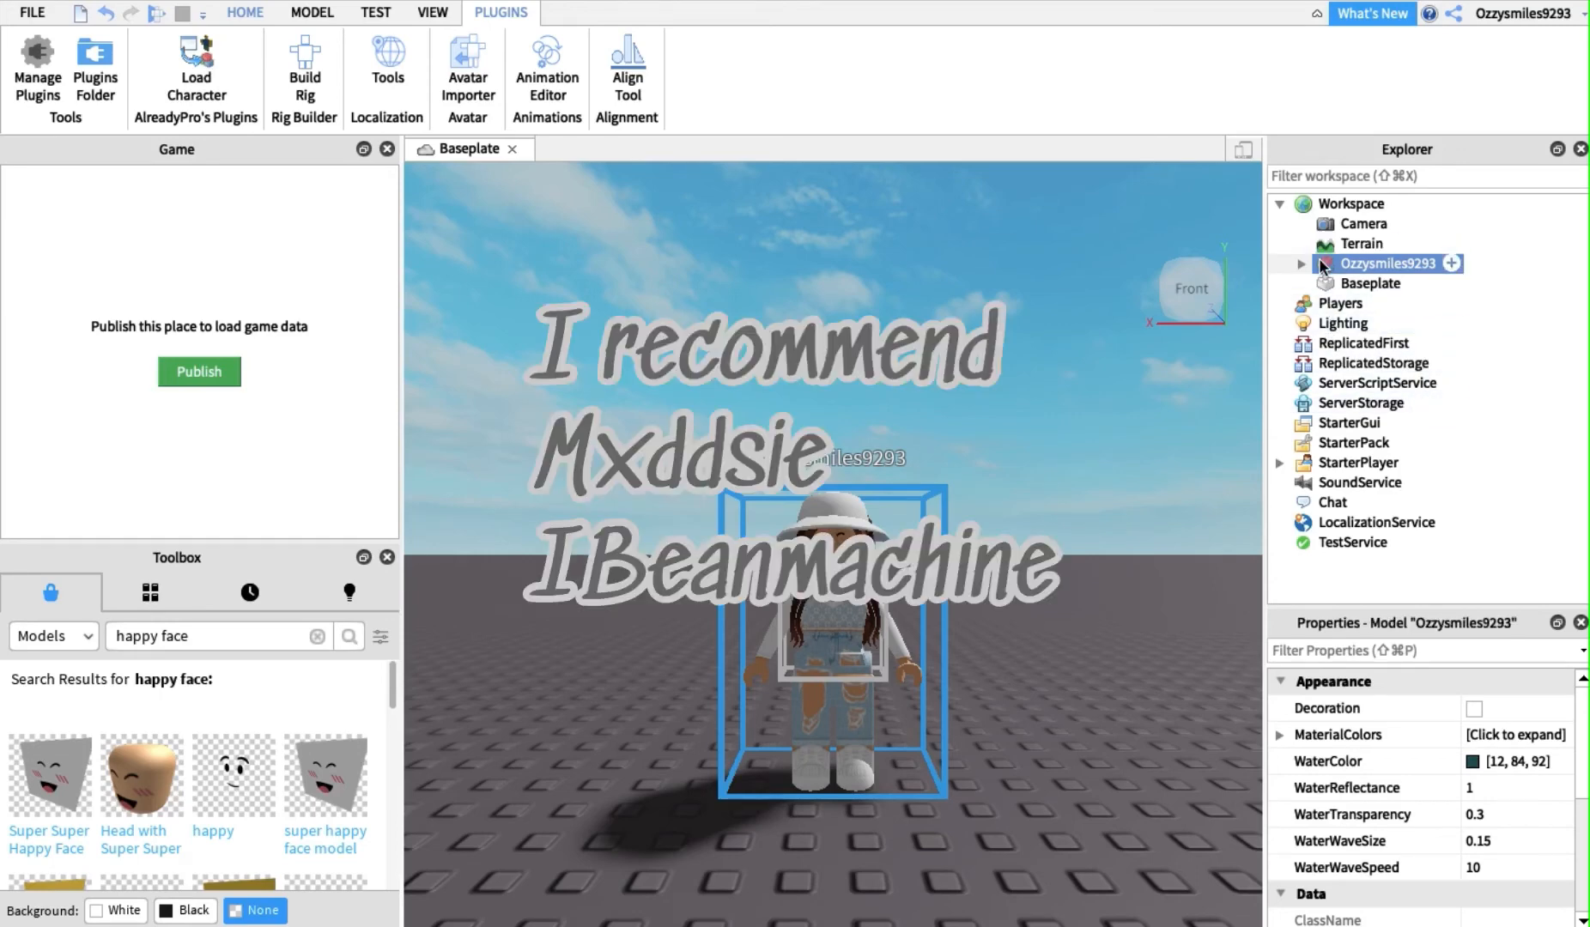
right_click(1323, 265)
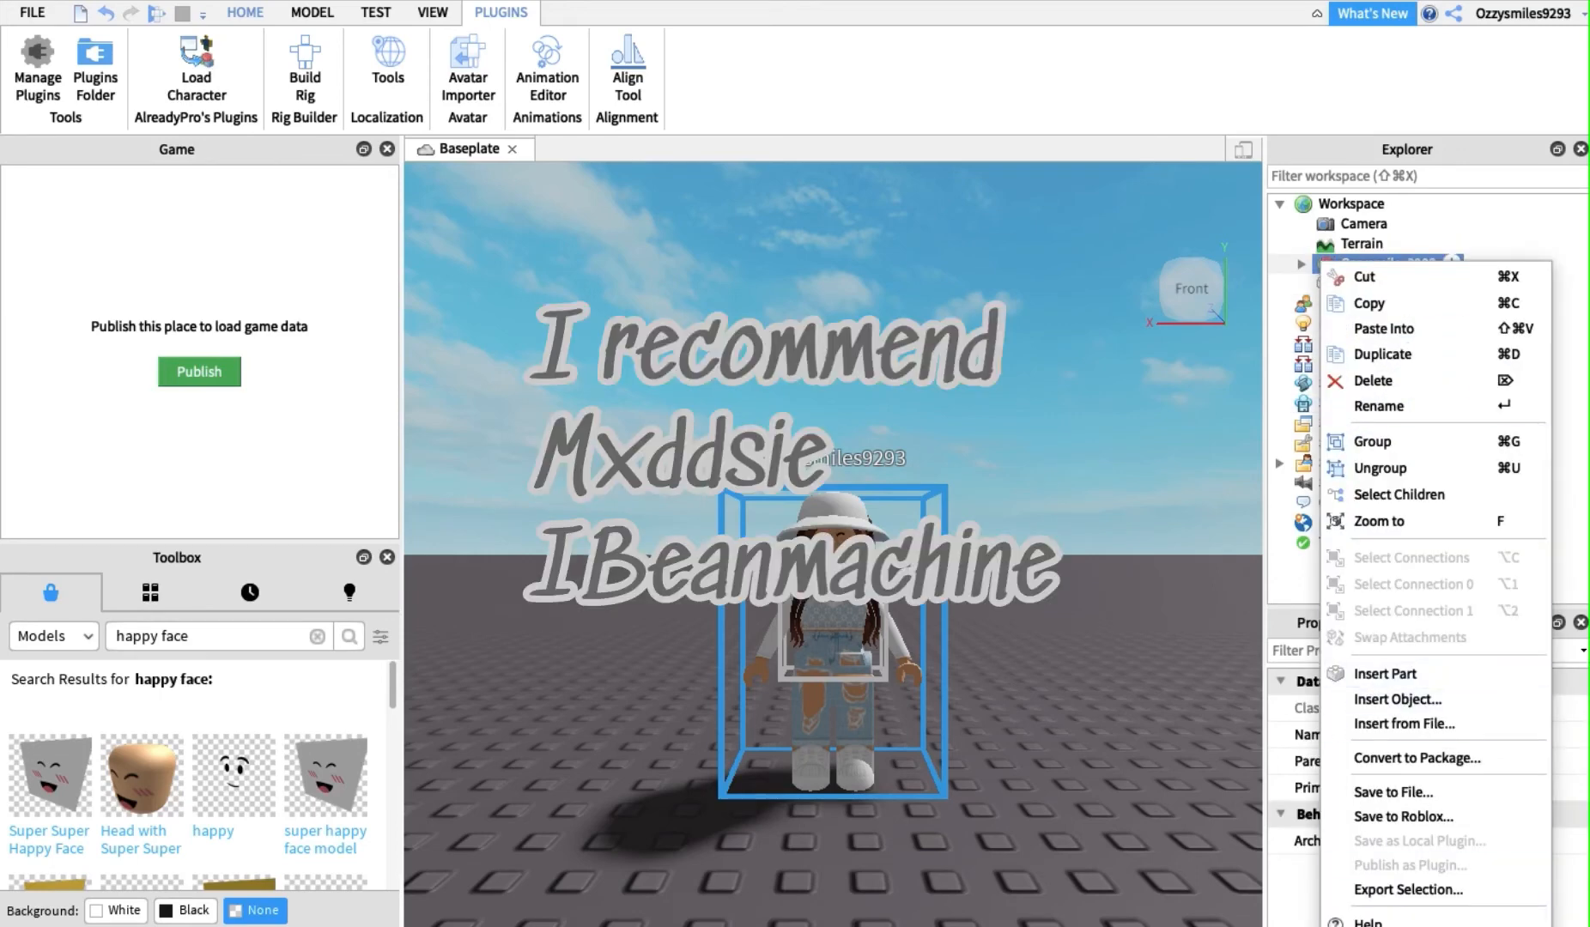
left_click(1391, 889)
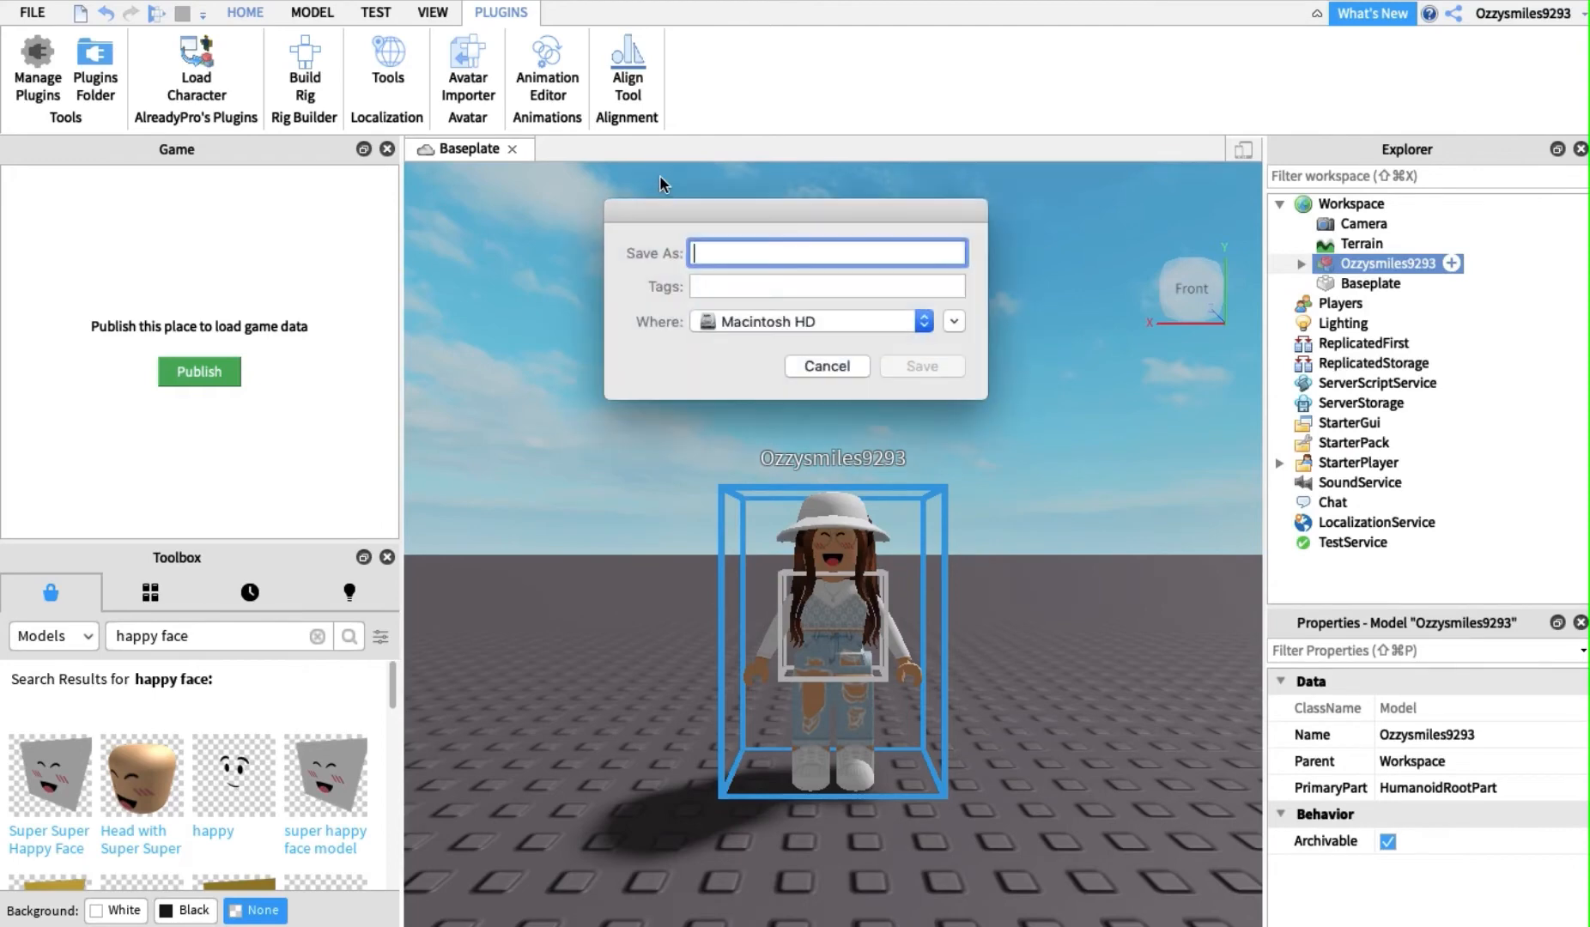
type("ozzysss")
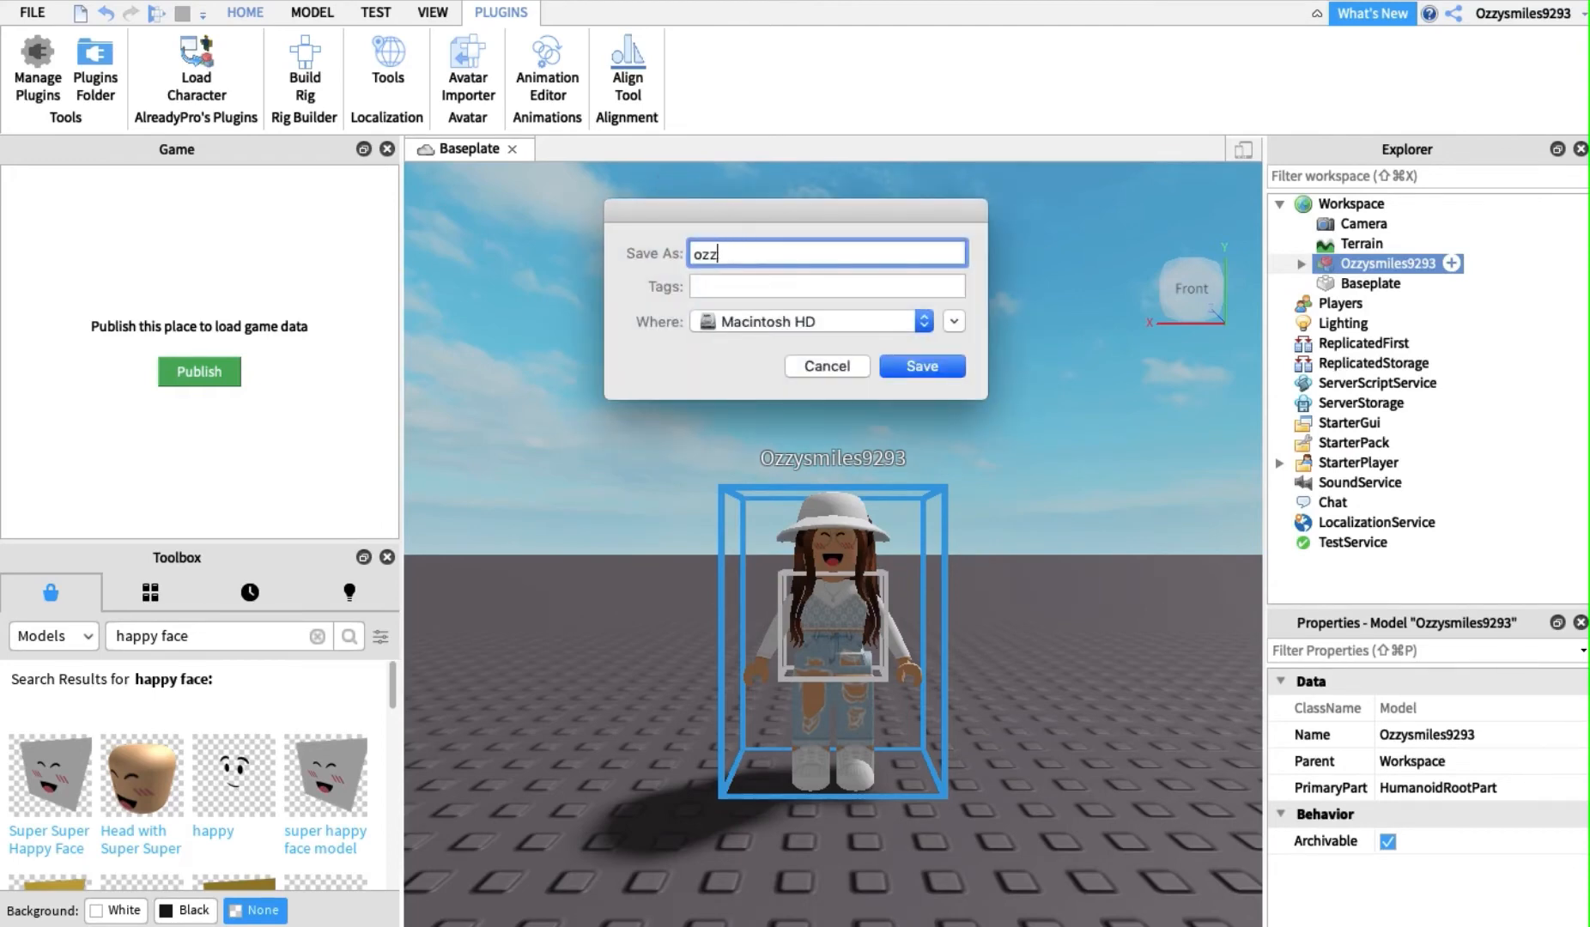
left_click(767, 321)
left_click(794, 561)
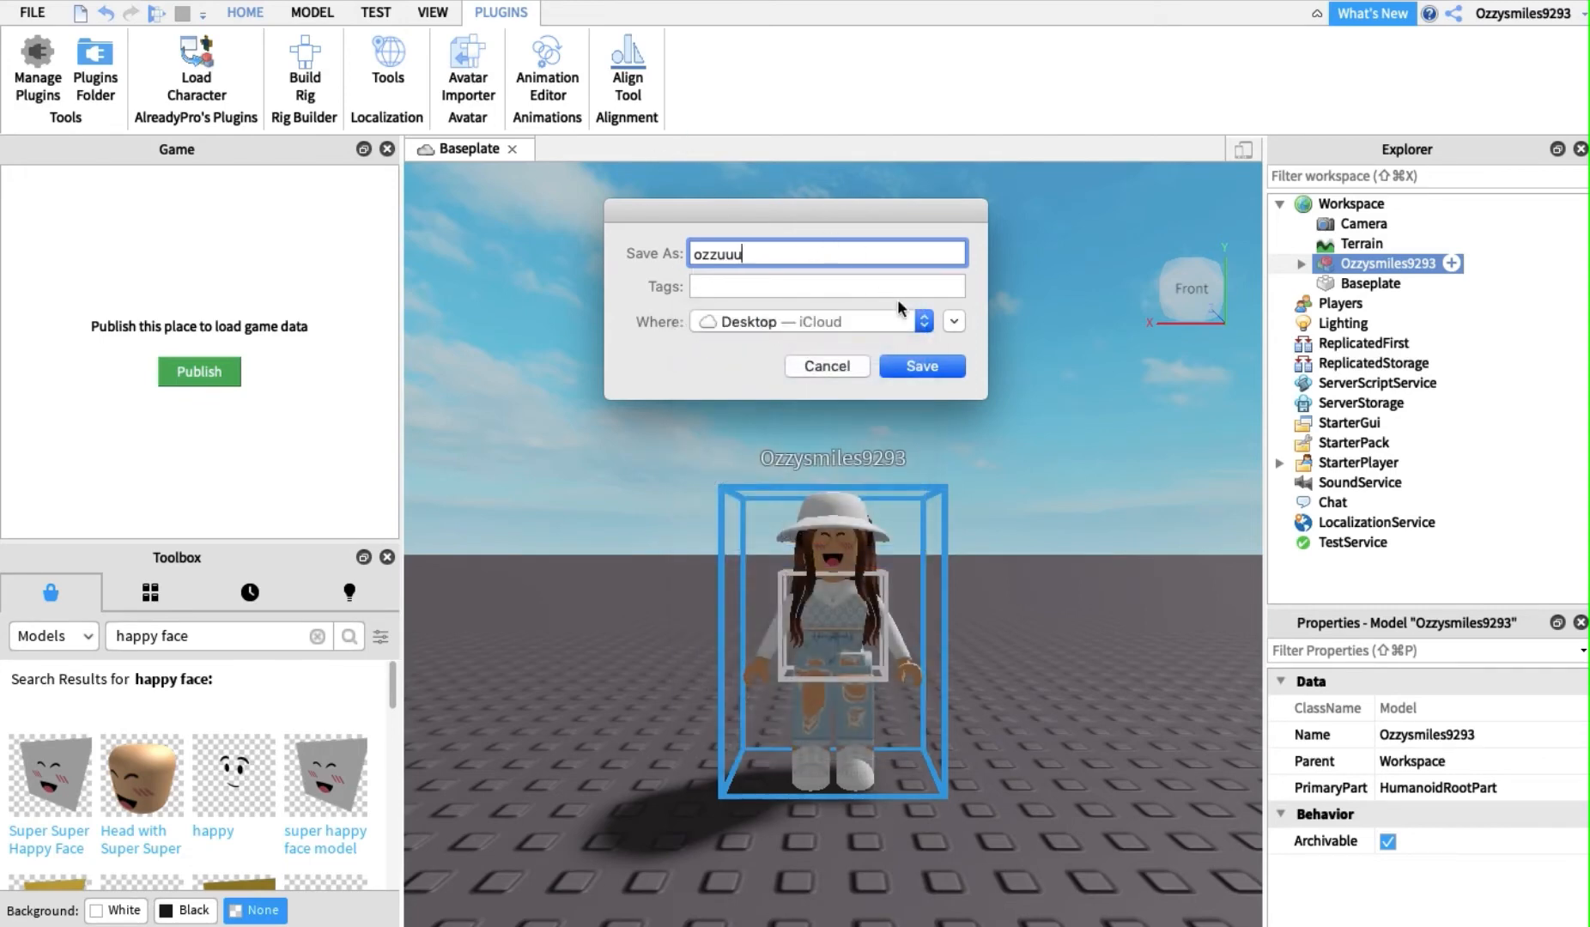
left_click(922, 366)
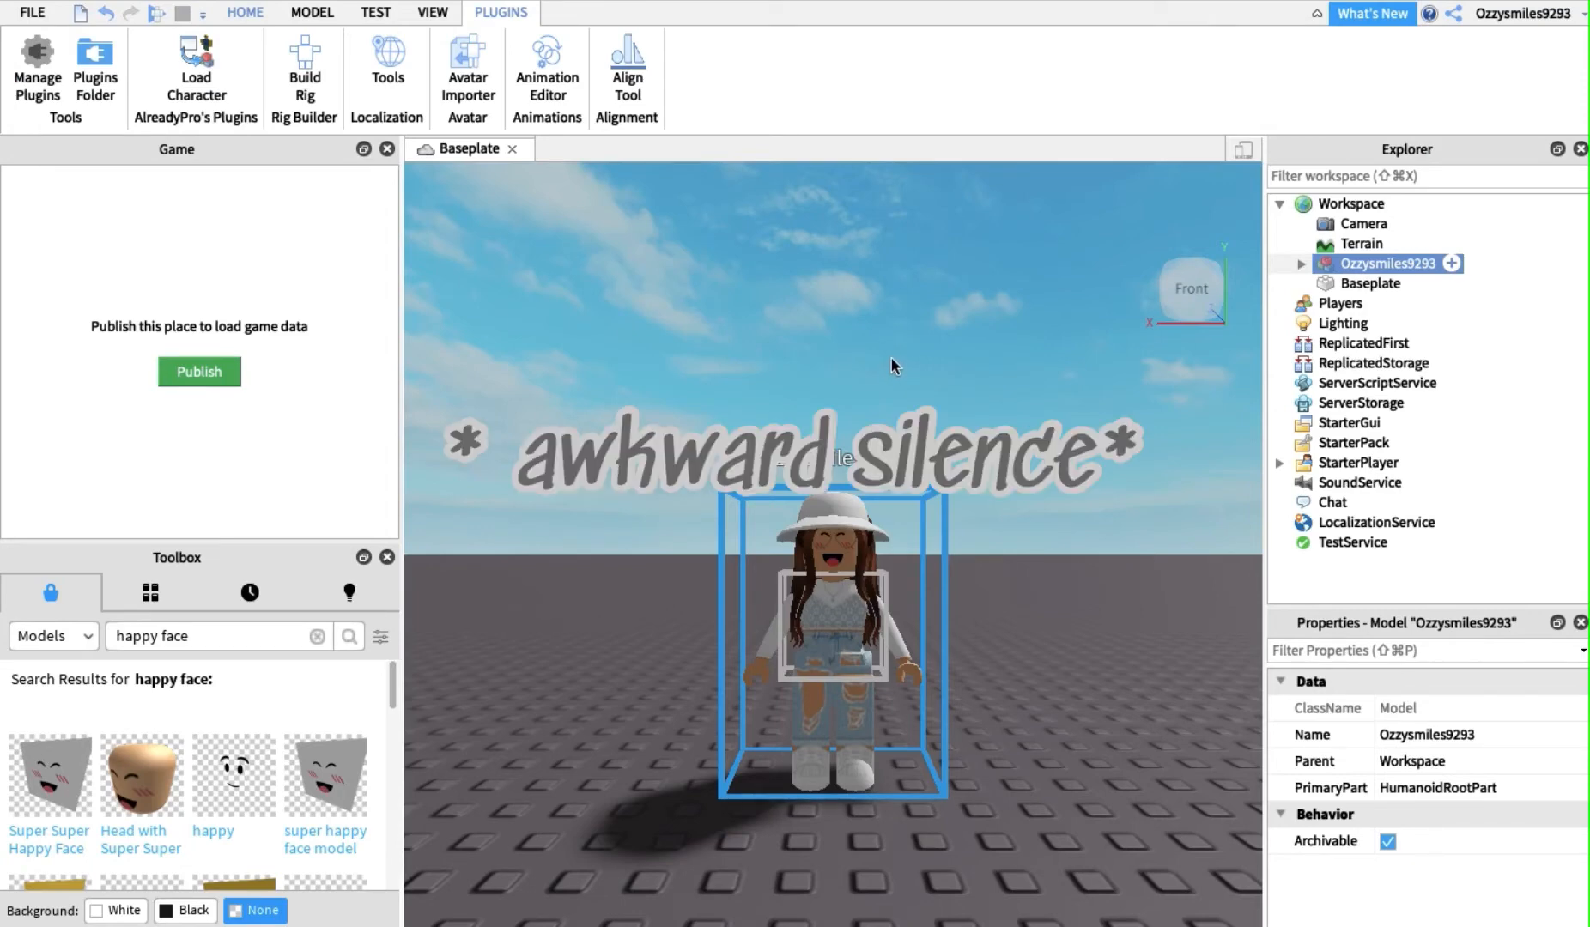
Close Roblox Studio, switch to Blender and open the recent file Default.blend containing the woman rig.
mouse_move(30, 4)
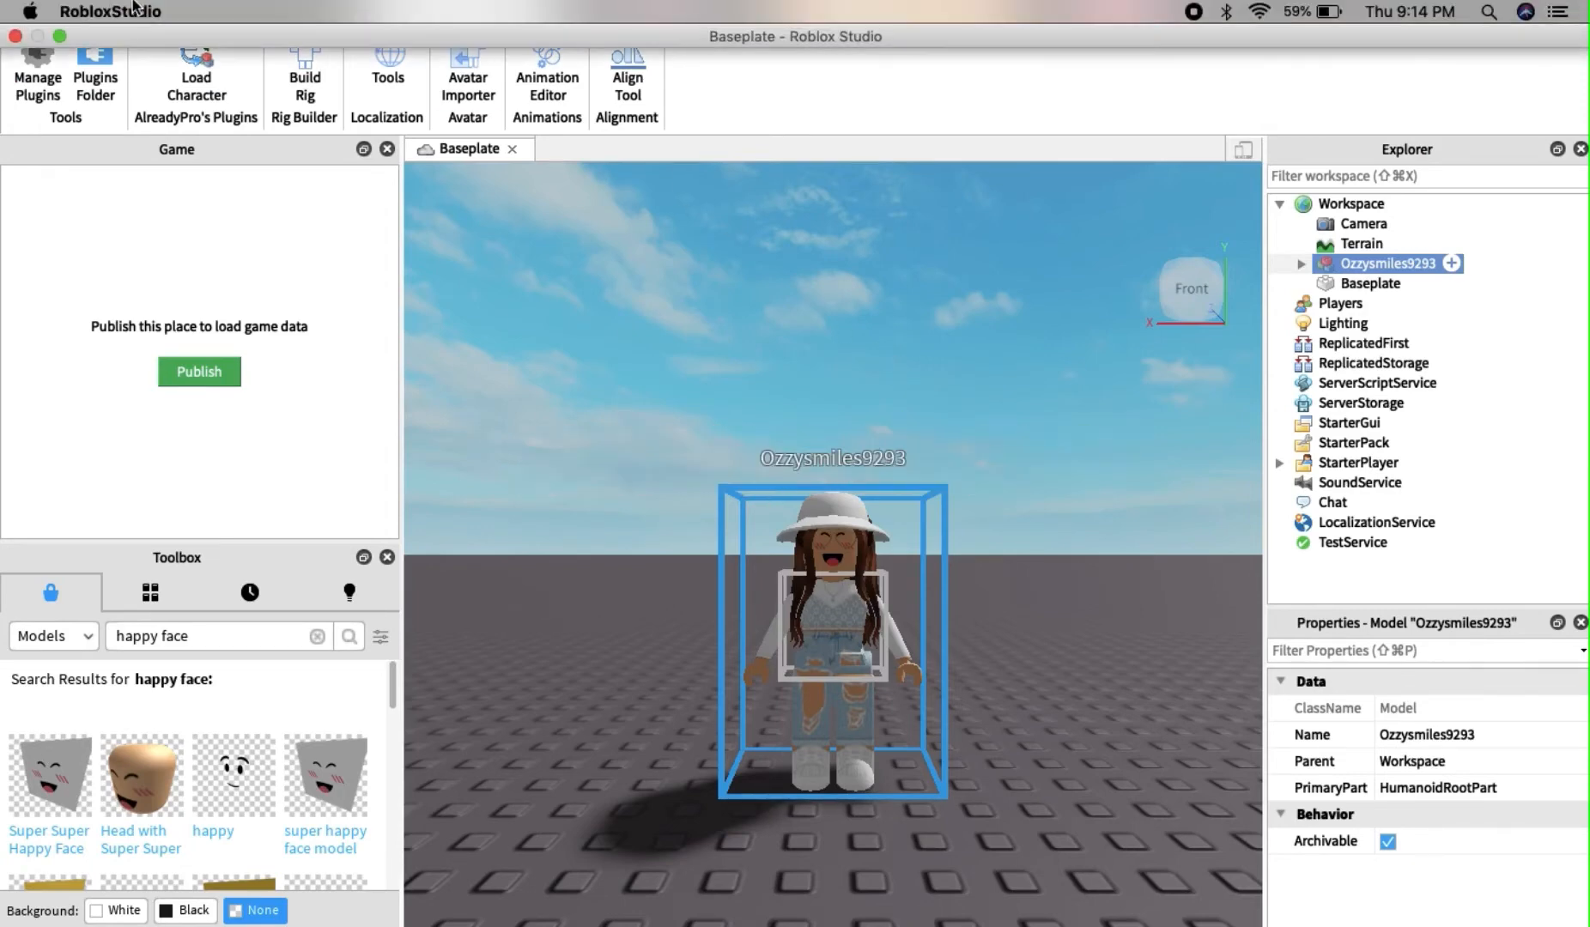
left_click(16, 35)
left_click(829, 516)
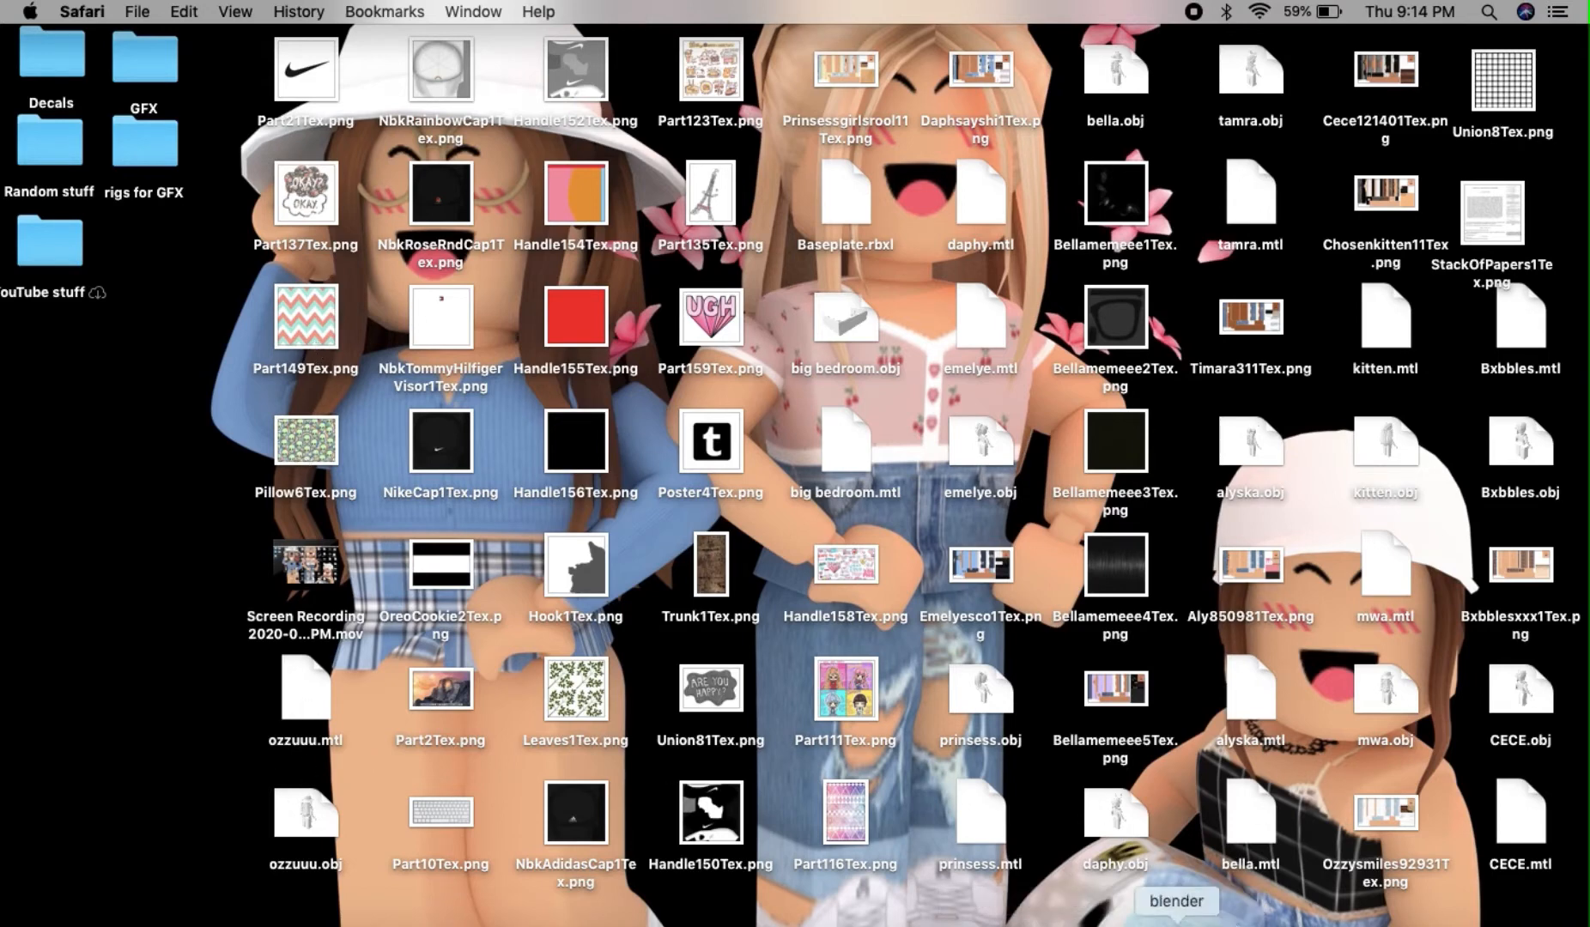
left_click(1177, 923)
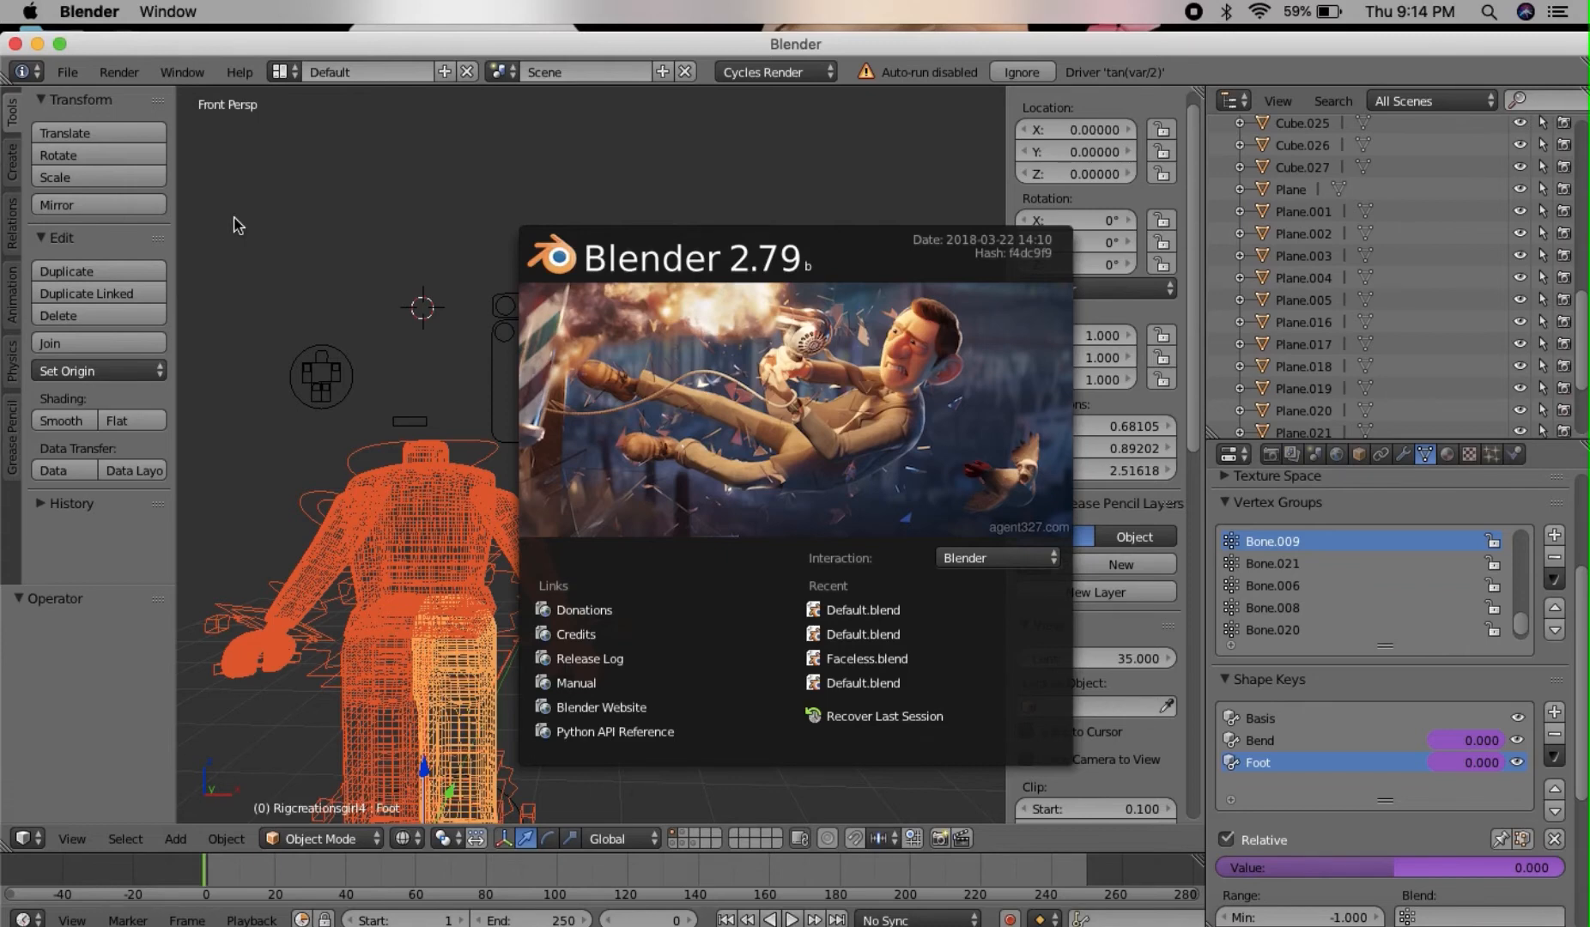
left_click(863, 609)
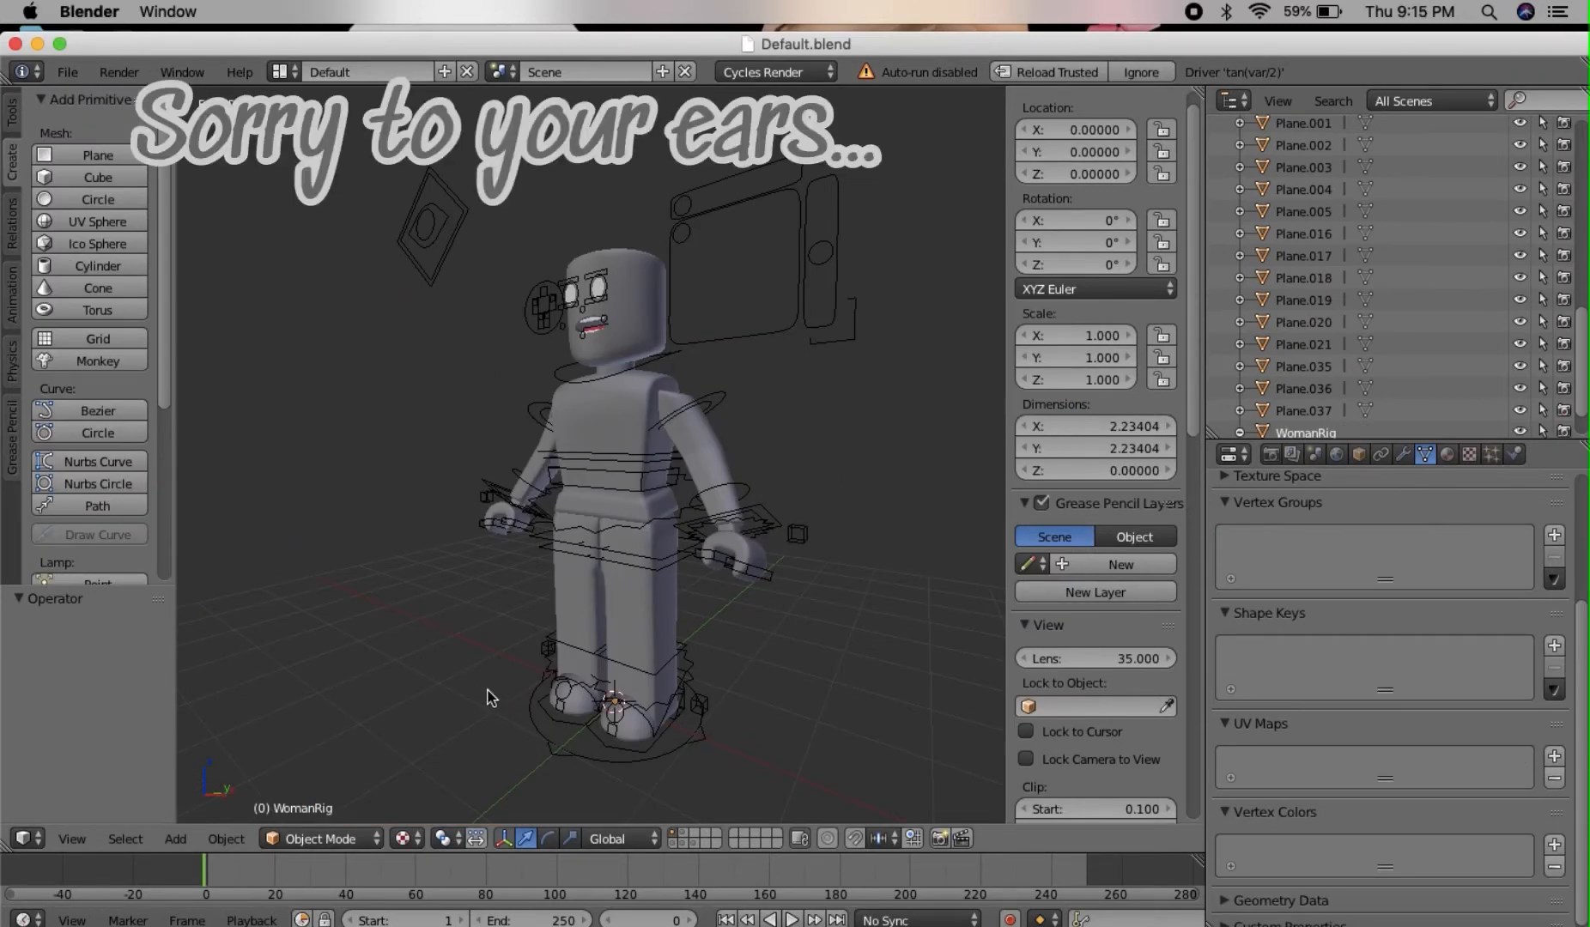
Delete the woman rig's head mesh together with both eyes, the tongue and the lower teeth.
key("shift+f")
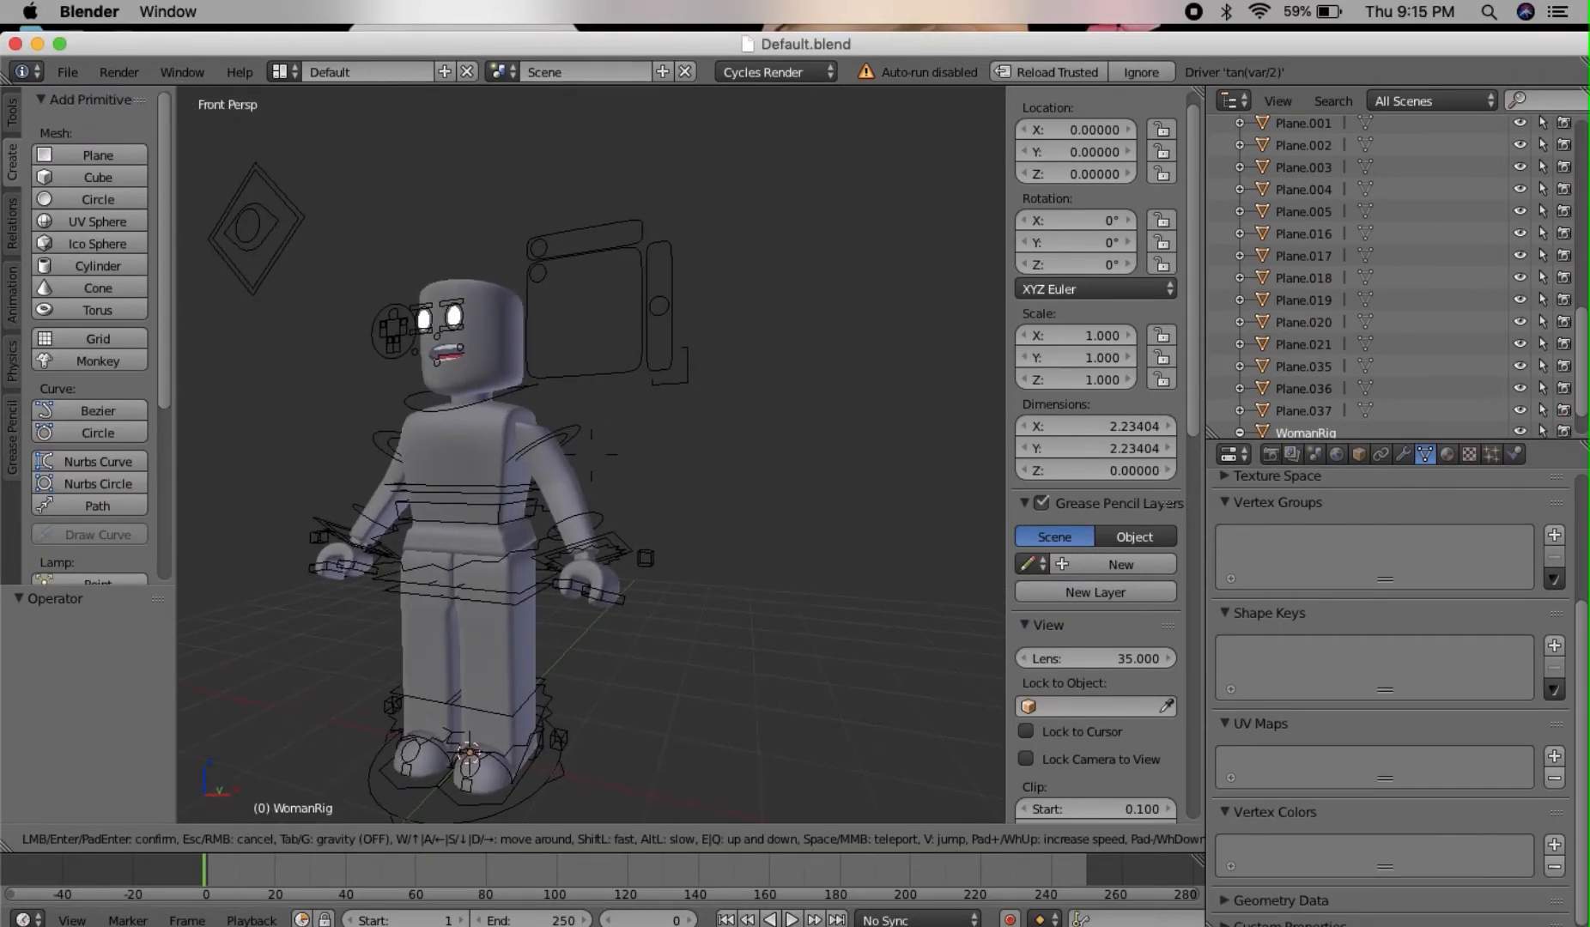
key("a")
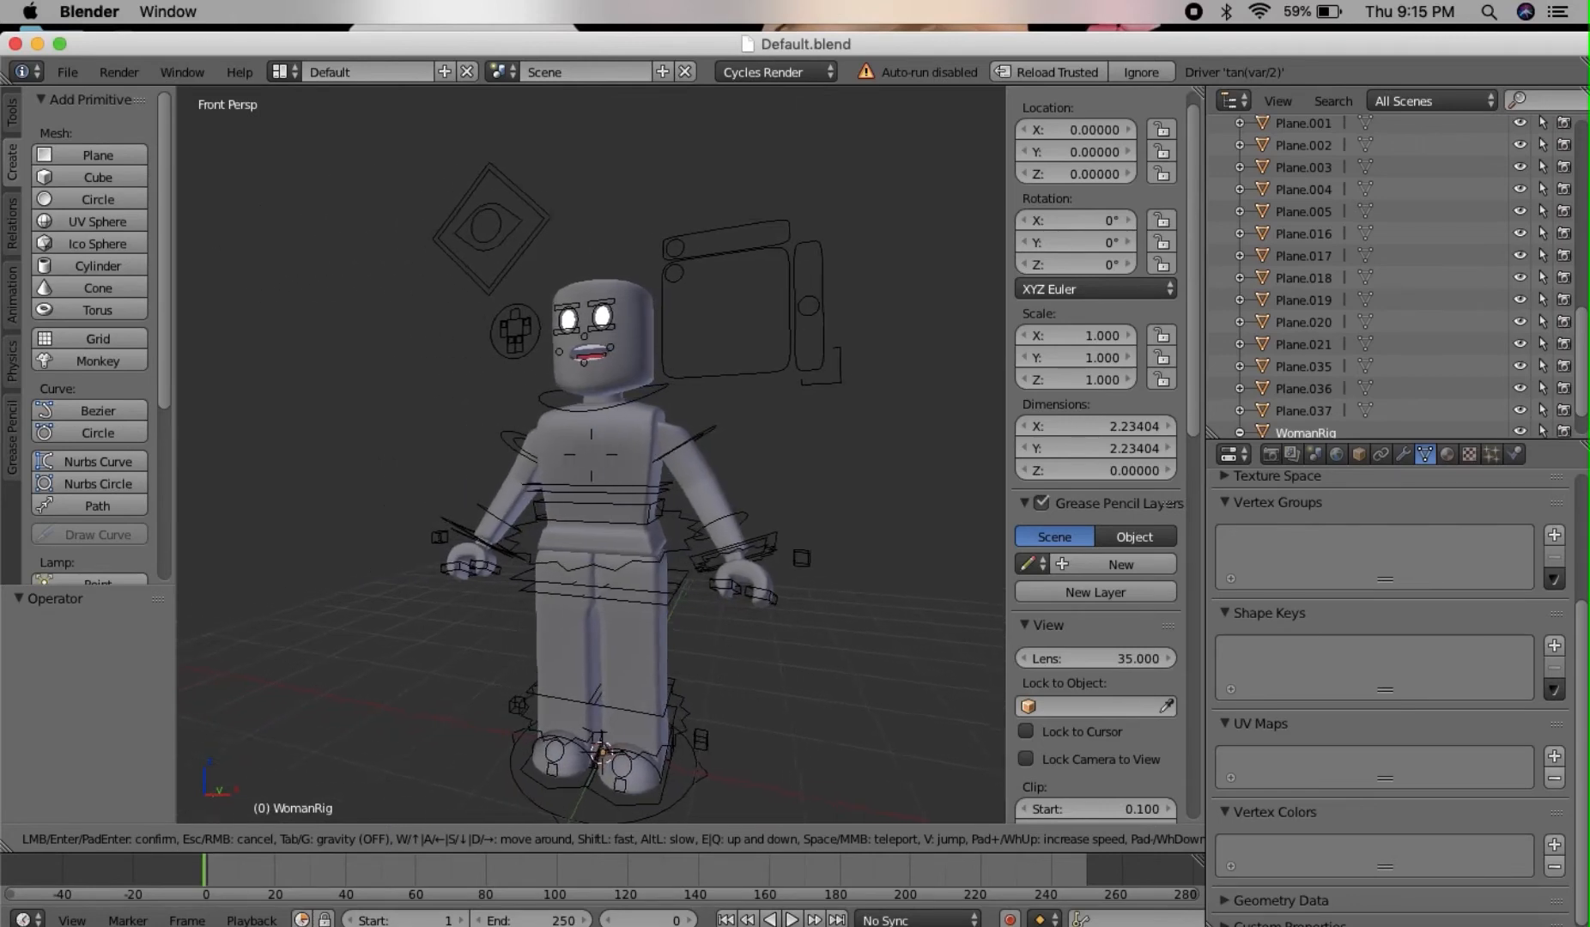
key("w")
key("w")
key("d")
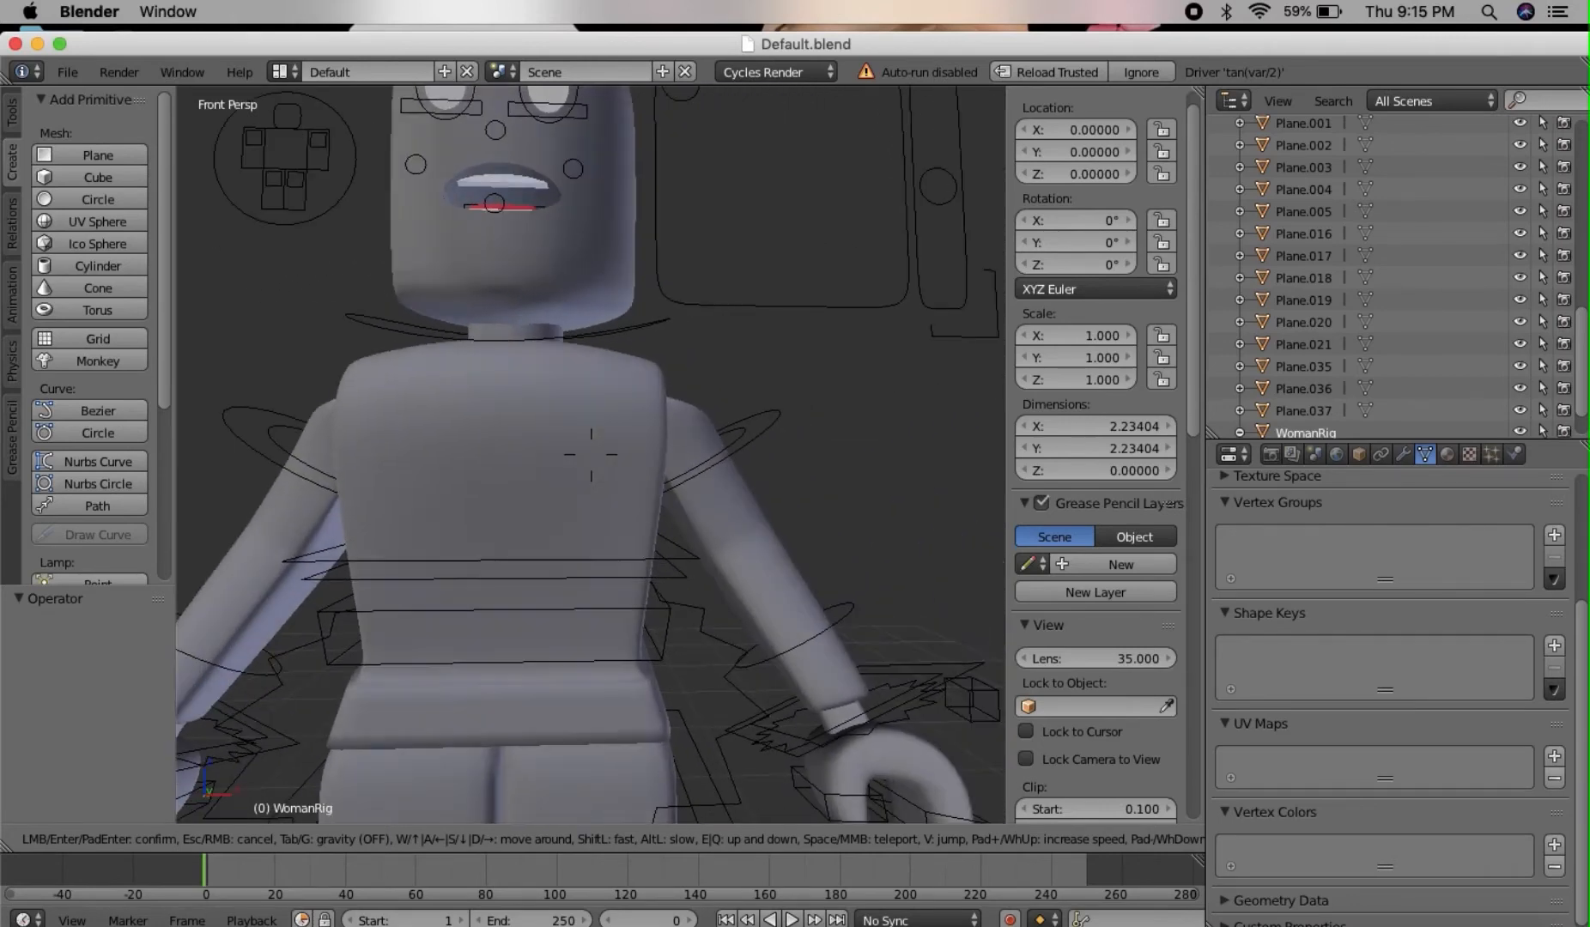
key("e")
key("a")
key("w")
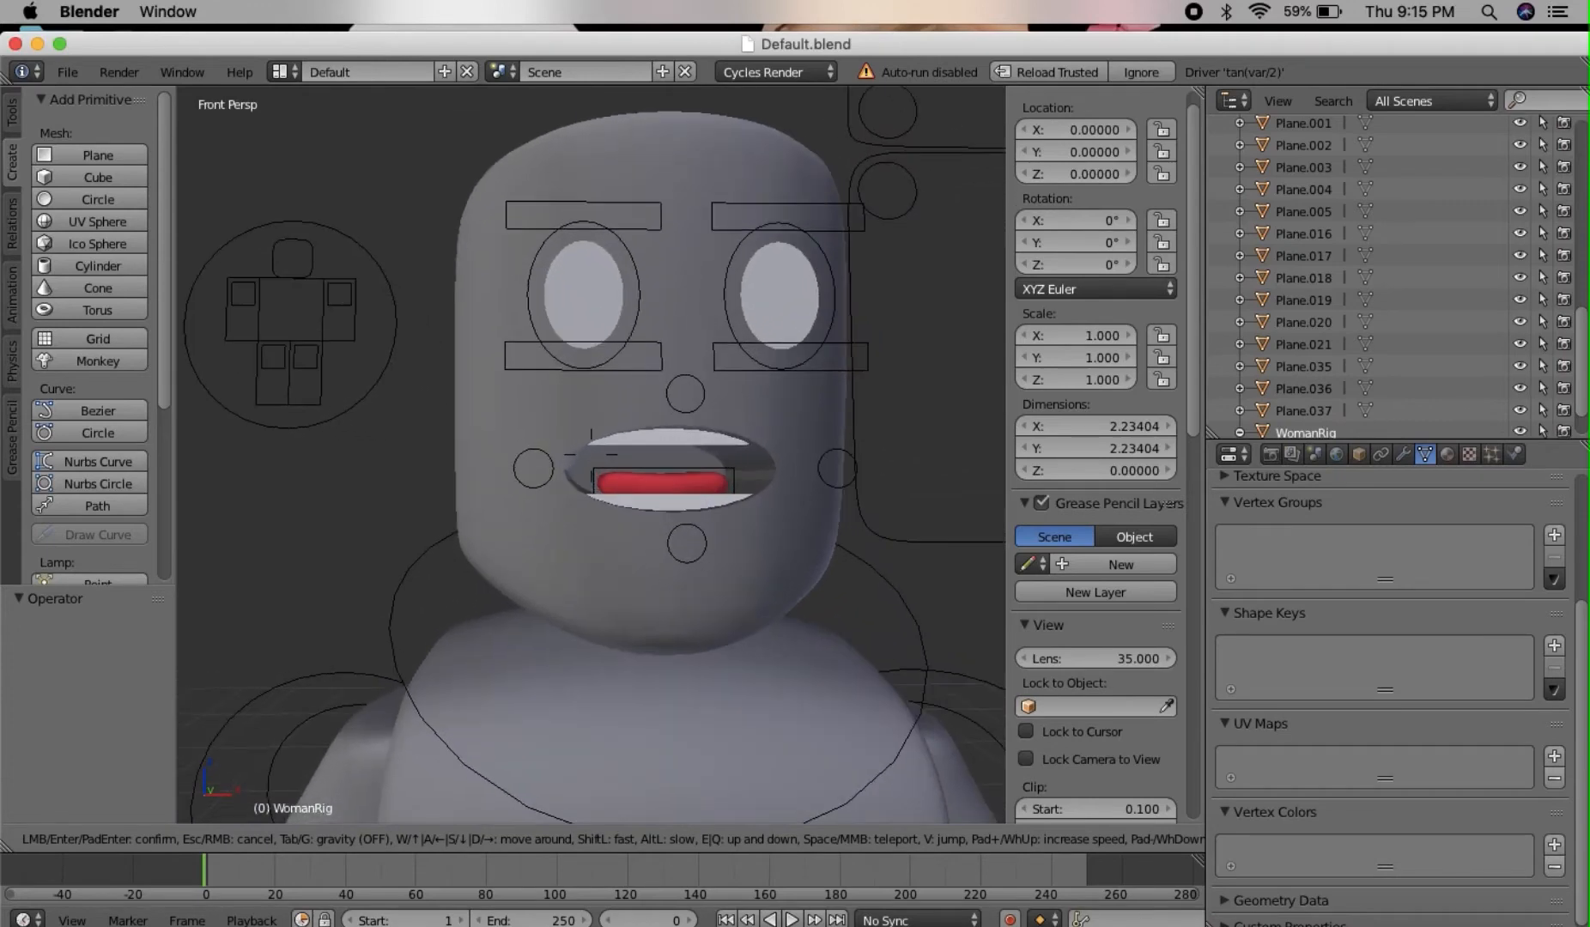
key("d")
key("w")
key("a")
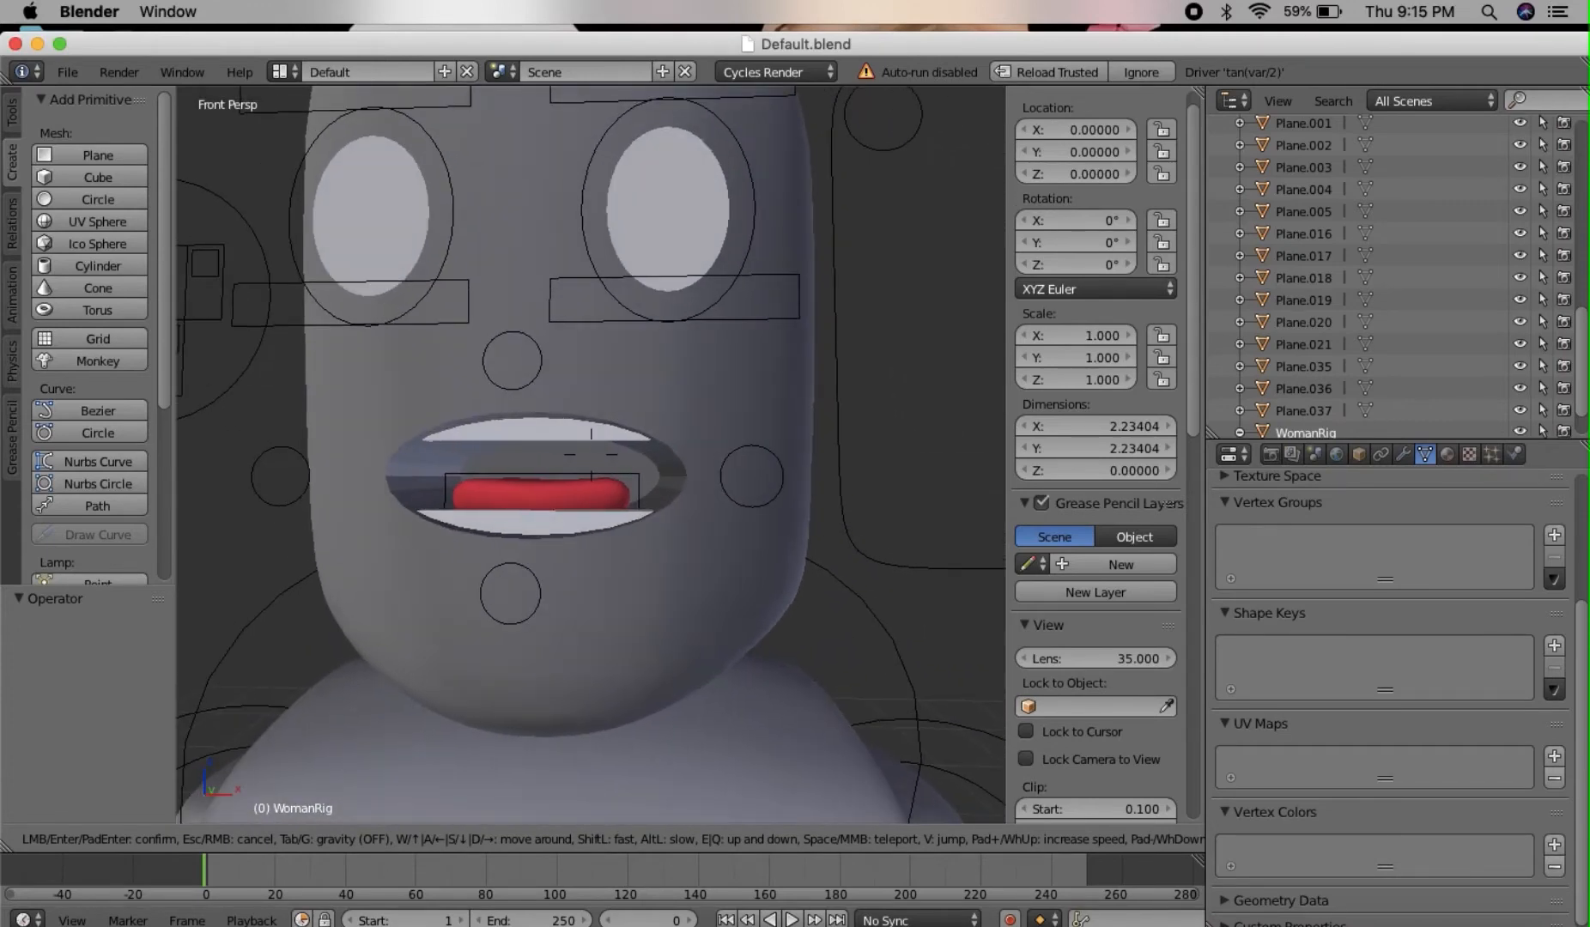
key("e")
left_click(459, 279)
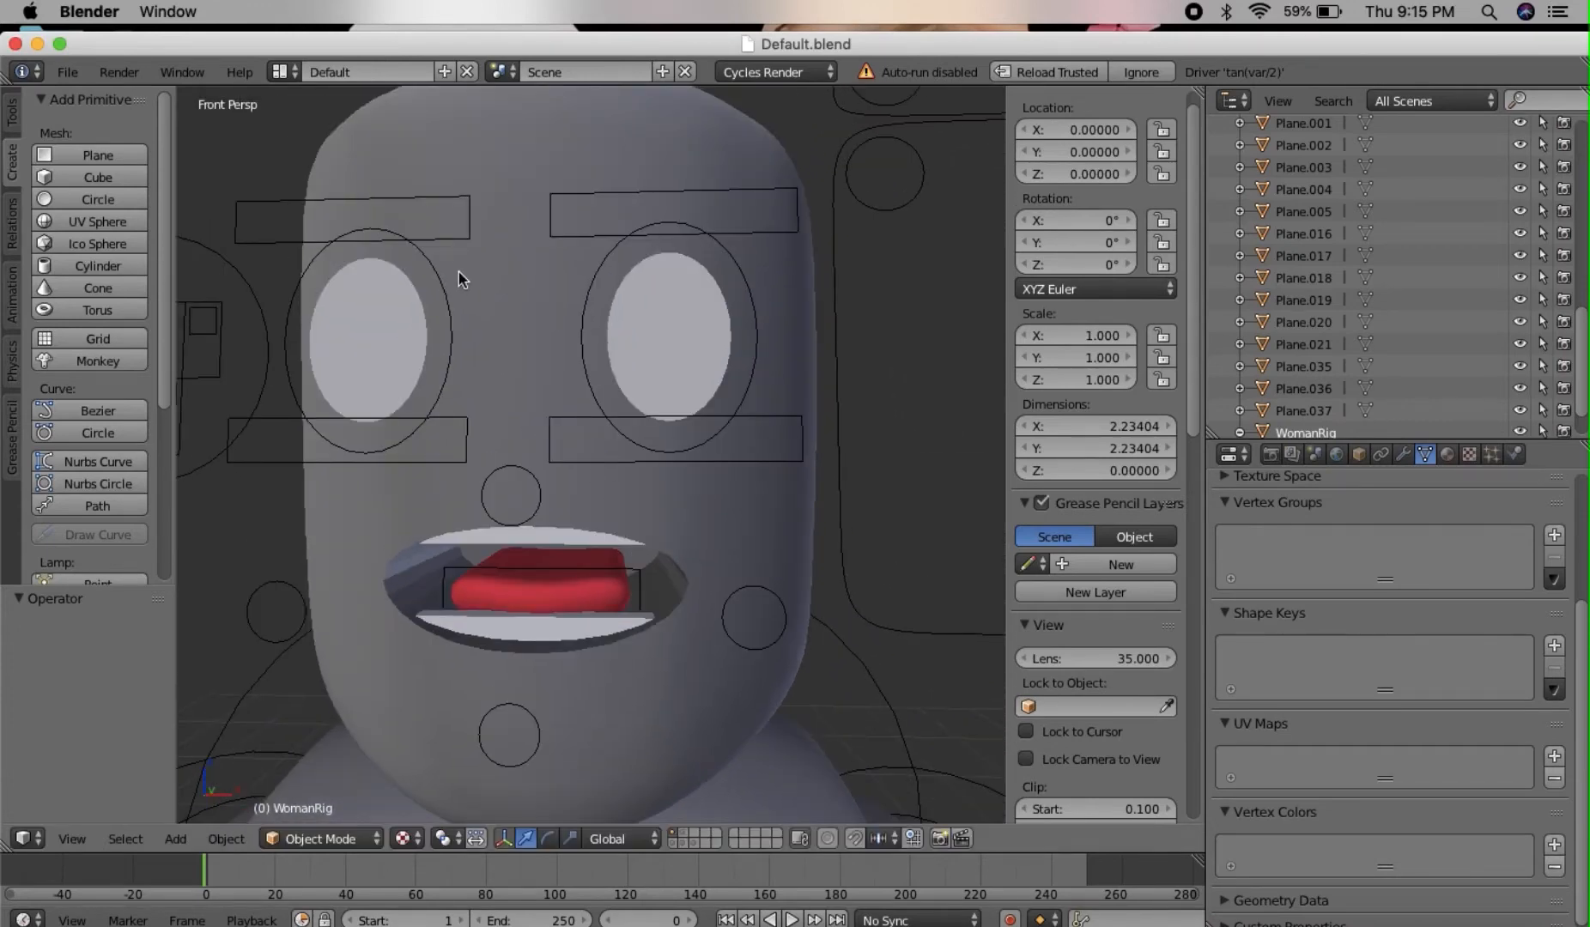
right_click(493, 297)
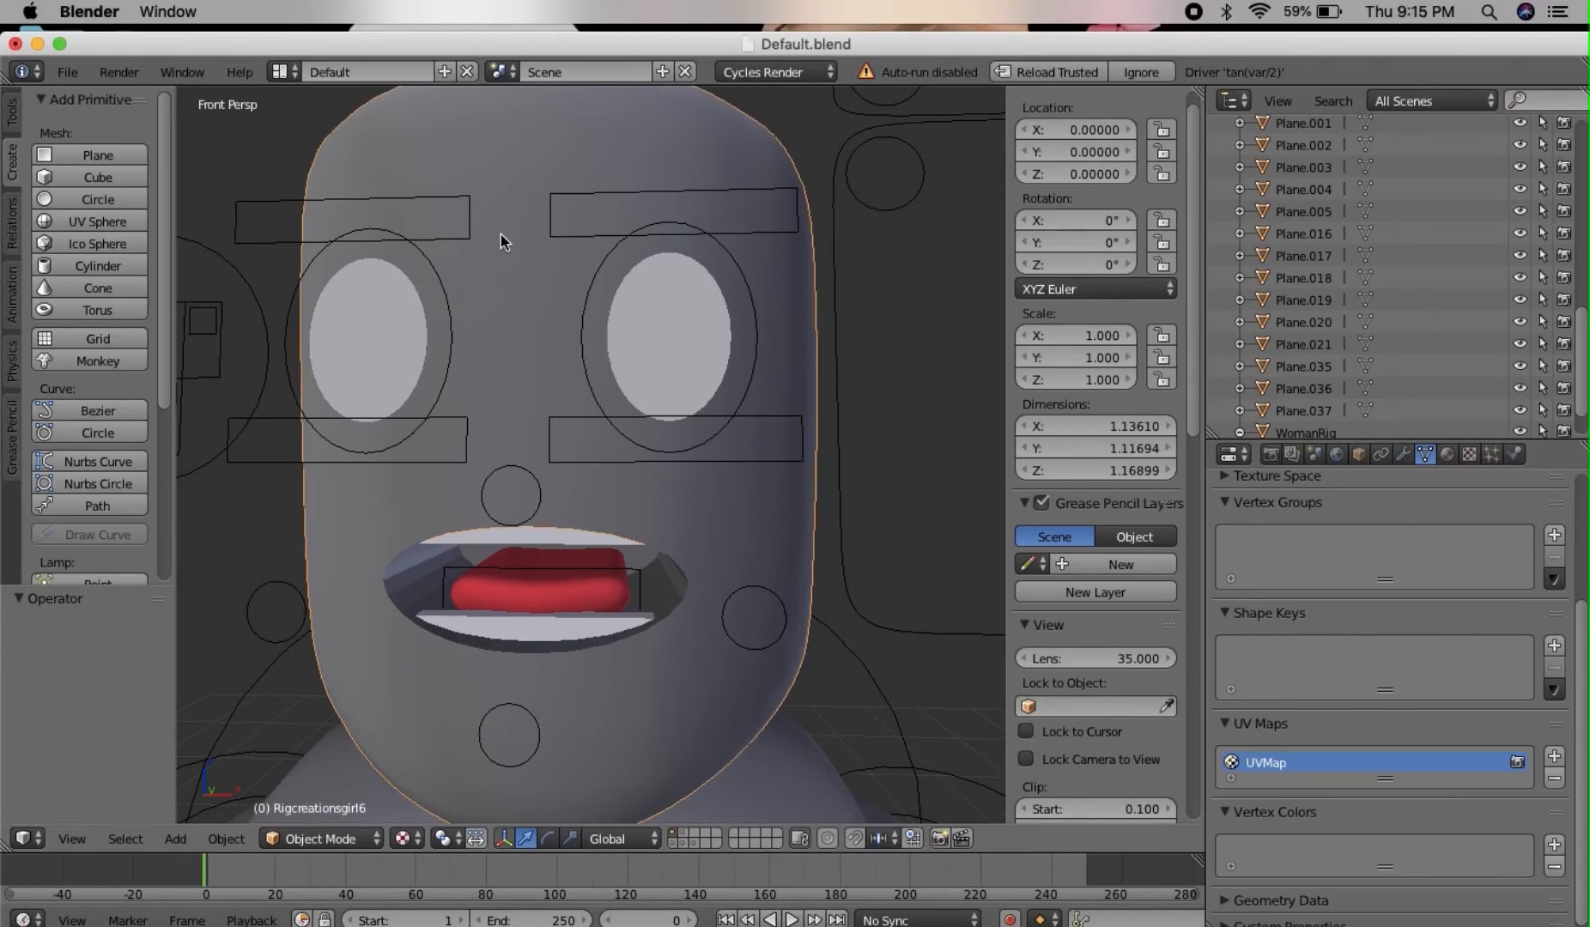
right_click(338, 383)
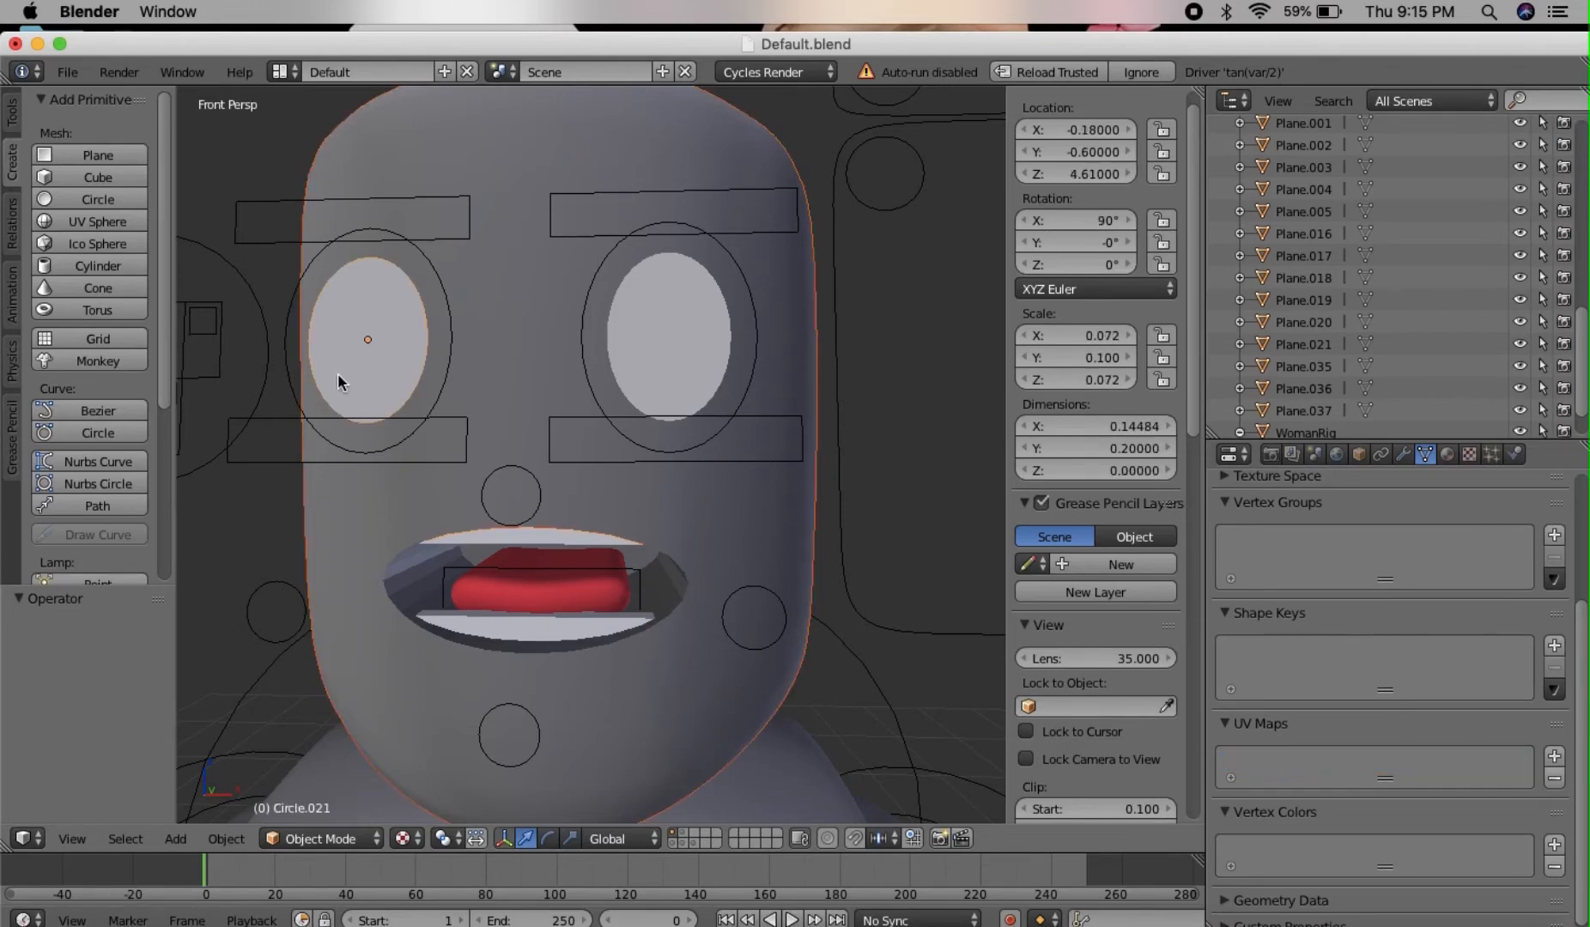
right_click(647, 329, "shift")
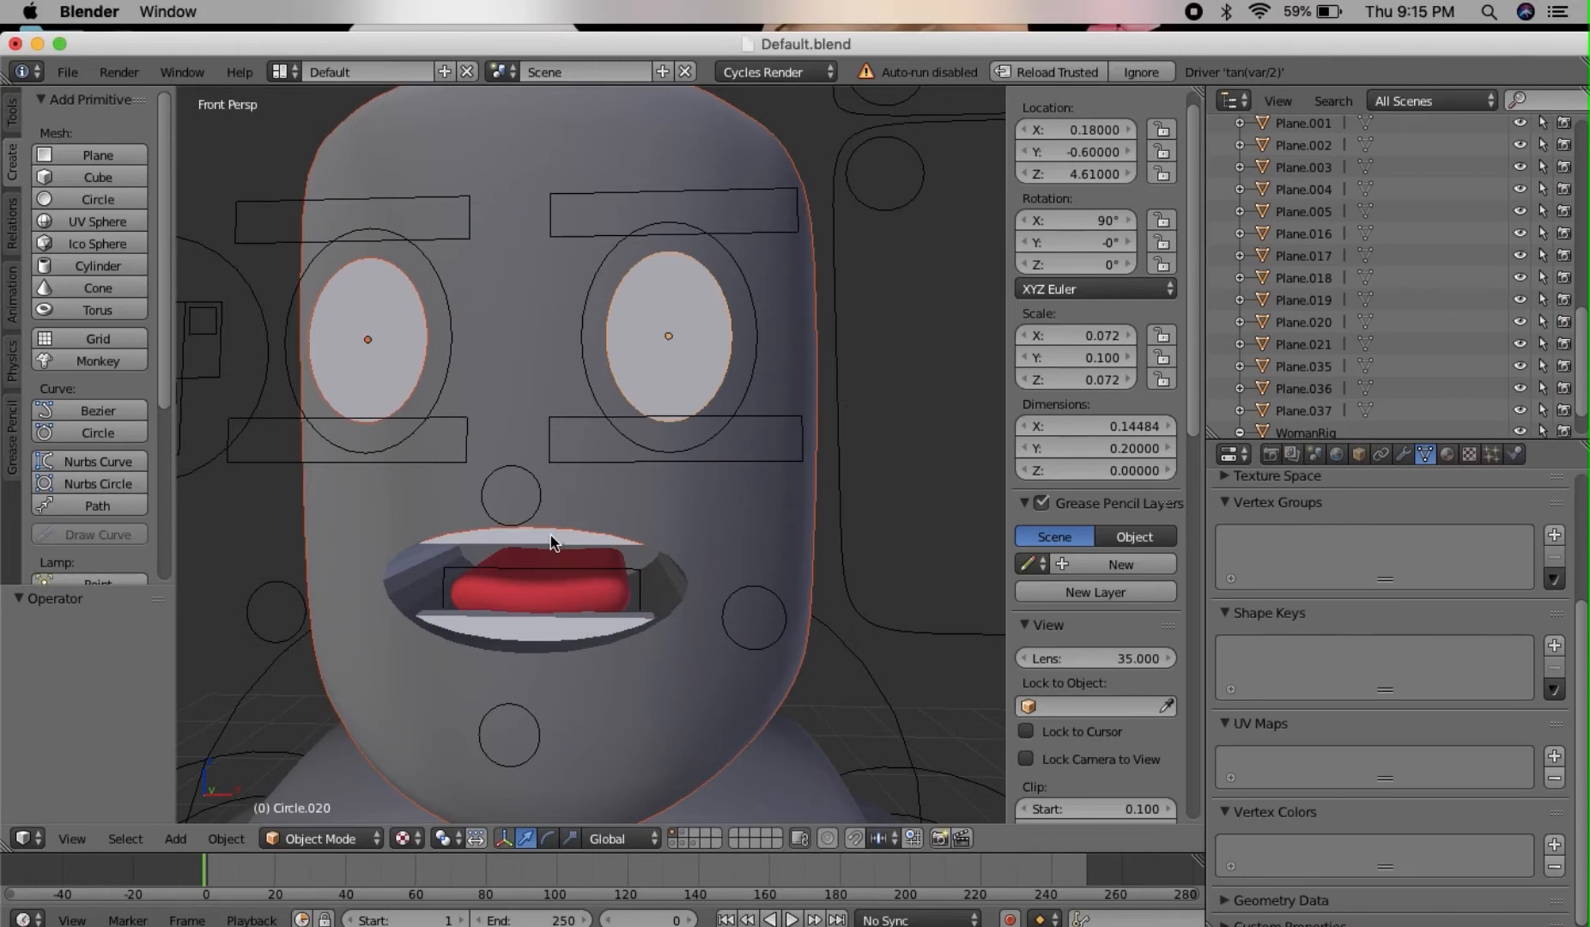
right_click(565, 608, "shift")
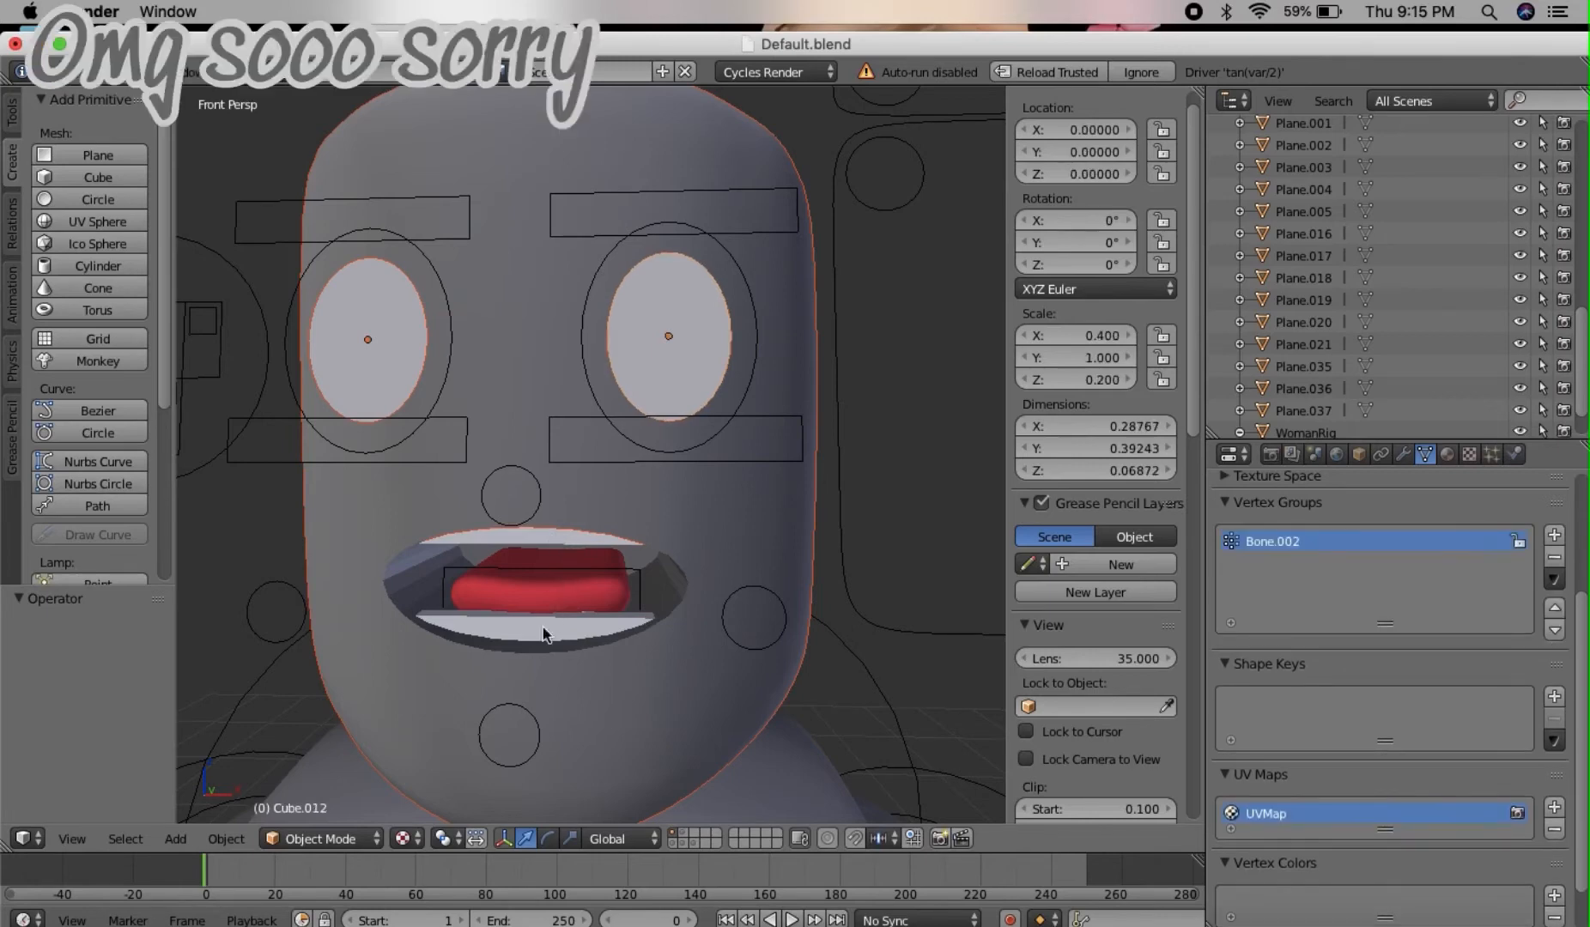
key("Delete")
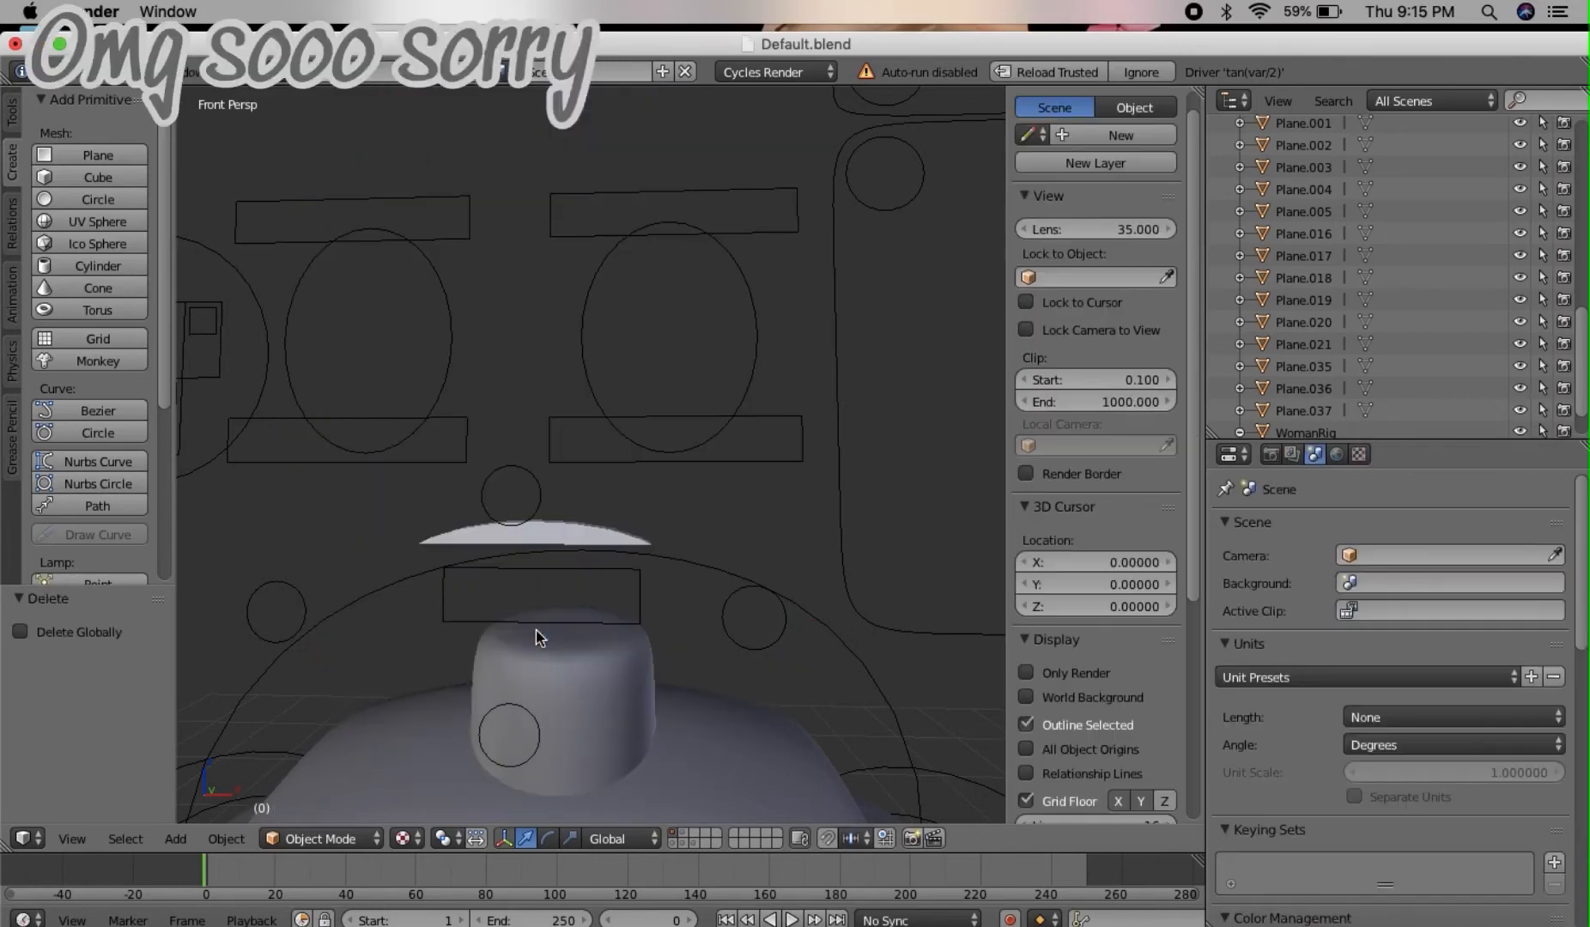
Delete the upper teeth mesh left floating above the rig's neck.
right_click(529, 525)
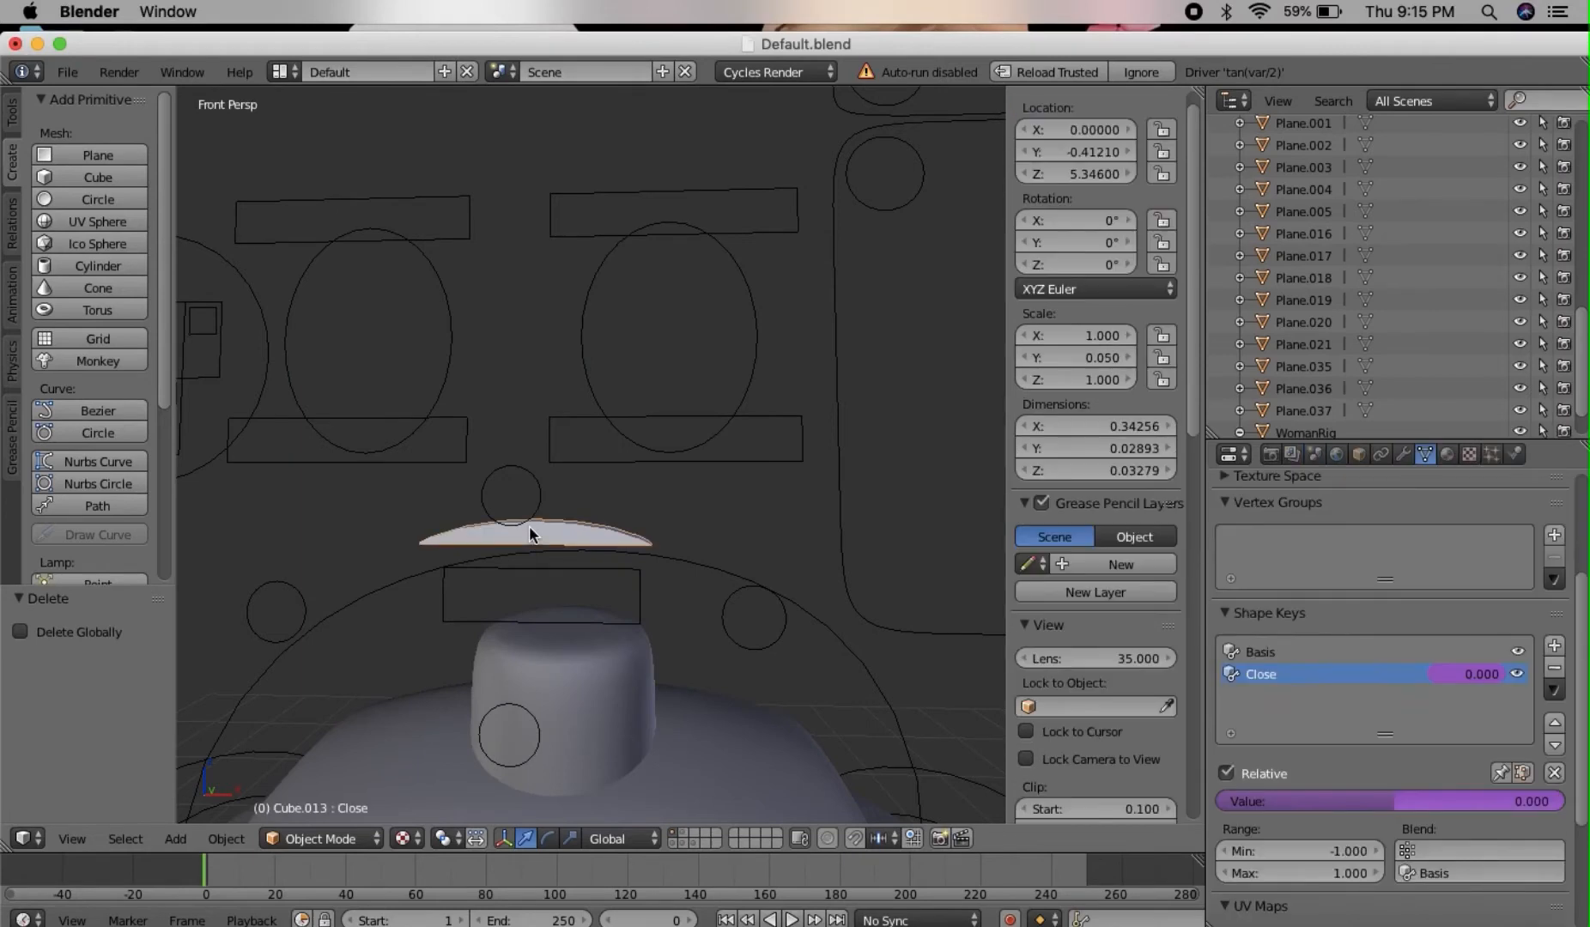
key("x")
left_click(529, 527)
Select the rig's torso mesh, split the 3D view into two stacked areas and change the upper one to the Node Editor.
key("shift+f")
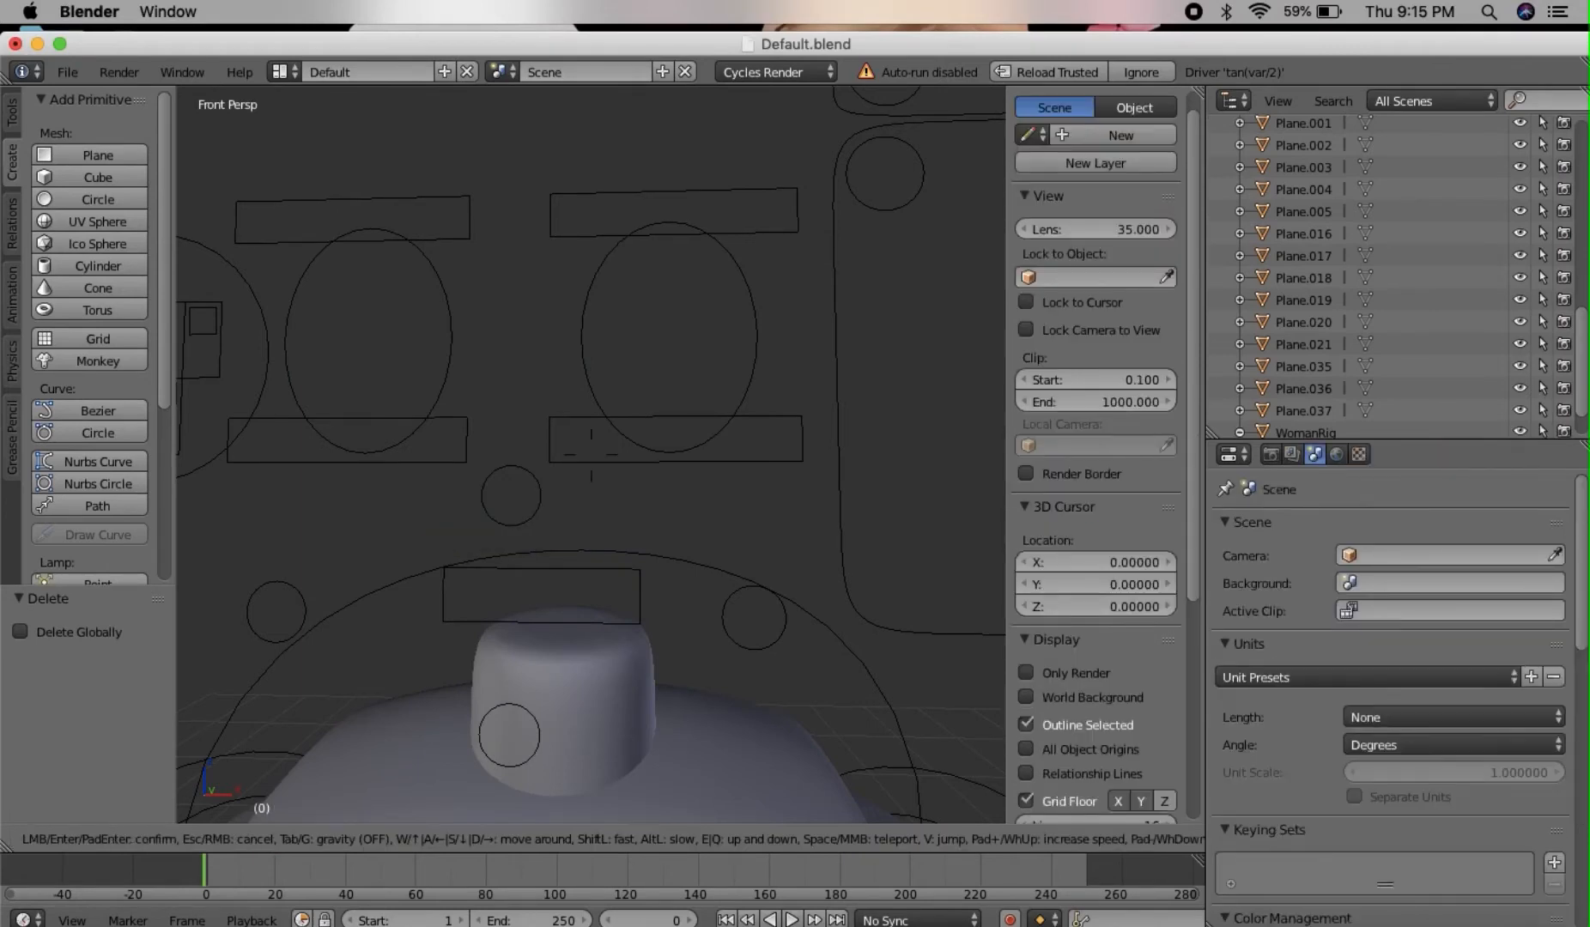
key("s")
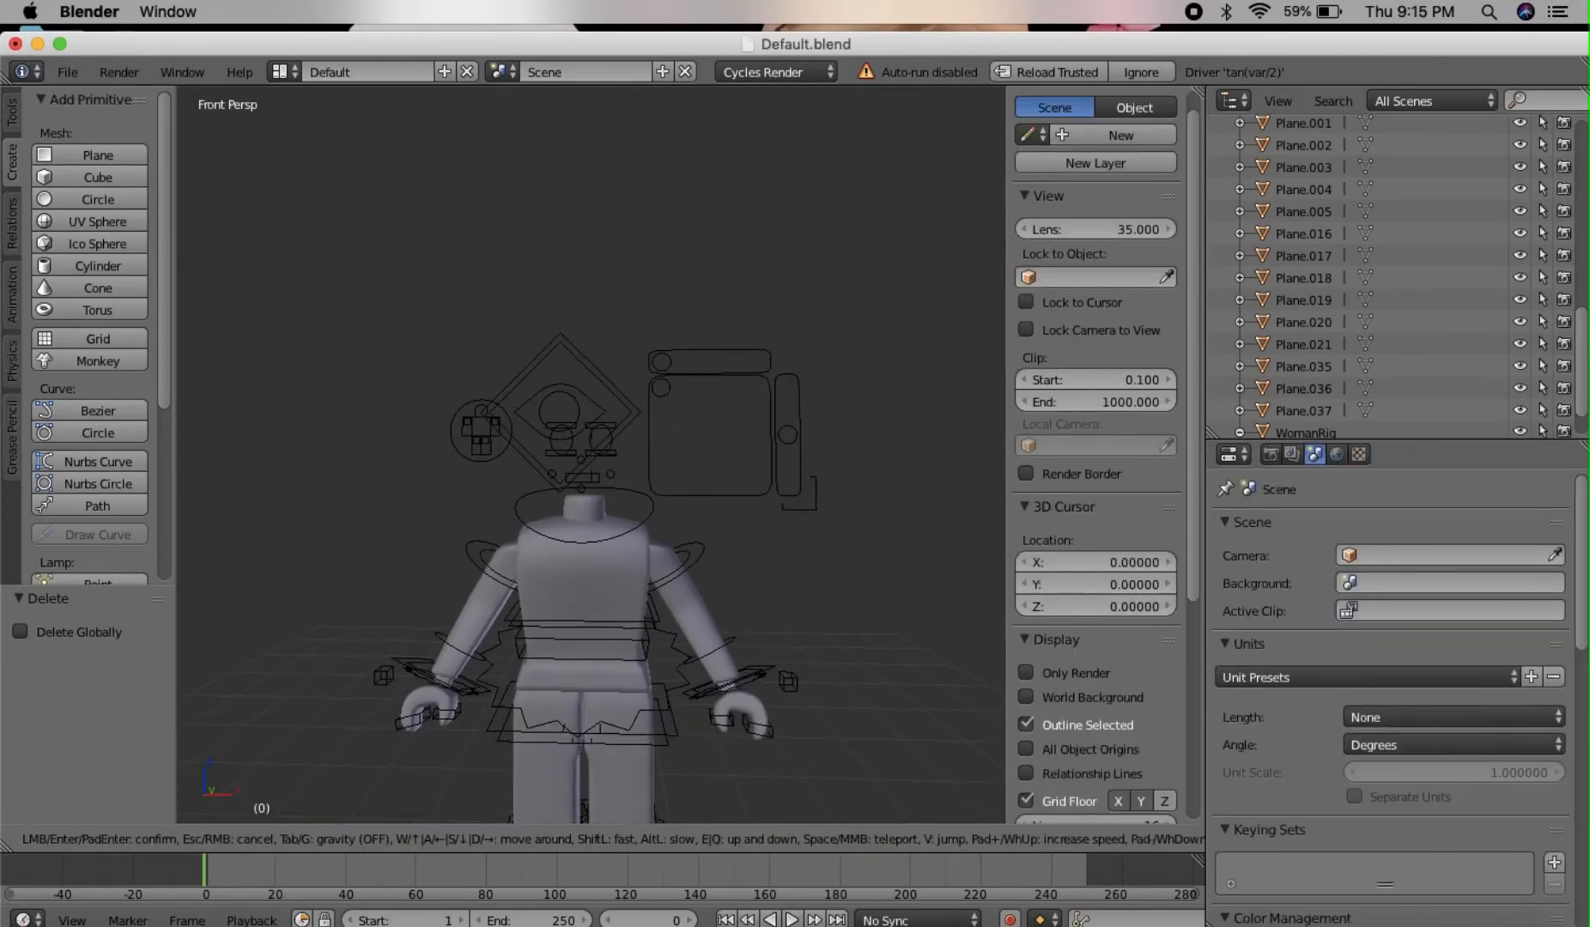
left_click(593, 459)
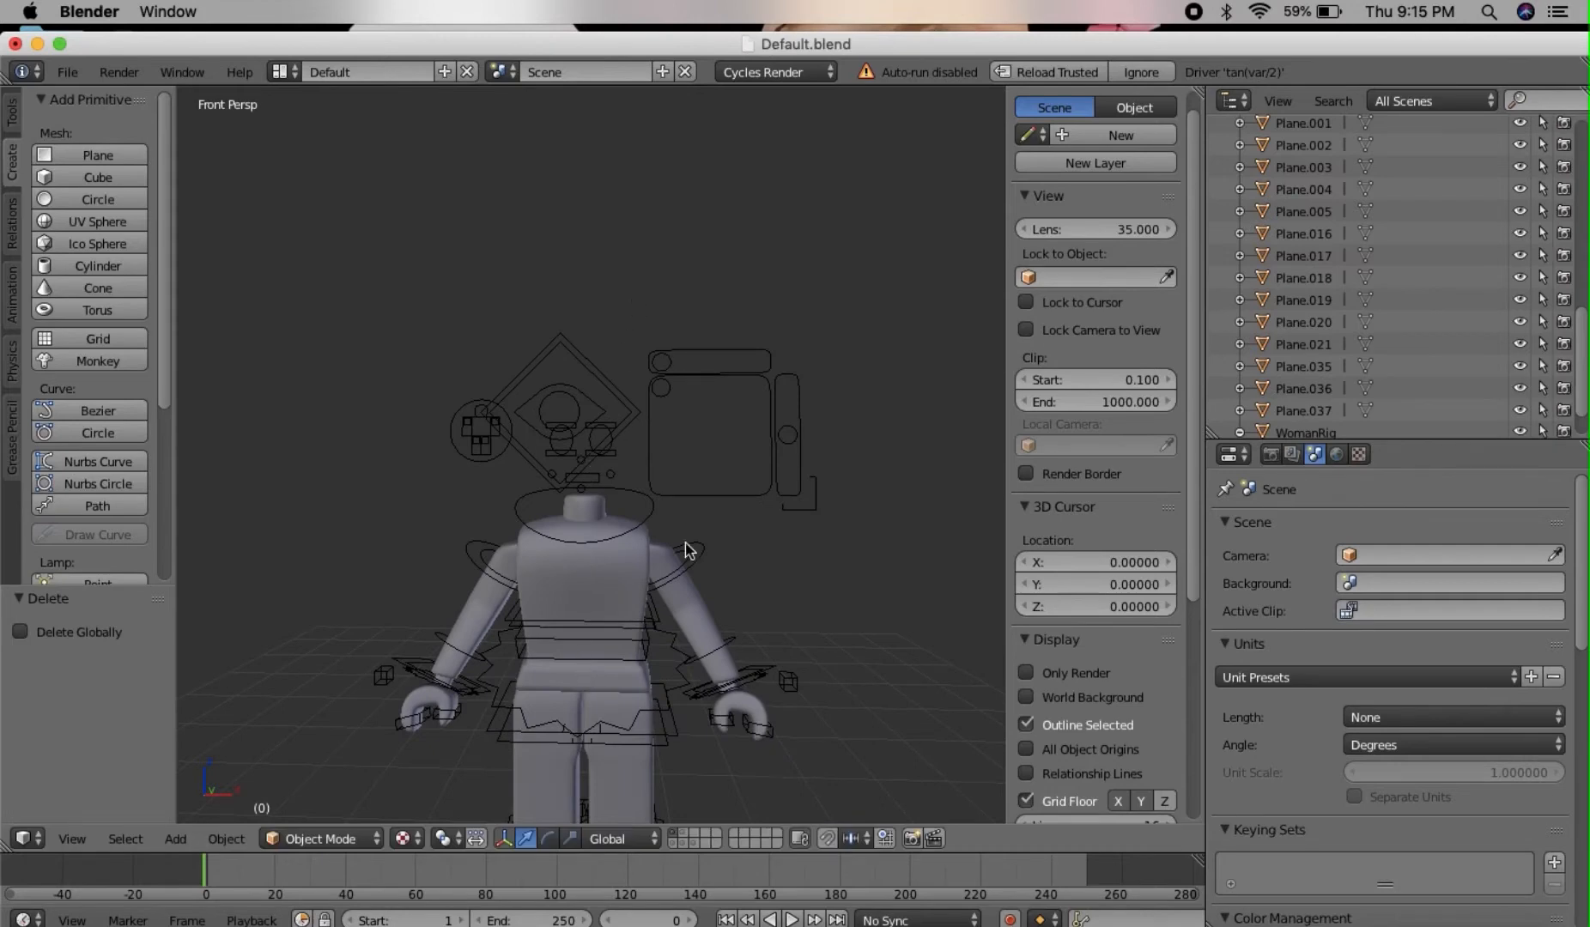
right_click(620, 576)
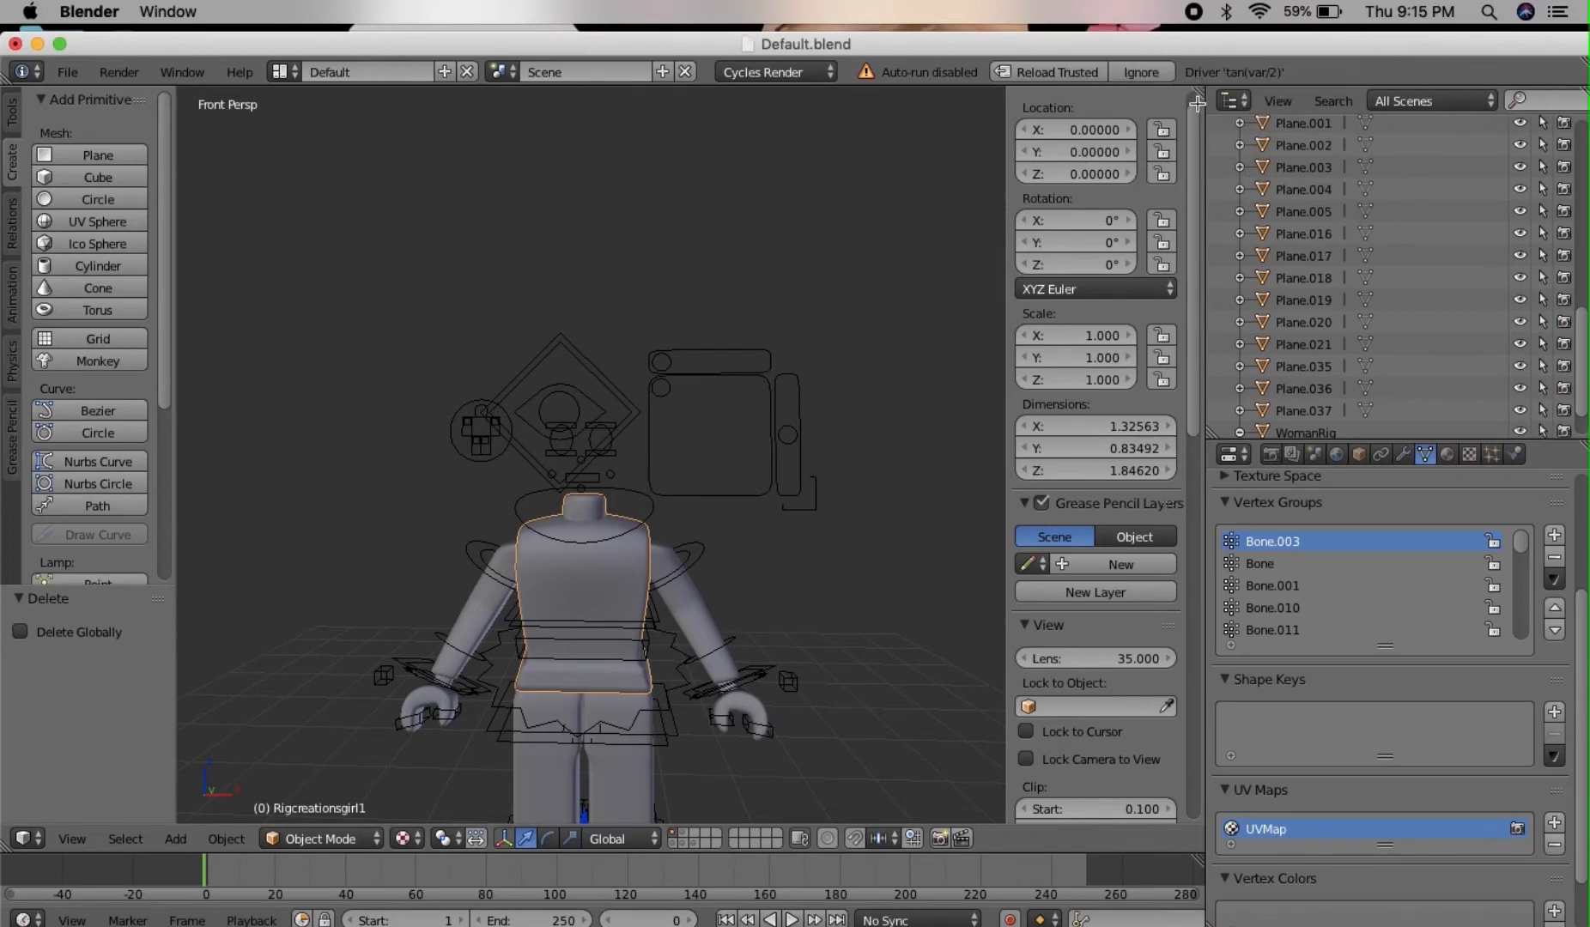
left_click_drag(1197, 93, 1150, 375)
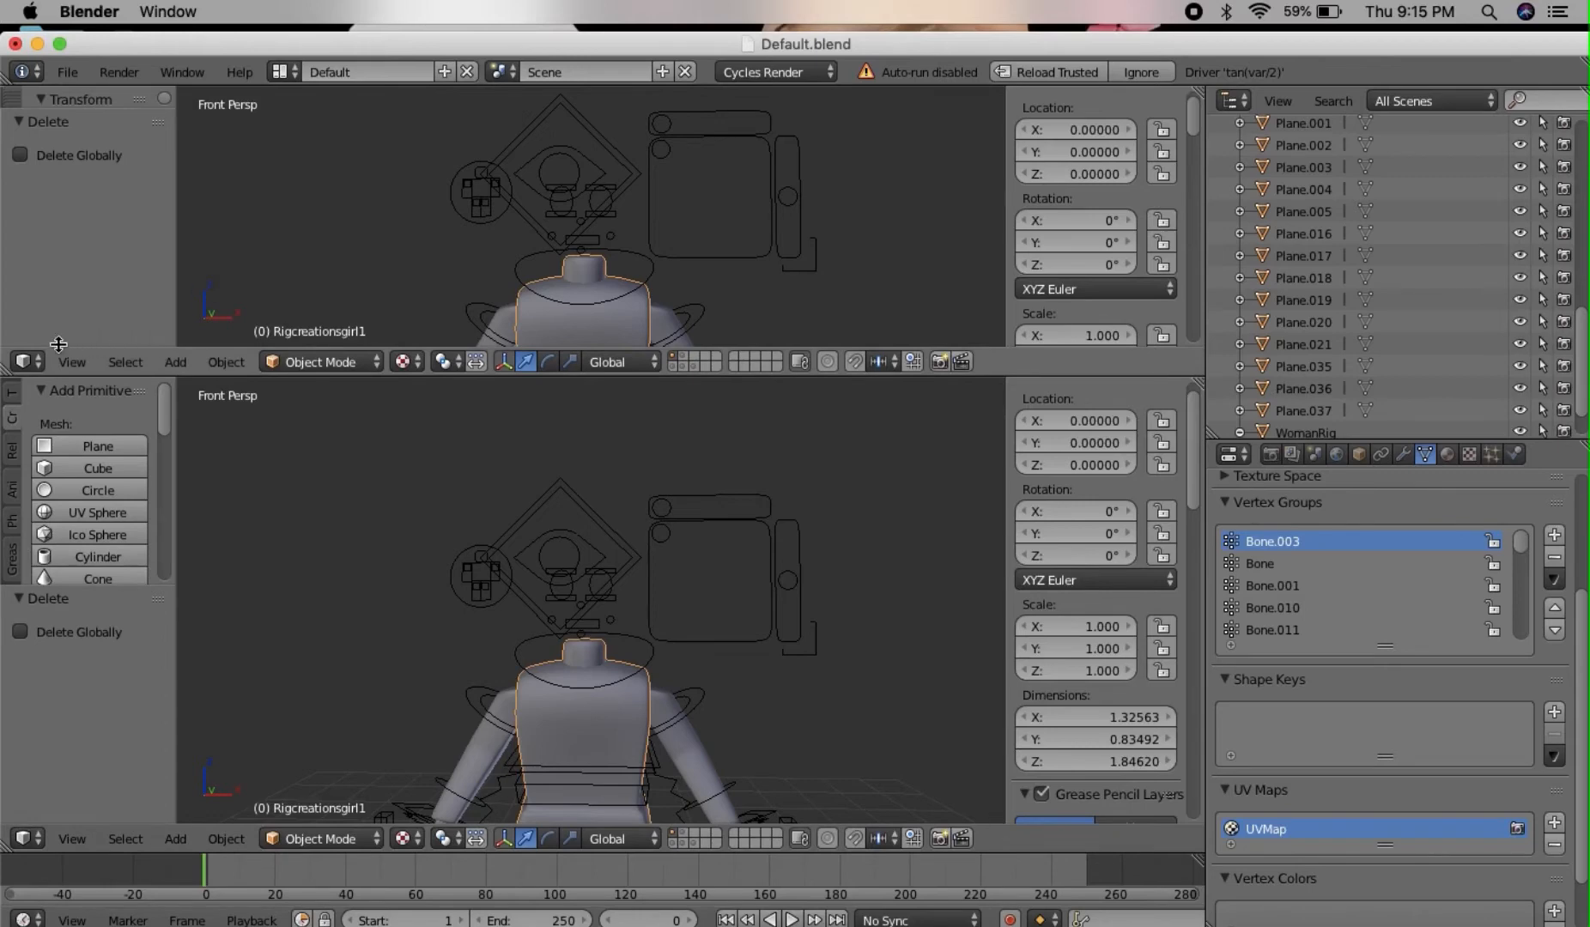
left_click(17, 362)
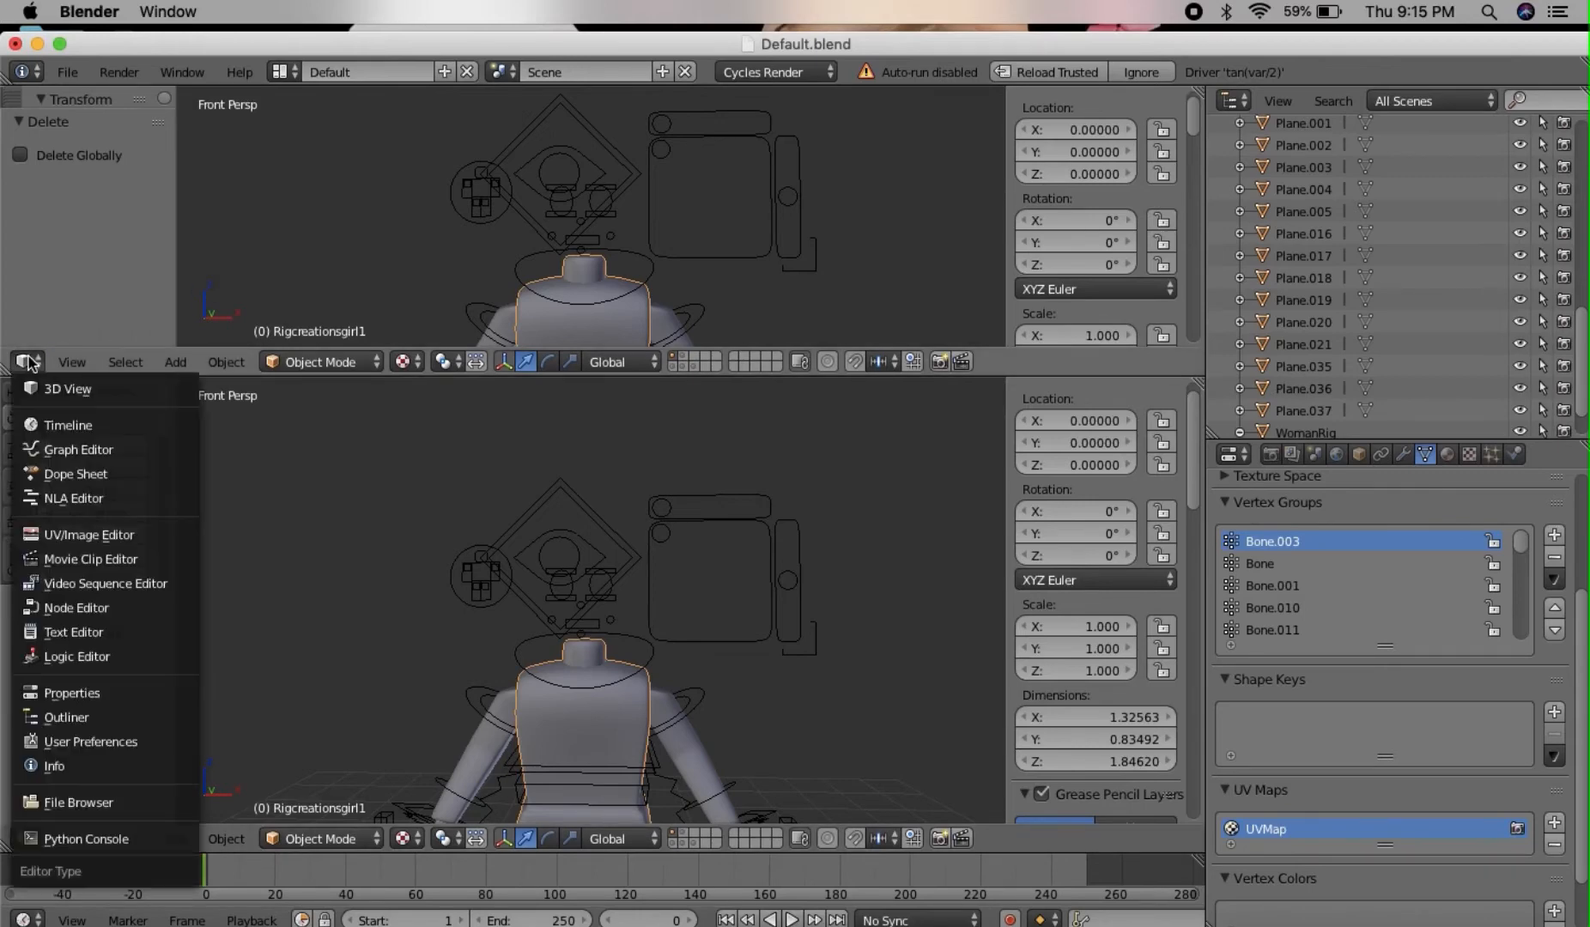
left_click(28, 362)
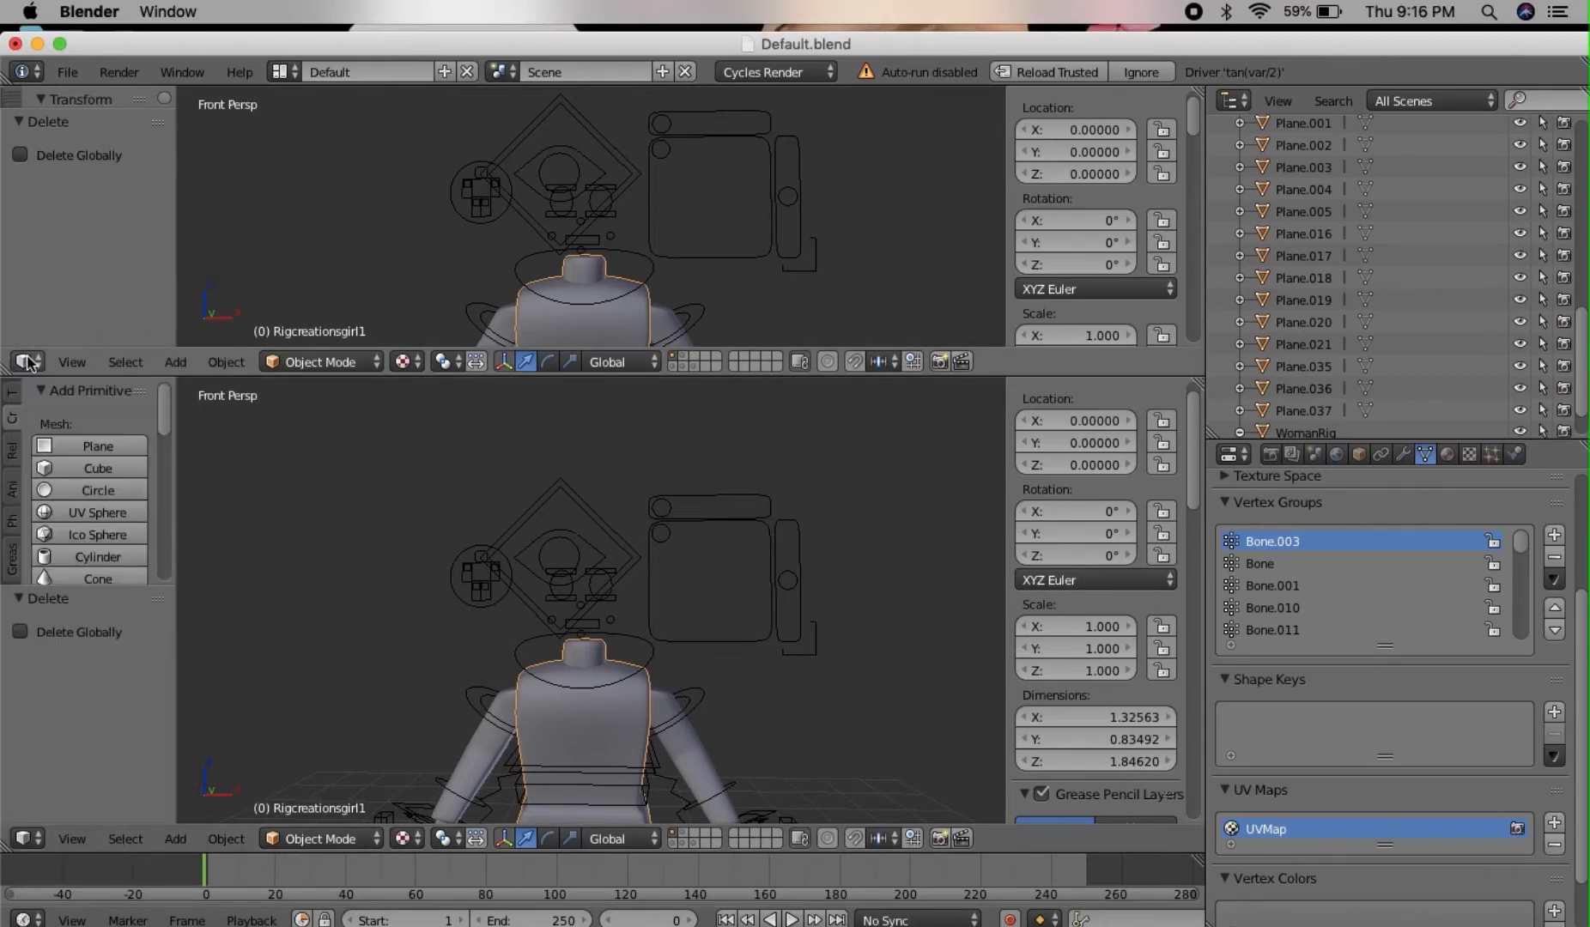
left_click(29, 362)
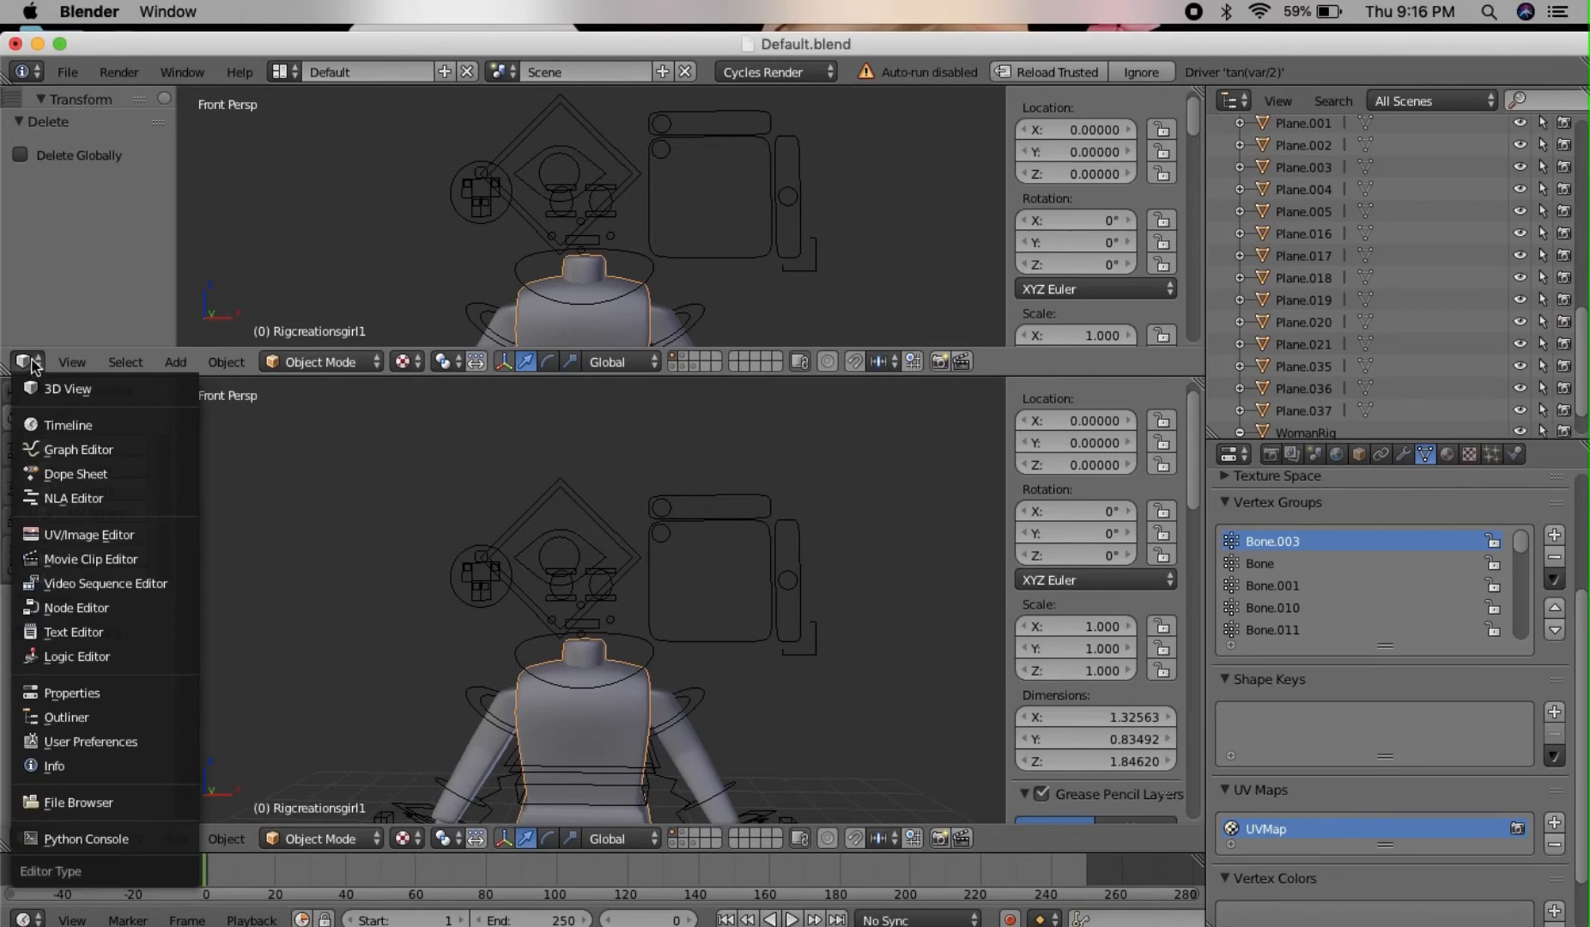
left_click(76, 608)
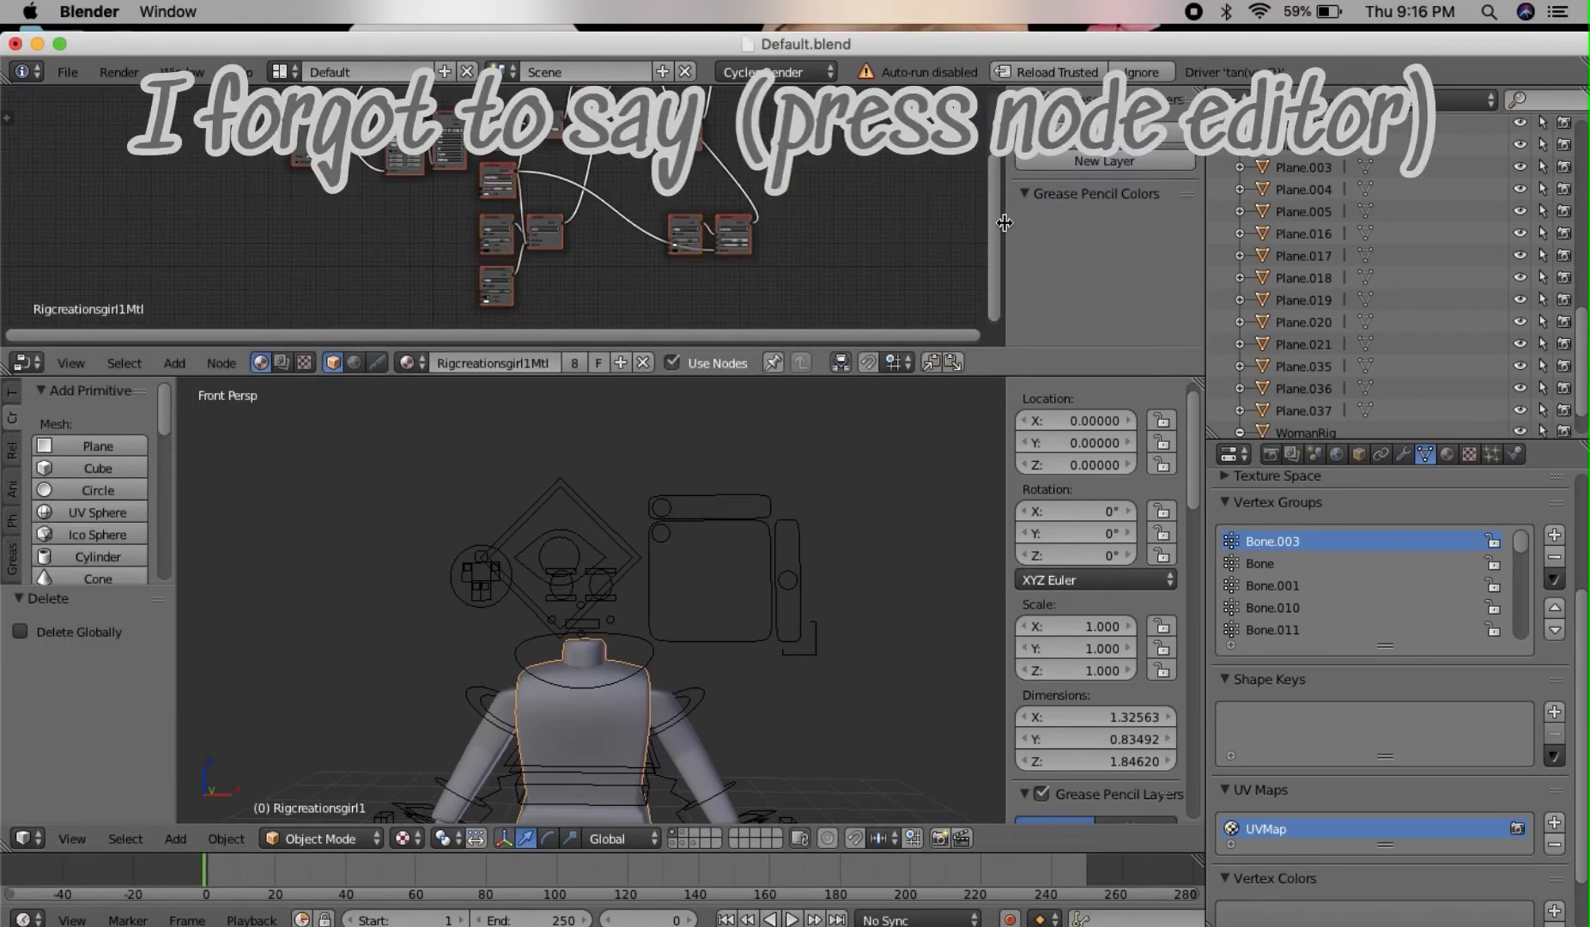
Load Ozzysmiles92931Tex.png from the Desktop into the torso material's Image Texture node and merge the Node Editor area back into the 3D view.
left_click_drag(1005, 223, 992, 204)
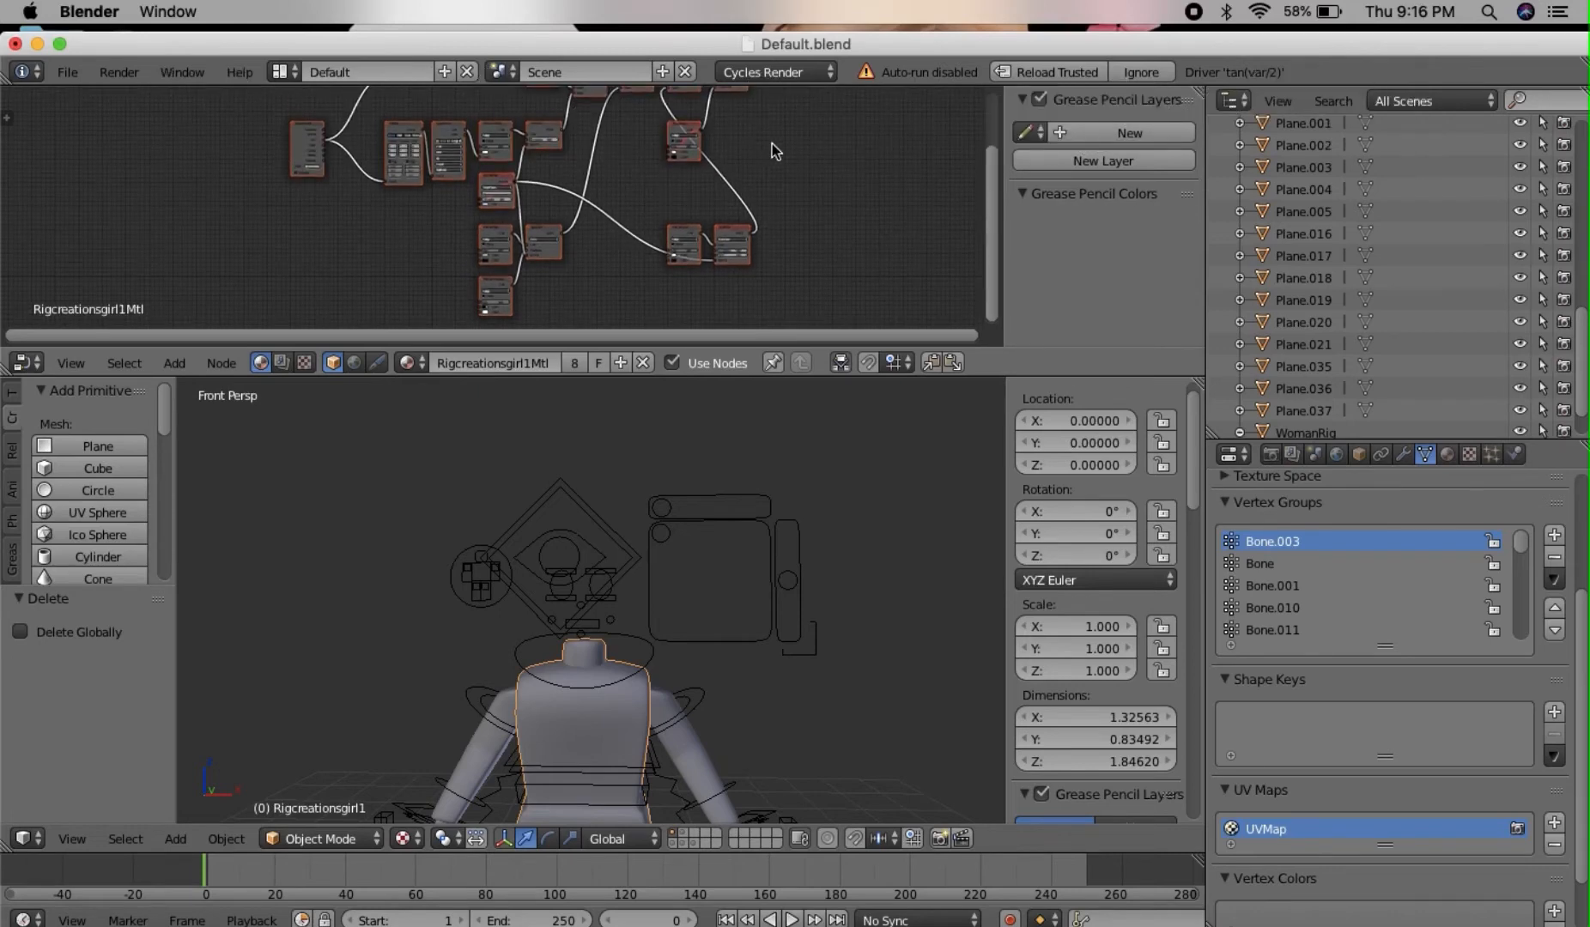
scroll(771, 142, "up", 8)
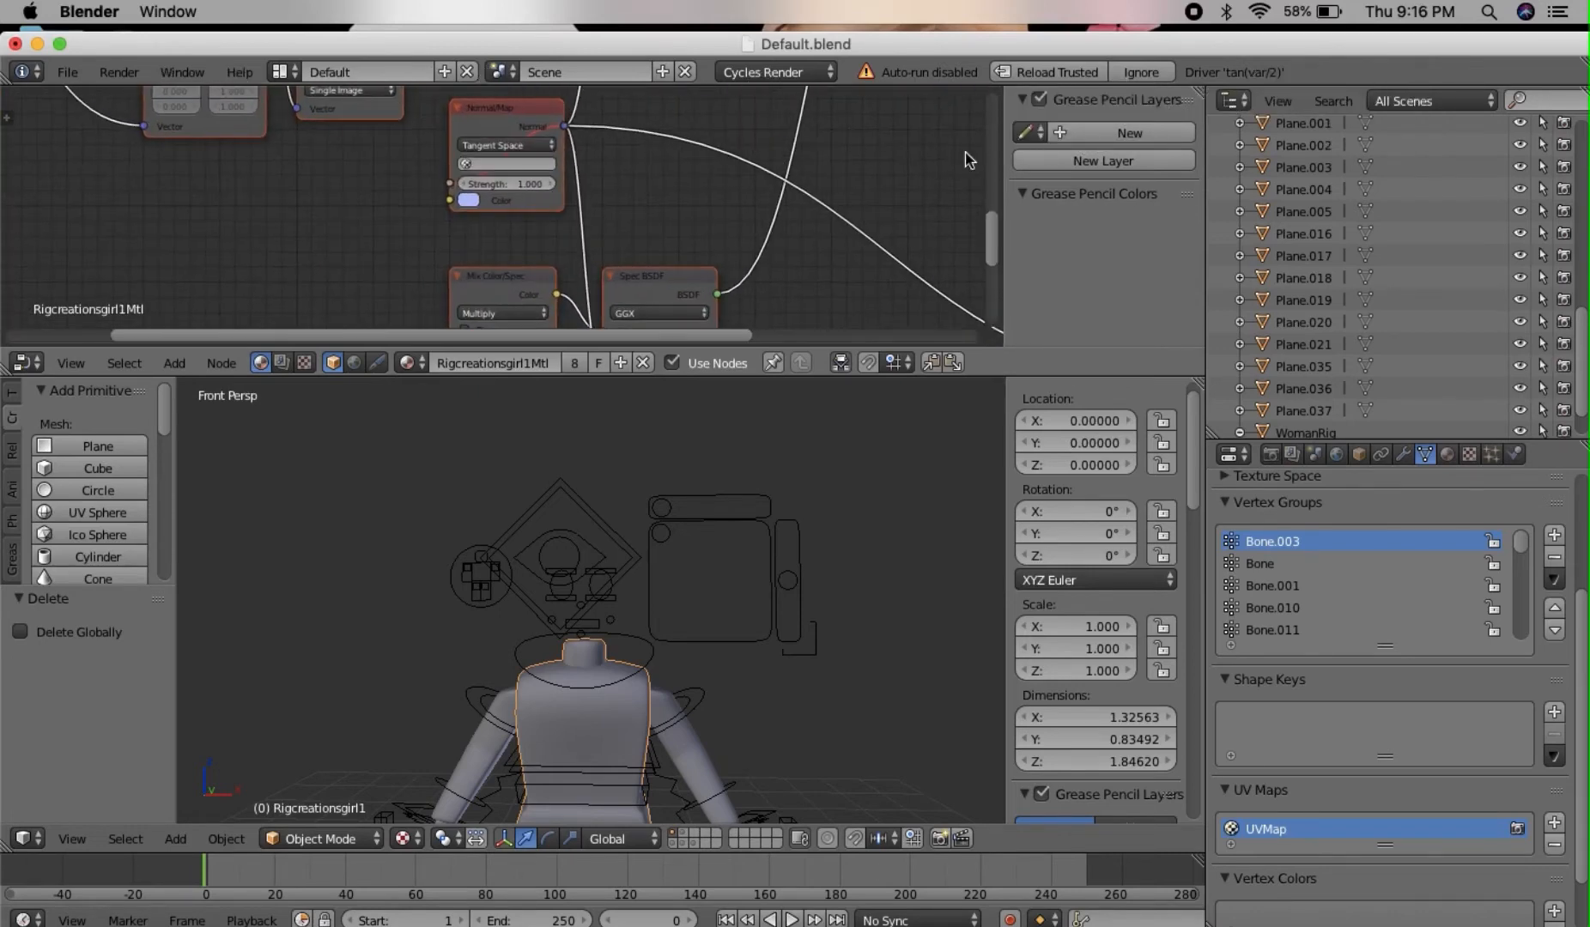
left_click_drag(990, 235, 984, 185)
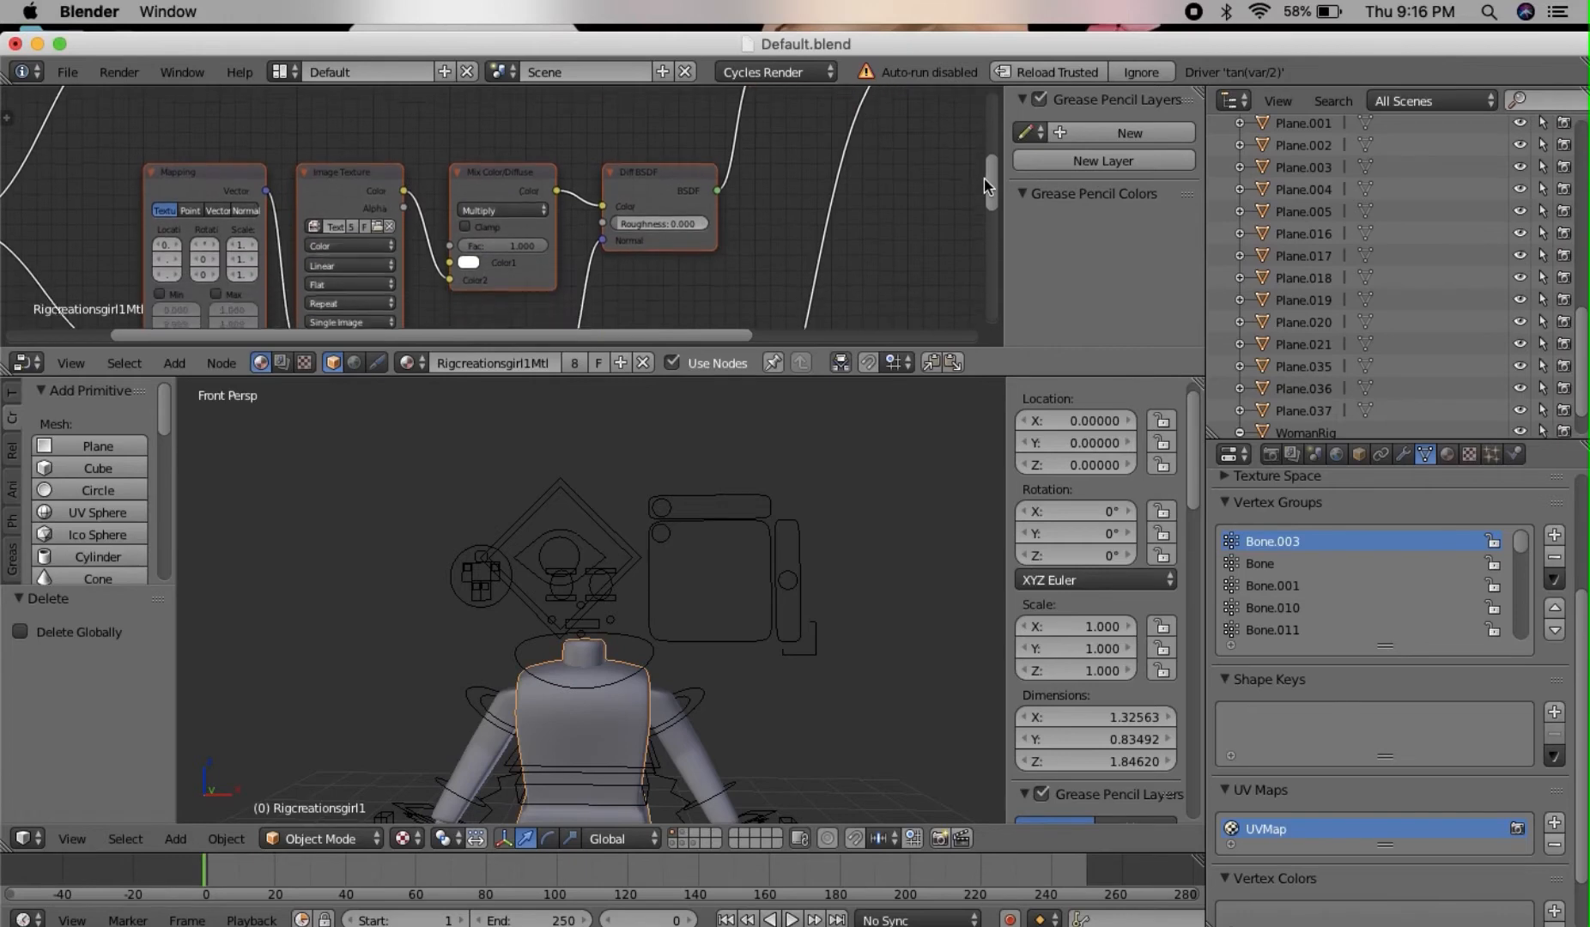
left_click(377, 226)
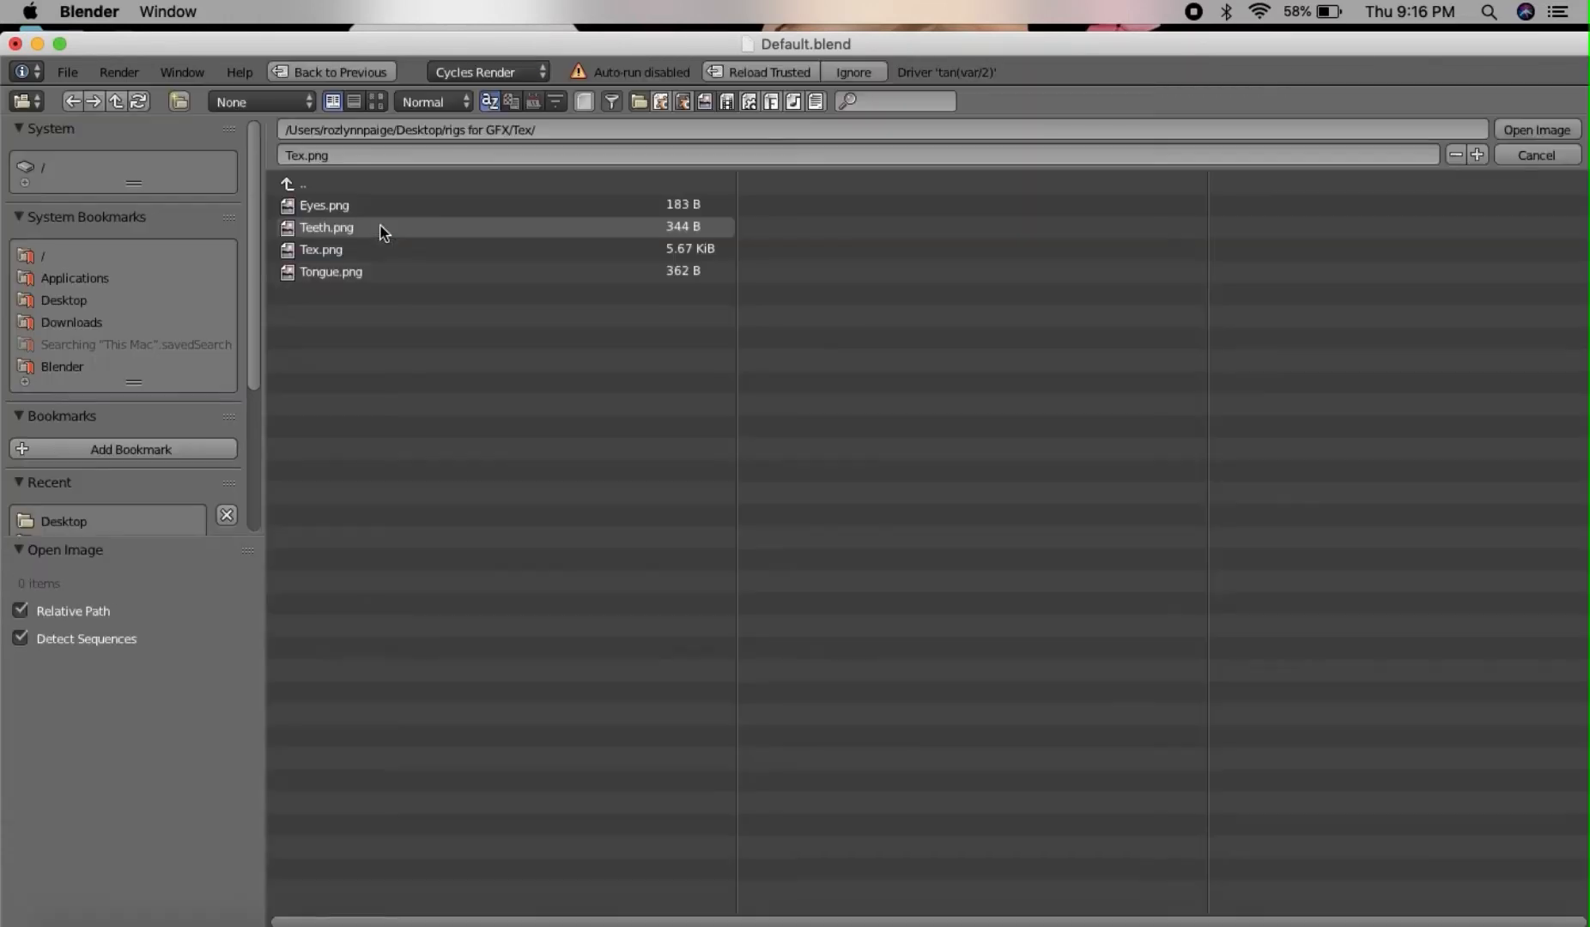
left_click(67, 301)
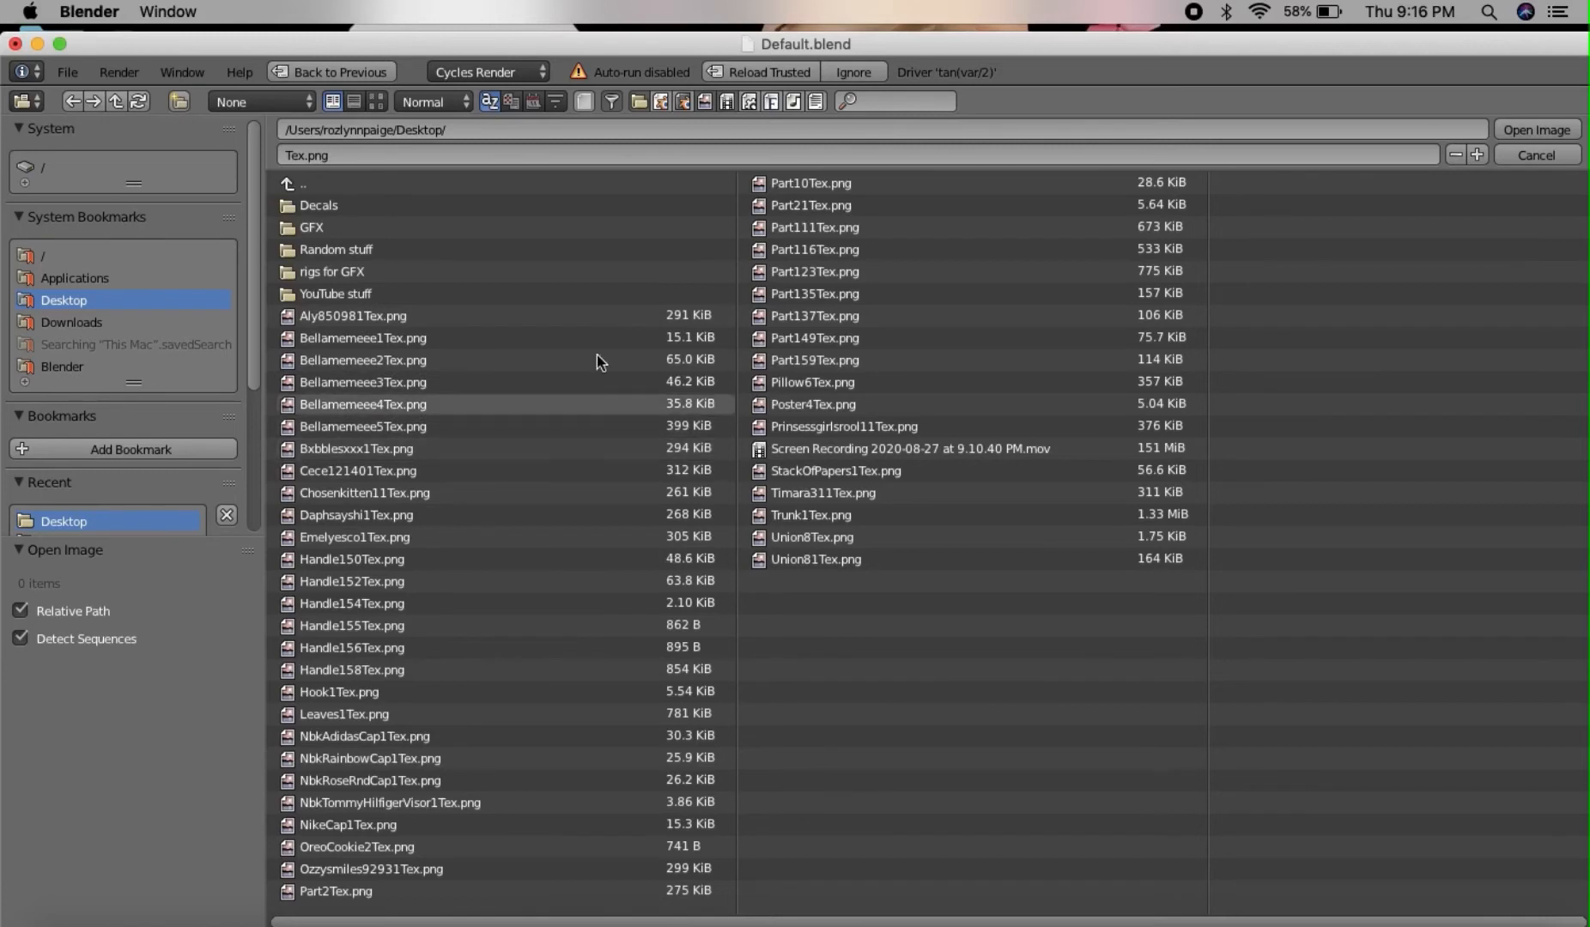
left_click(502, 873)
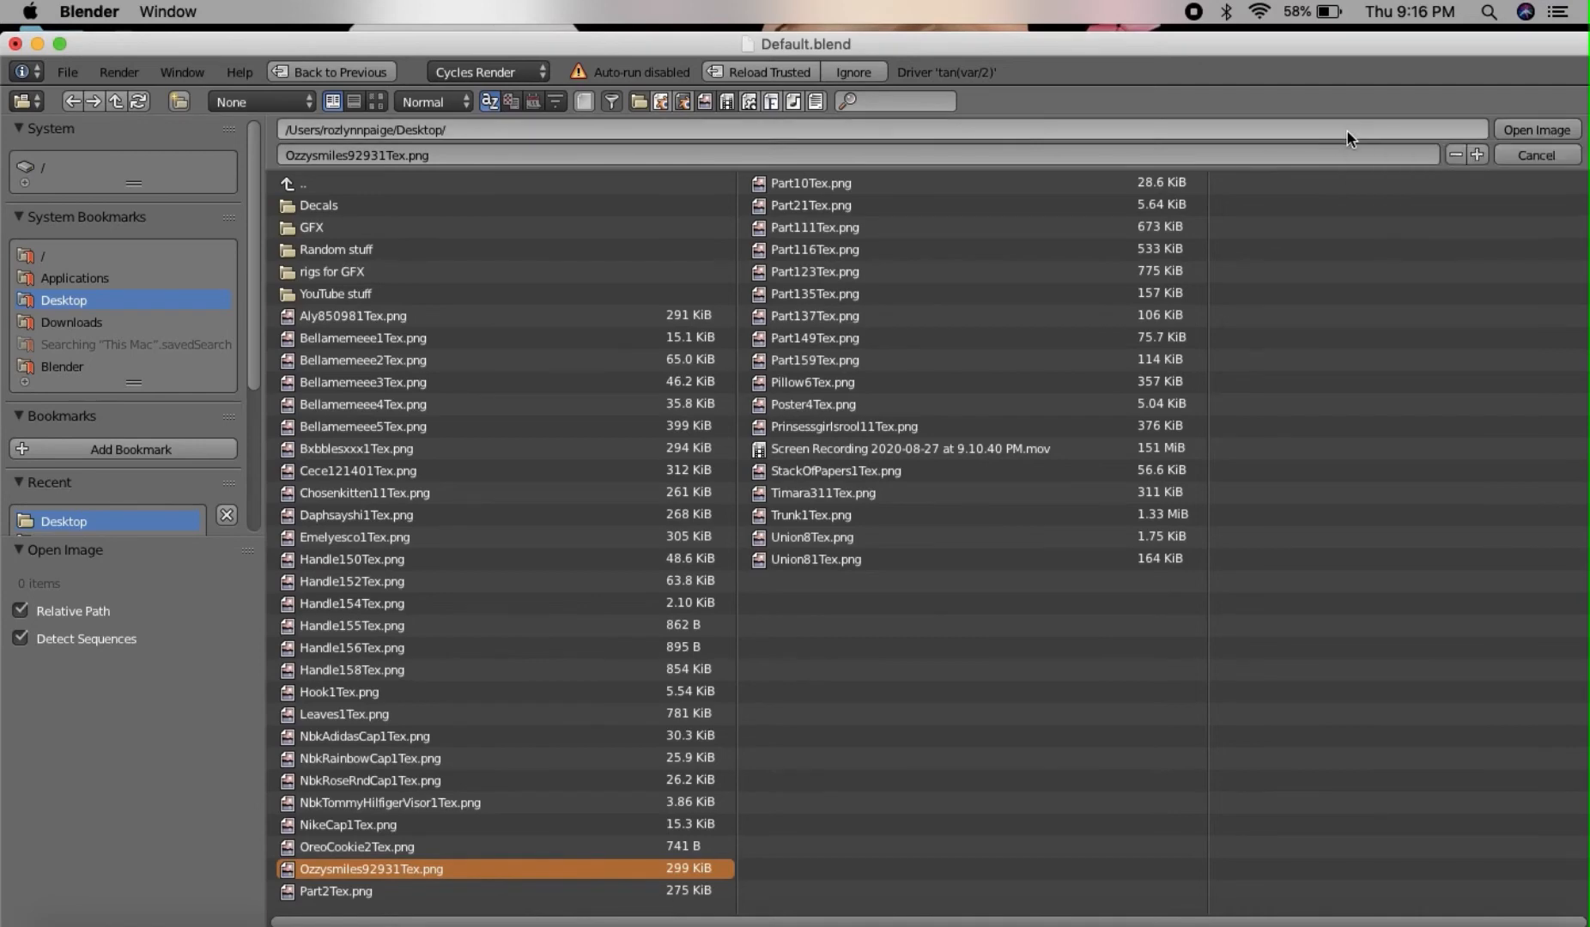
left_click(1537, 130)
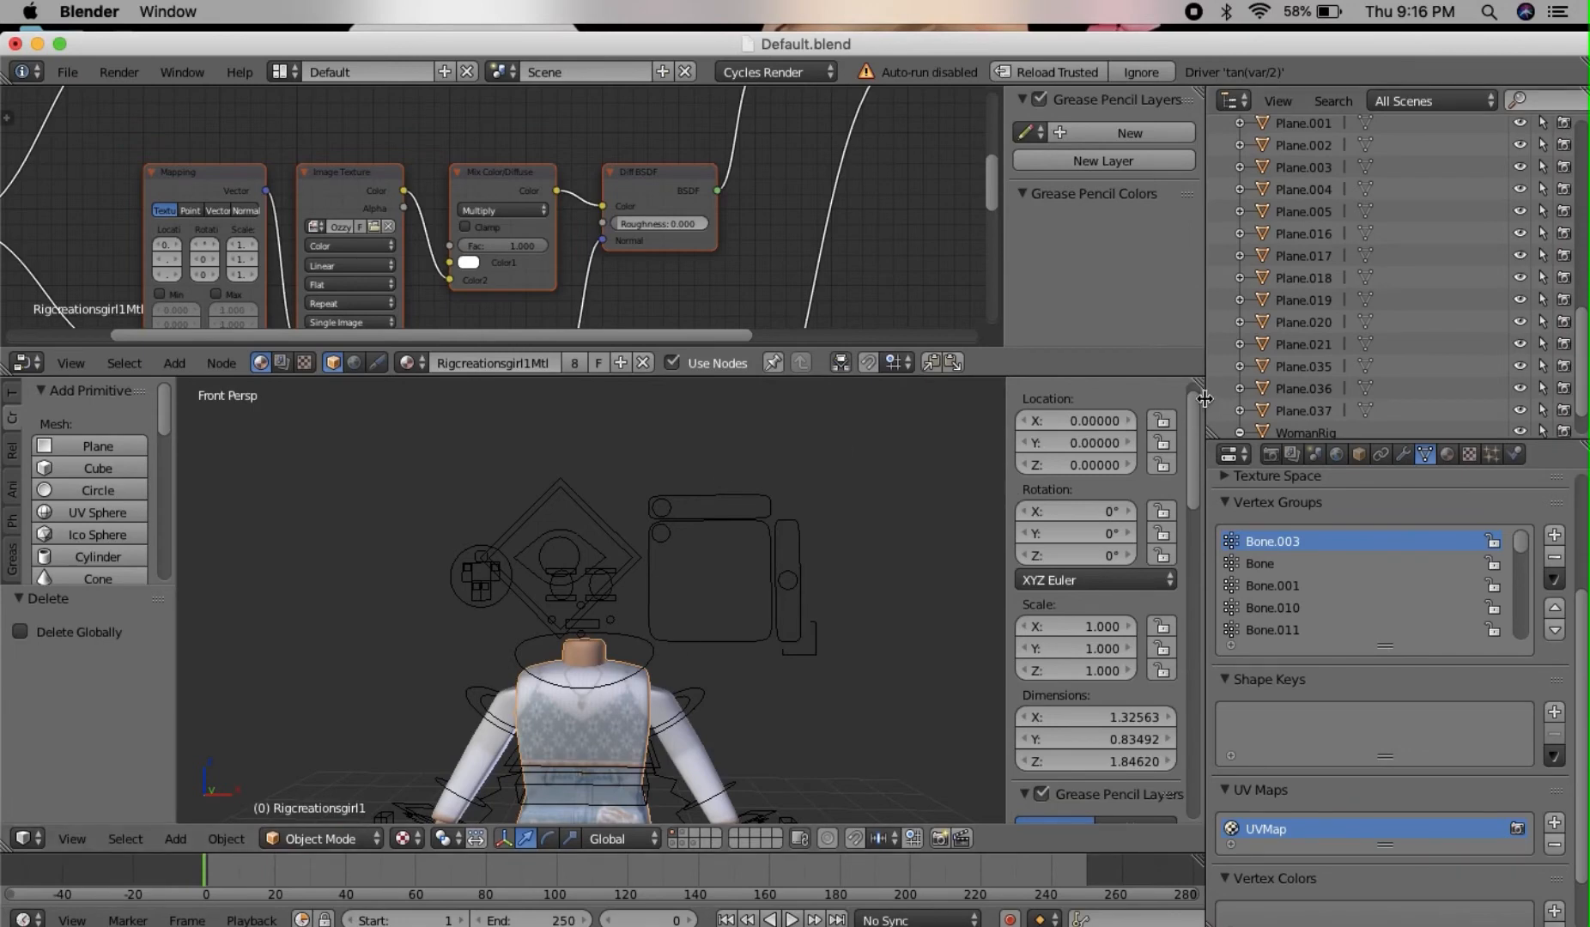
left_click_drag(1197, 381, 1196, 249)
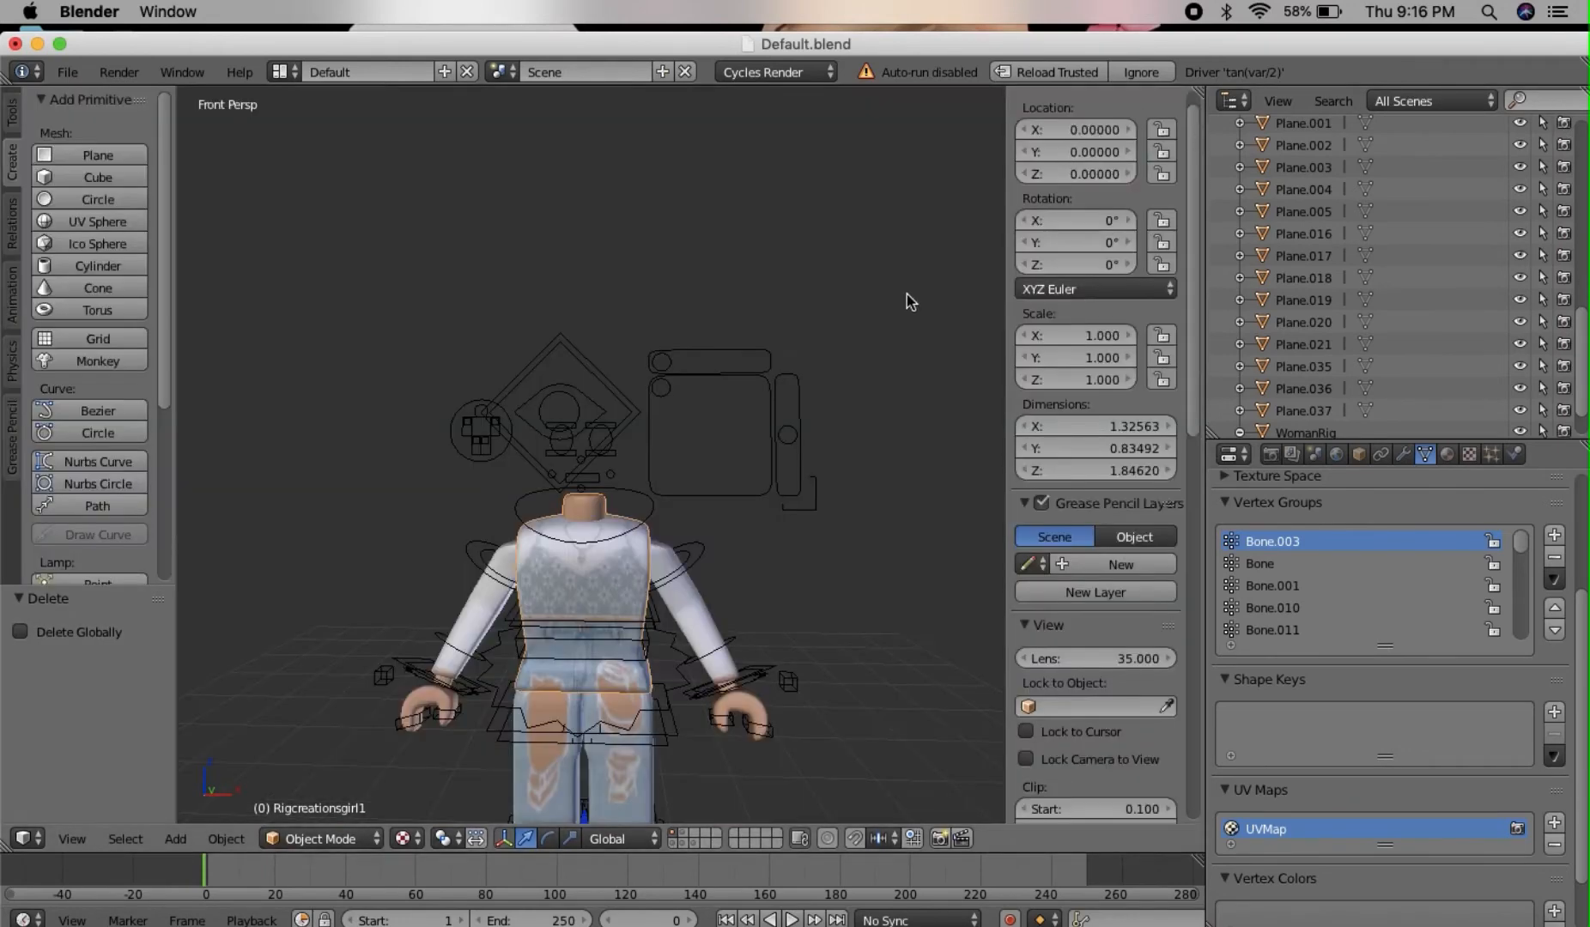
Import the Wavefront model ozzuuu.obj from the Desktop into the scene with the textured rig.
key("shift+f")
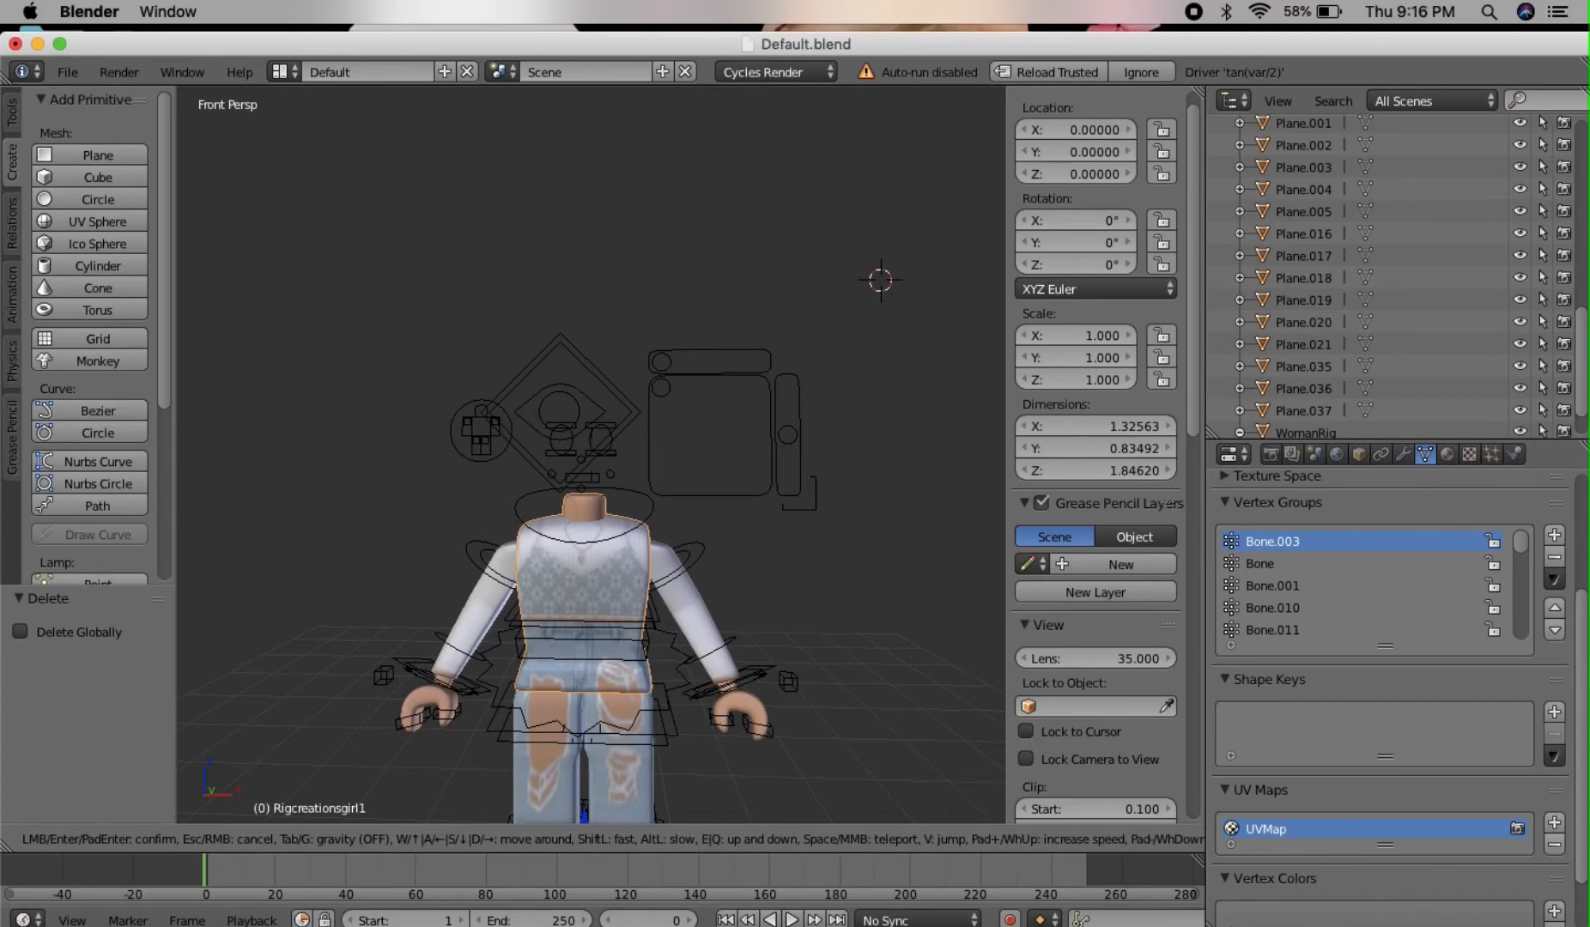
key("s")
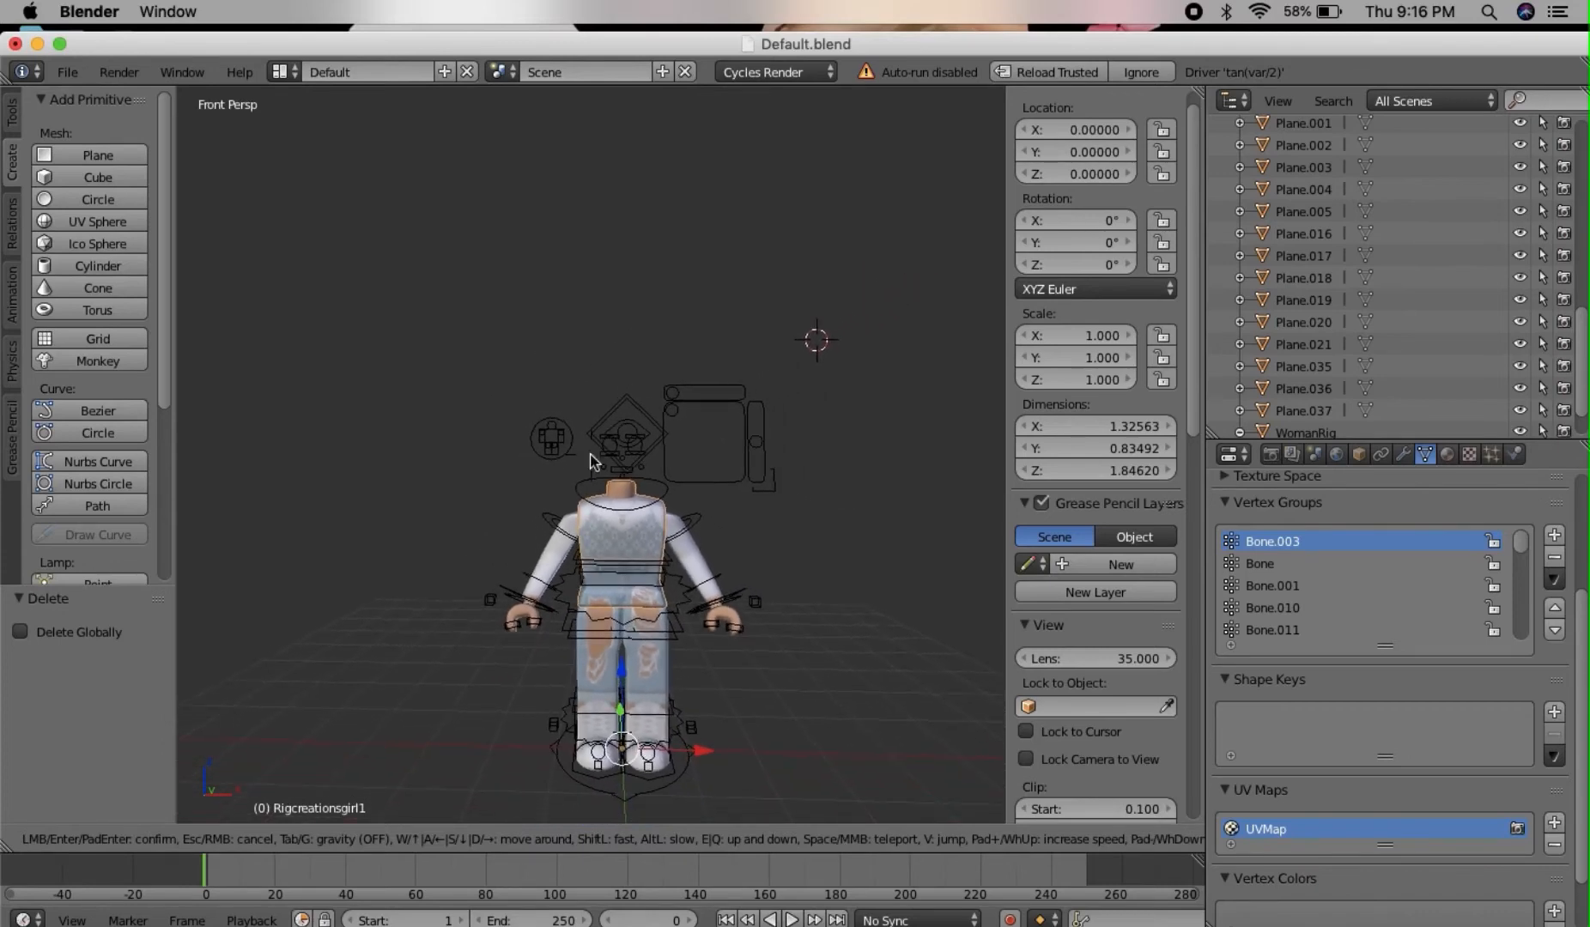
left_click(590, 461)
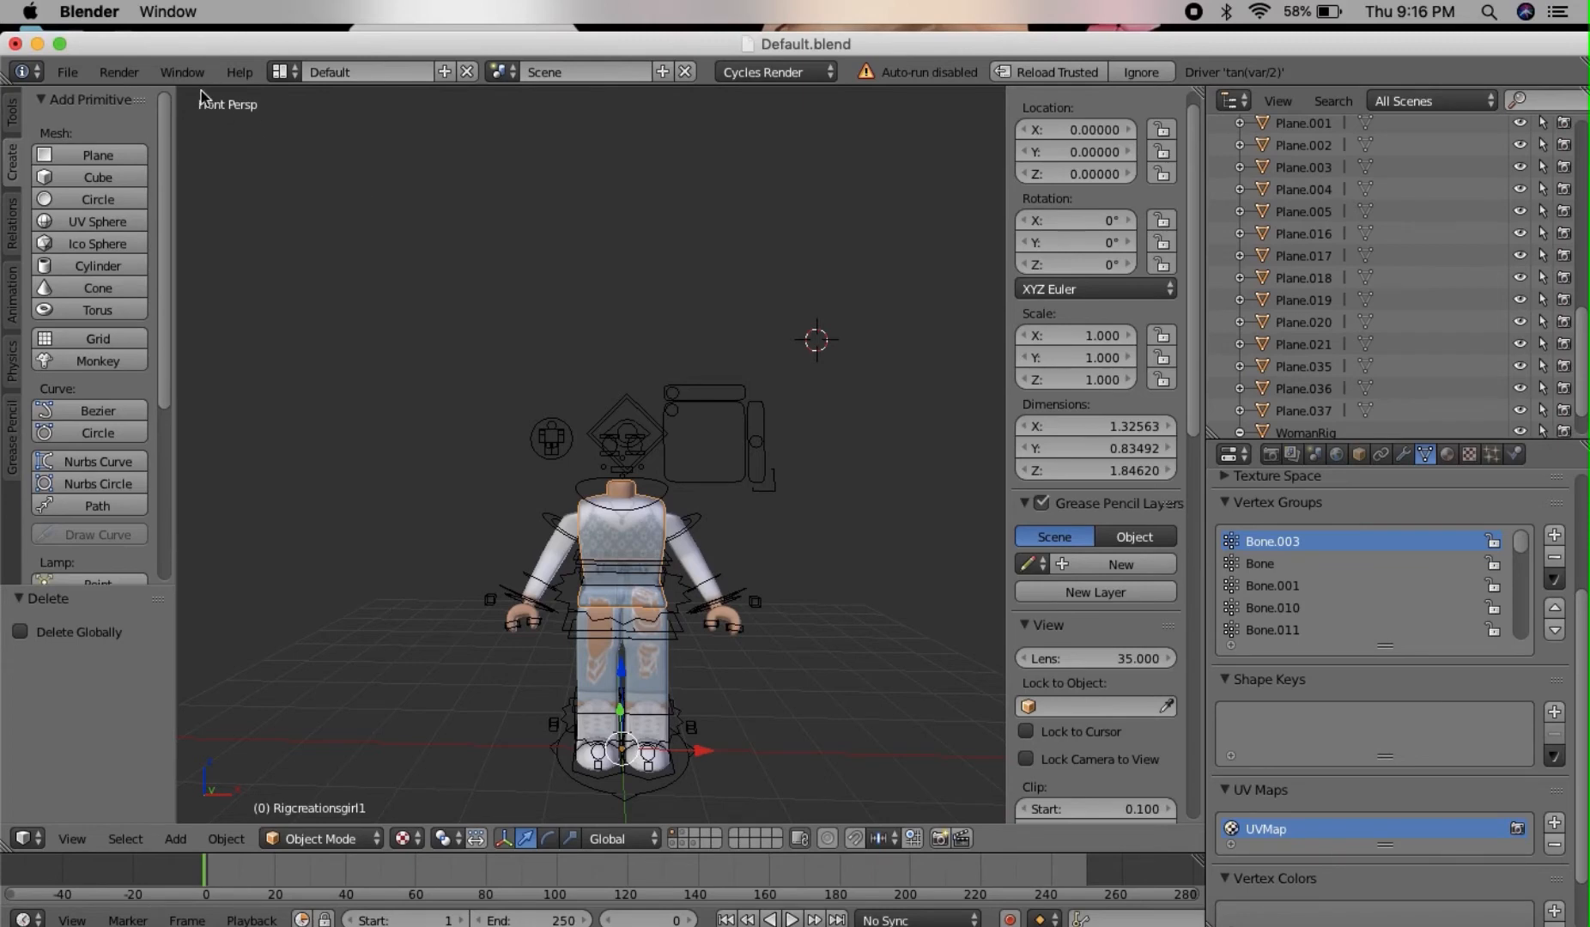
left_click(68, 74)
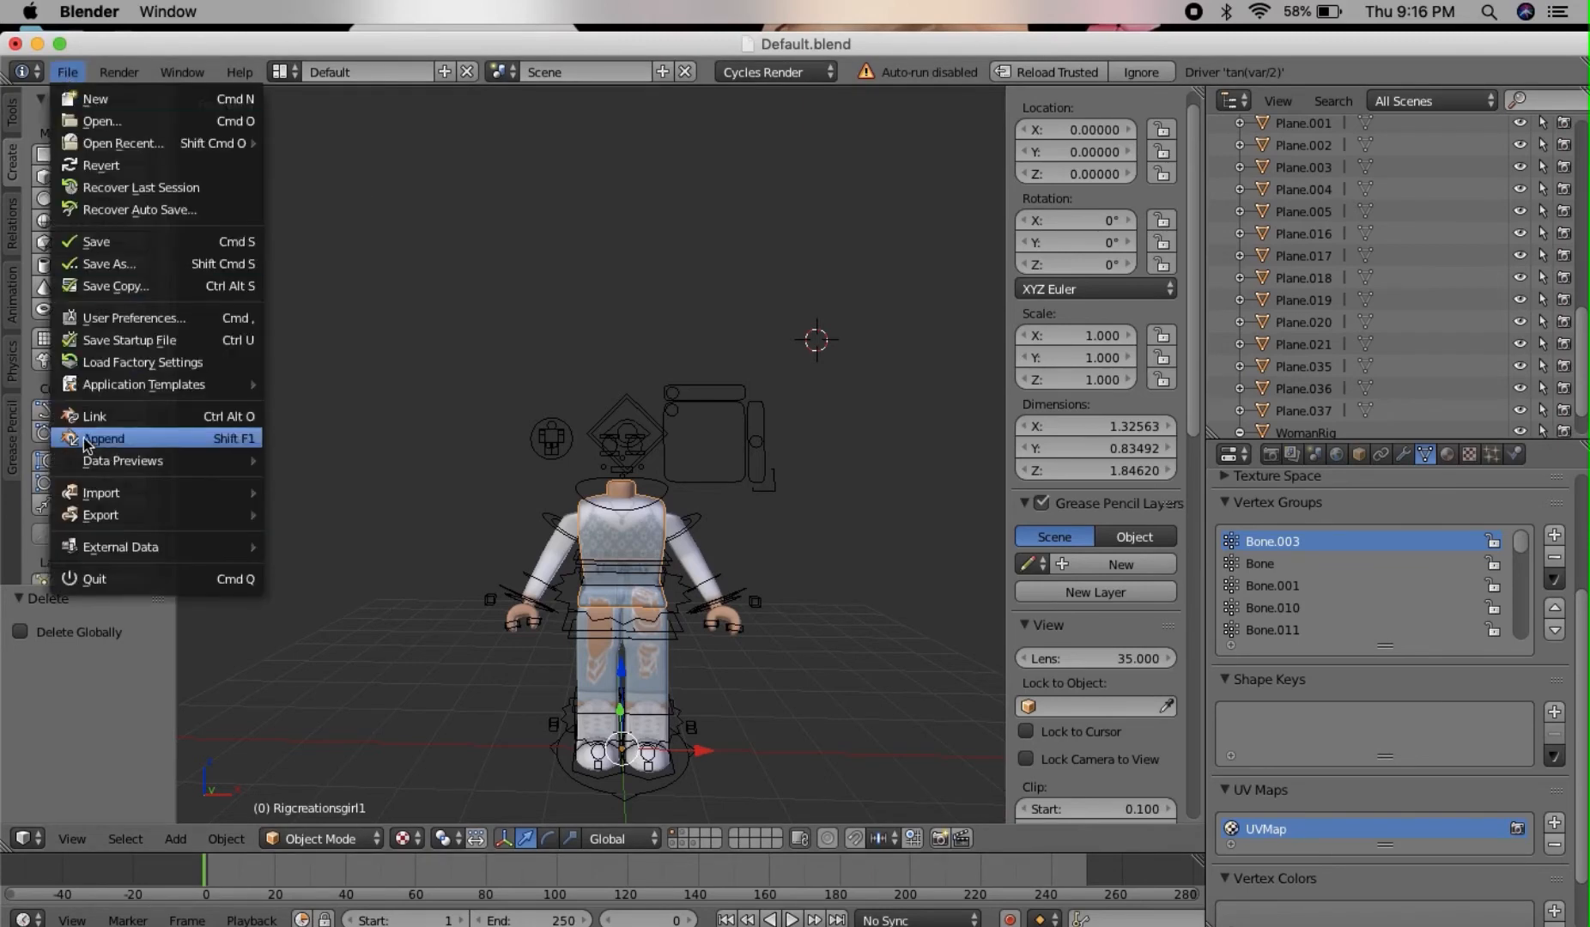
mouse_move(121, 496)
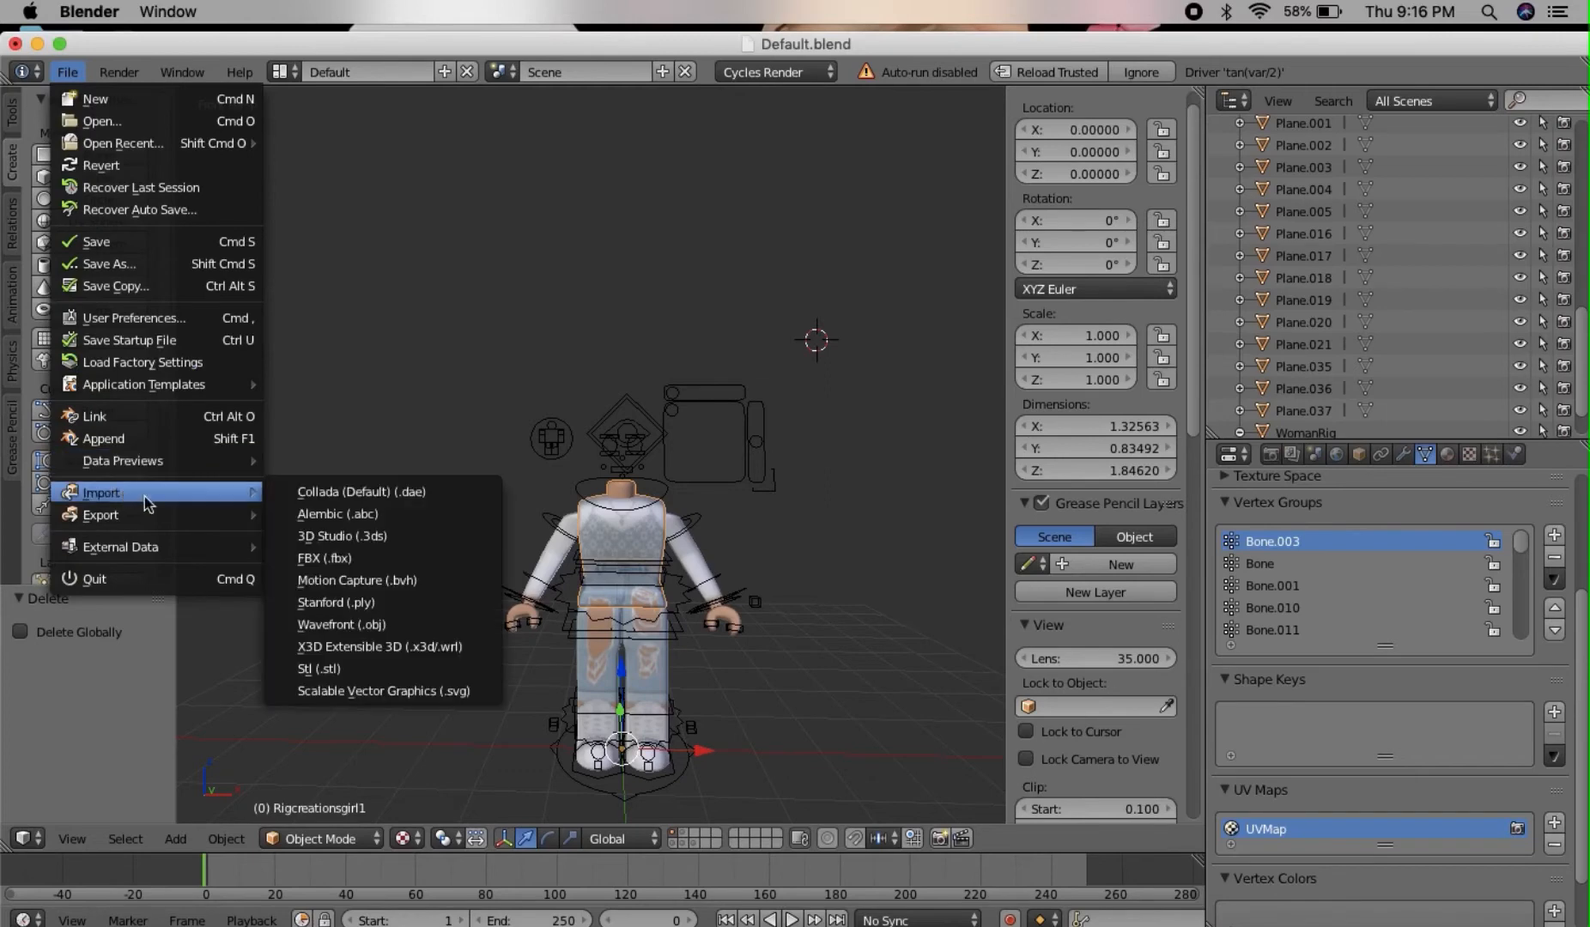
left_click(350, 625)
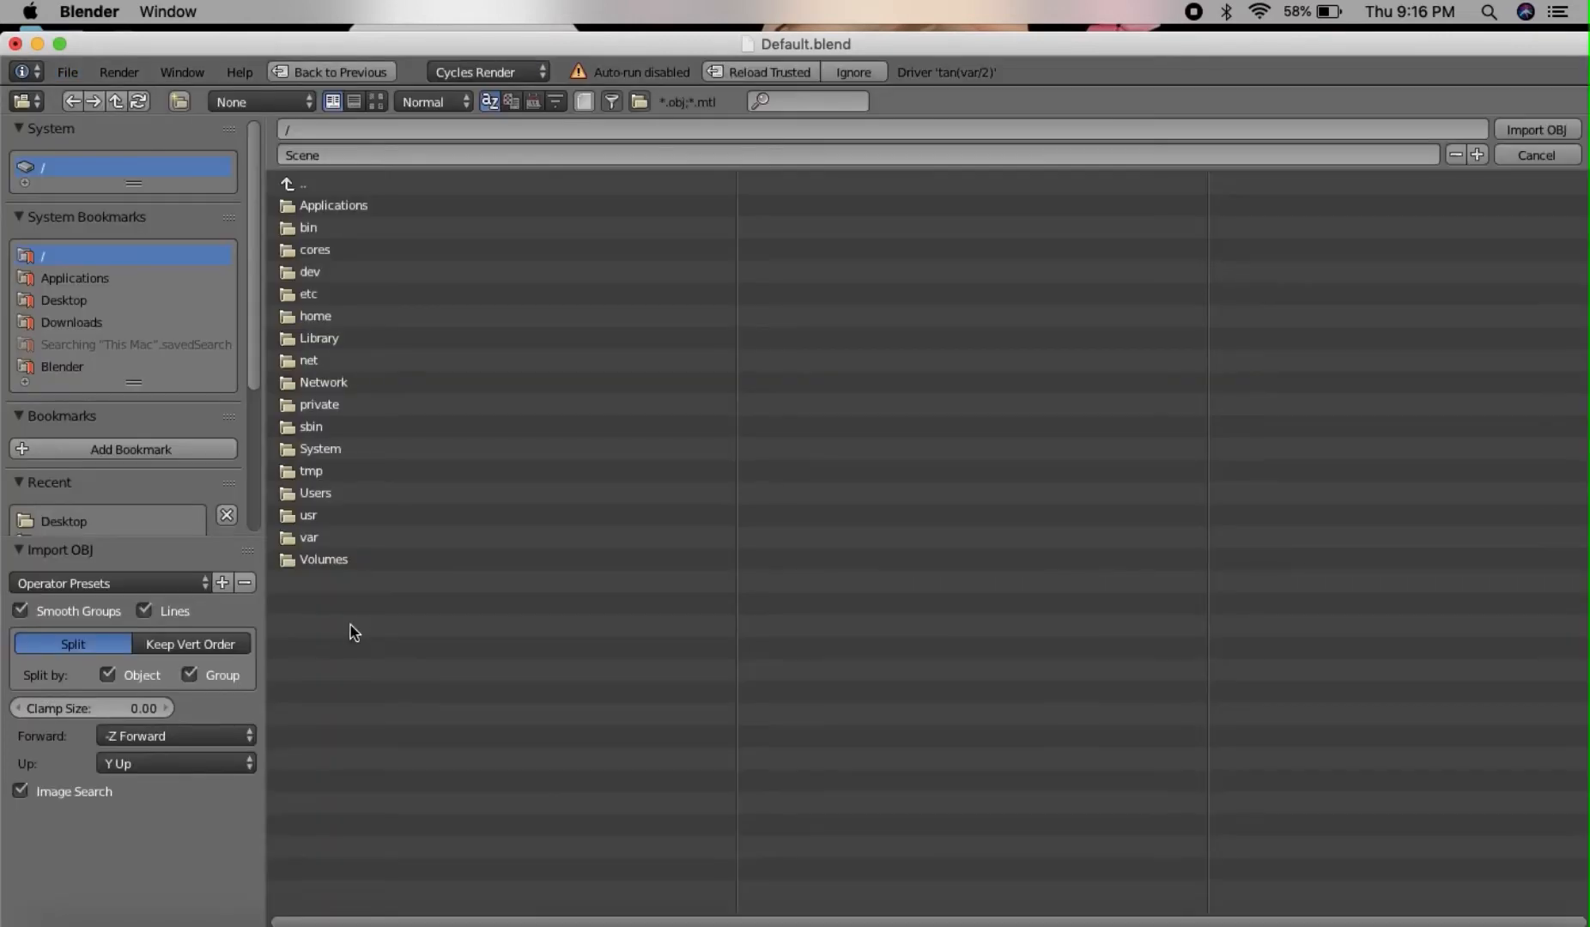
left_click(75, 299)
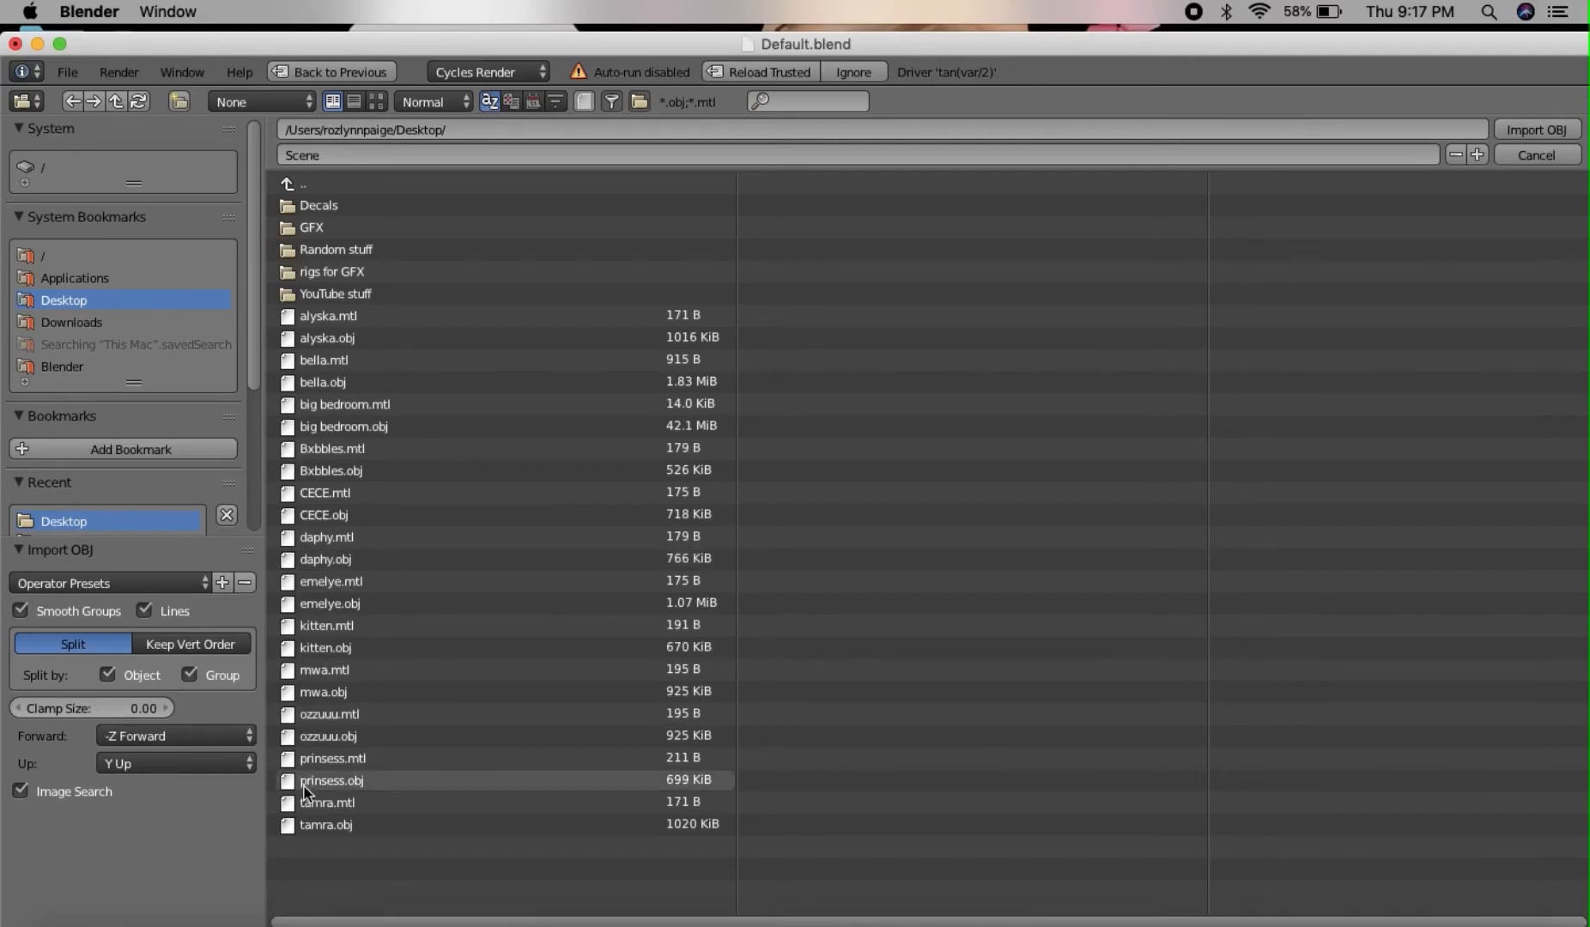
left_click(315, 741)
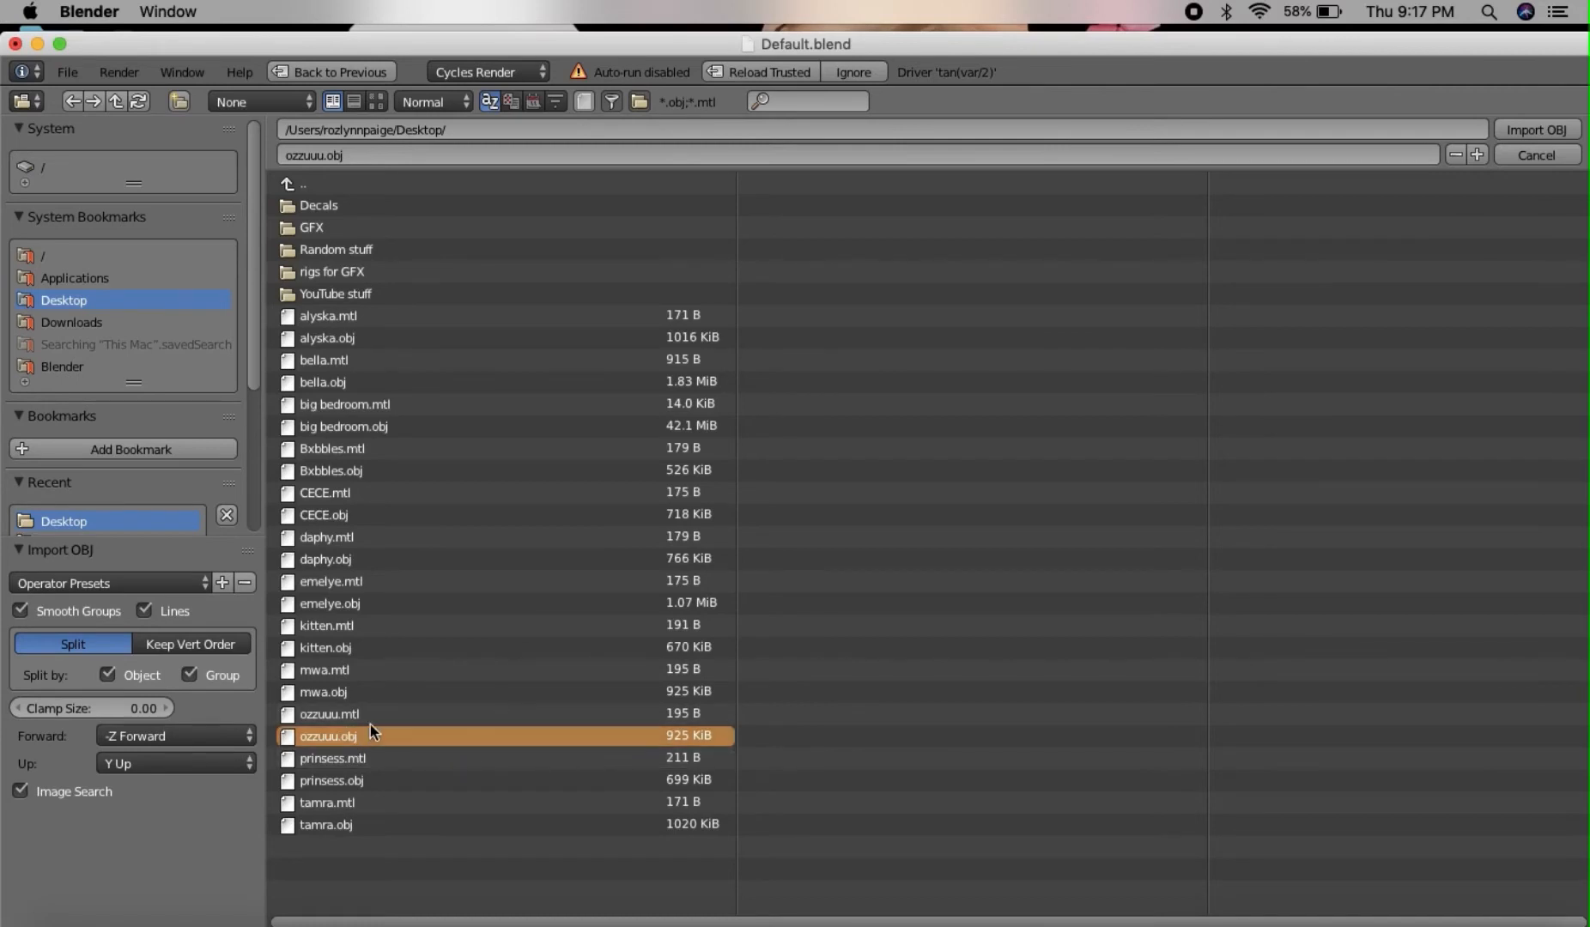
left_click(1543, 130)
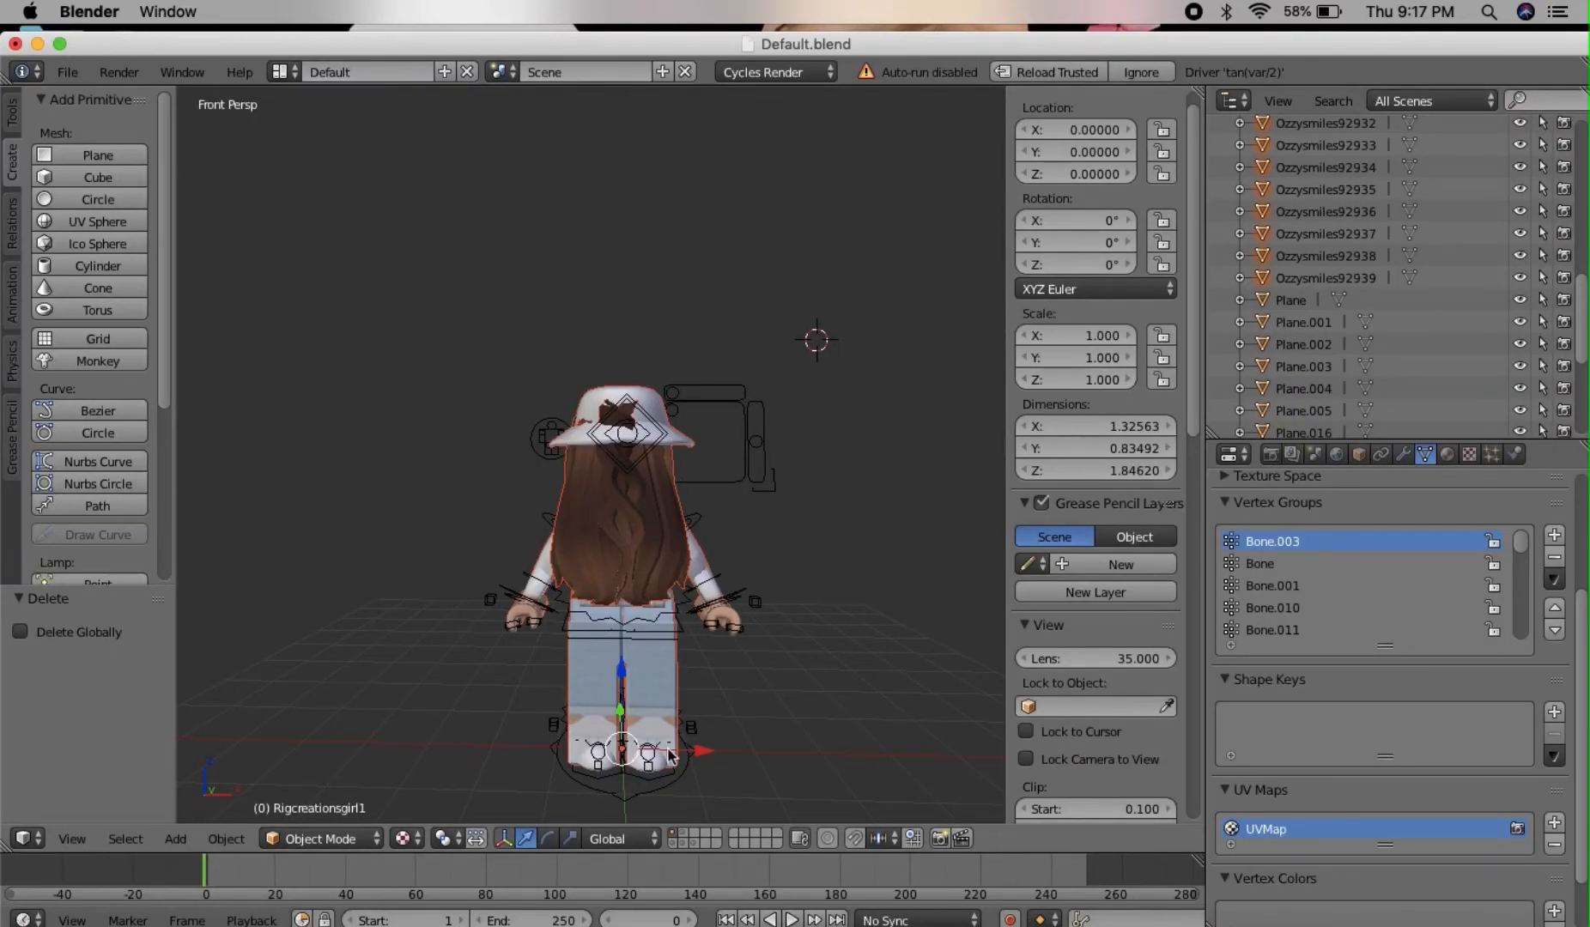
Inspect the imported avatar from the front, from the hat and face down to the shoes.
key("shift+f")
key("w")
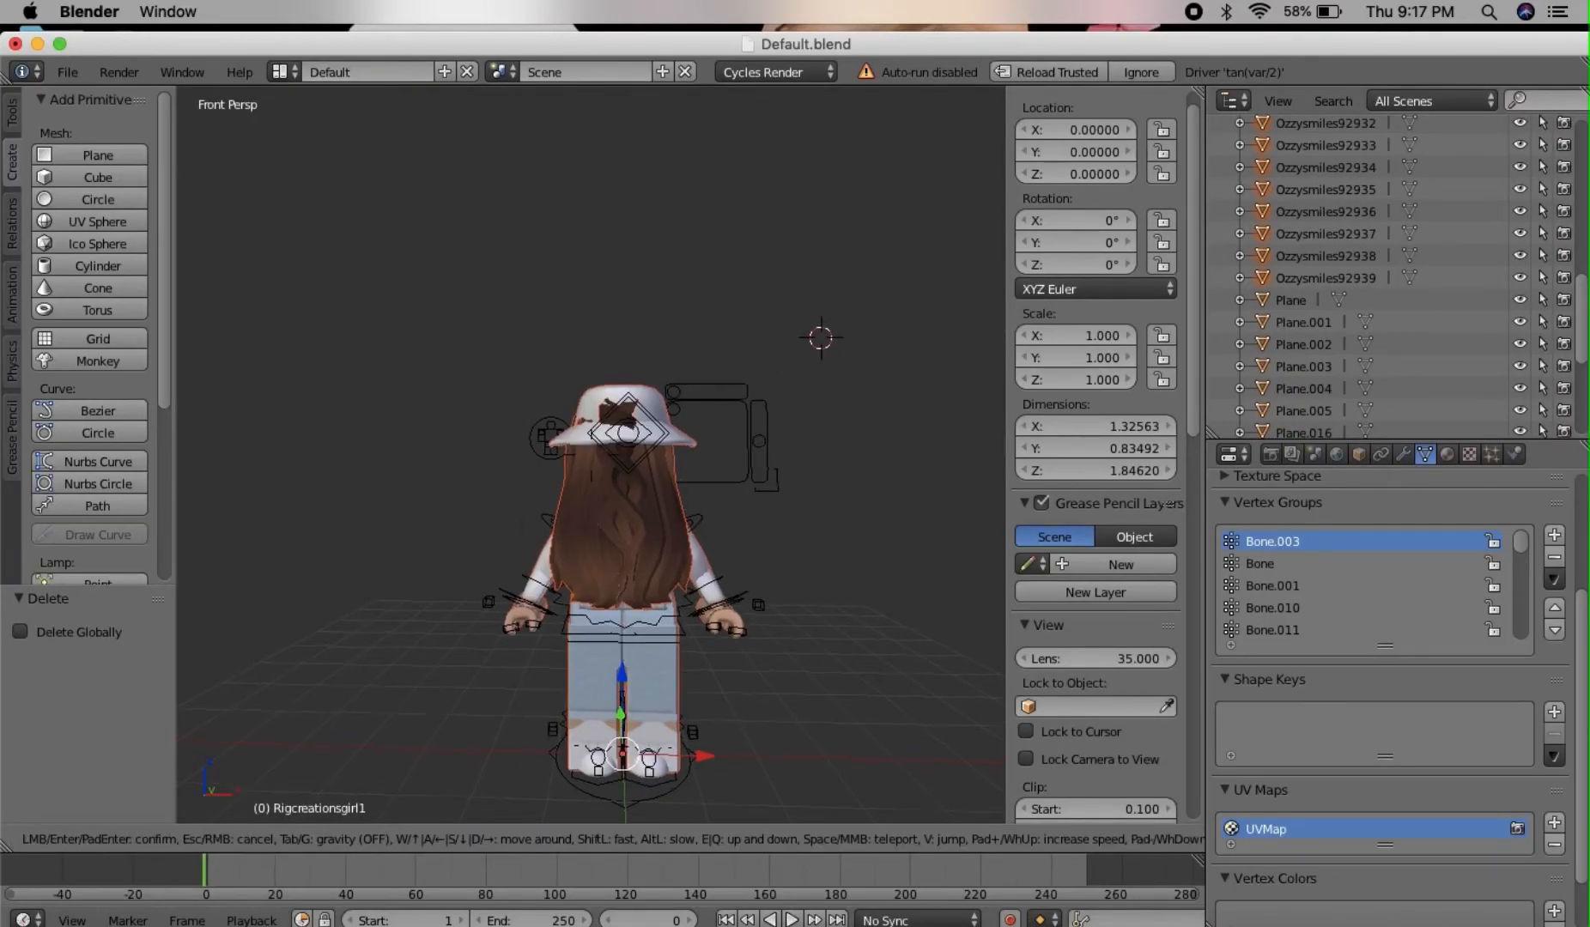
key("w")
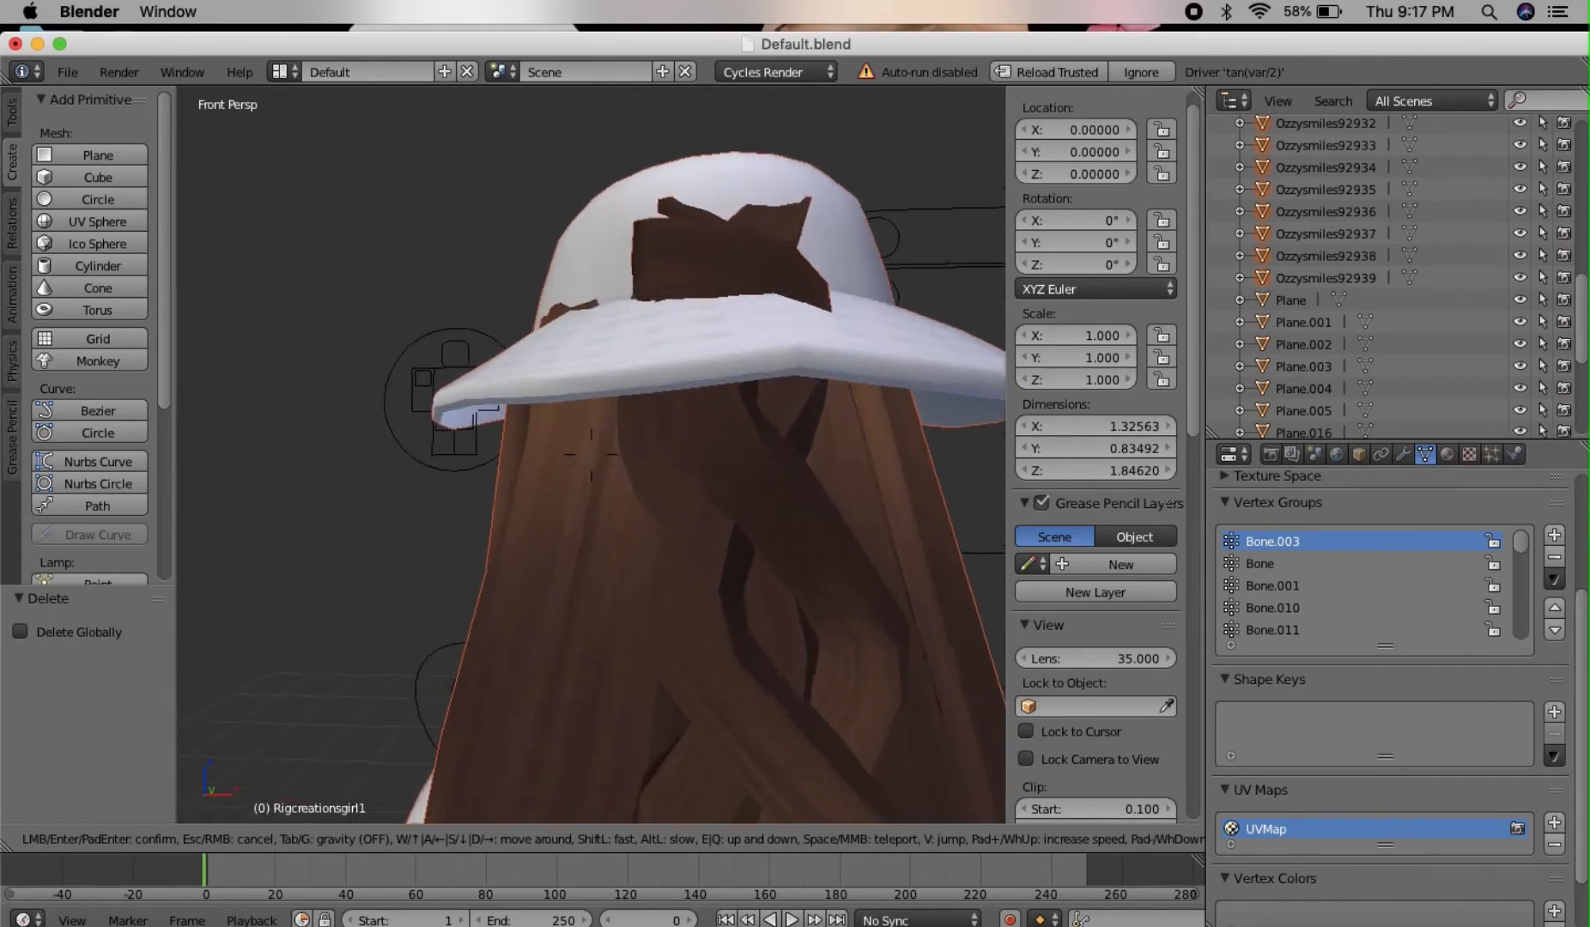
key("s")
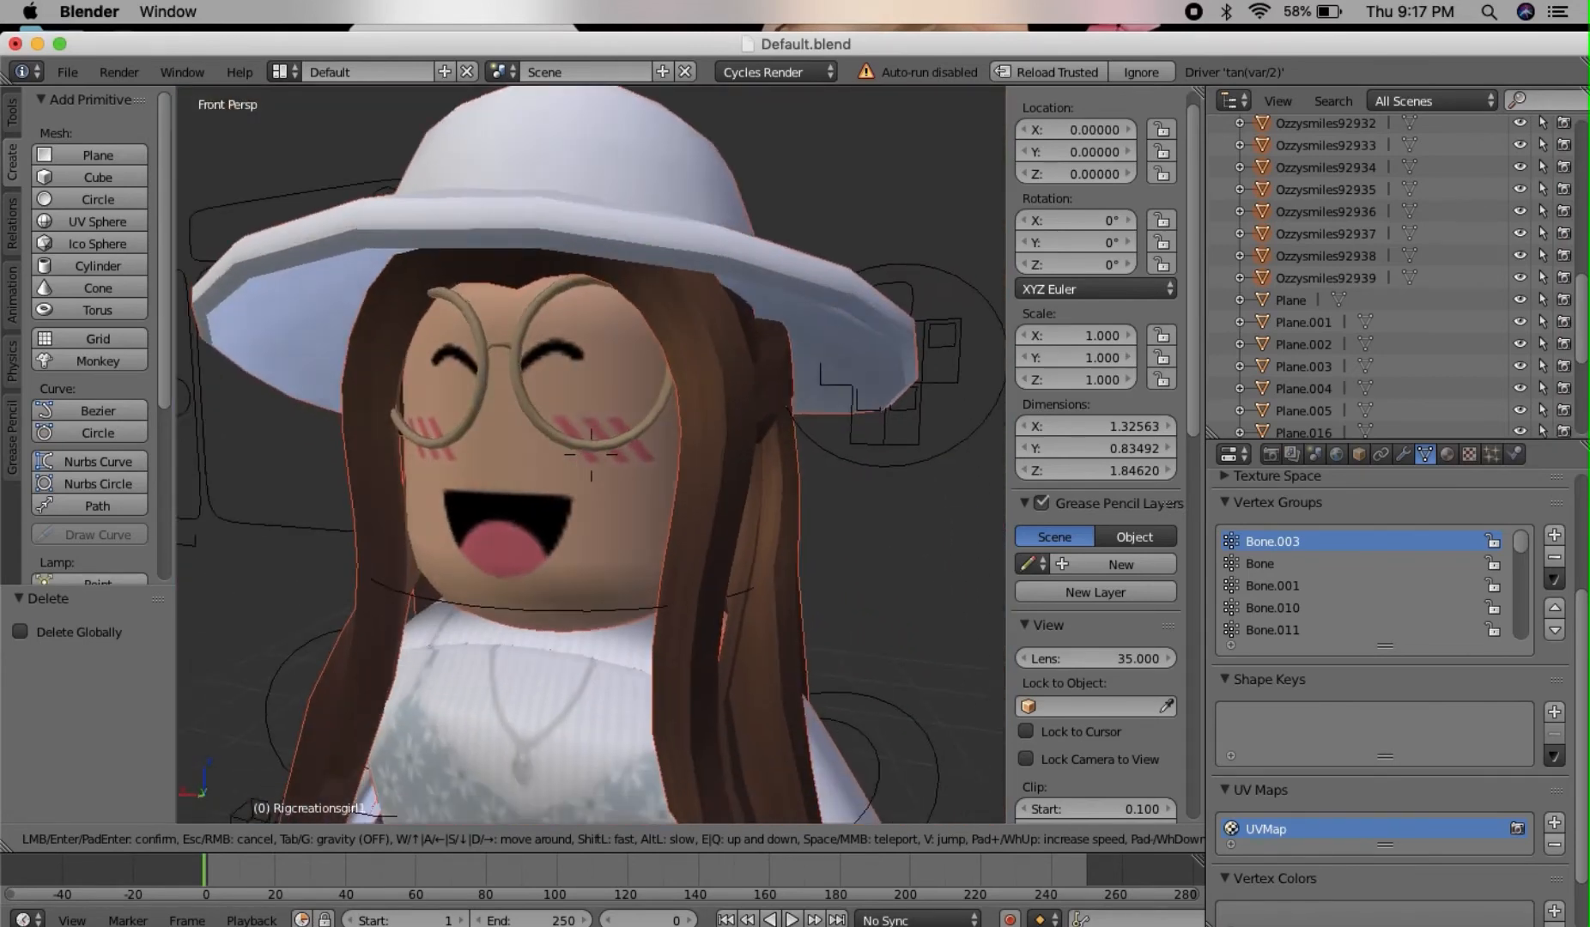
key("s")
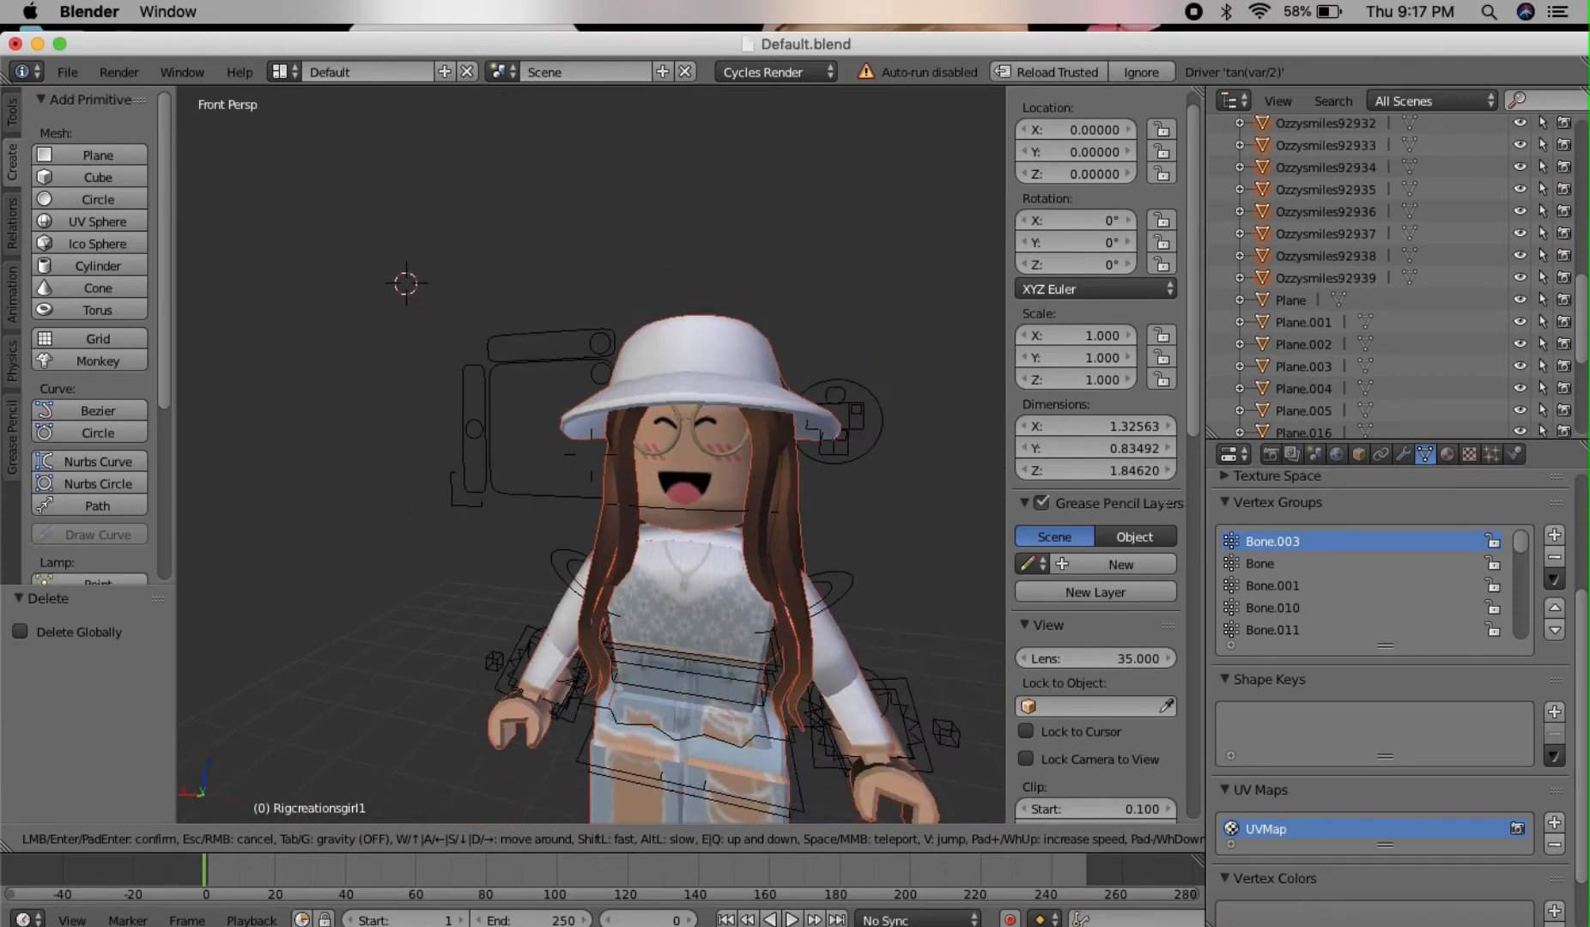
key("a")
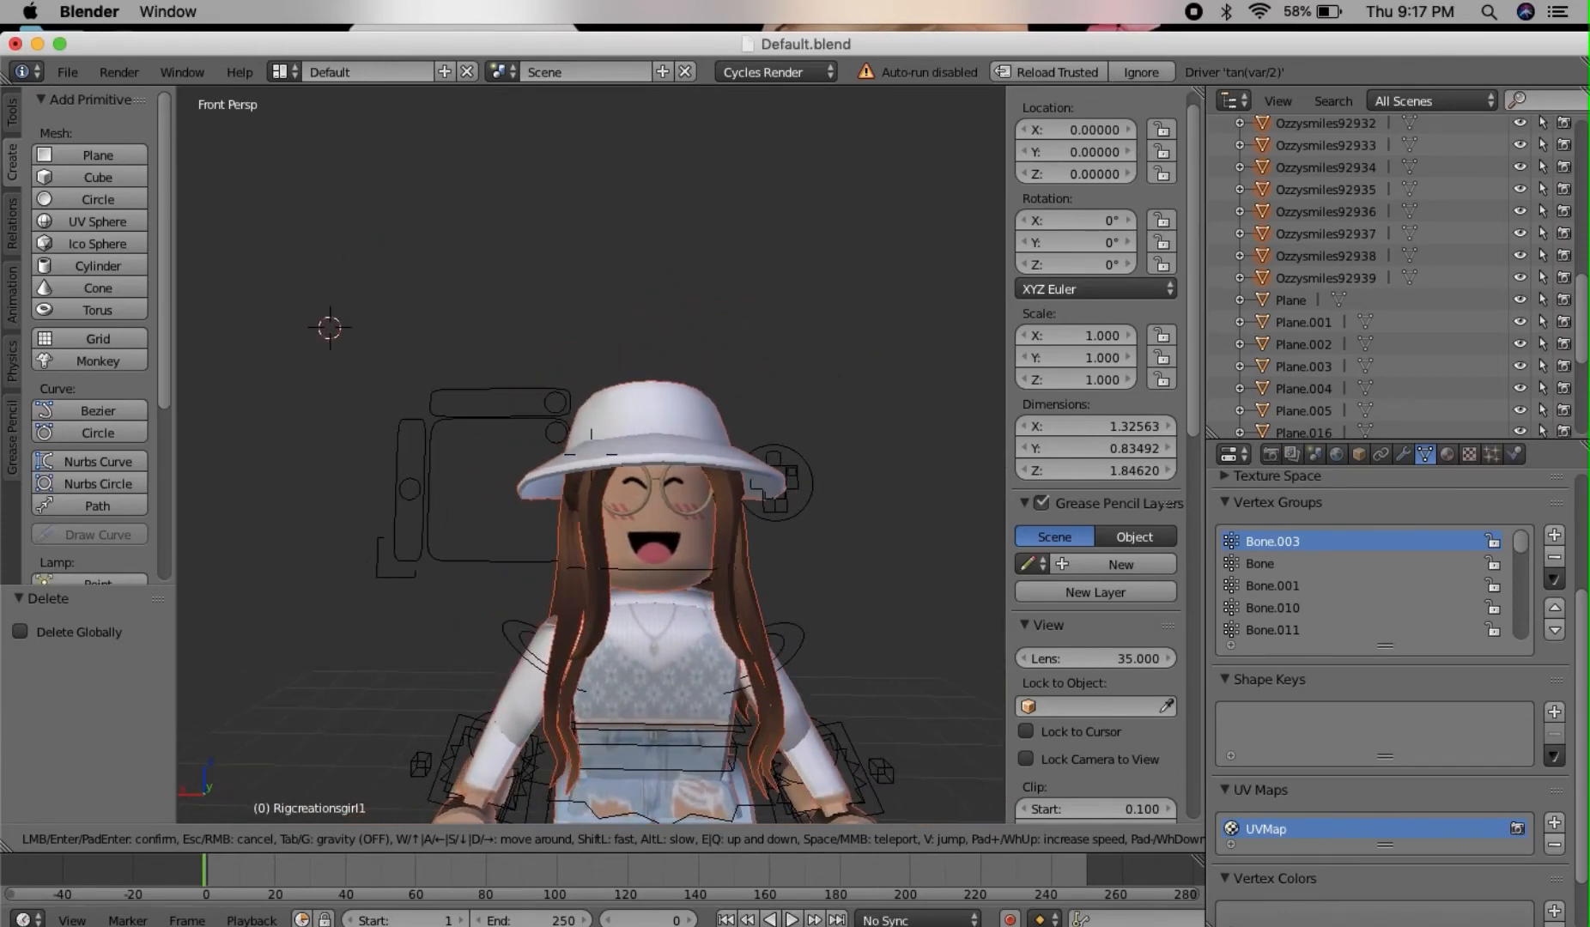
key("q")
left_click(589, 454)
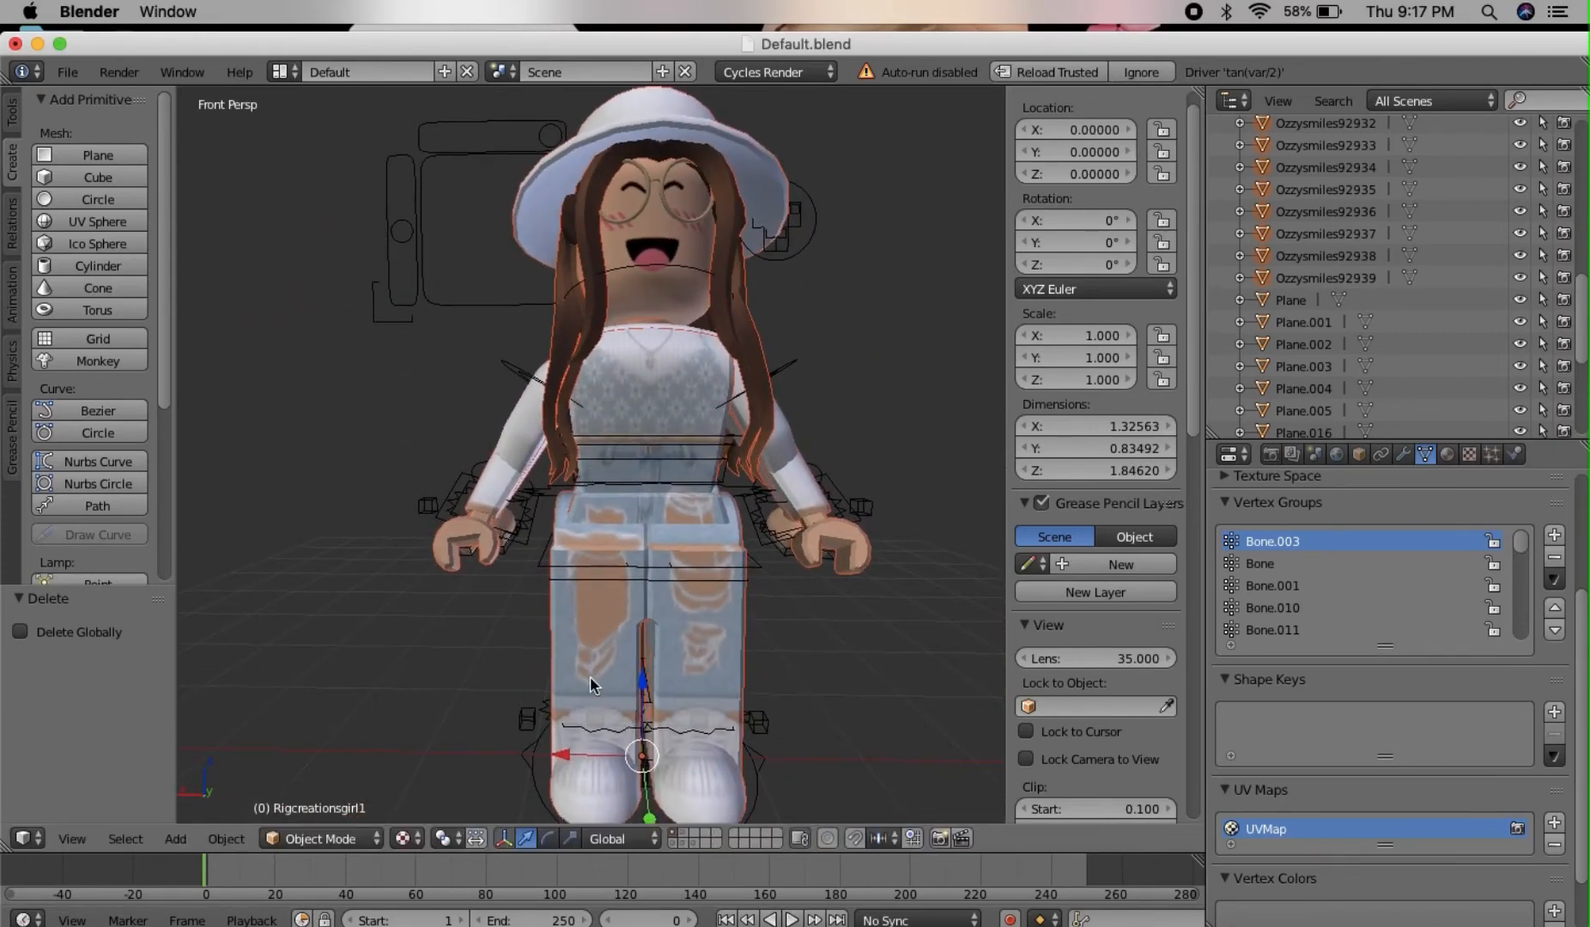
Try to select the imported avatar's legs and arms separately from the overlapping rig.
right_click(590, 678)
right_click(590, 663)
left_click(548, 615)
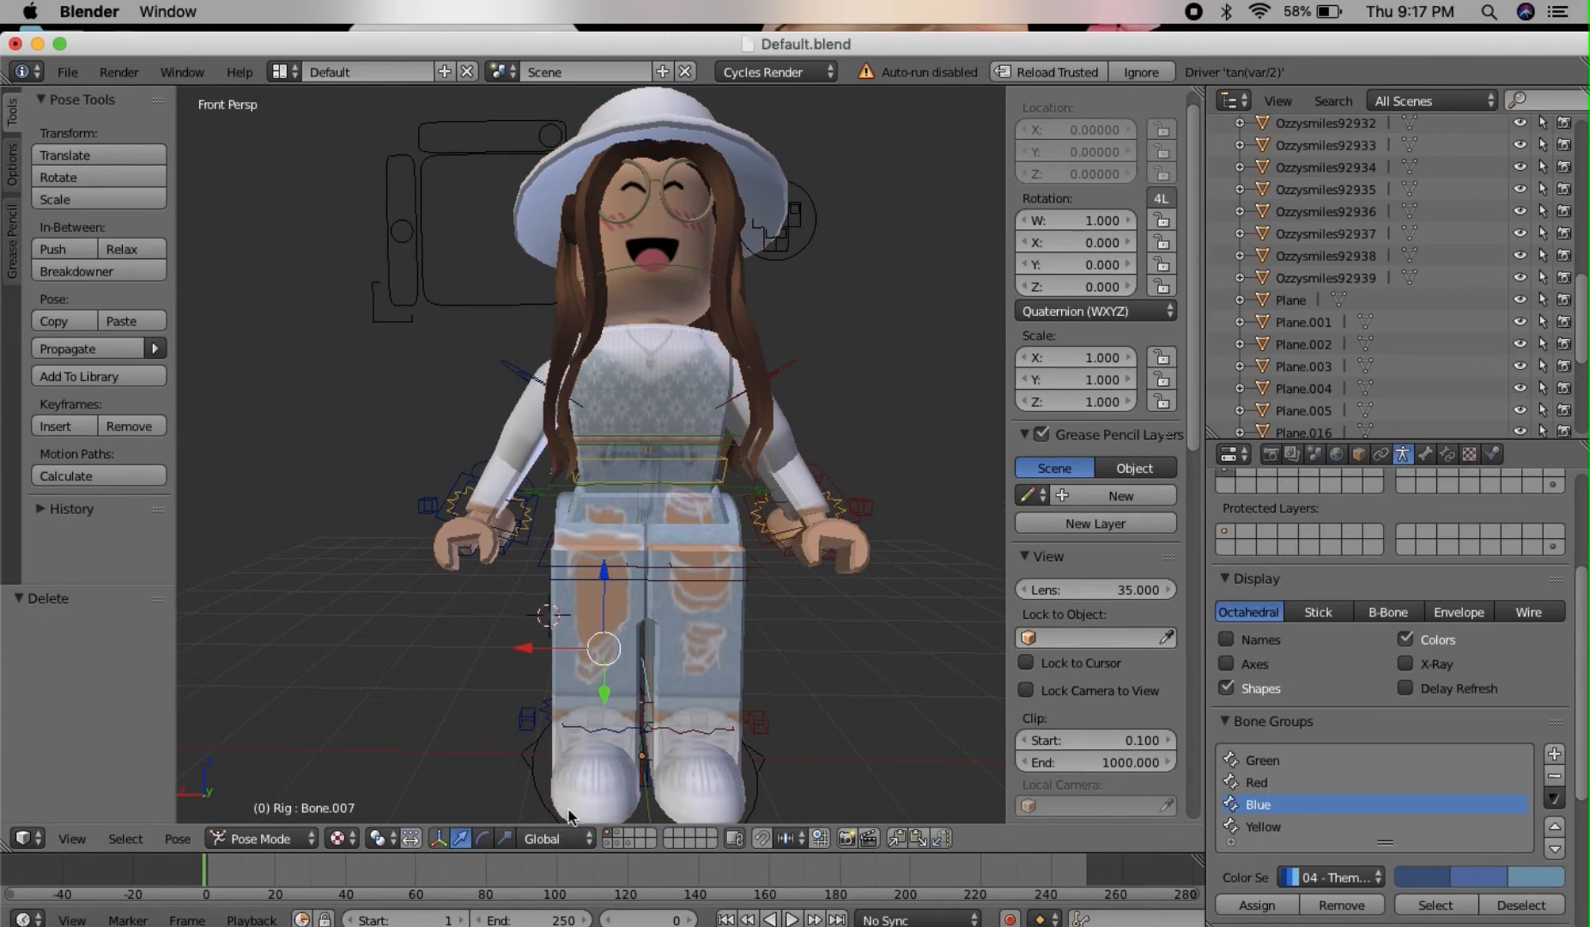
key("a")
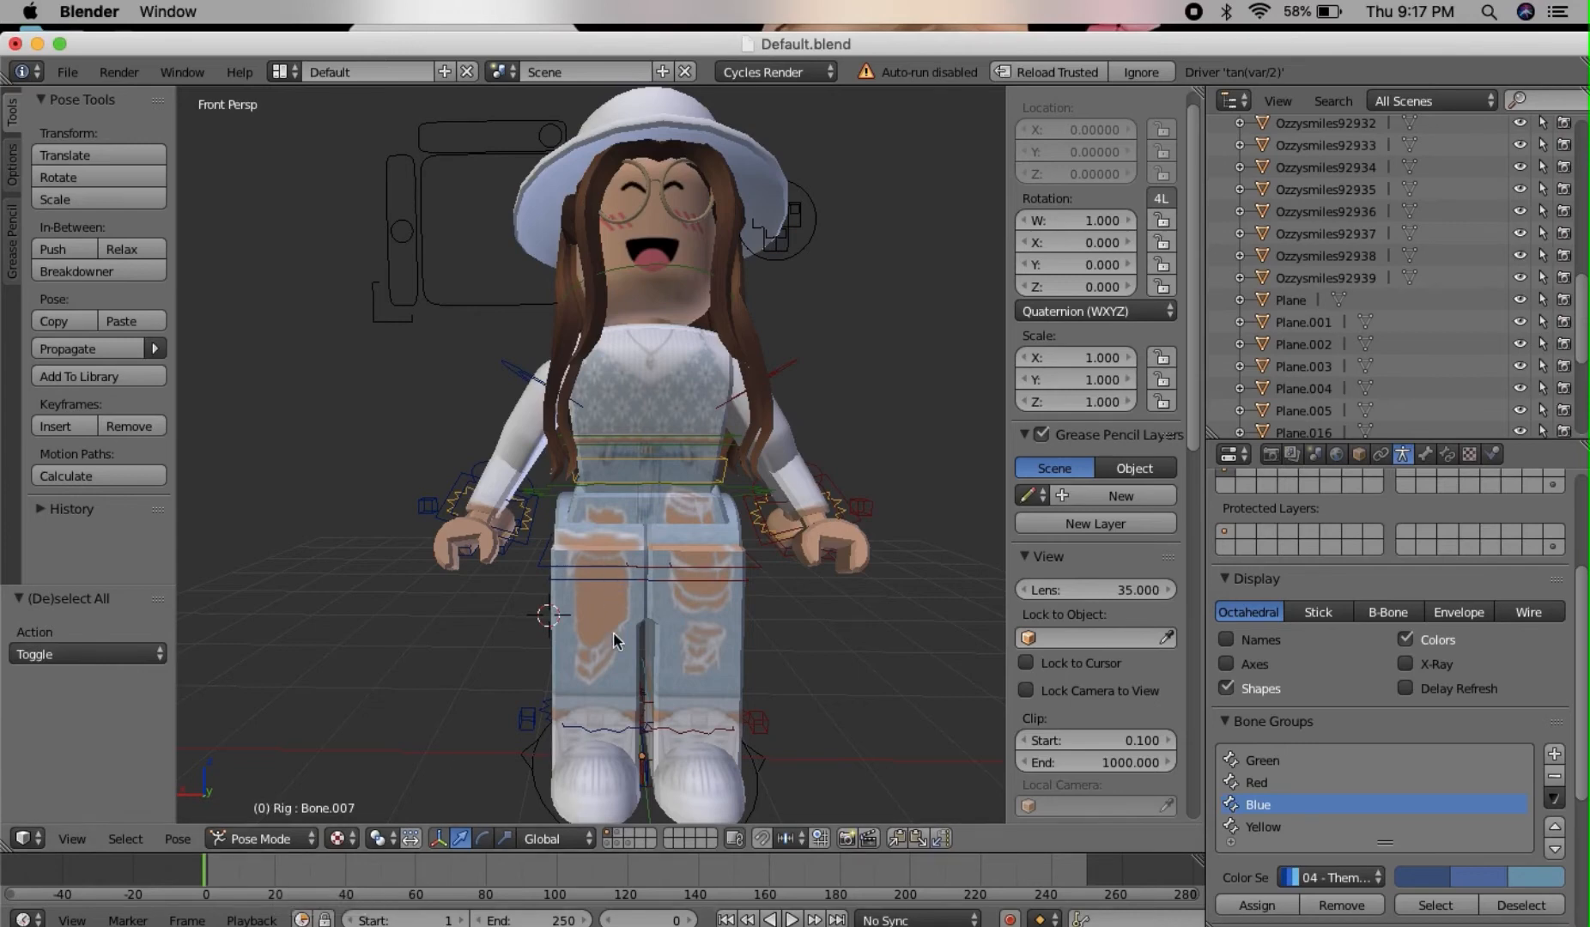
right_click(589, 796)
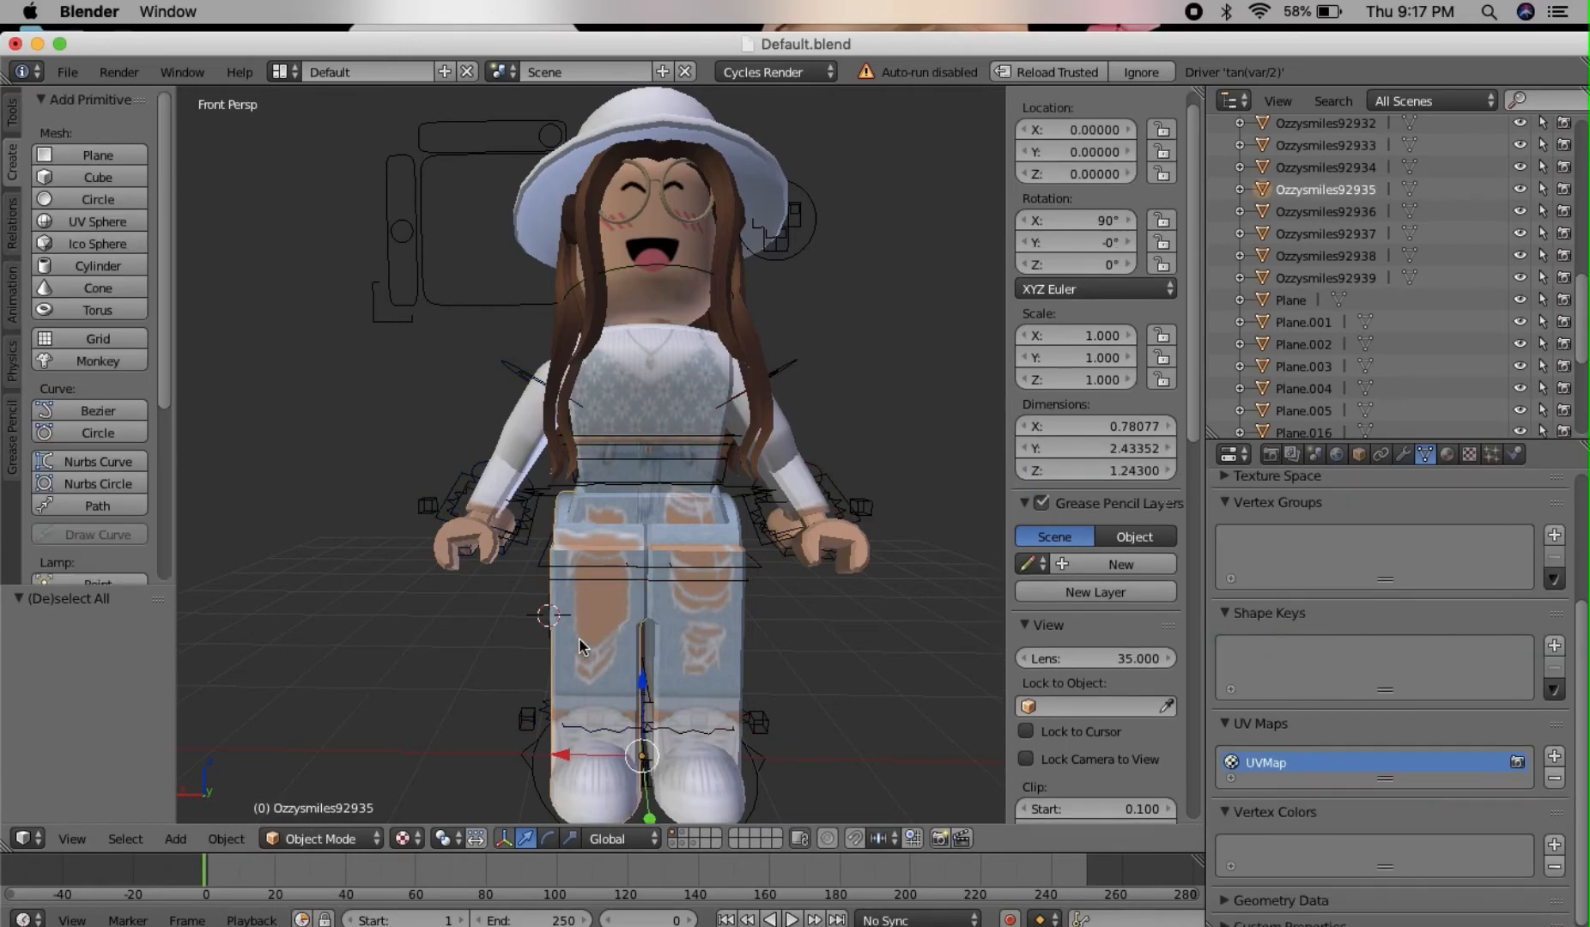
right_click(691, 791)
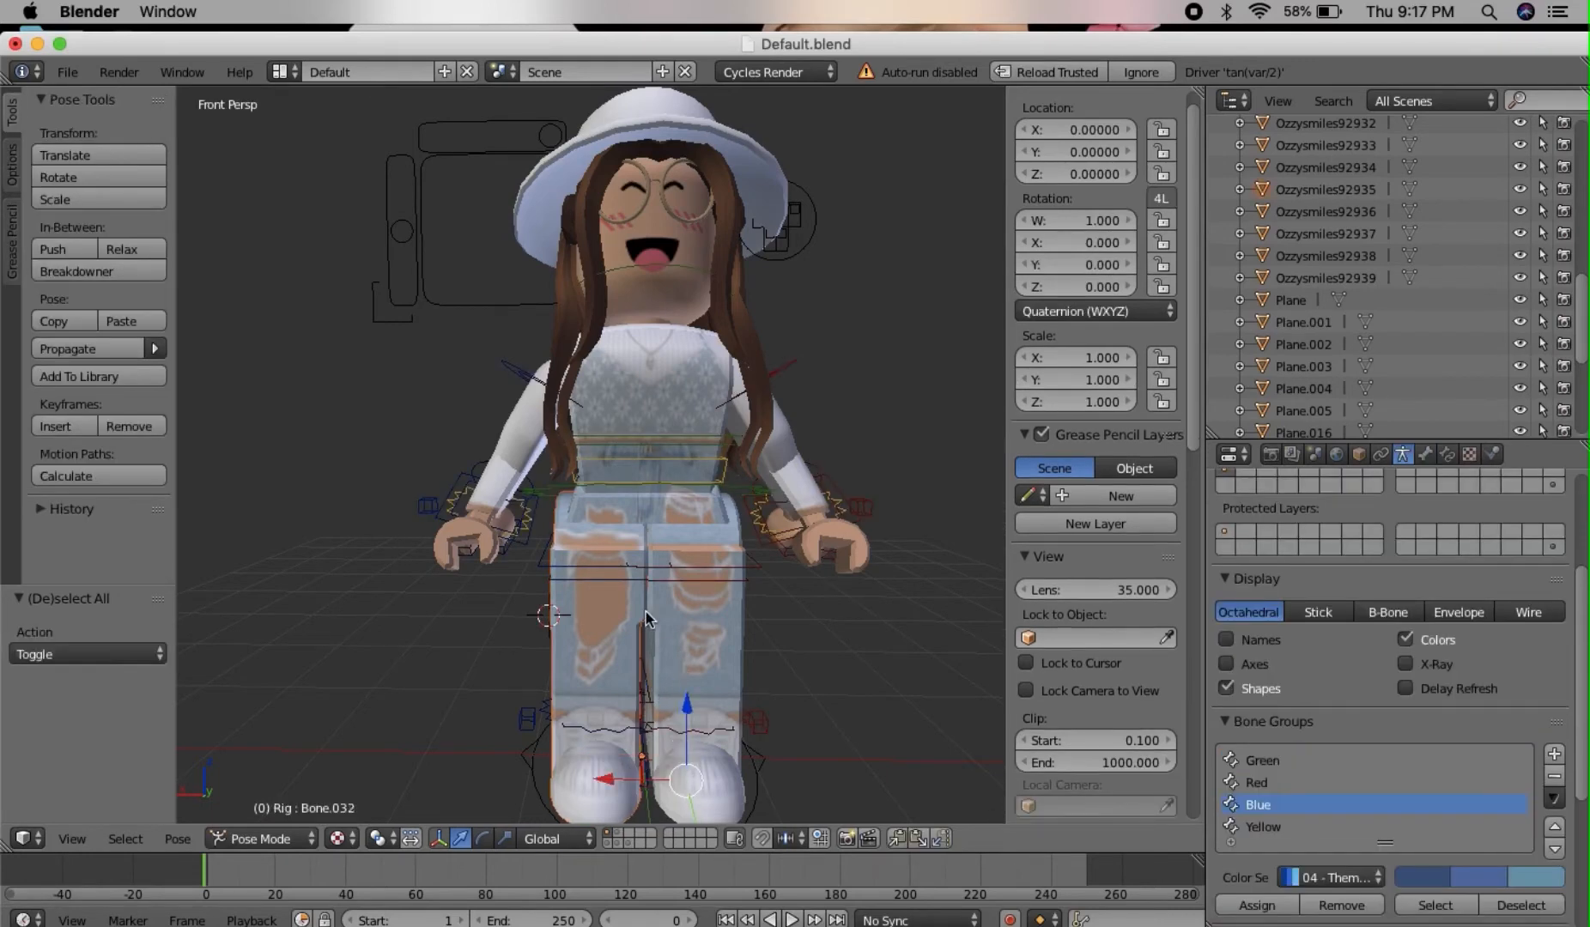
right_click(641, 609)
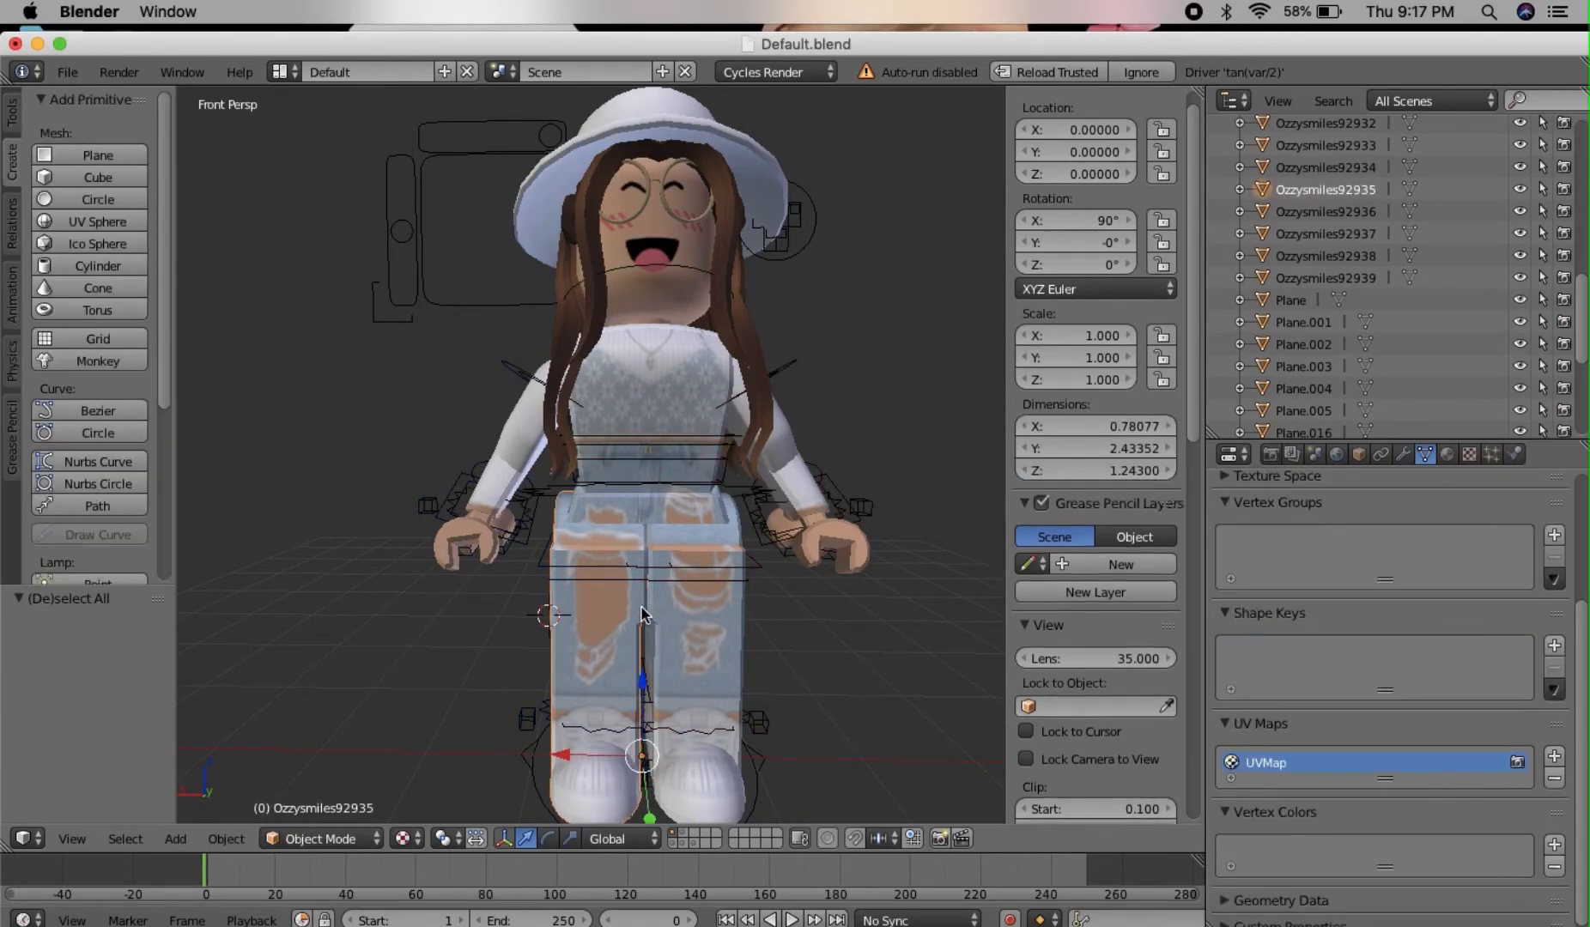
right_click(692, 606)
right_click(514, 433)
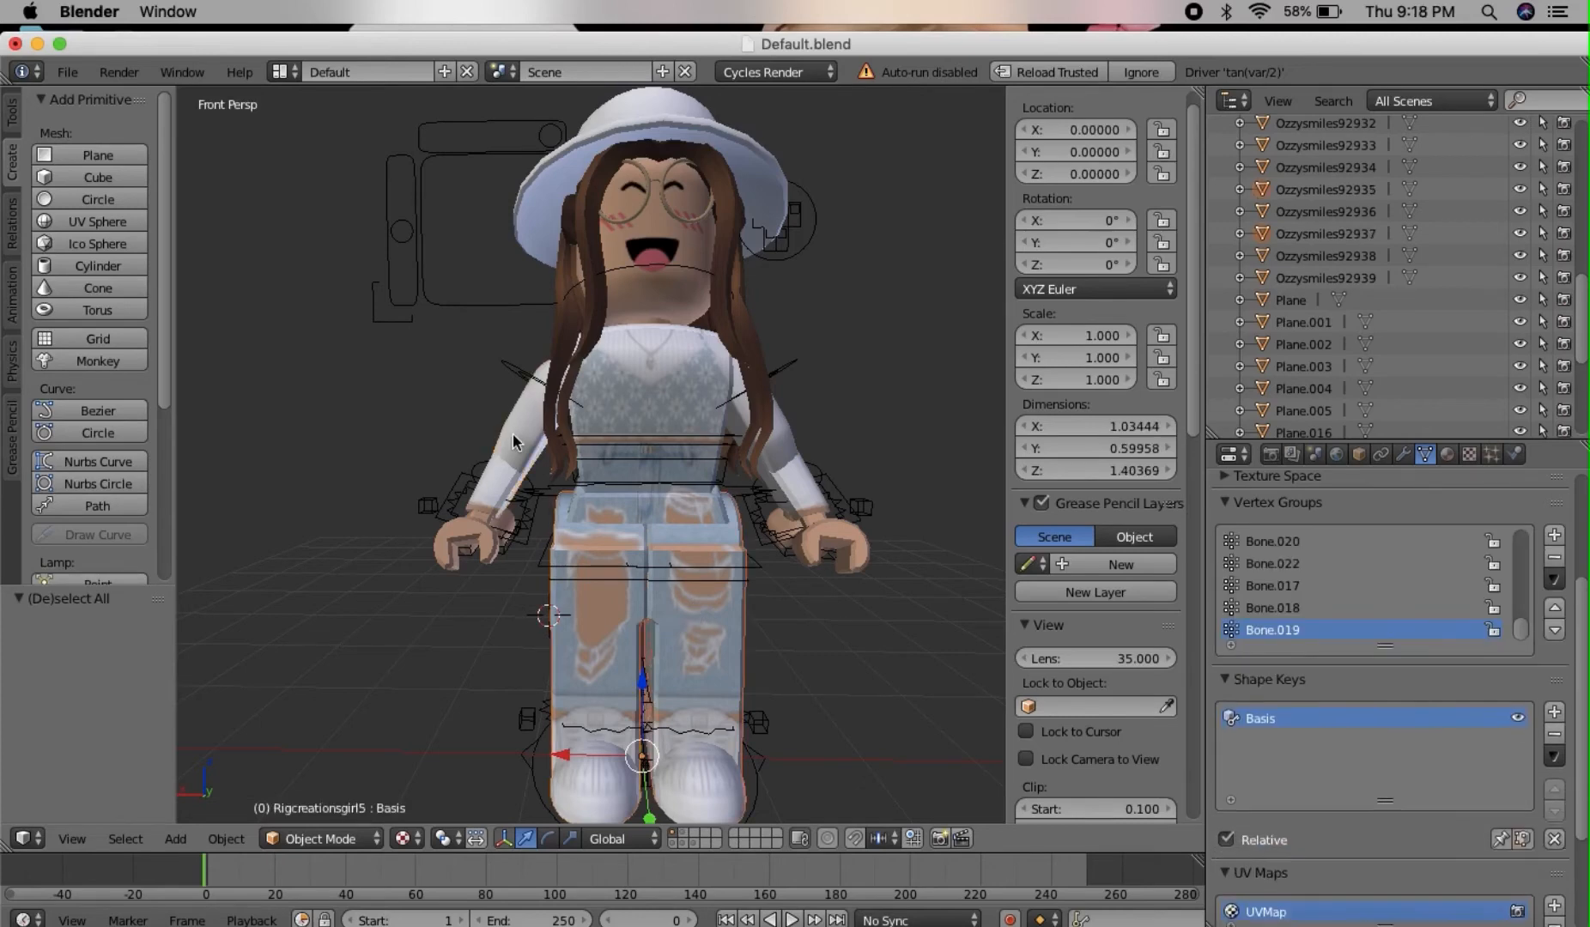
right_click(786, 438)
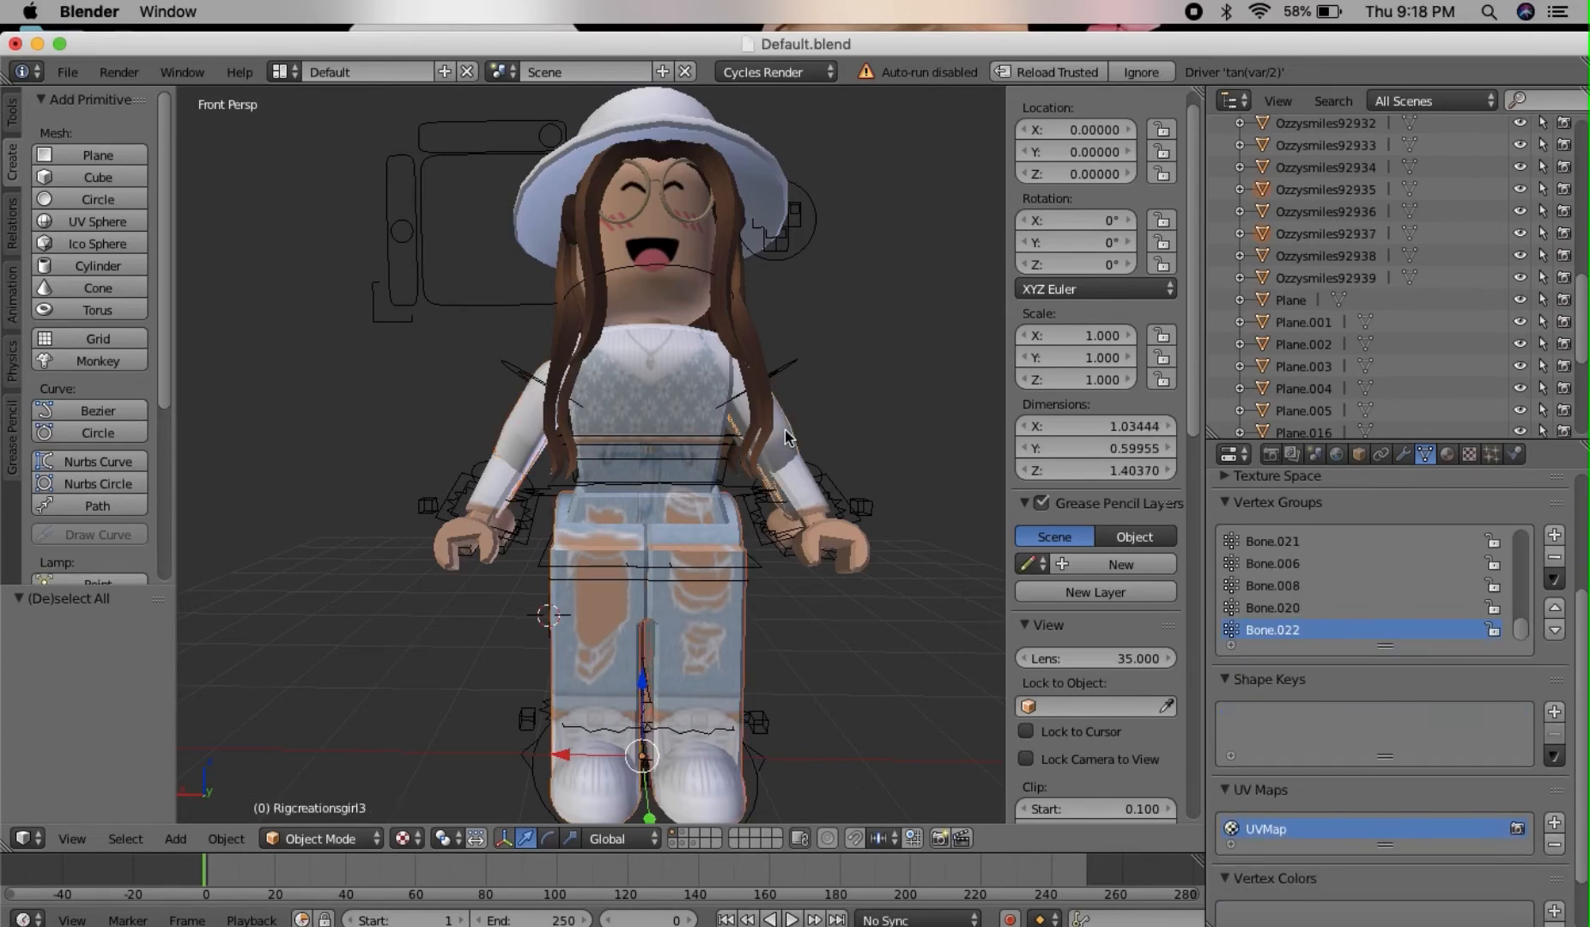
left_click(809, 505)
right_click(781, 475)
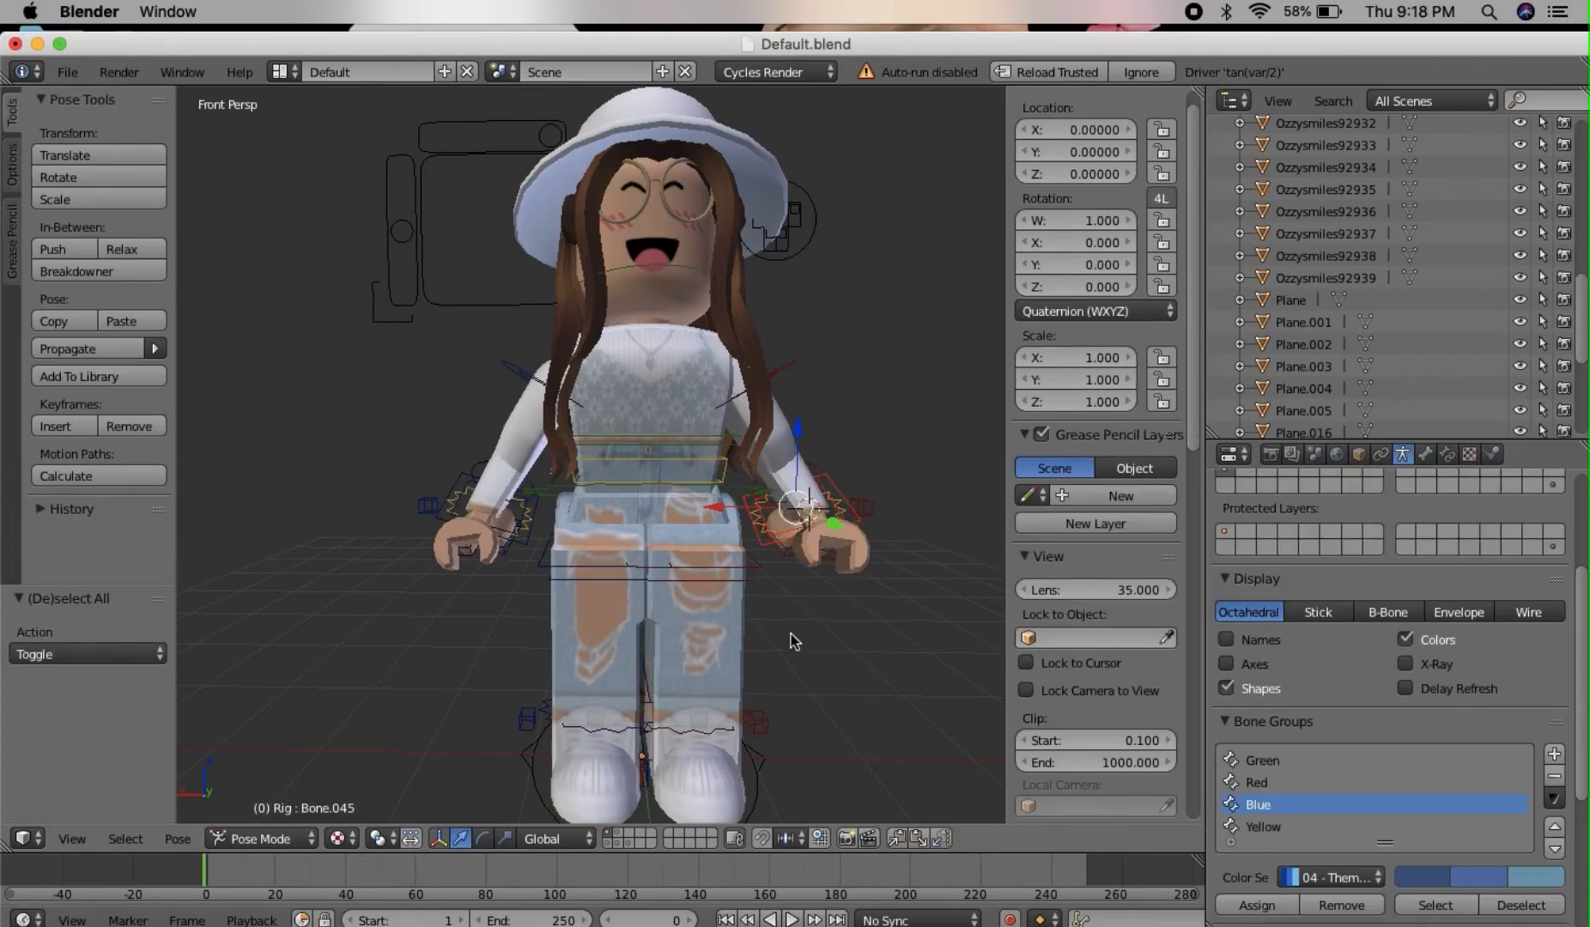
Try again to select the imported avatar's leg over the rig, and undo back to before the ozzuuu.obj import.
right_click(607, 612)
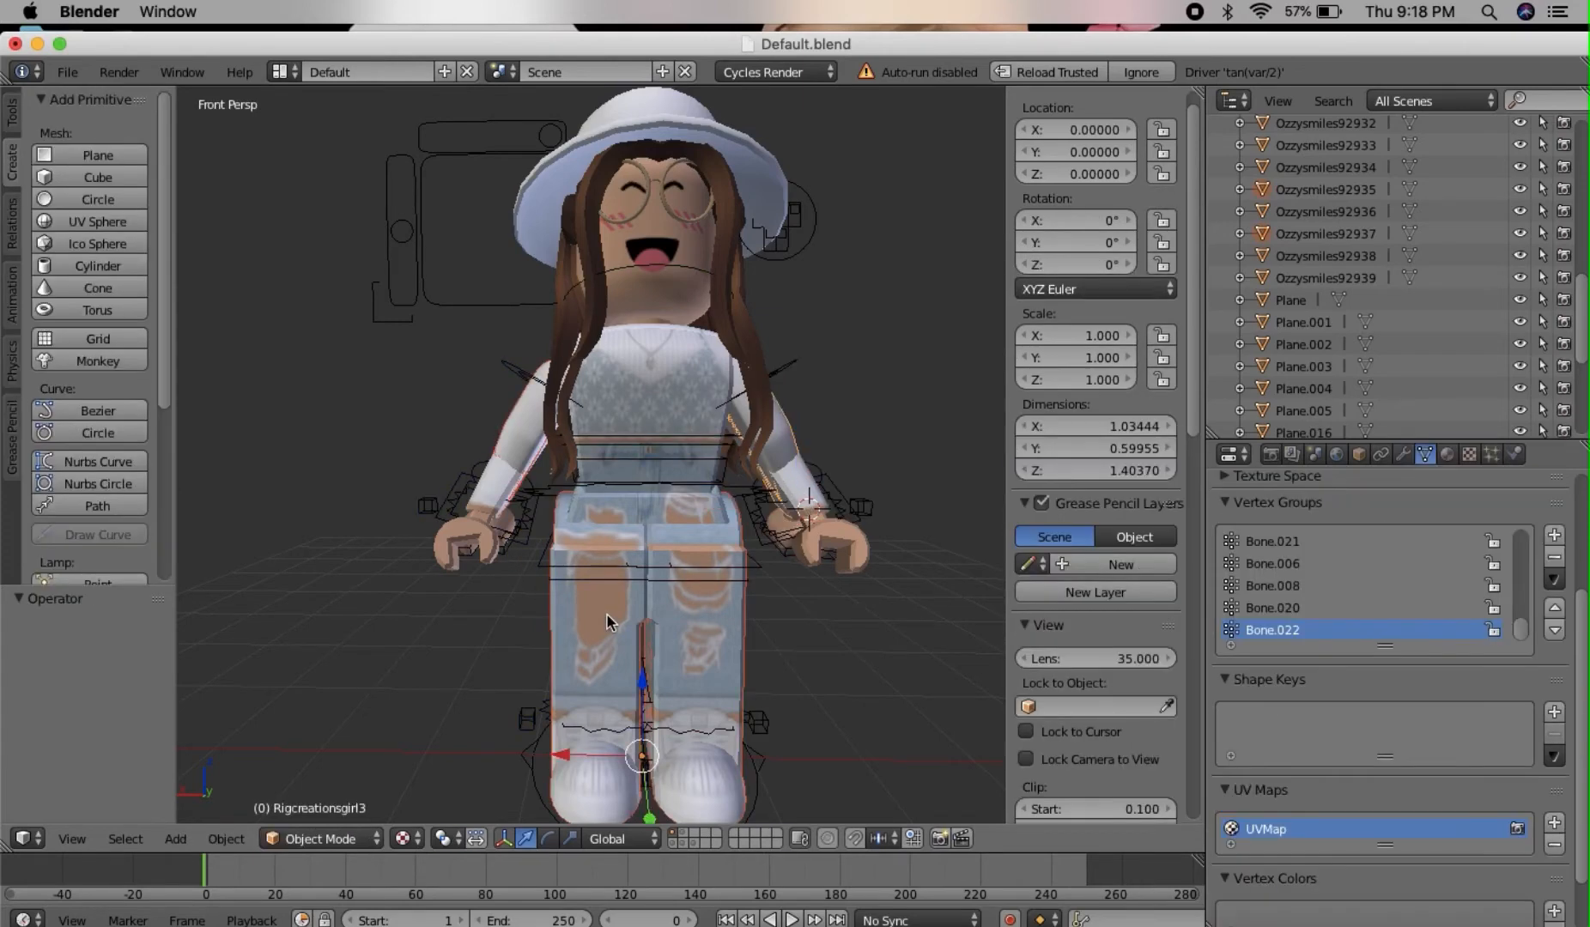
right_click(608, 615)
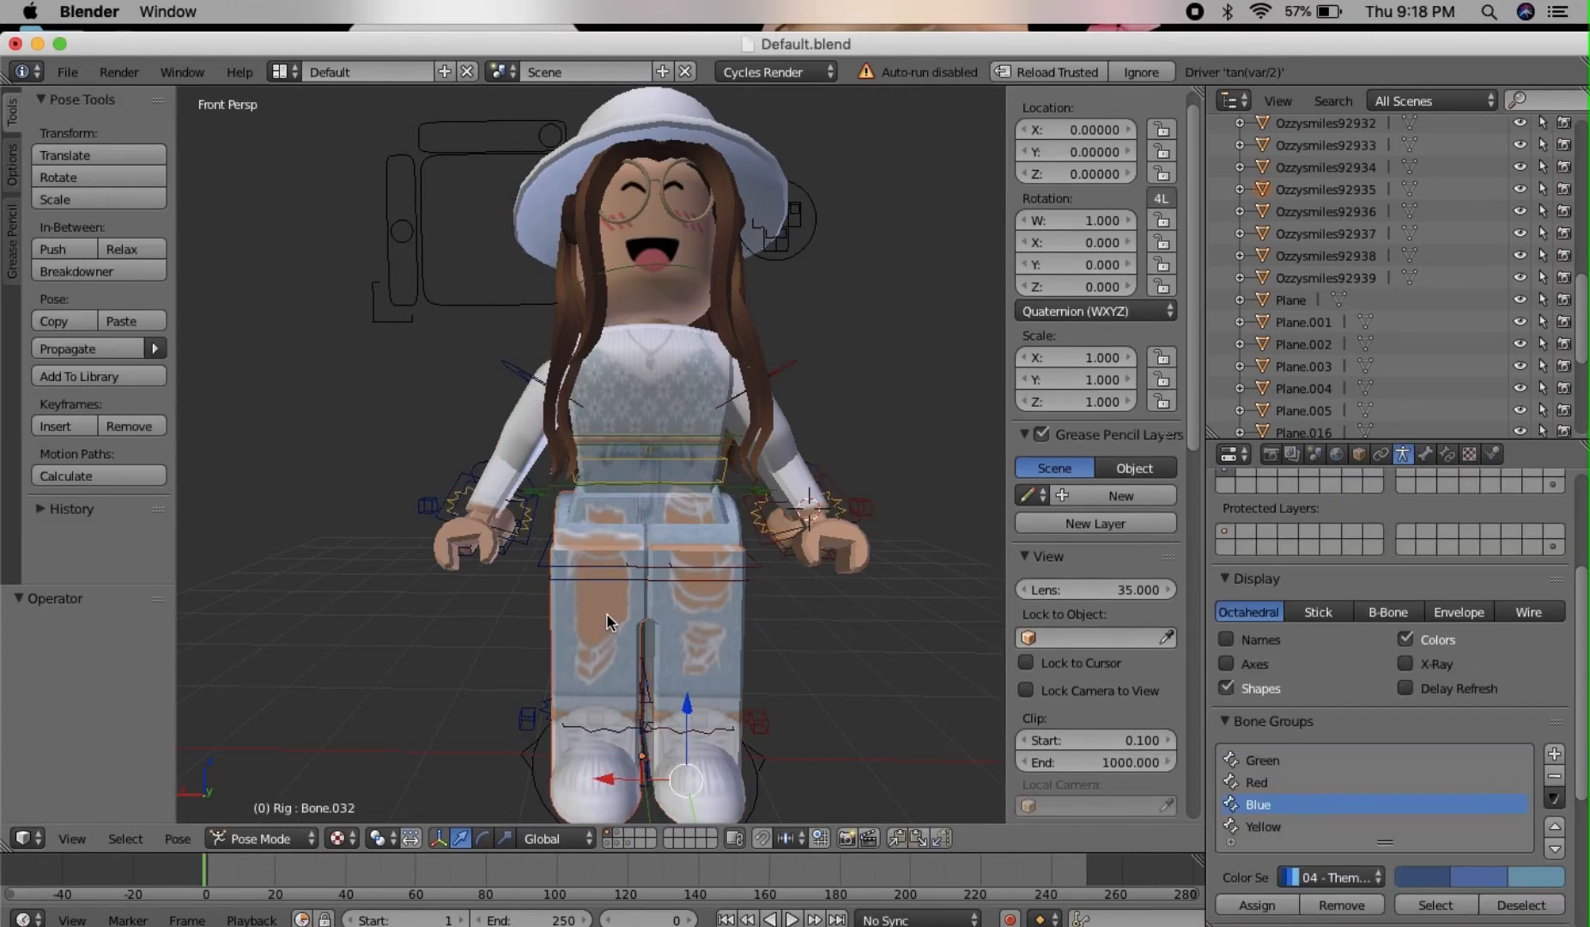
right_click(608, 614)
right_click(608, 615)
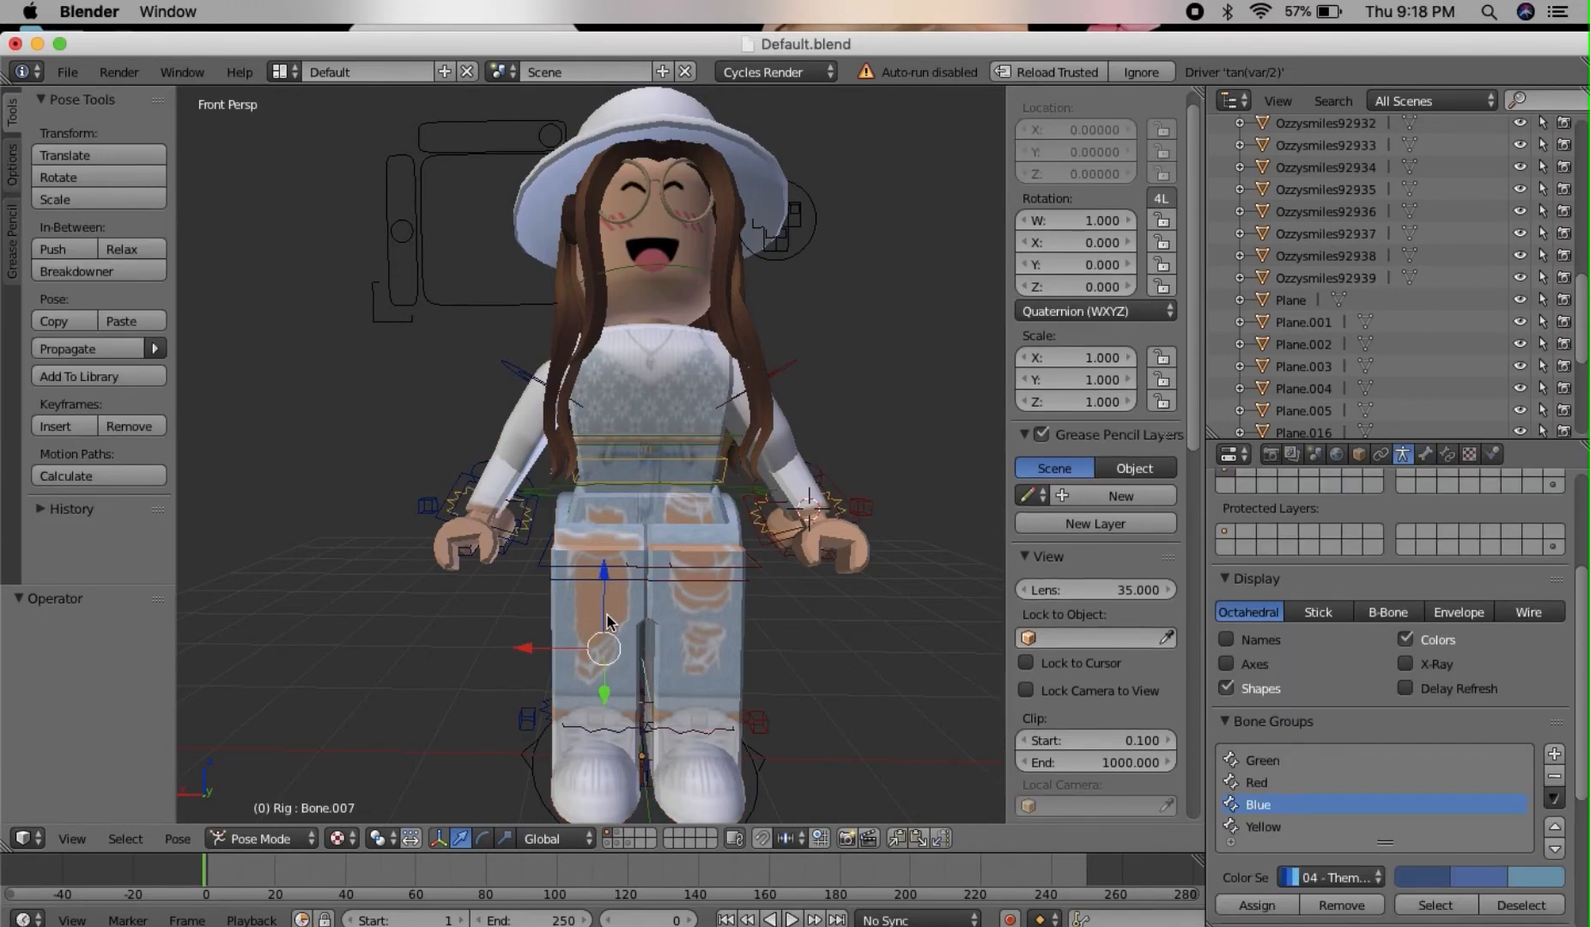
right_click(608, 615)
key("super+z")
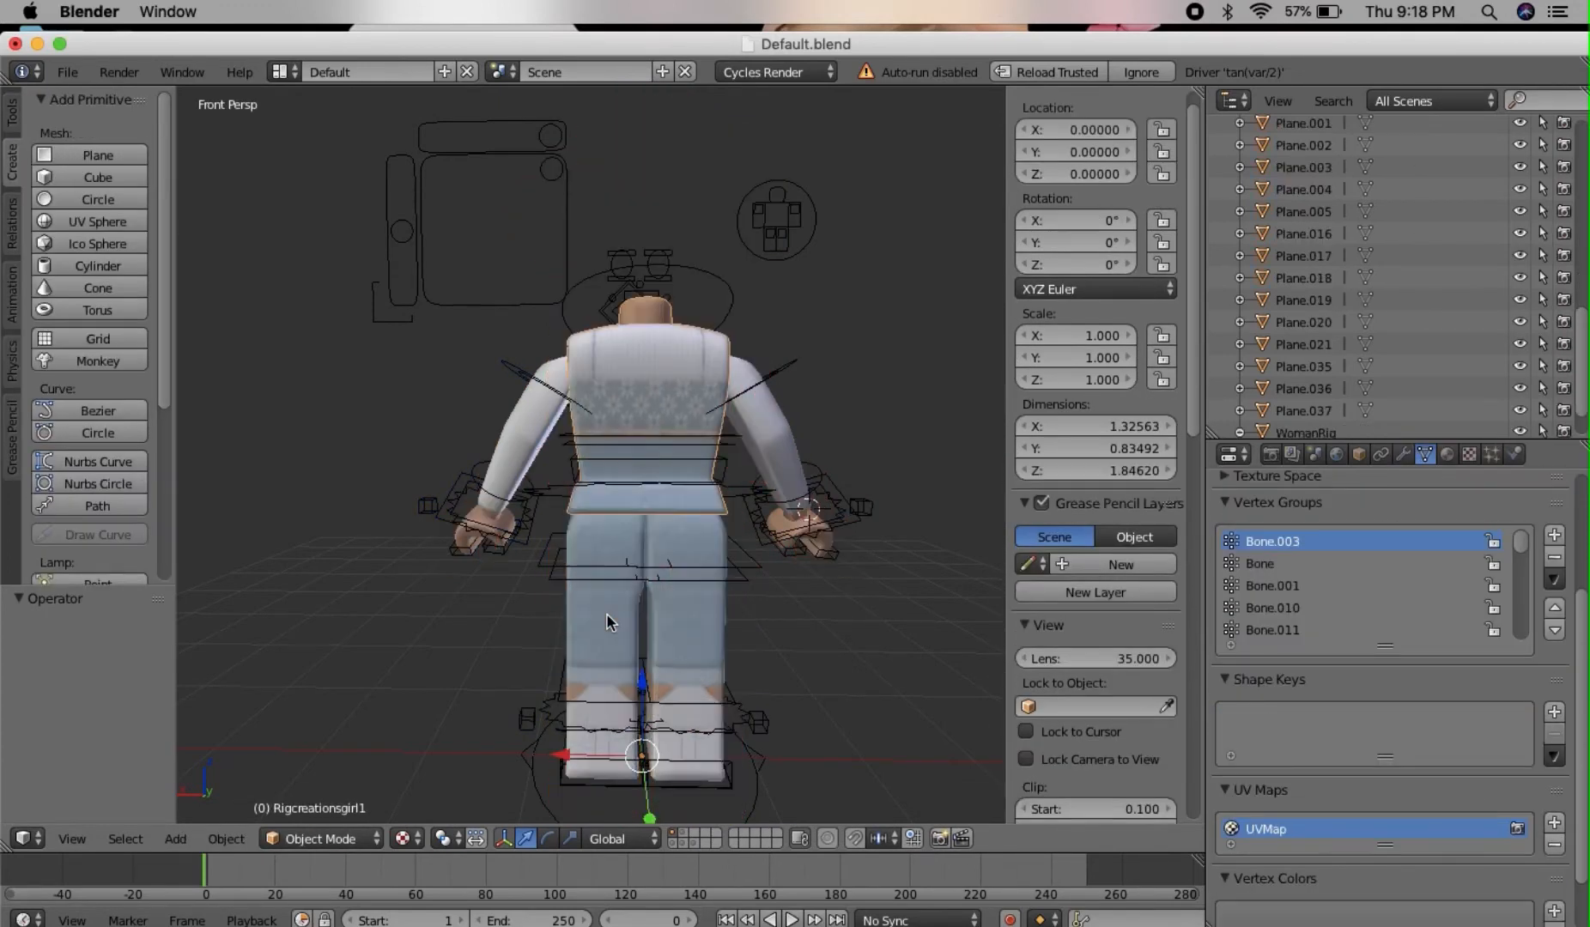
left_click(67, 72)
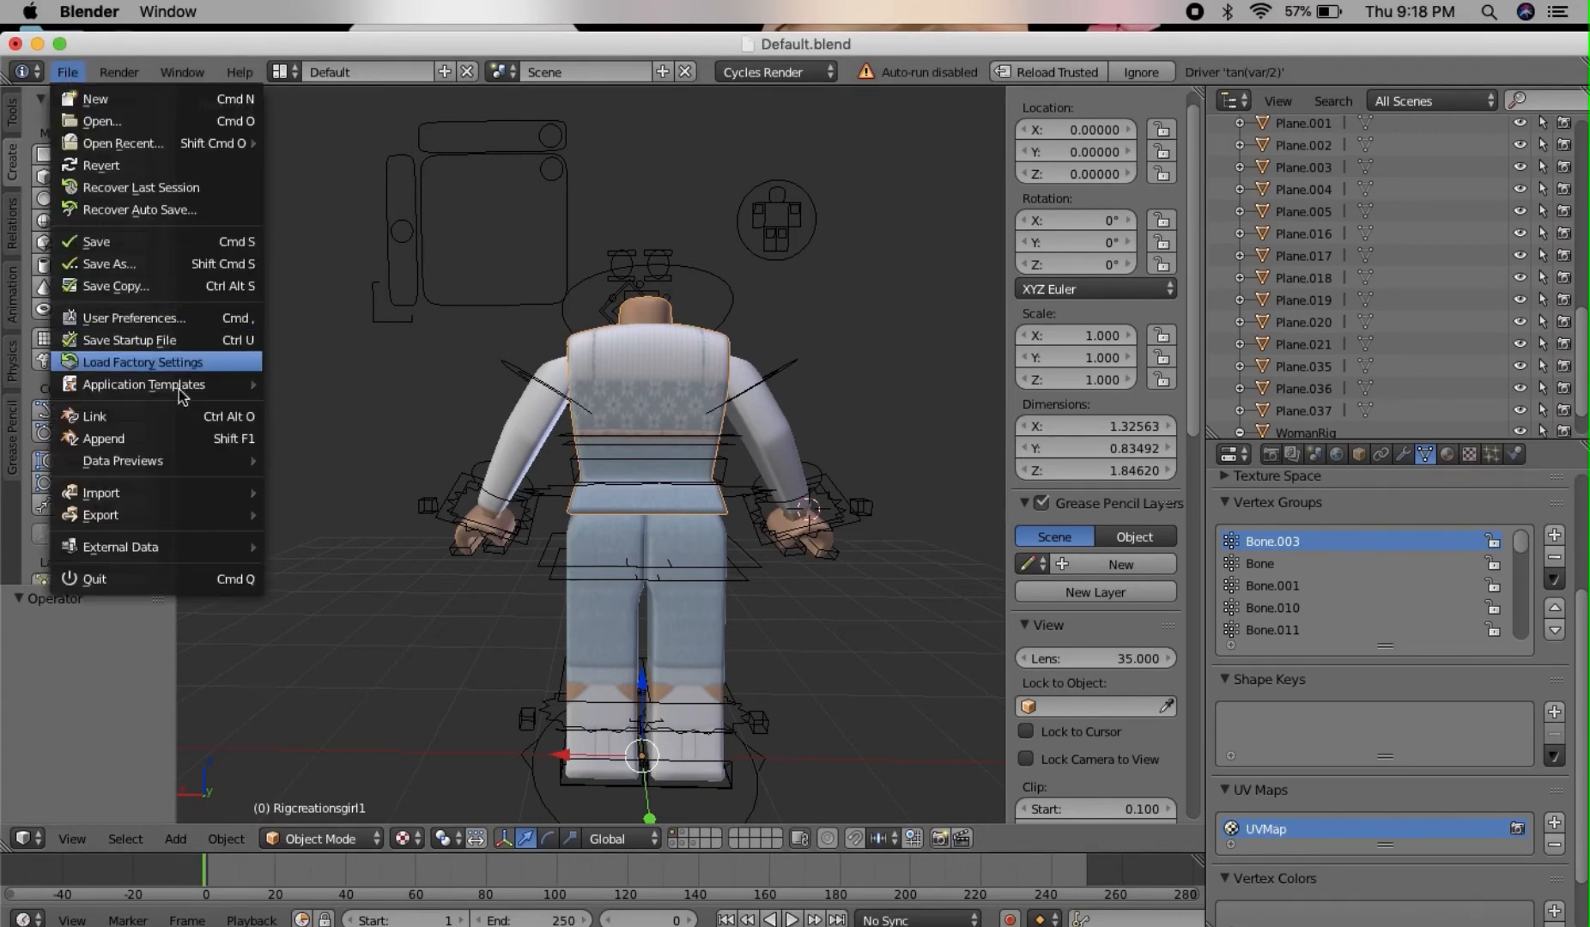
mouse_move(171, 491)
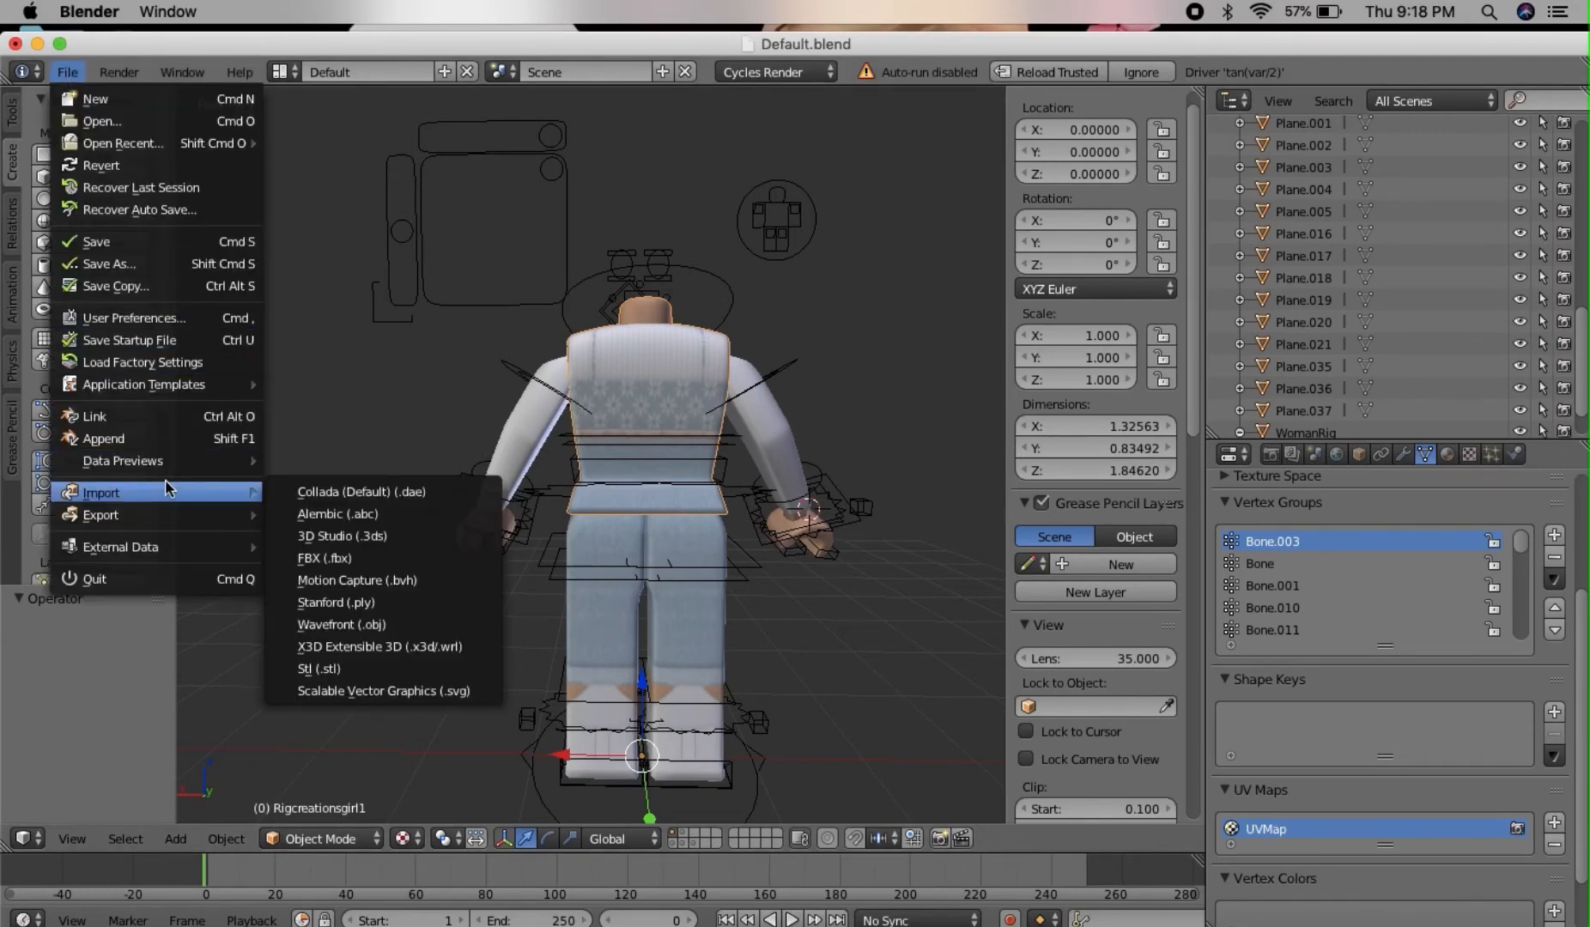
left_click(377, 644)
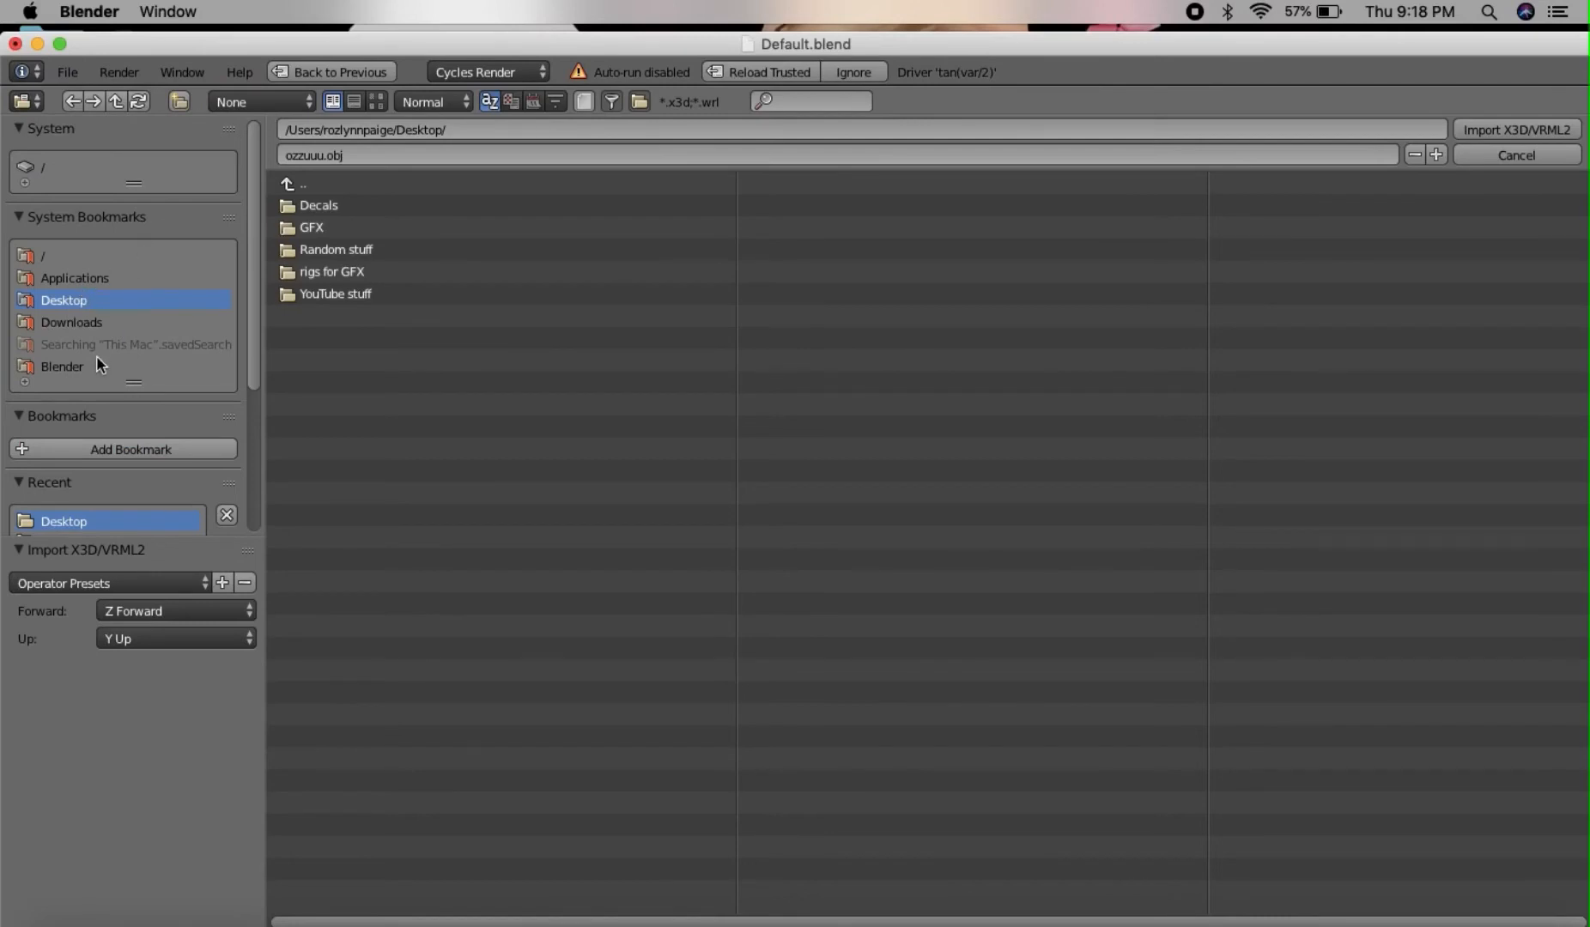
left_click(1517, 155)
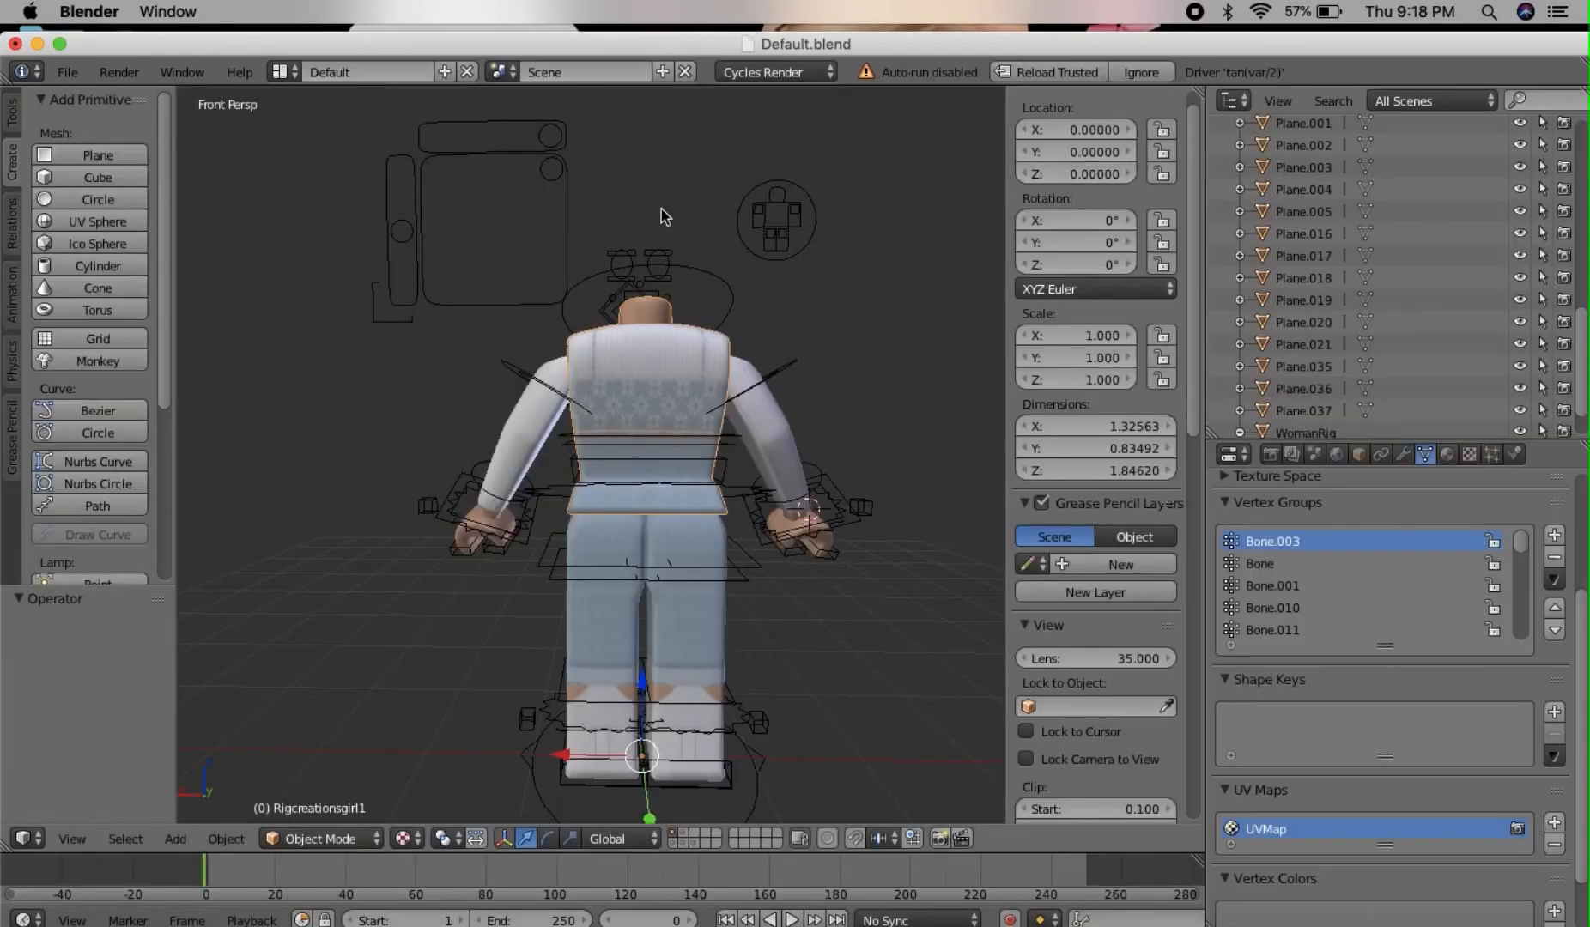
Import the Wavefront model ozzuuu.obj from the Desktop into the rig scene again.
left_click(67, 72)
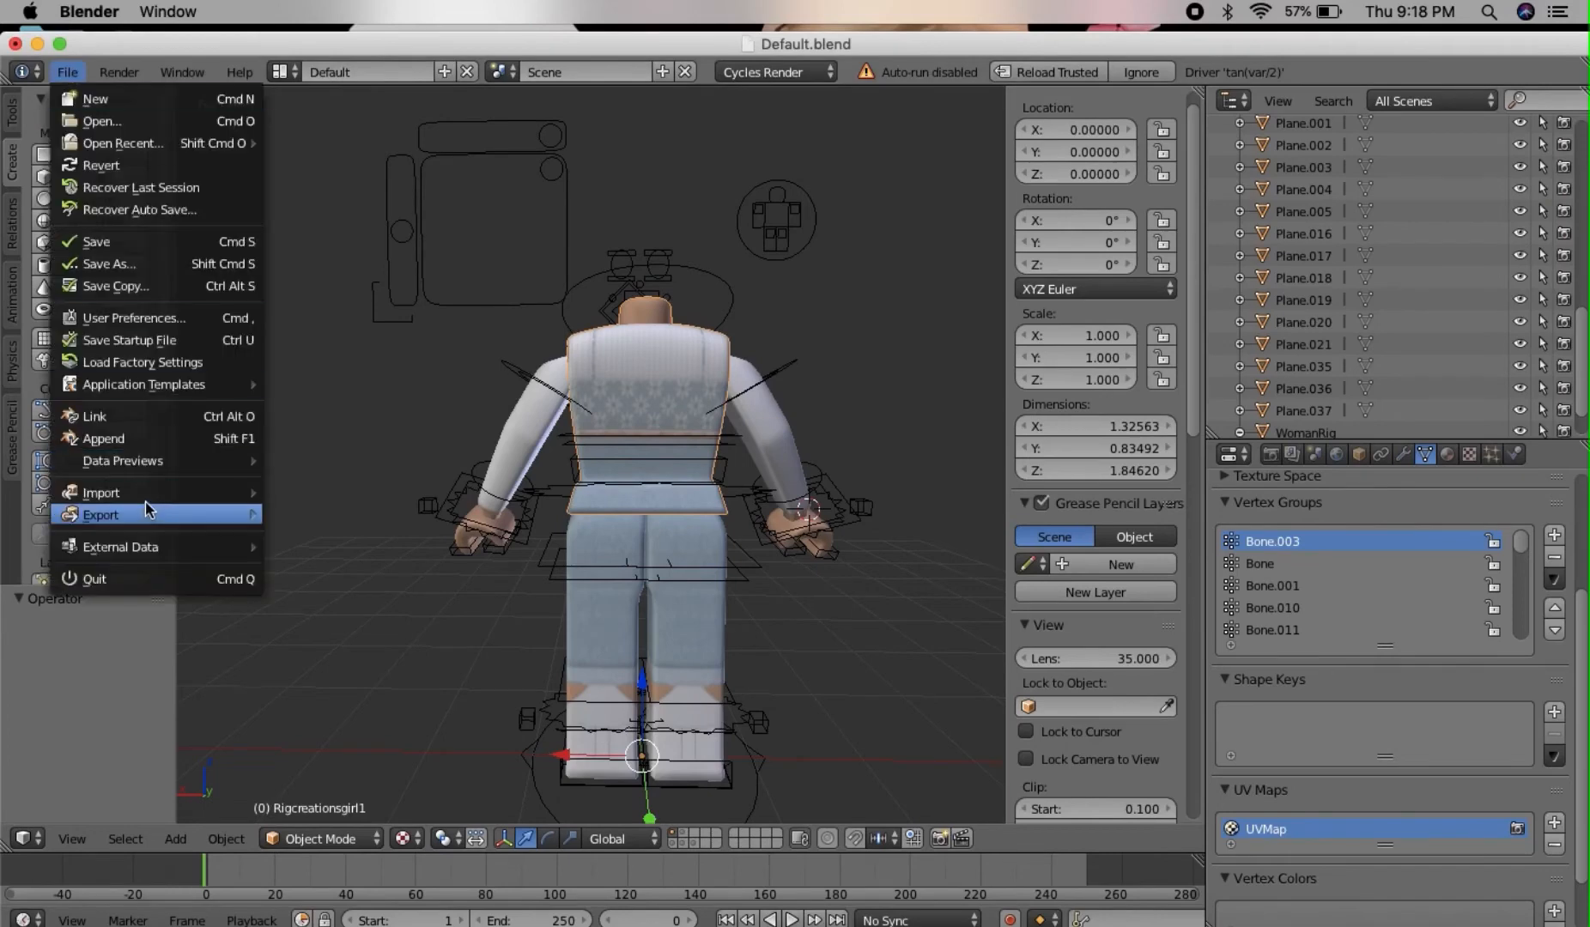
mouse_move(146, 493)
left_click(358, 614)
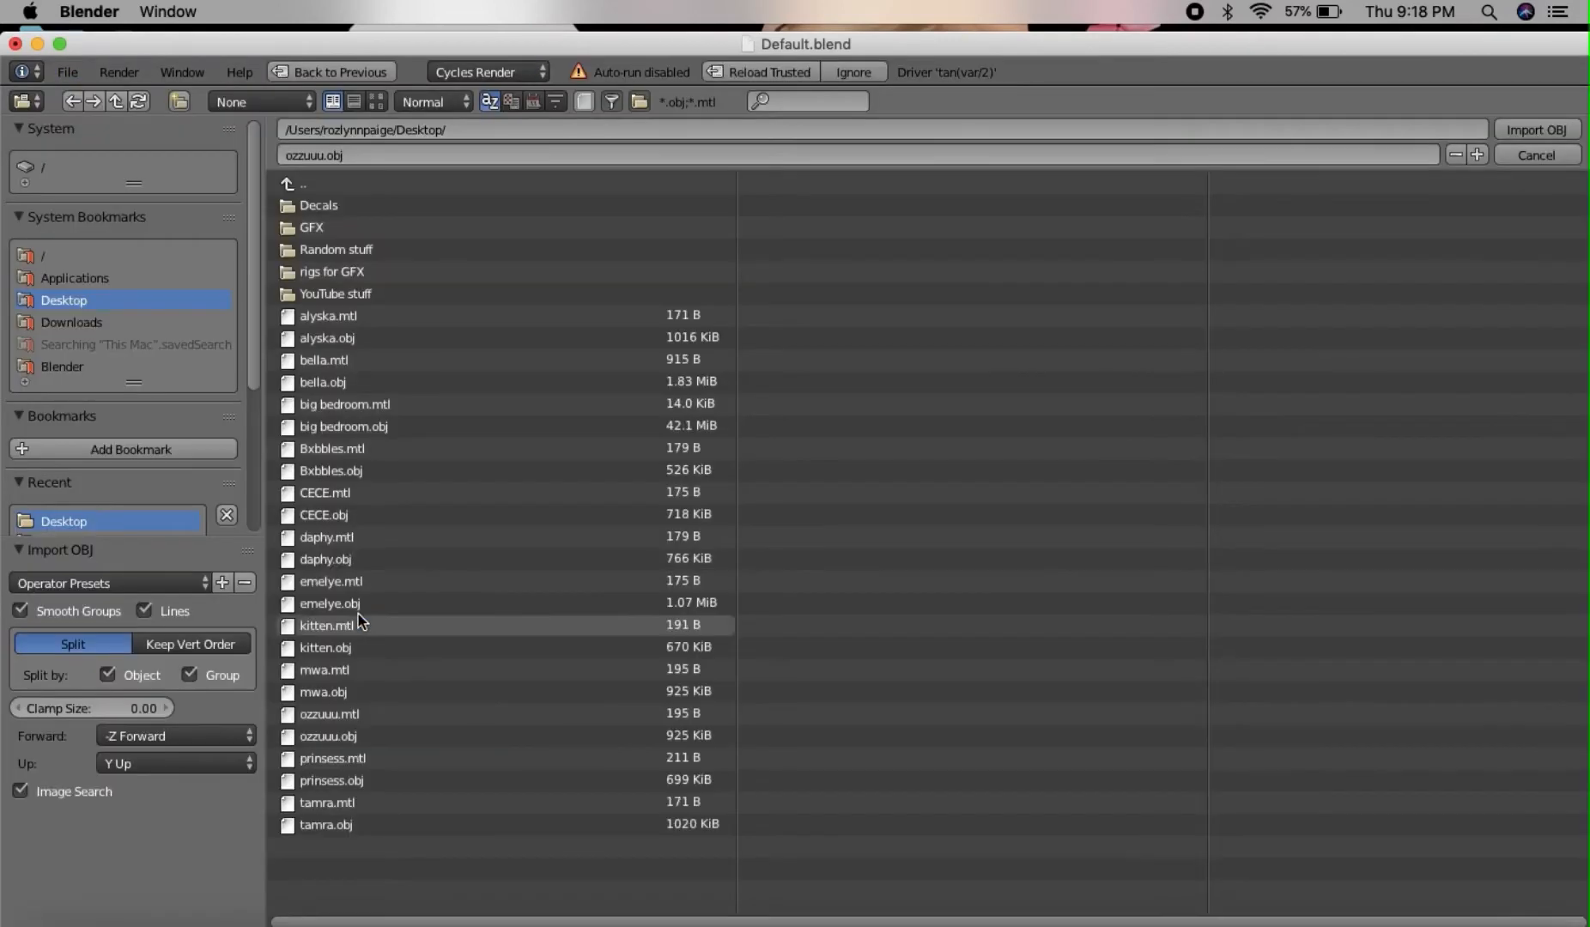
left_click(357, 740)
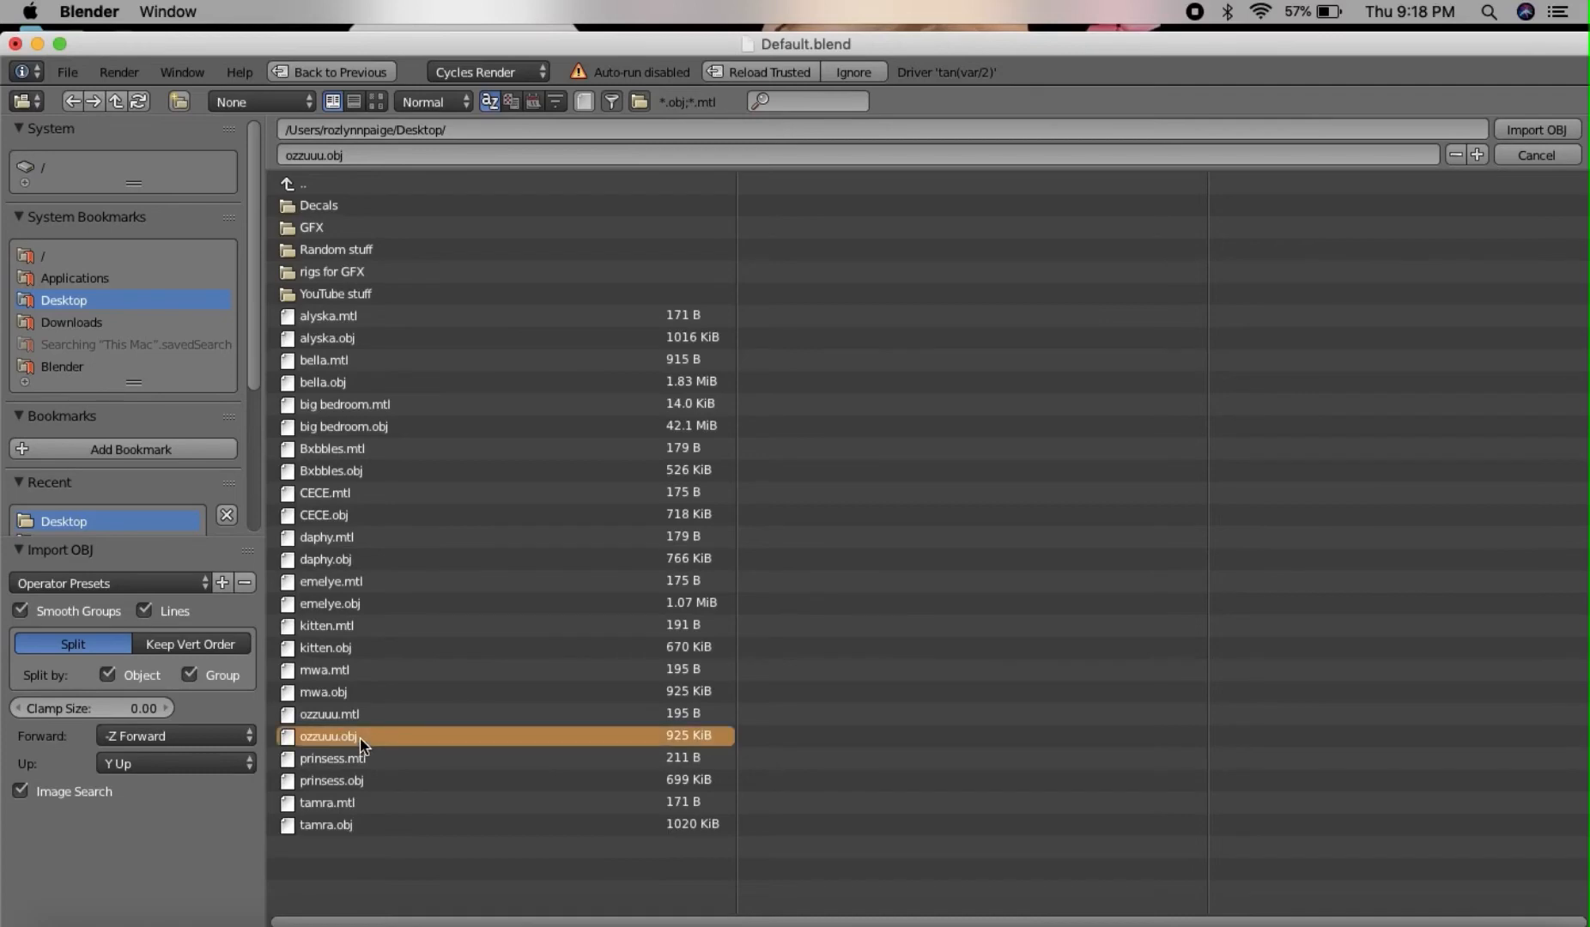
left_click(1537, 130)
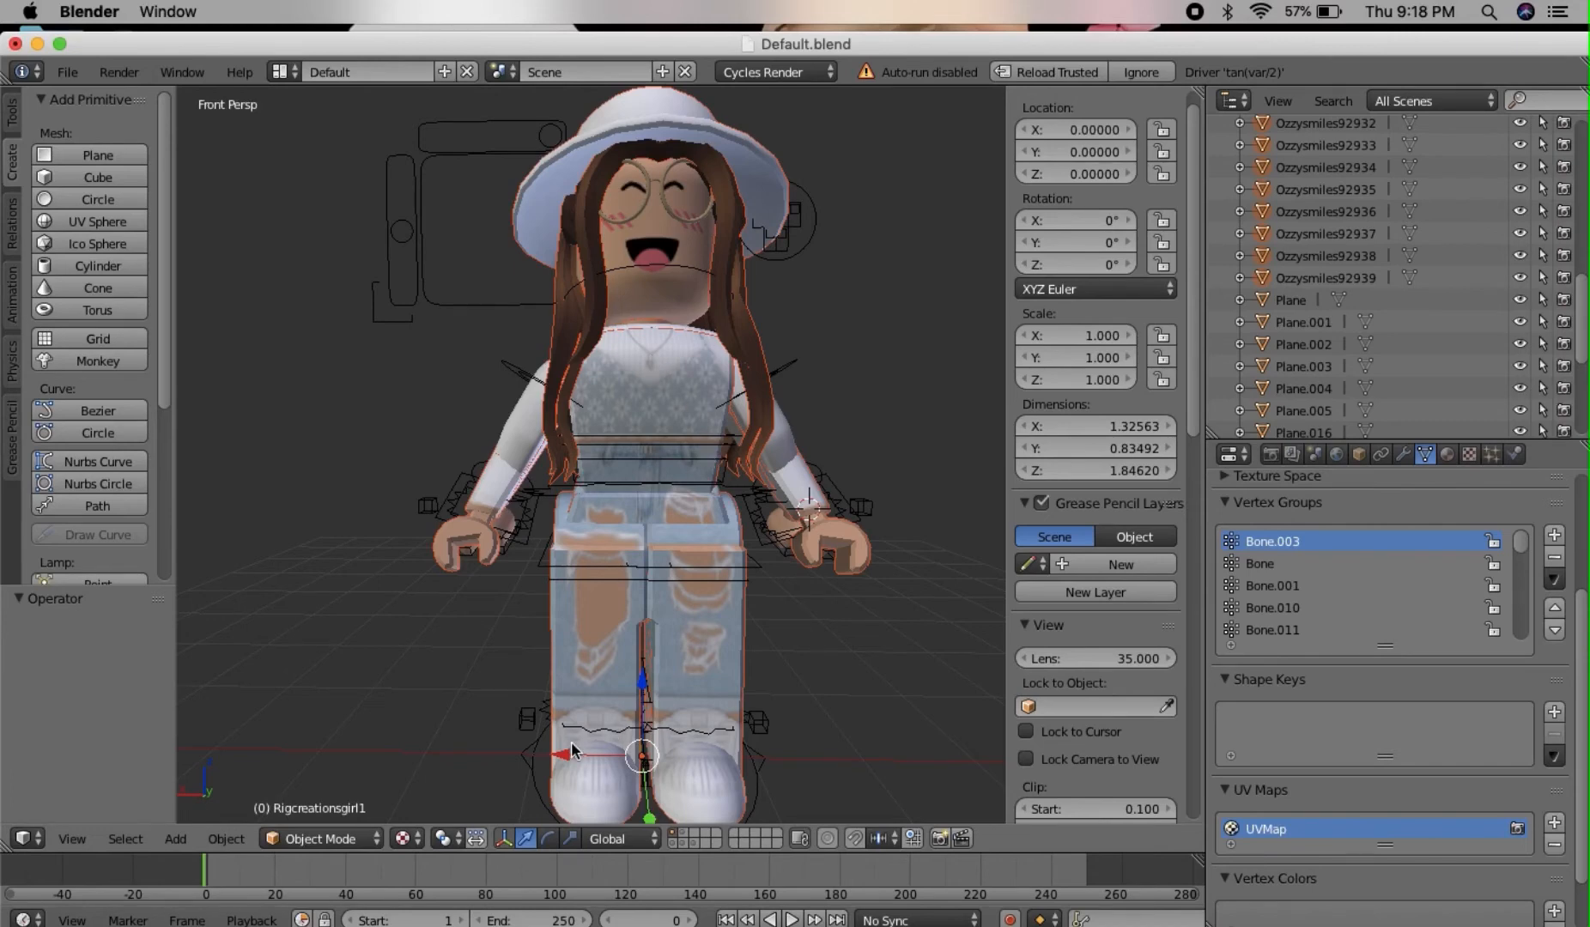
Move the whole imported avatar about 2.921 units along X so it stands beside the rig.
left_click_drag(572, 744, 250, 751)
key("shift+f")
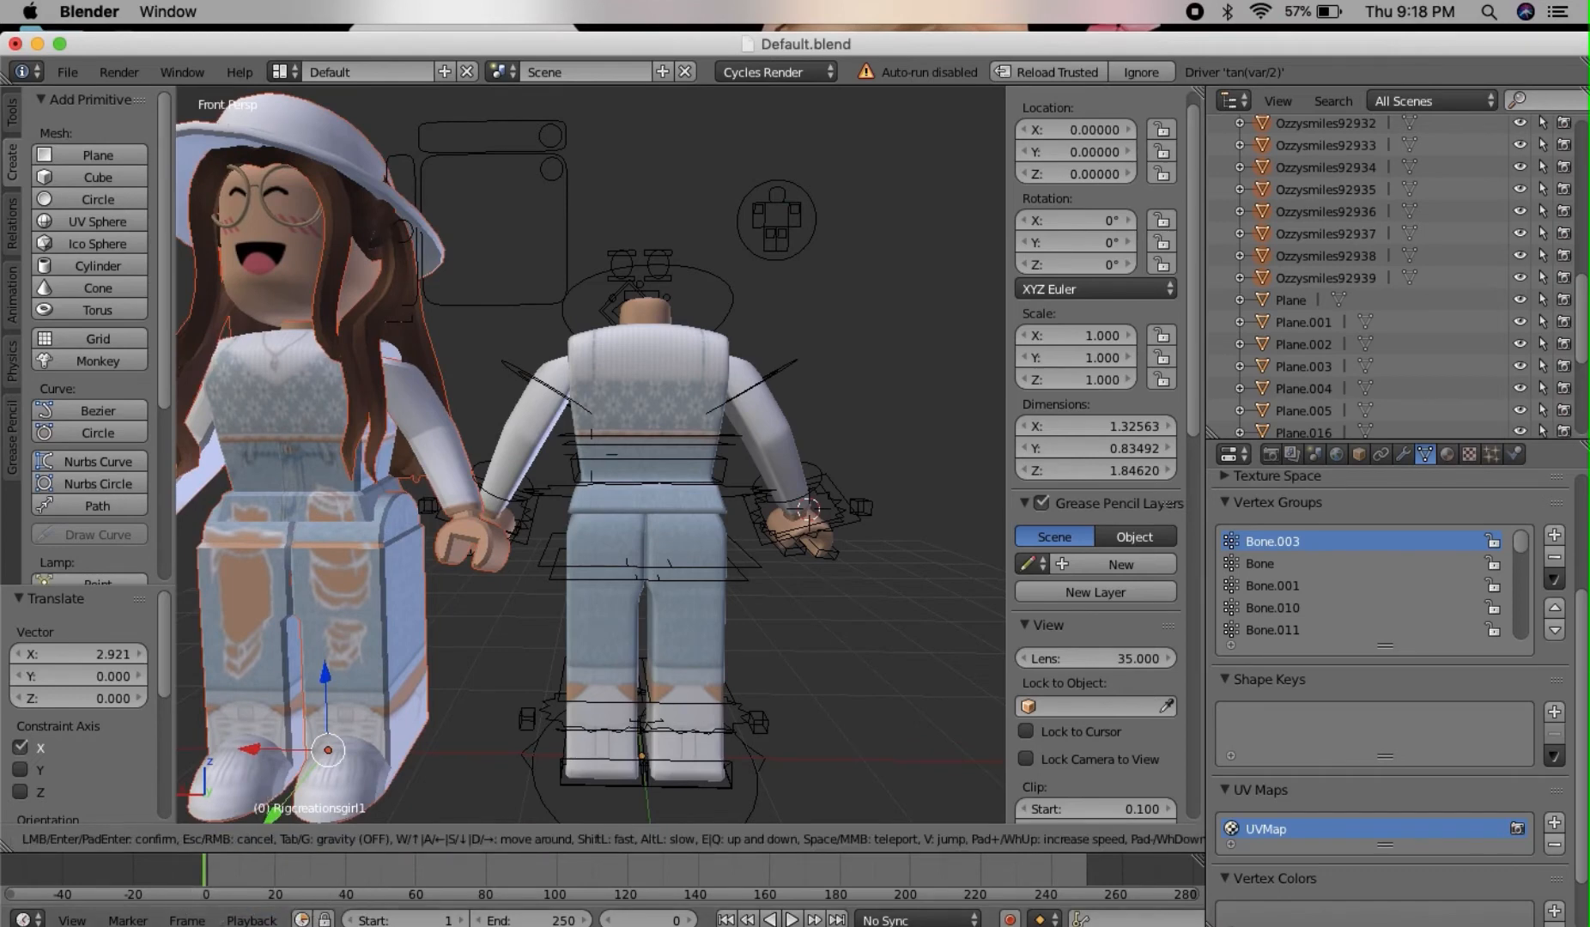
left_click(590, 452)
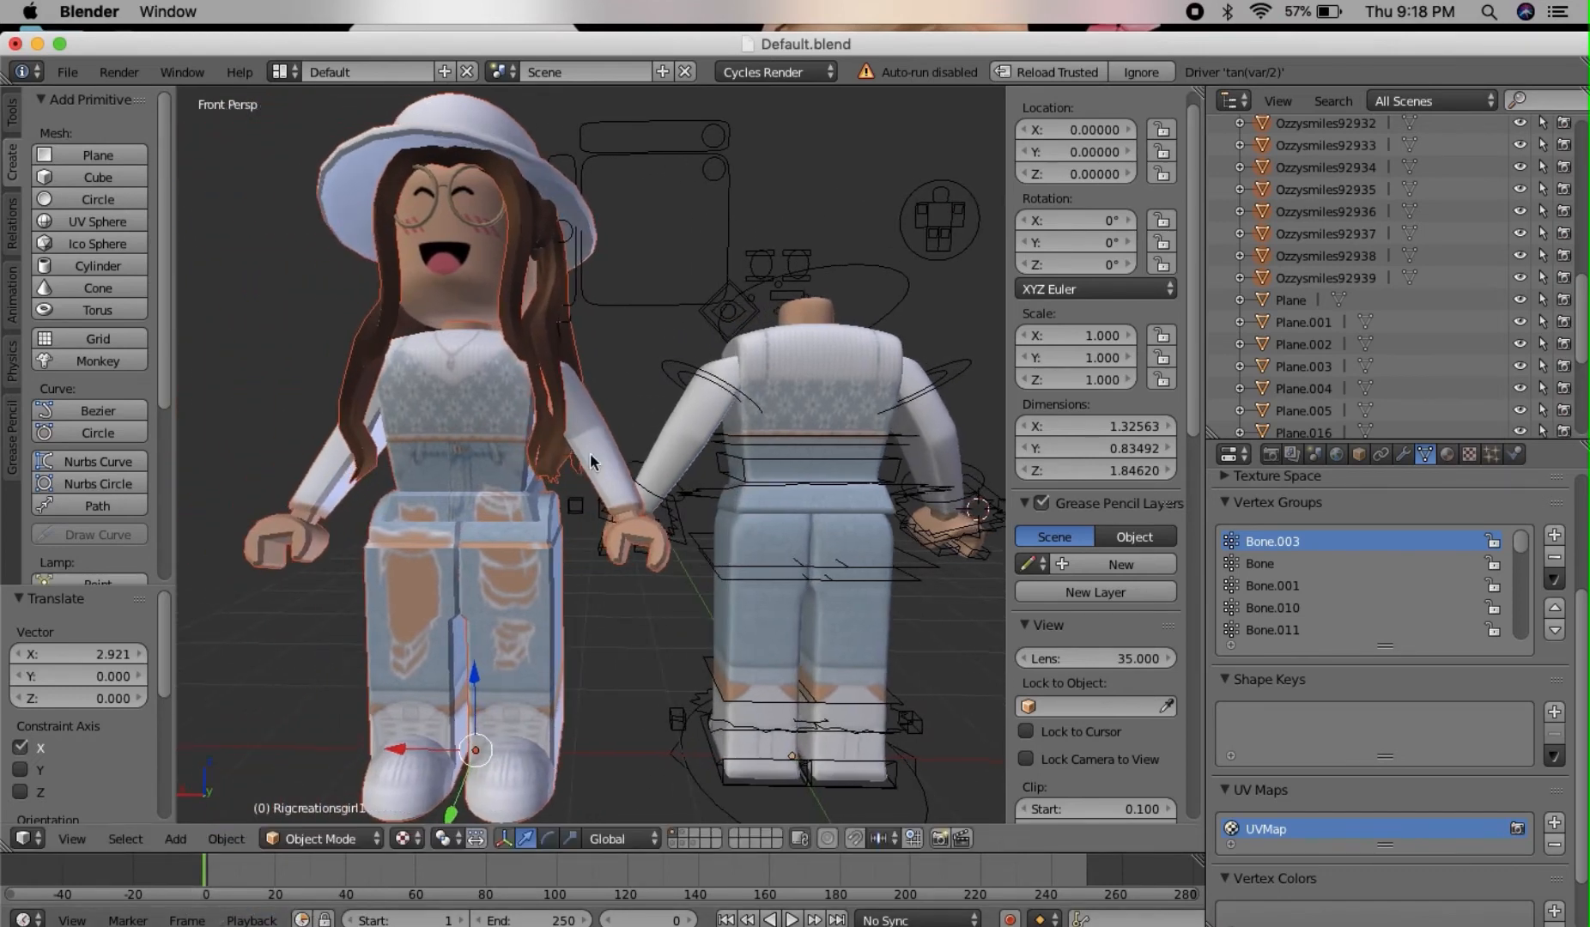
Delete the imported avatar's torso, both arms and both legs, keeping its head, hair, glasses and hat.
right_click(478, 389)
right_click(321, 470)
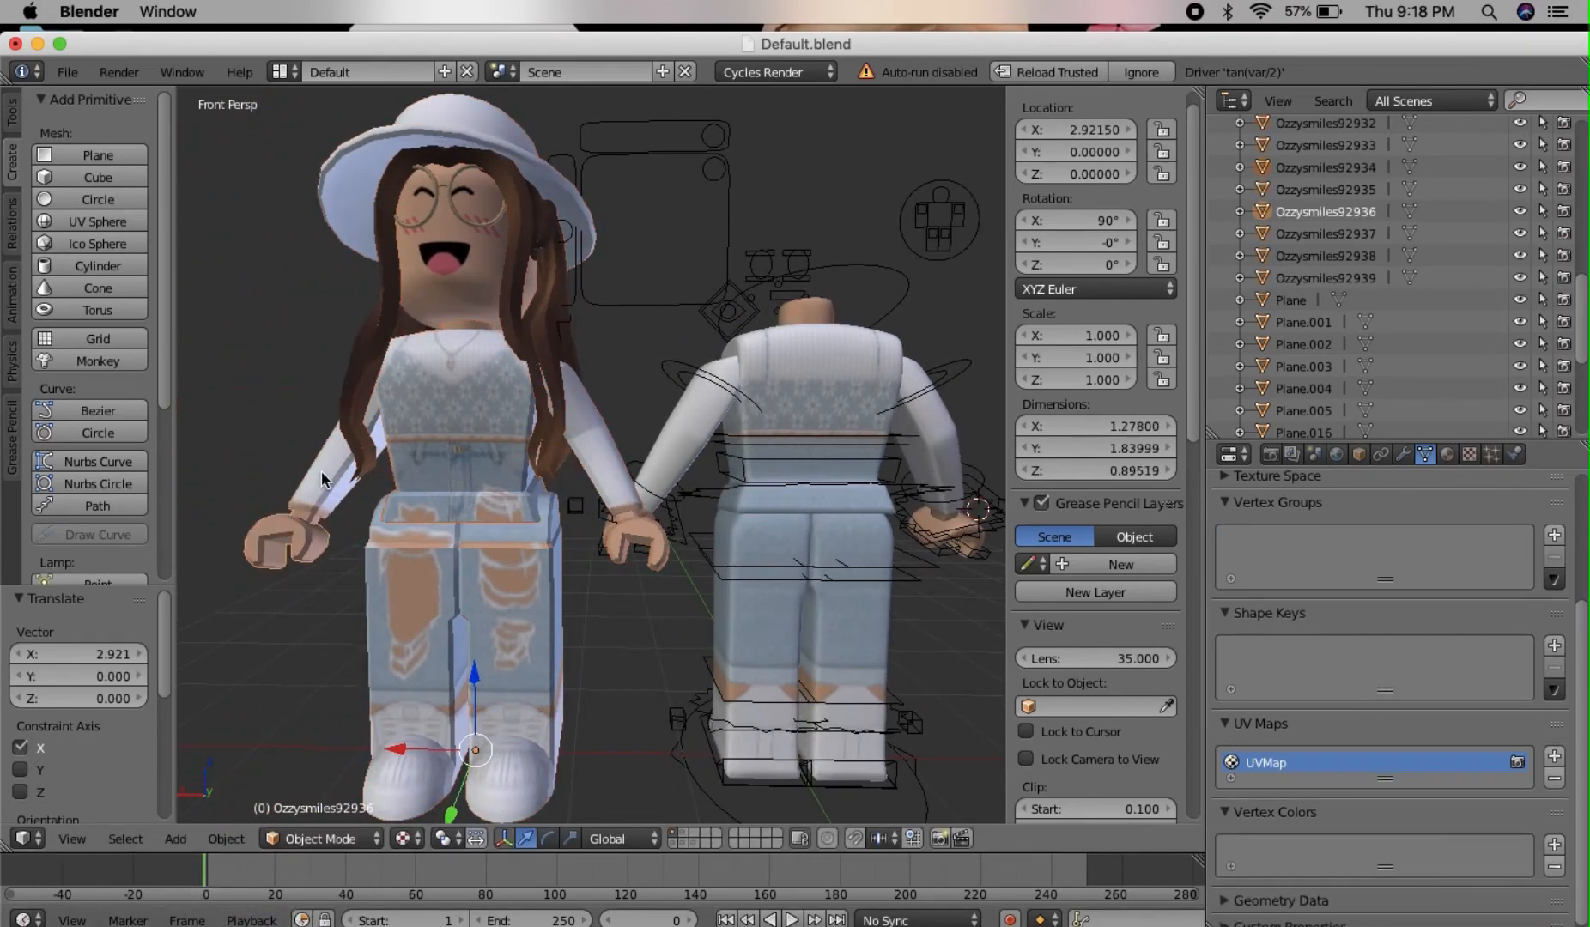
right_click(421, 591)
right_click(484, 601)
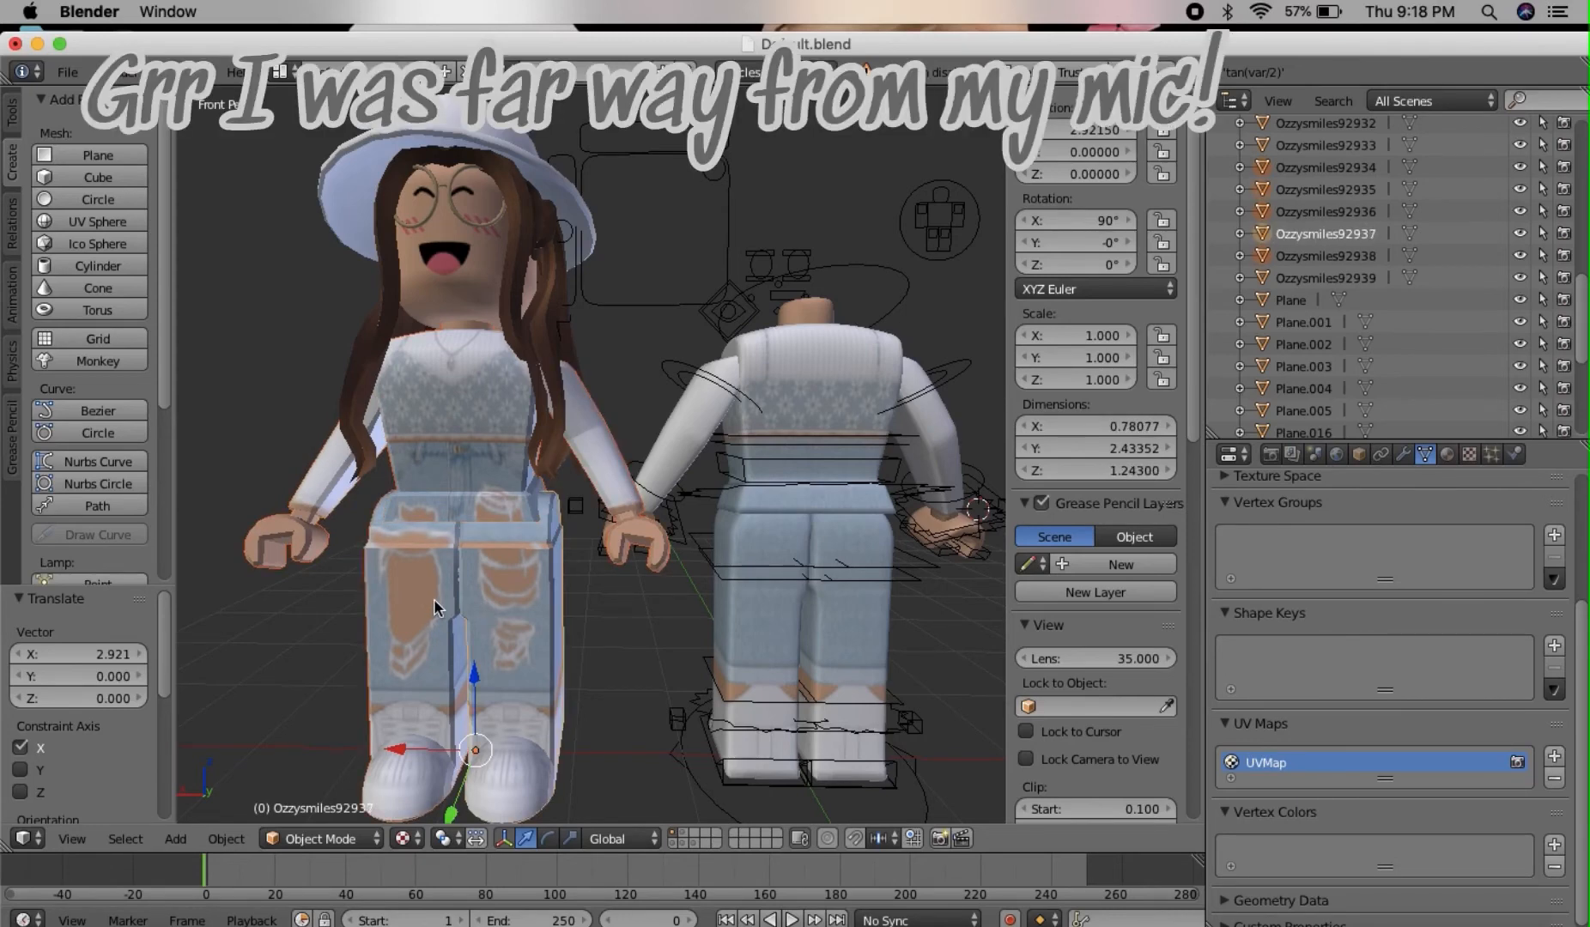
right_click(379, 588)
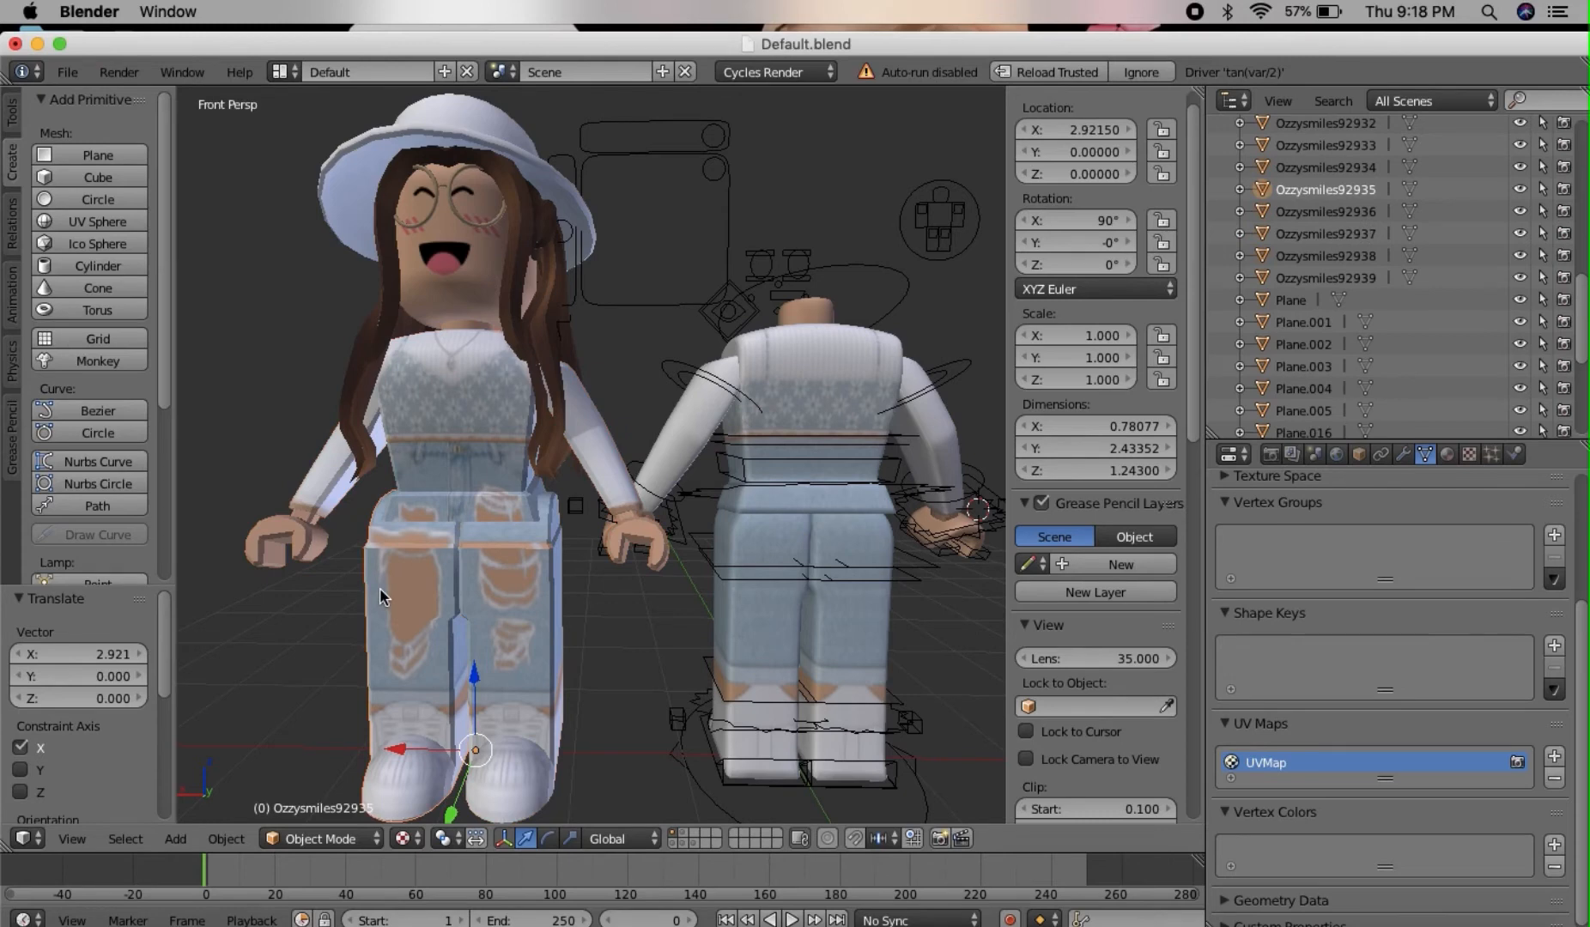
right_click(507, 587, "shift")
right_click(585, 452, "shift")
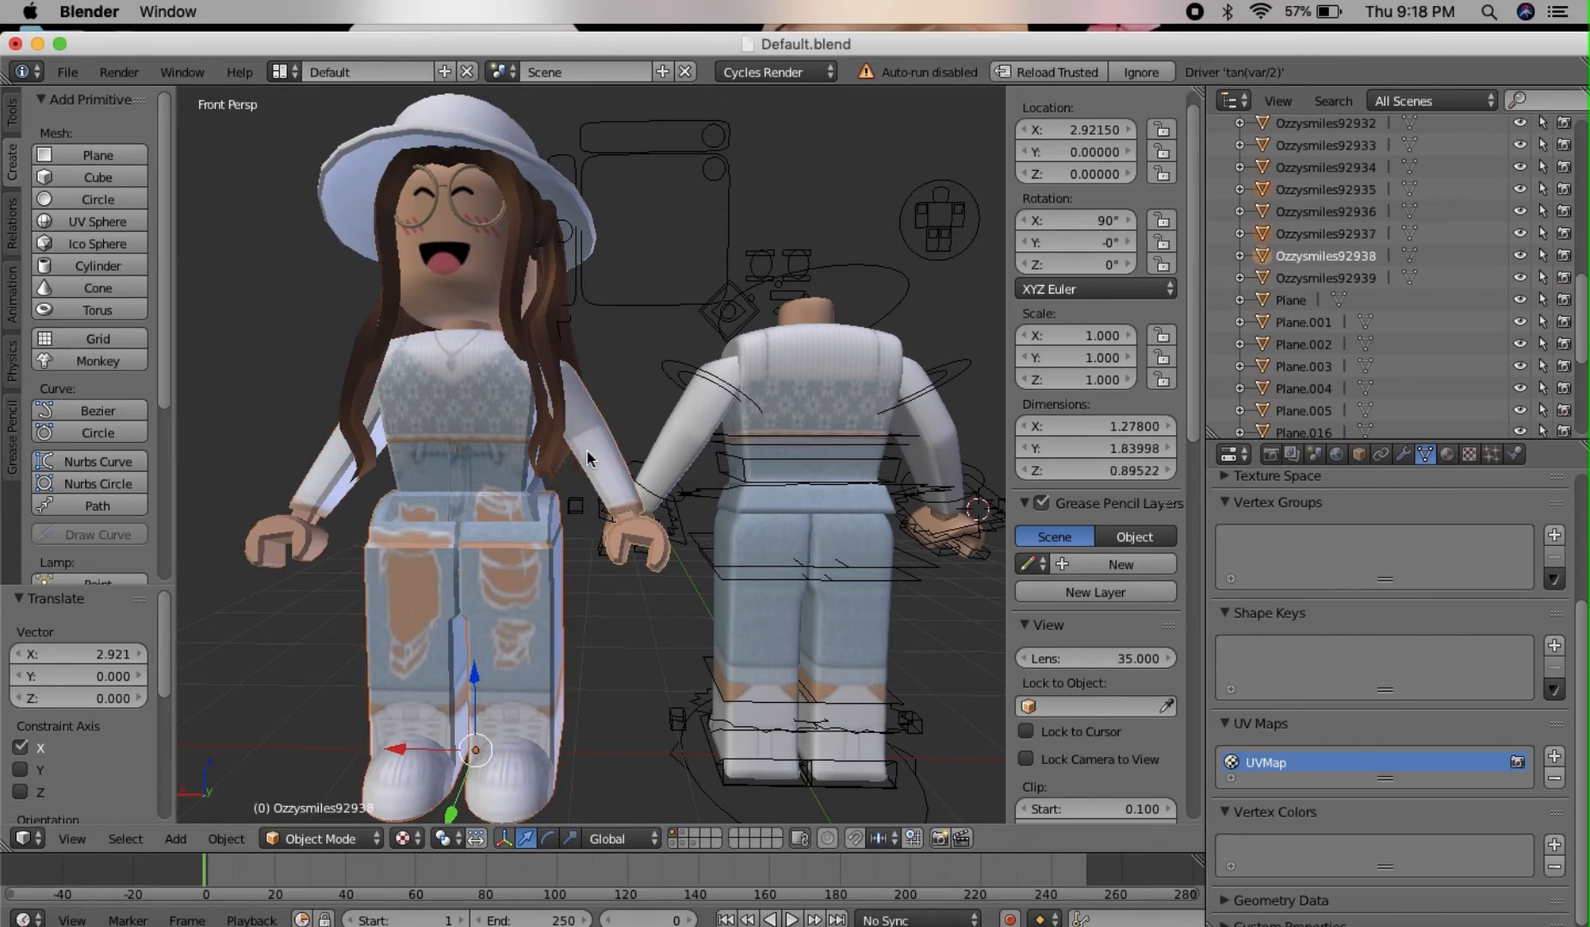
right_click(466, 446)
right_click(316, 467)
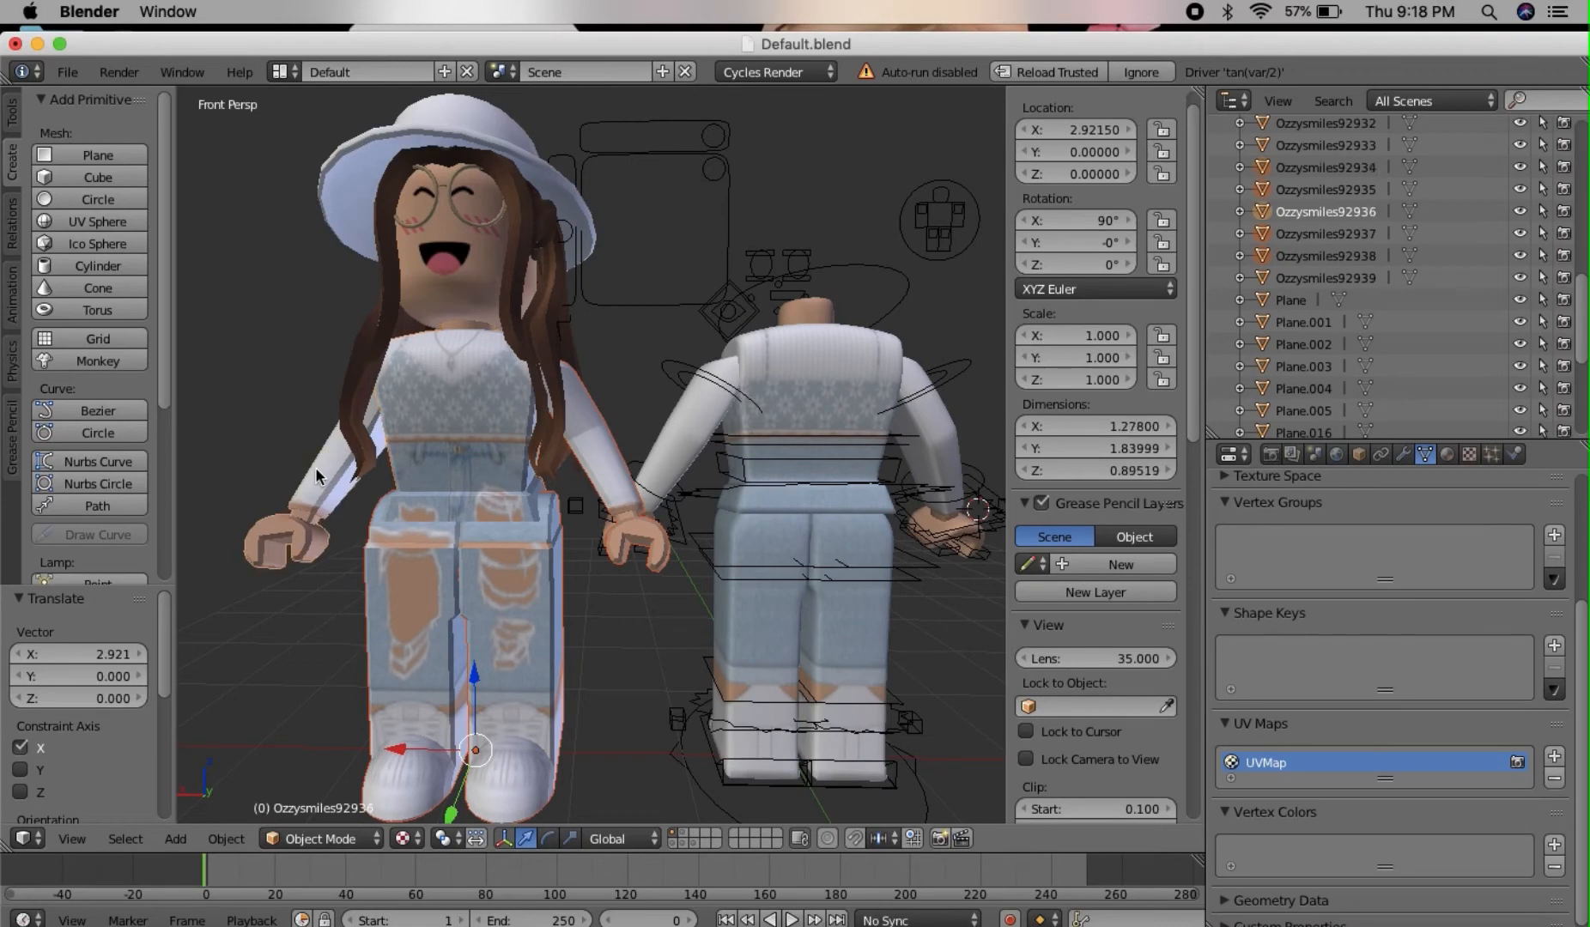
key("Delete")
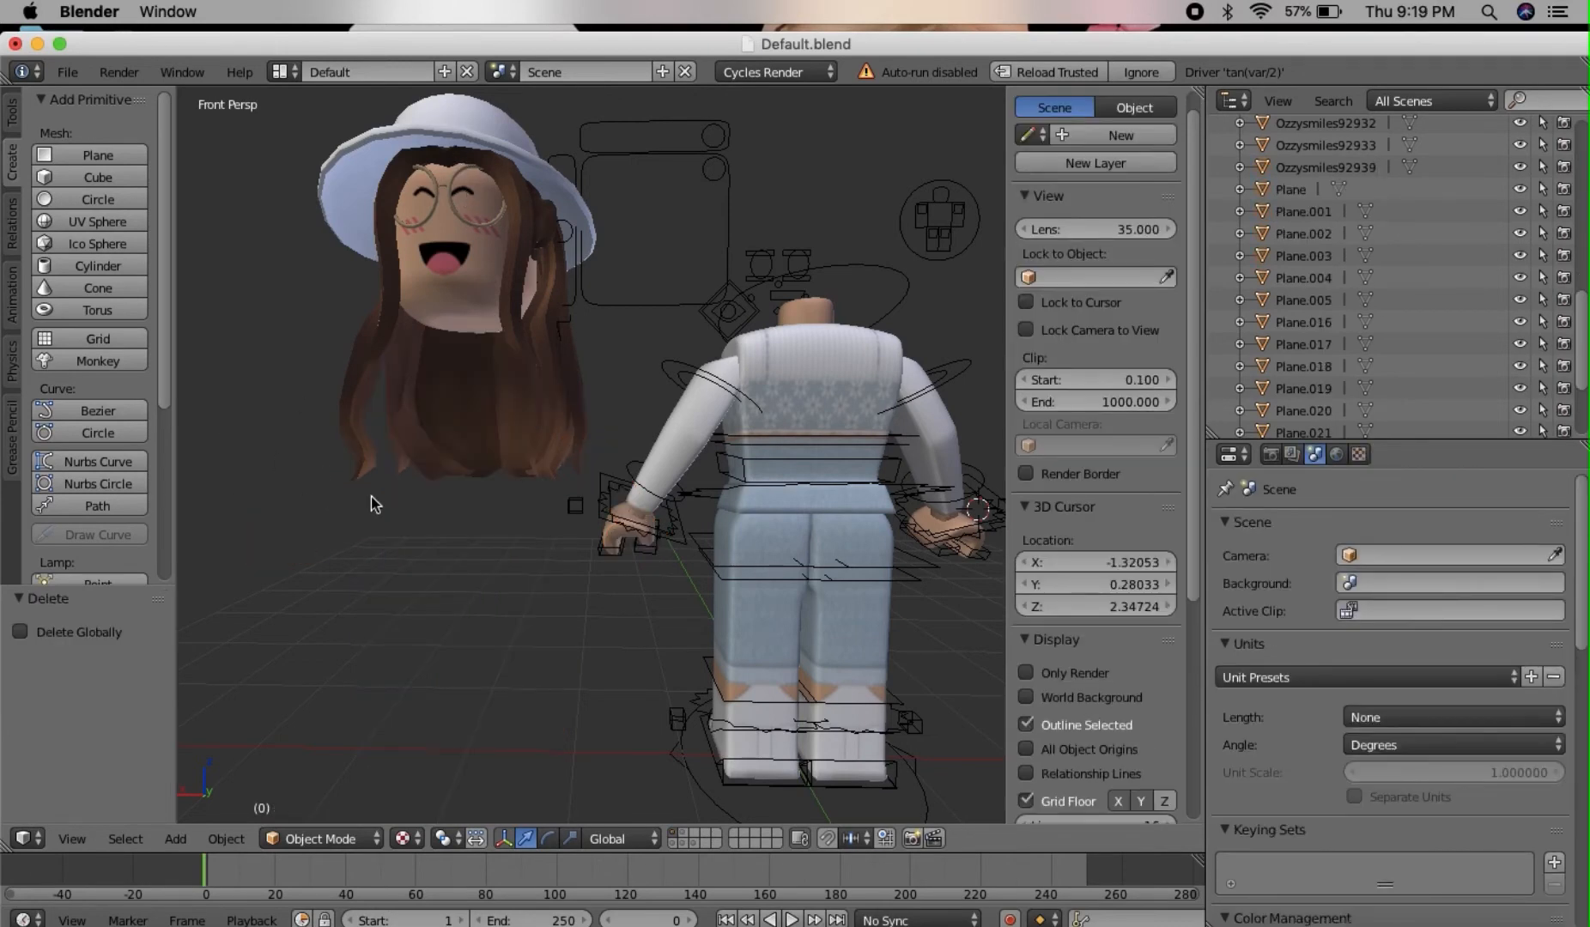
Join the imported head, glasses, hair and hat into one object and set its origin with Origin to Geometry.
right_click(450, 289)
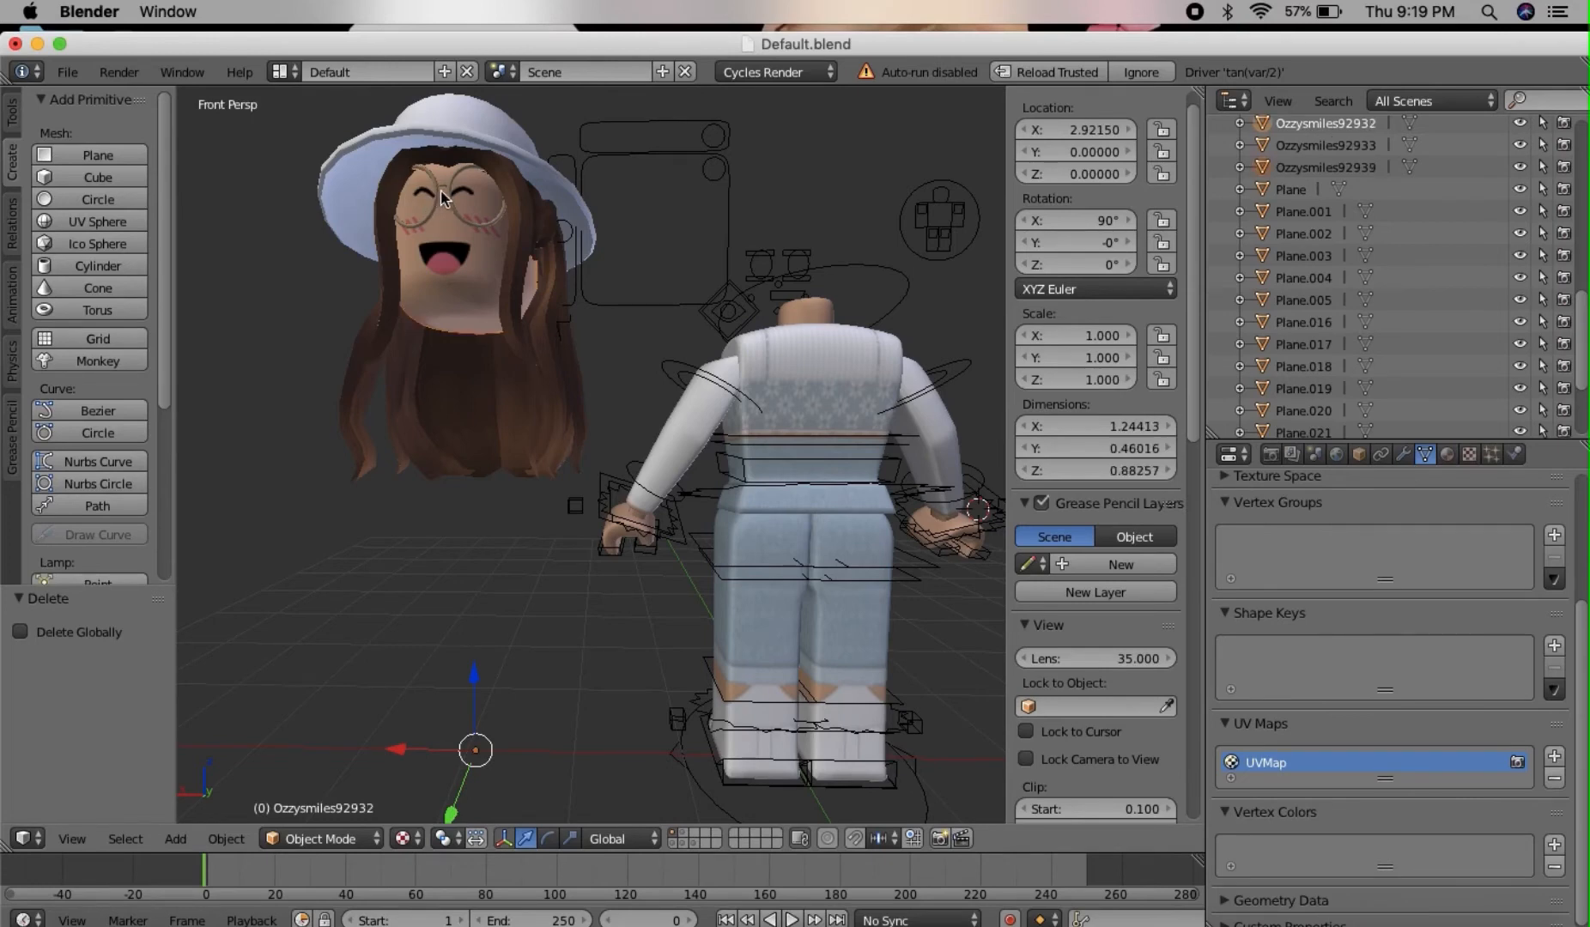
right_click(398, 167)
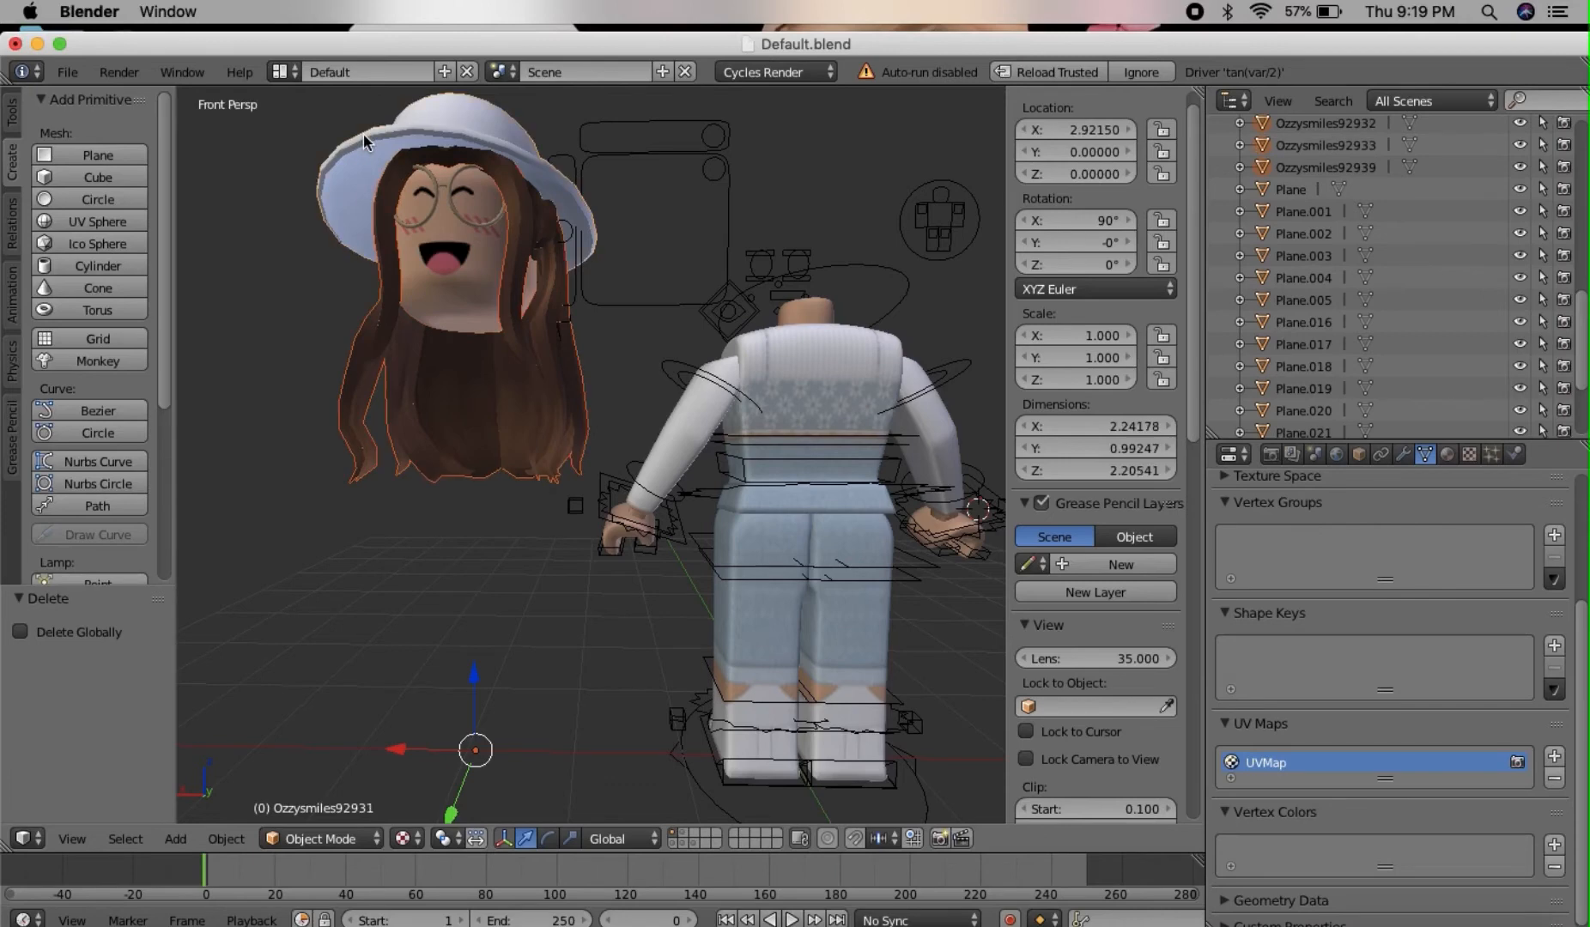
right_click(347, 177)
left_click(13, 116)
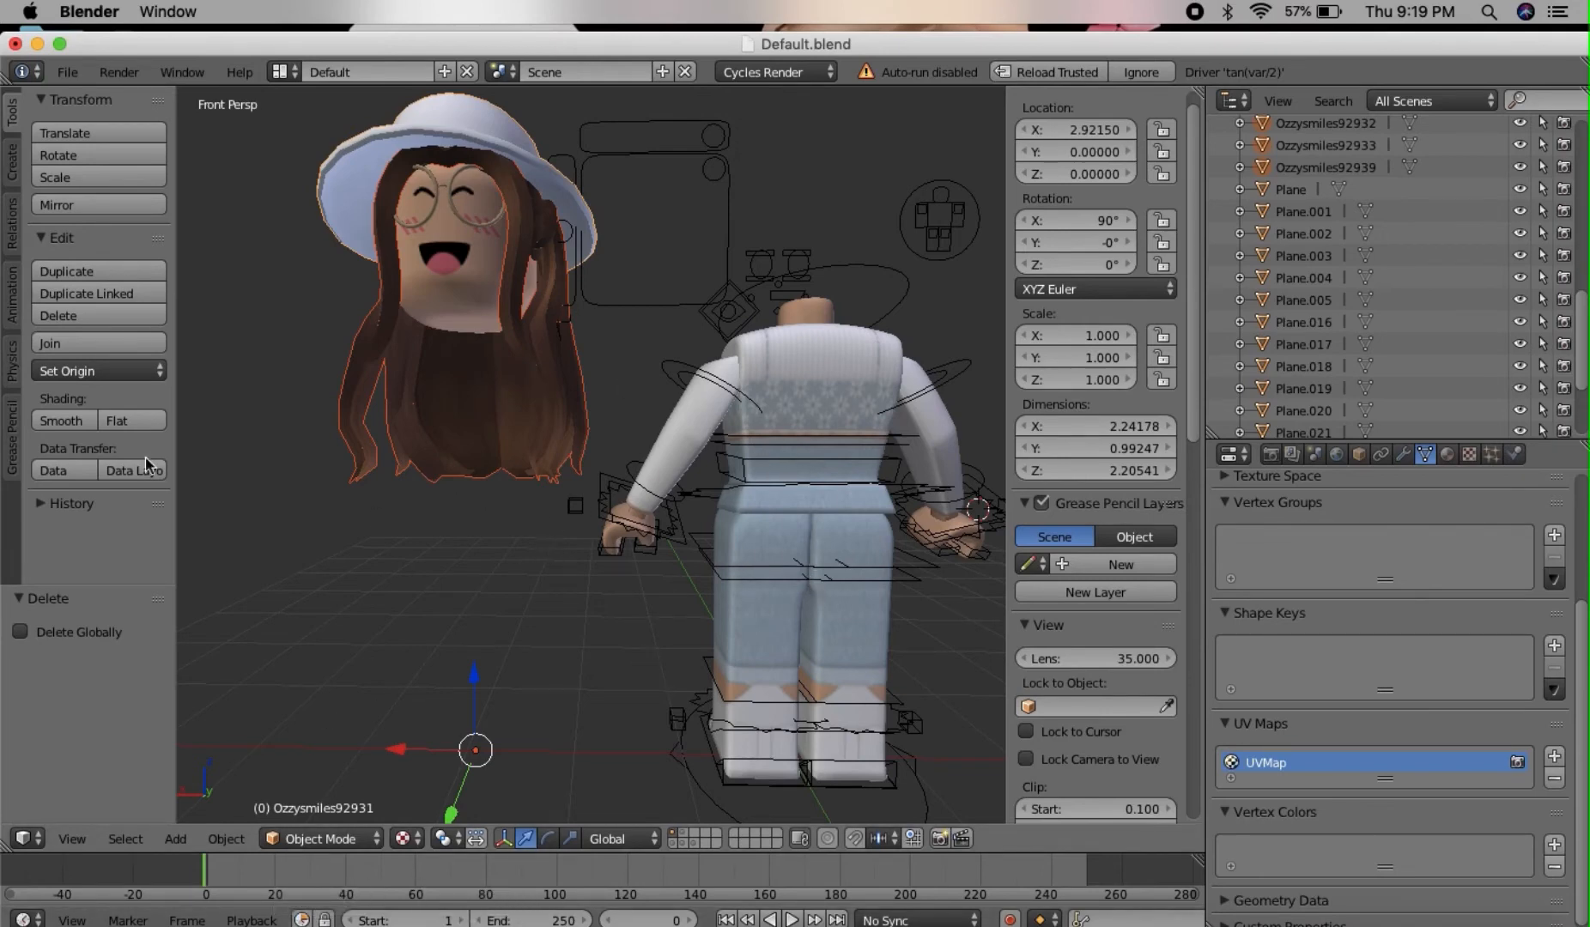
left_click(71, 344)
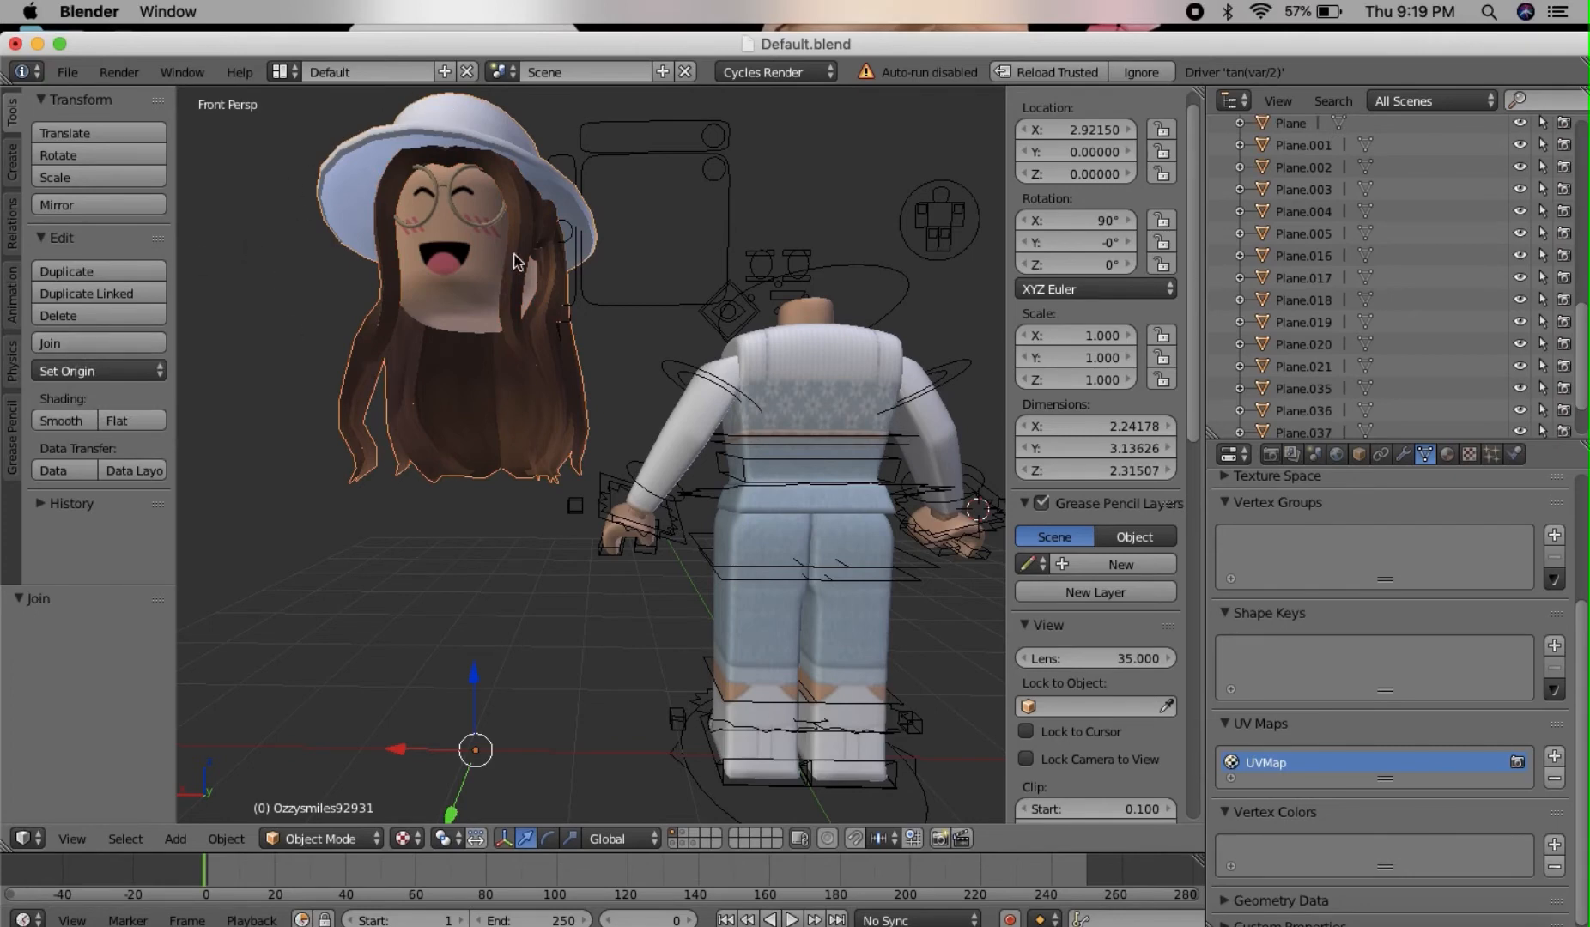
left_click(143, 375)
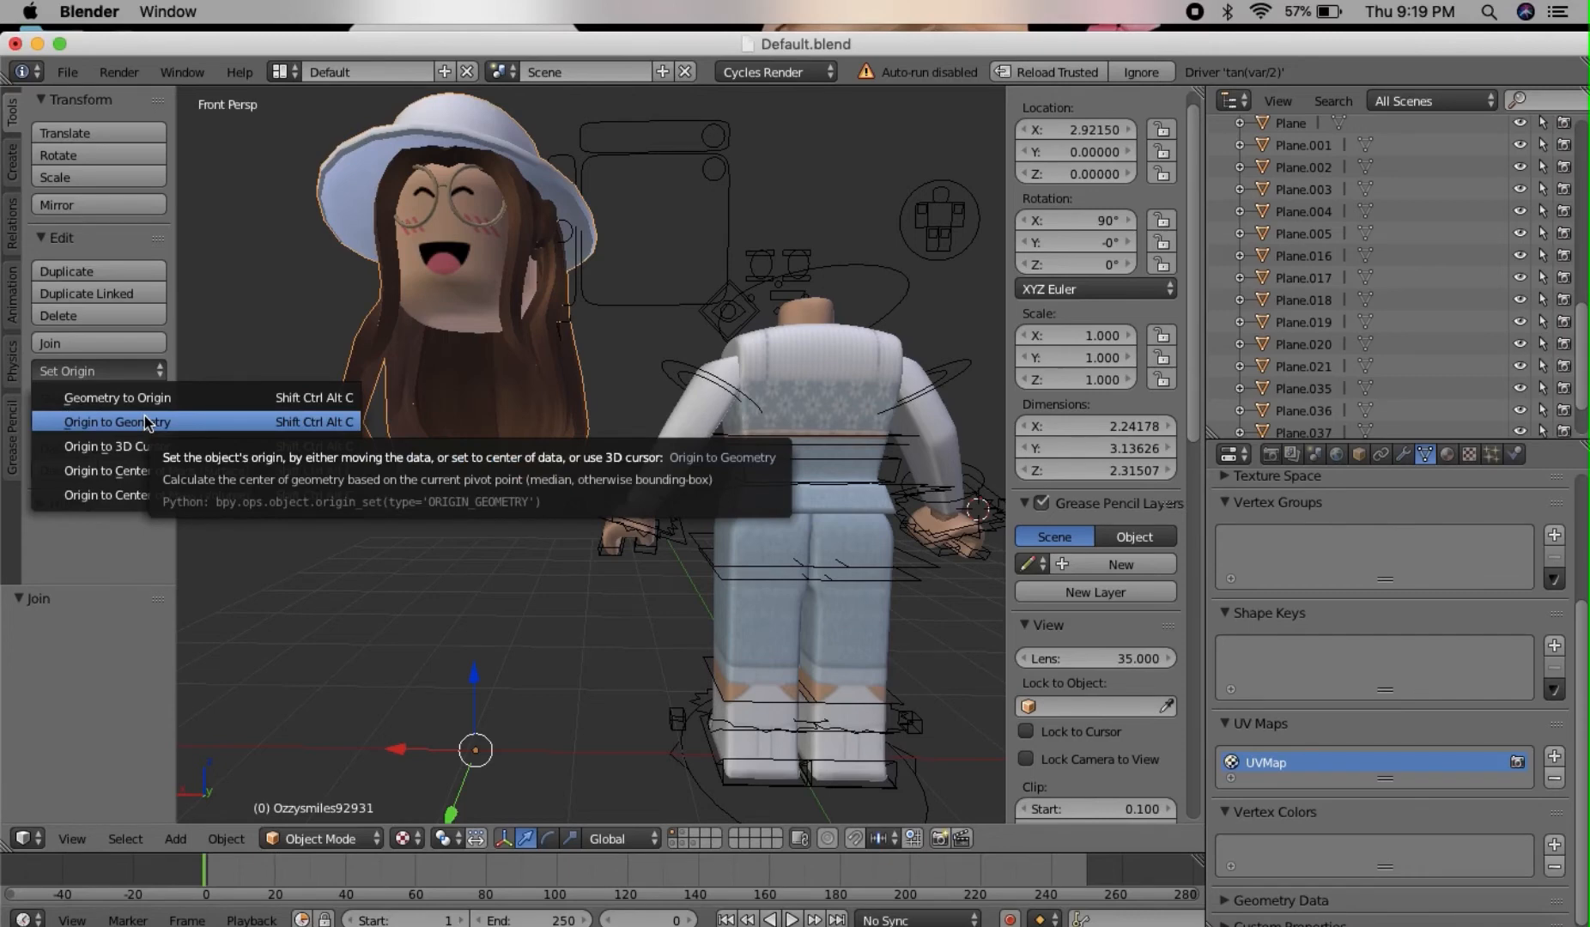
left_click(144, 421)
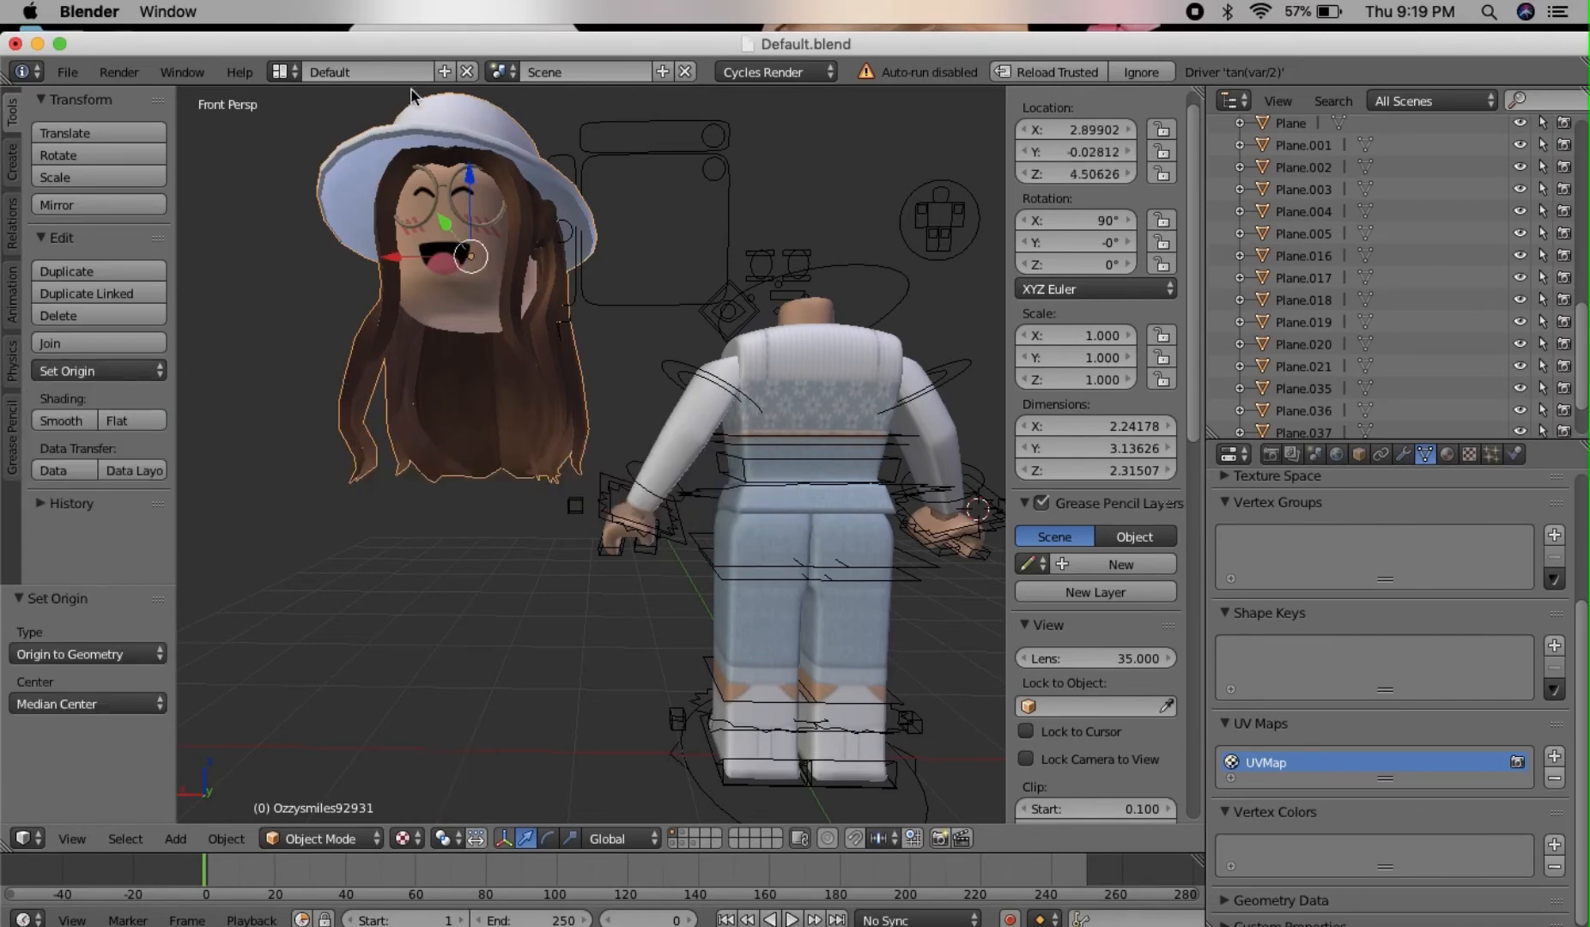
Move the joined head along X to about 0.059, over the rig's neck, and set its Z rotation to 180°.
left_click_drag(401, 260, 720, 249)
left_click(1090, 266)
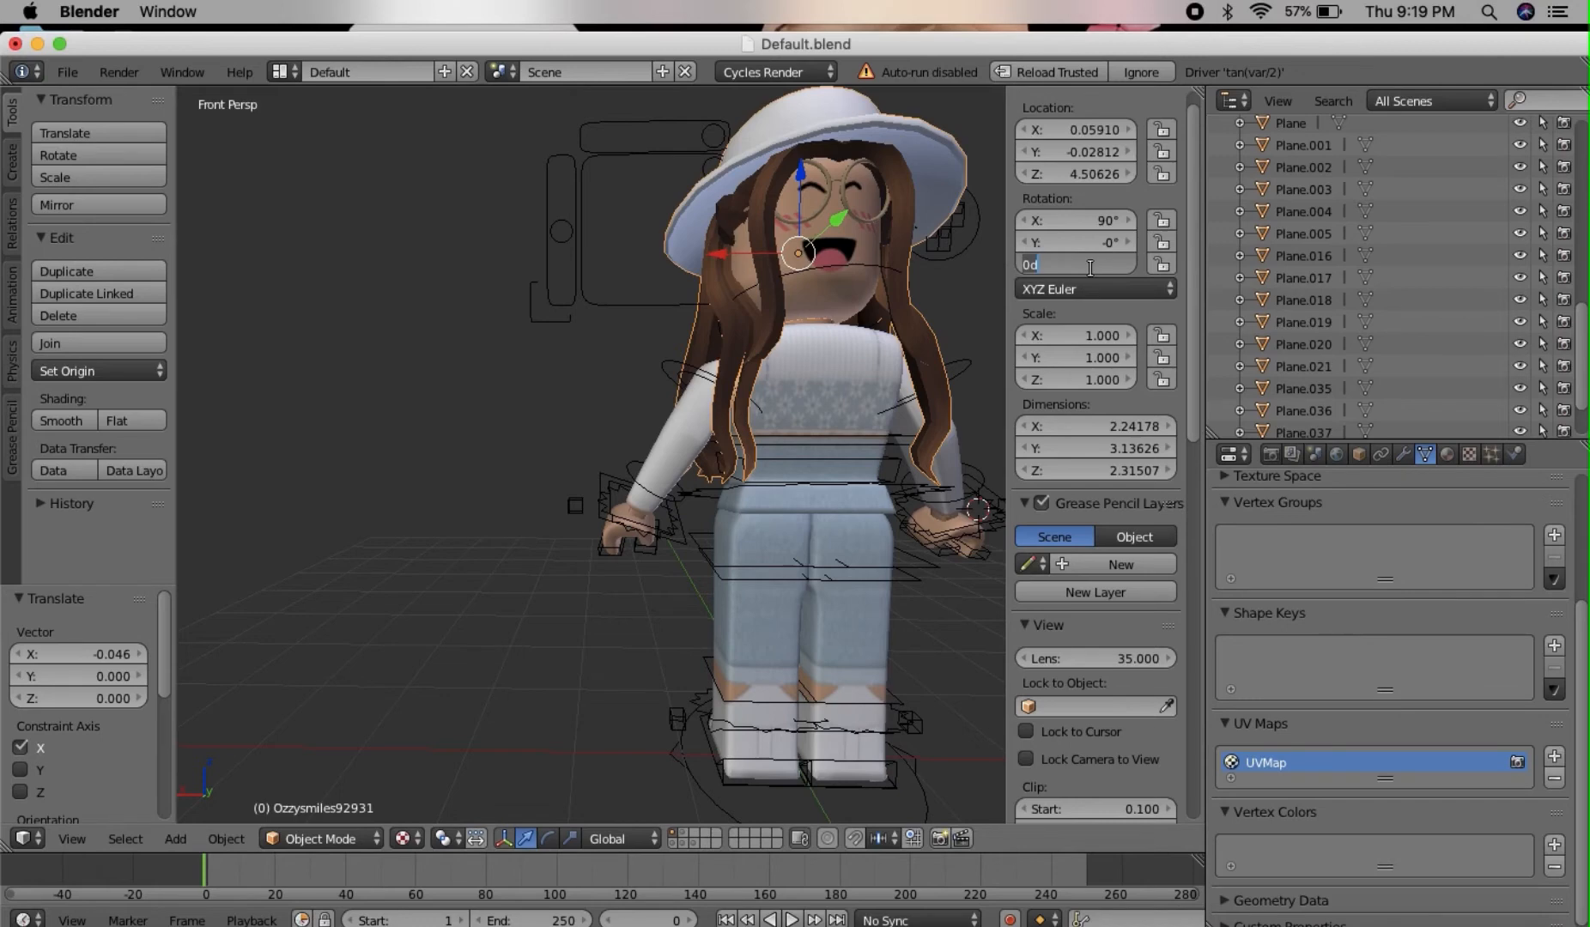
key("BackSpace")
type("180")
key("Return")
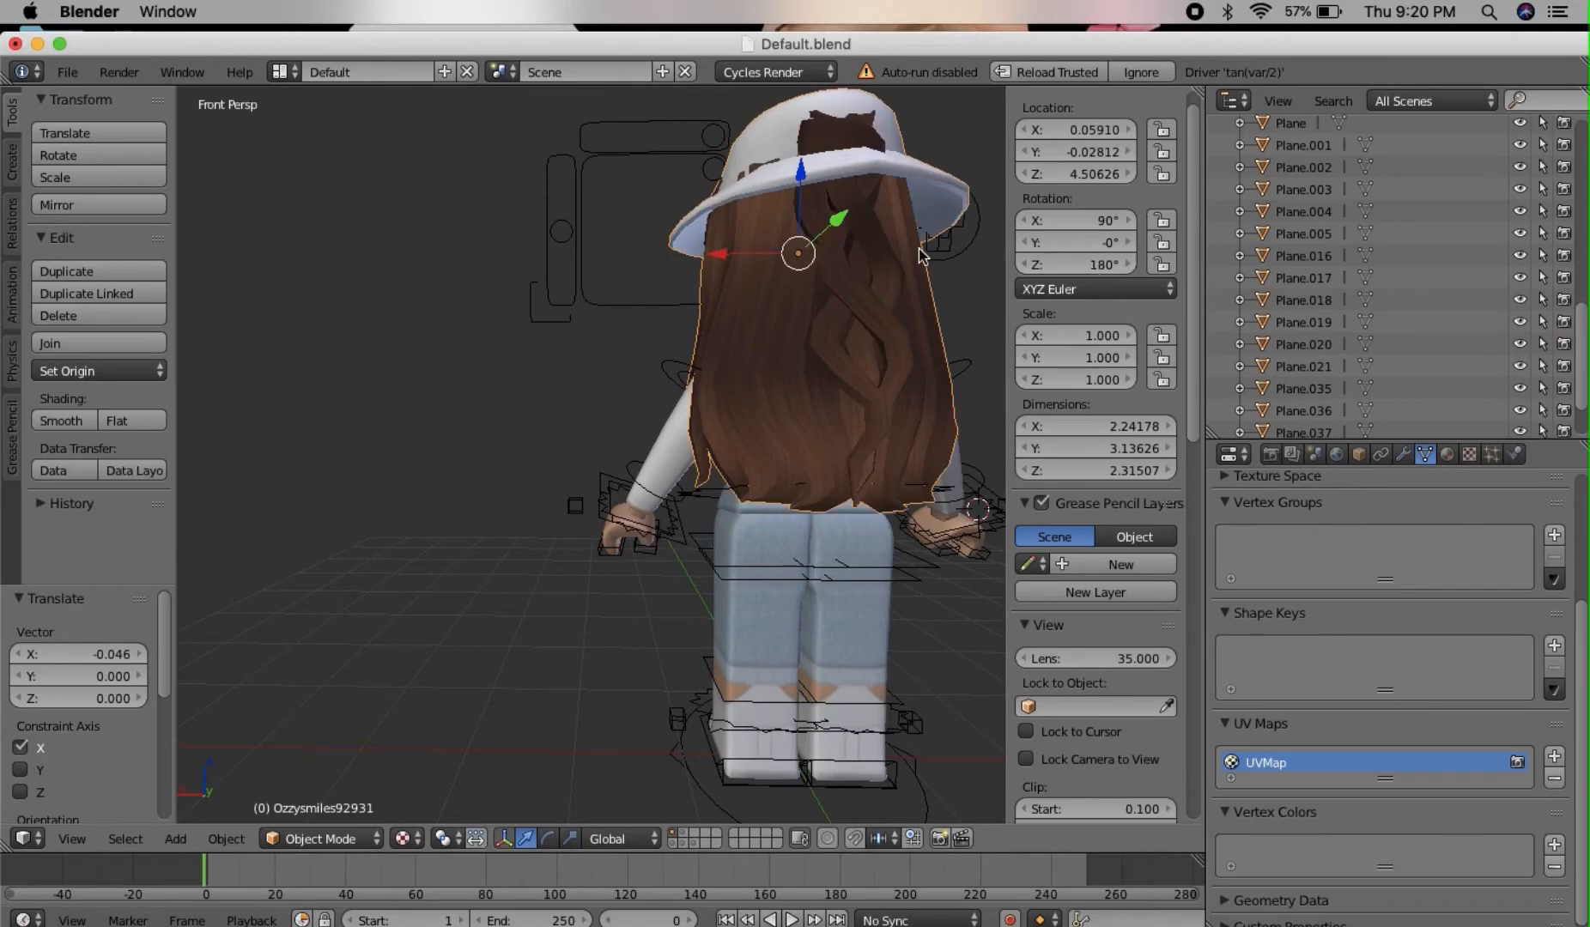
Centre the head on the neck by nudging it along X to about -0.018, and lower it 0.050 along Z.
key("shift+f")
key("w")
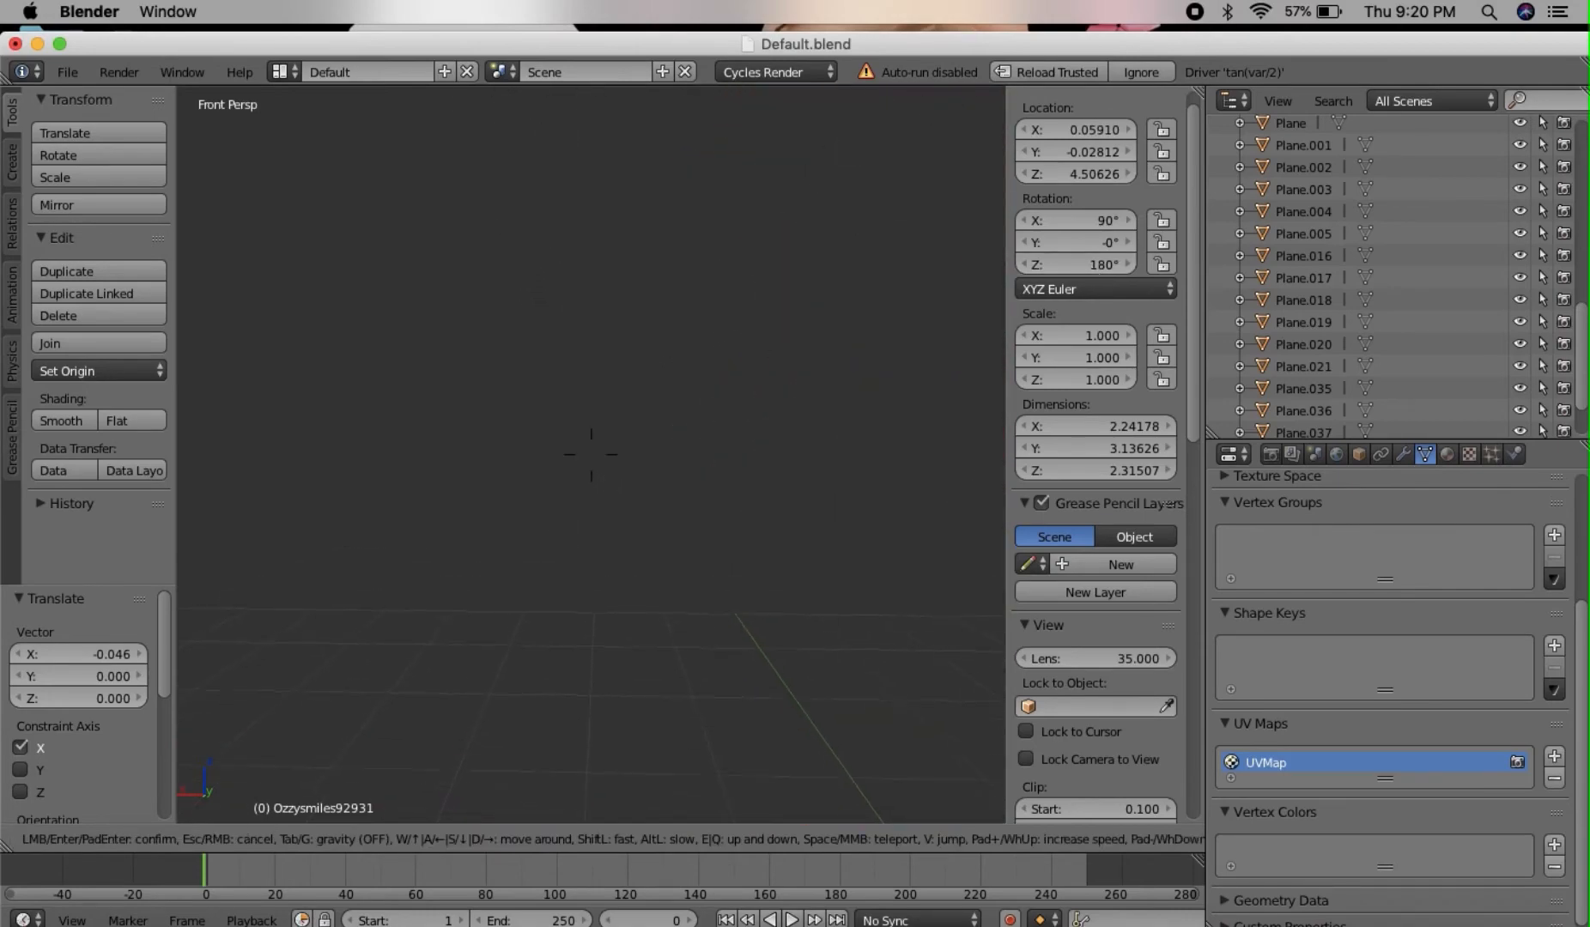
key("a")
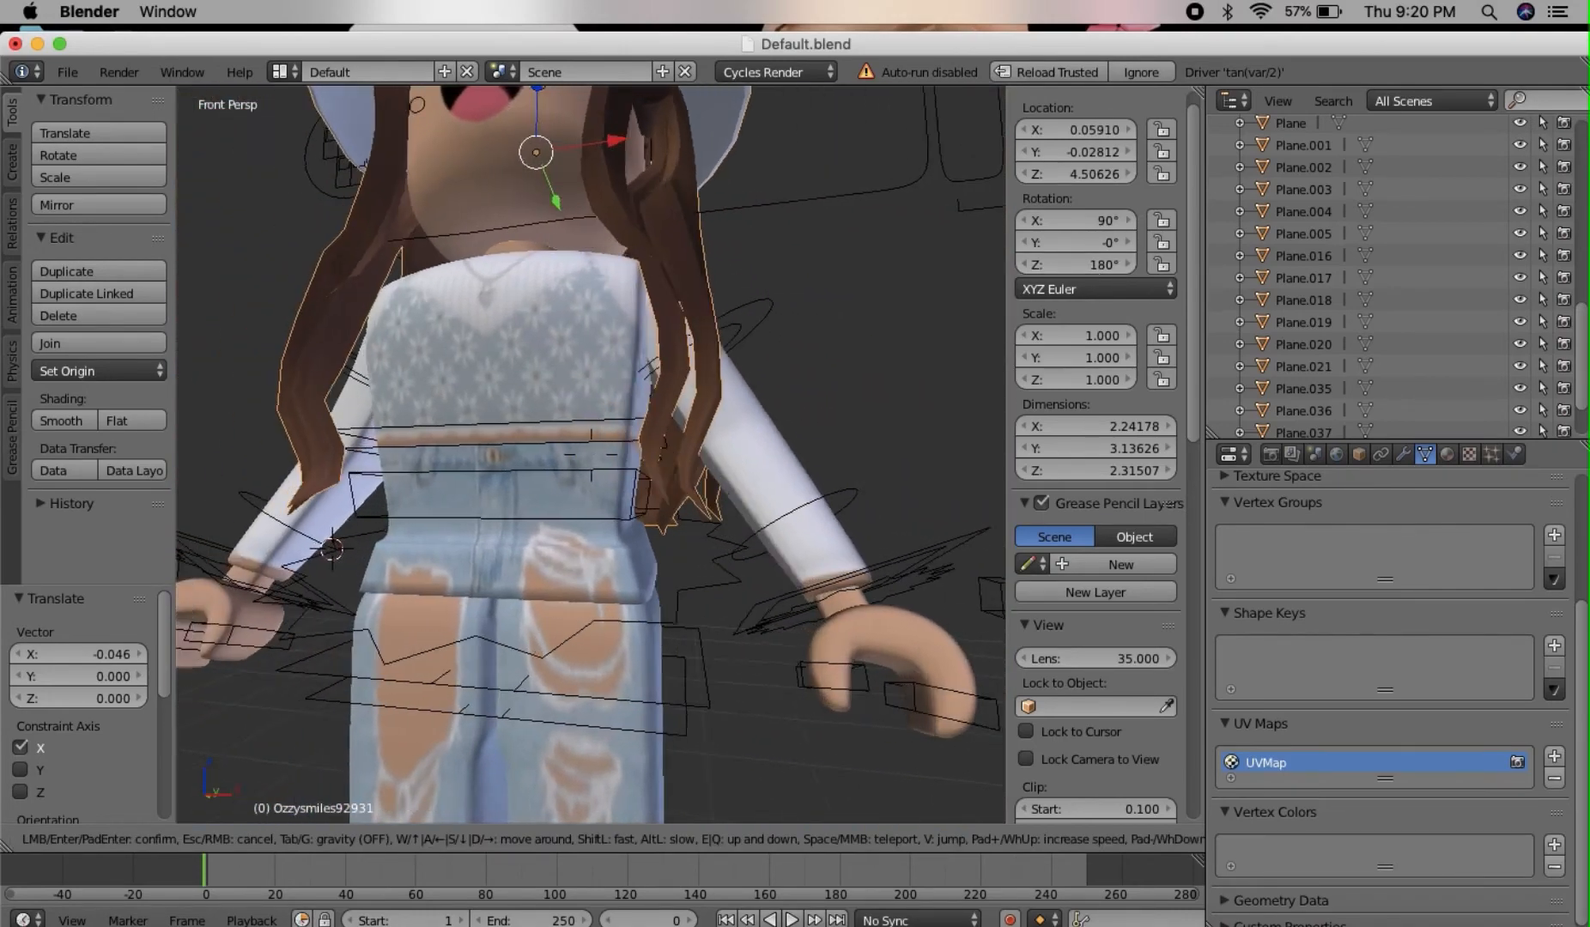
key("s")
key("e")
key("w")
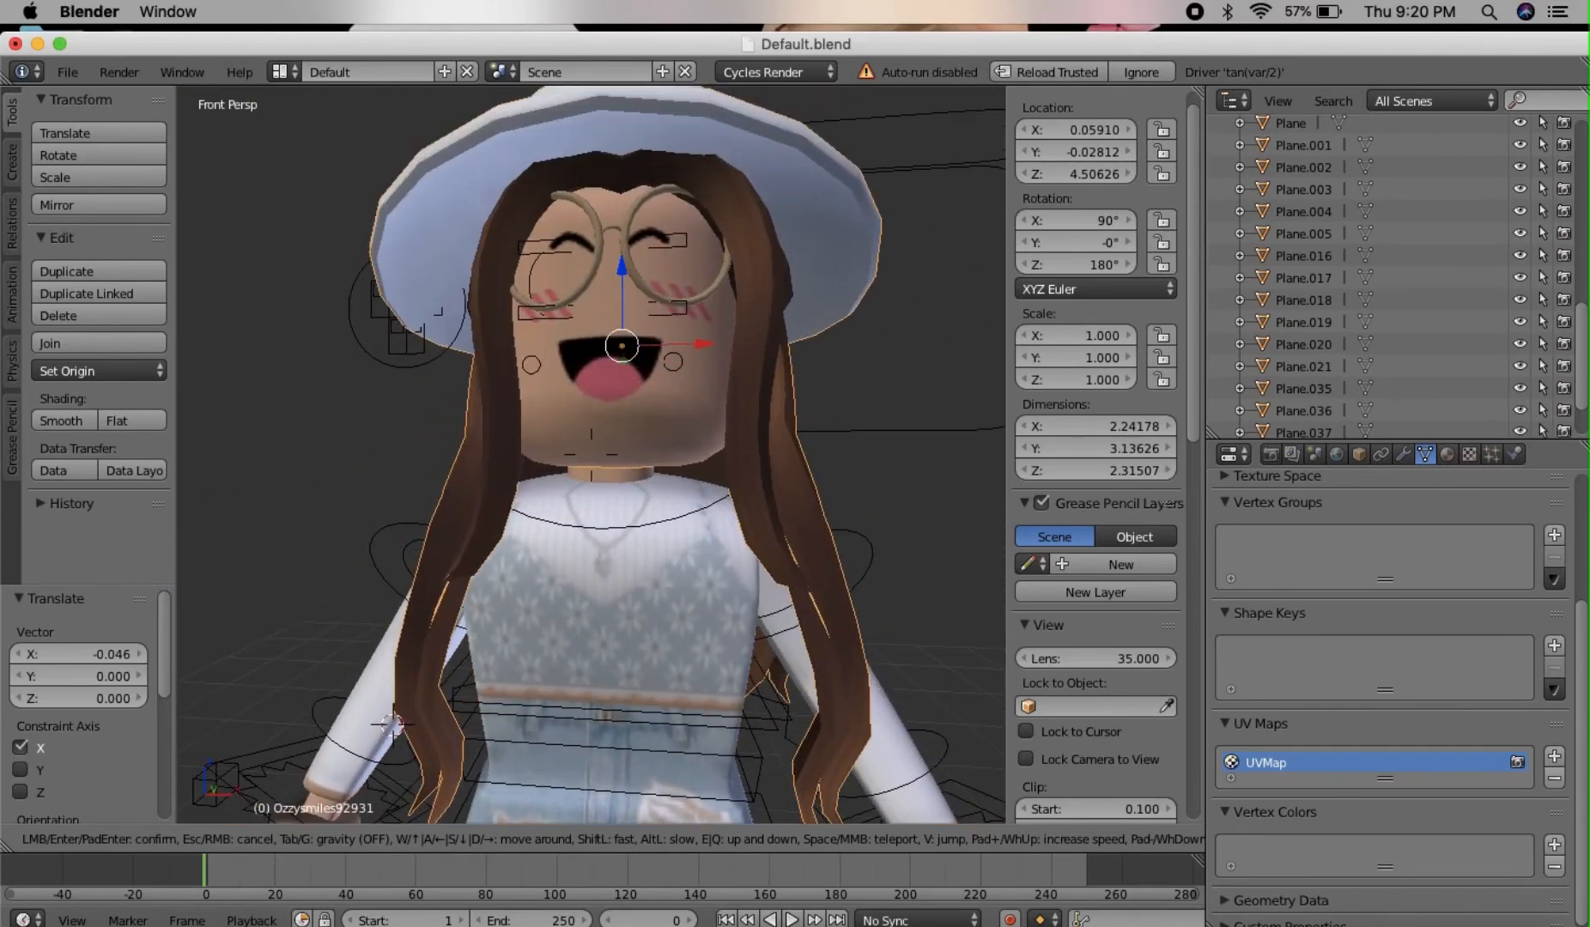
key("a")
left_click(591, 455)
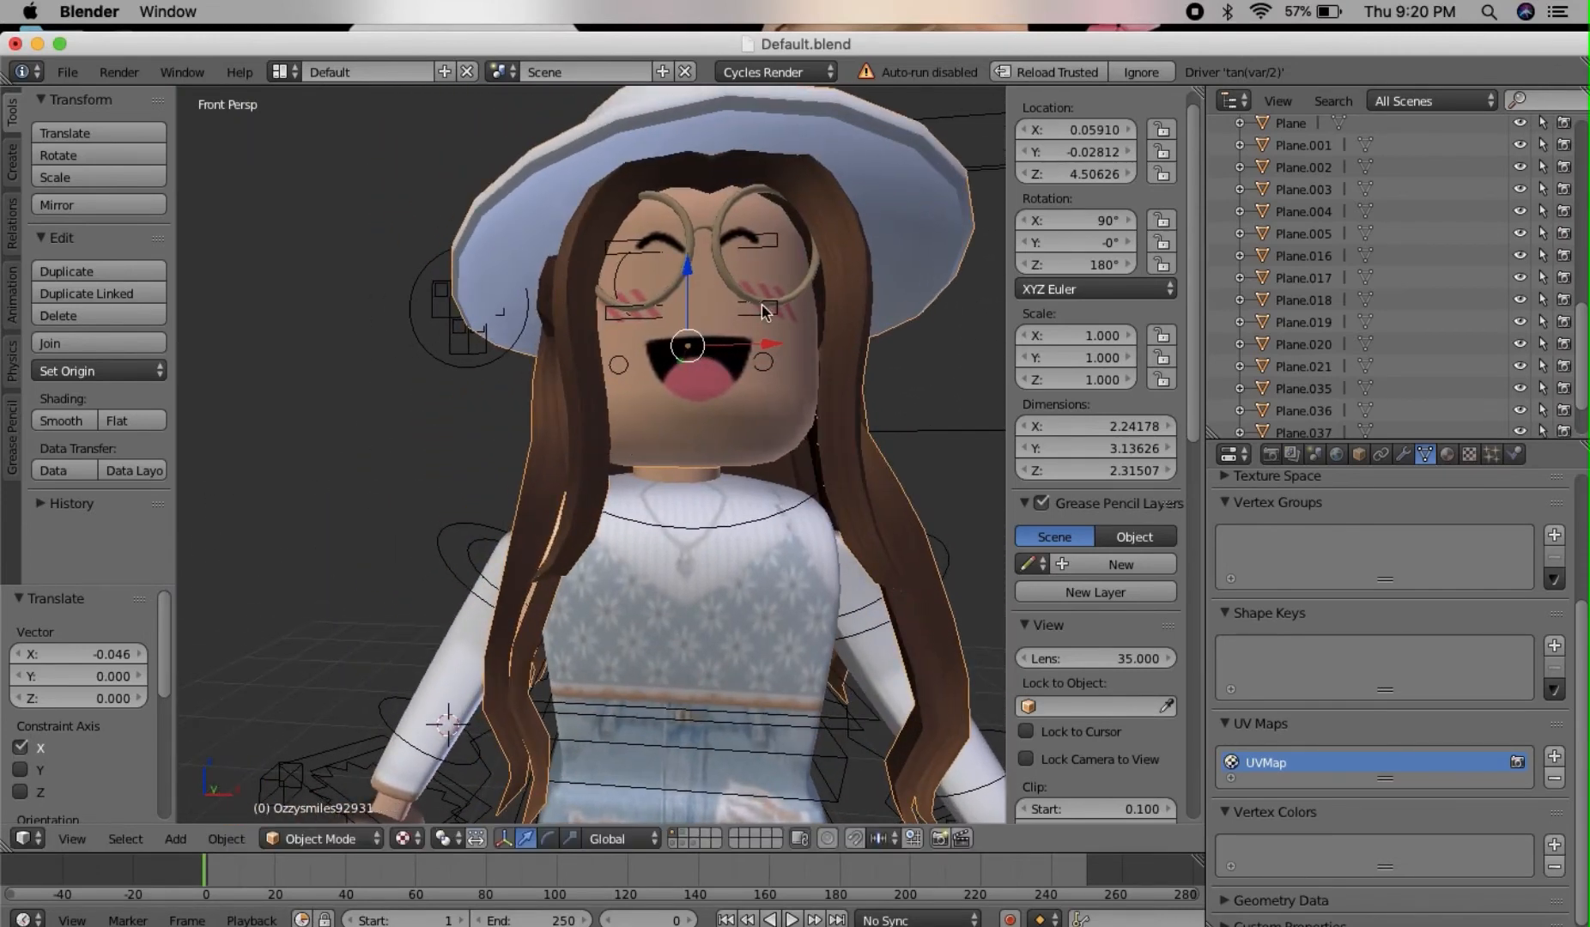
left_click_drag(776, 339, 760, 345)
left_click_drag(667, 269, 664, 279)
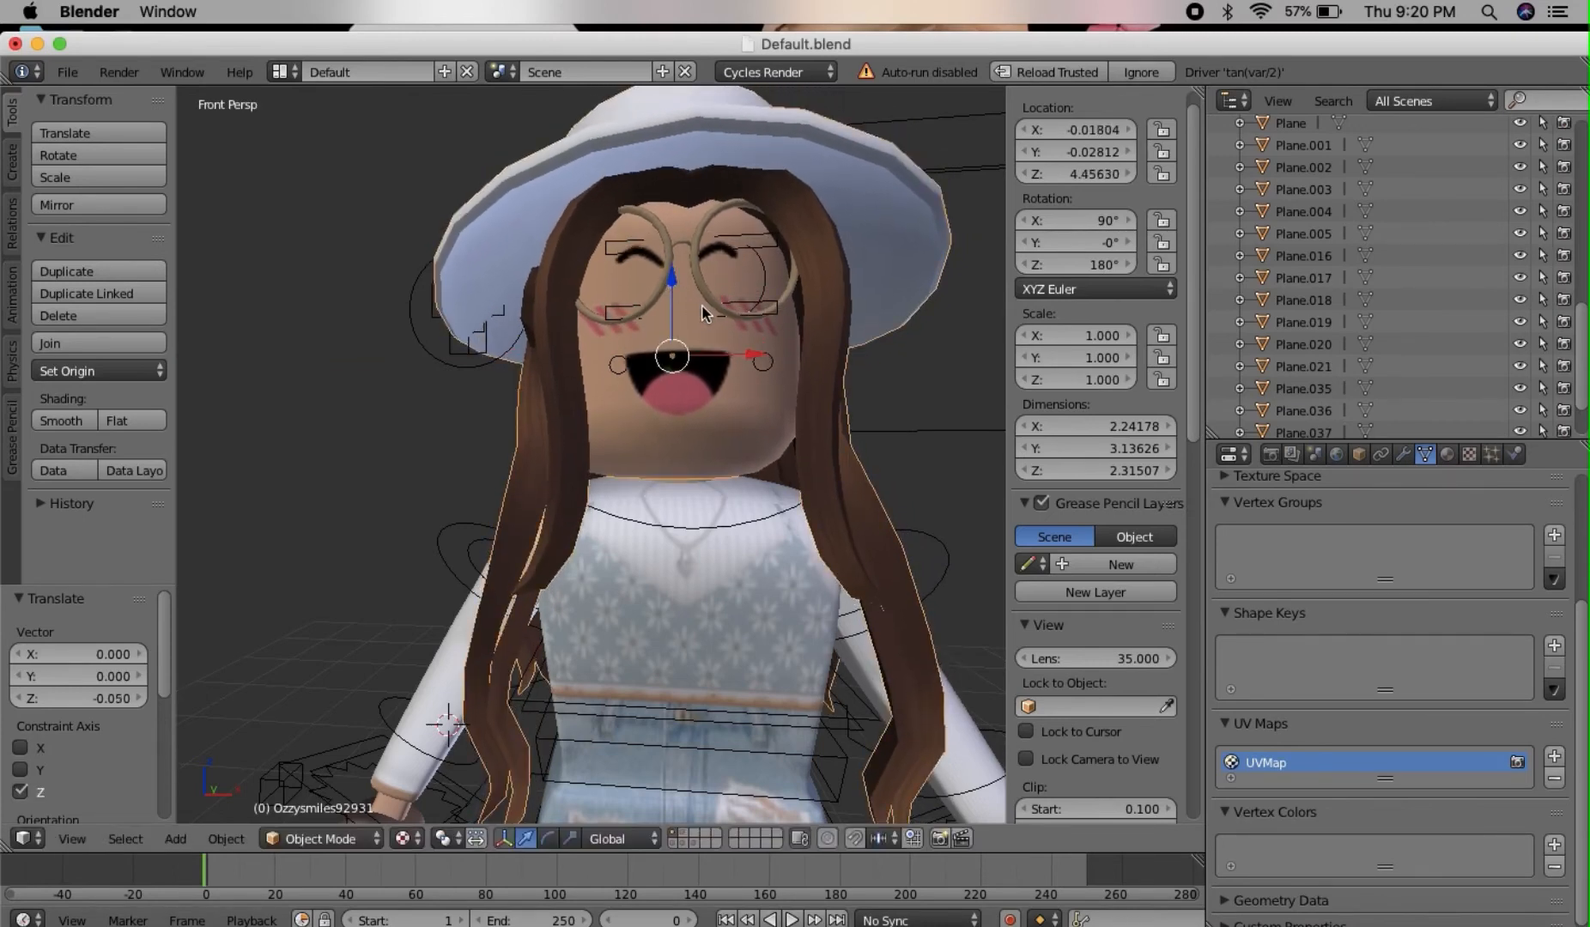
Lower the head another 0.008 along Z to close the gap at the neck.
key("shift+f")
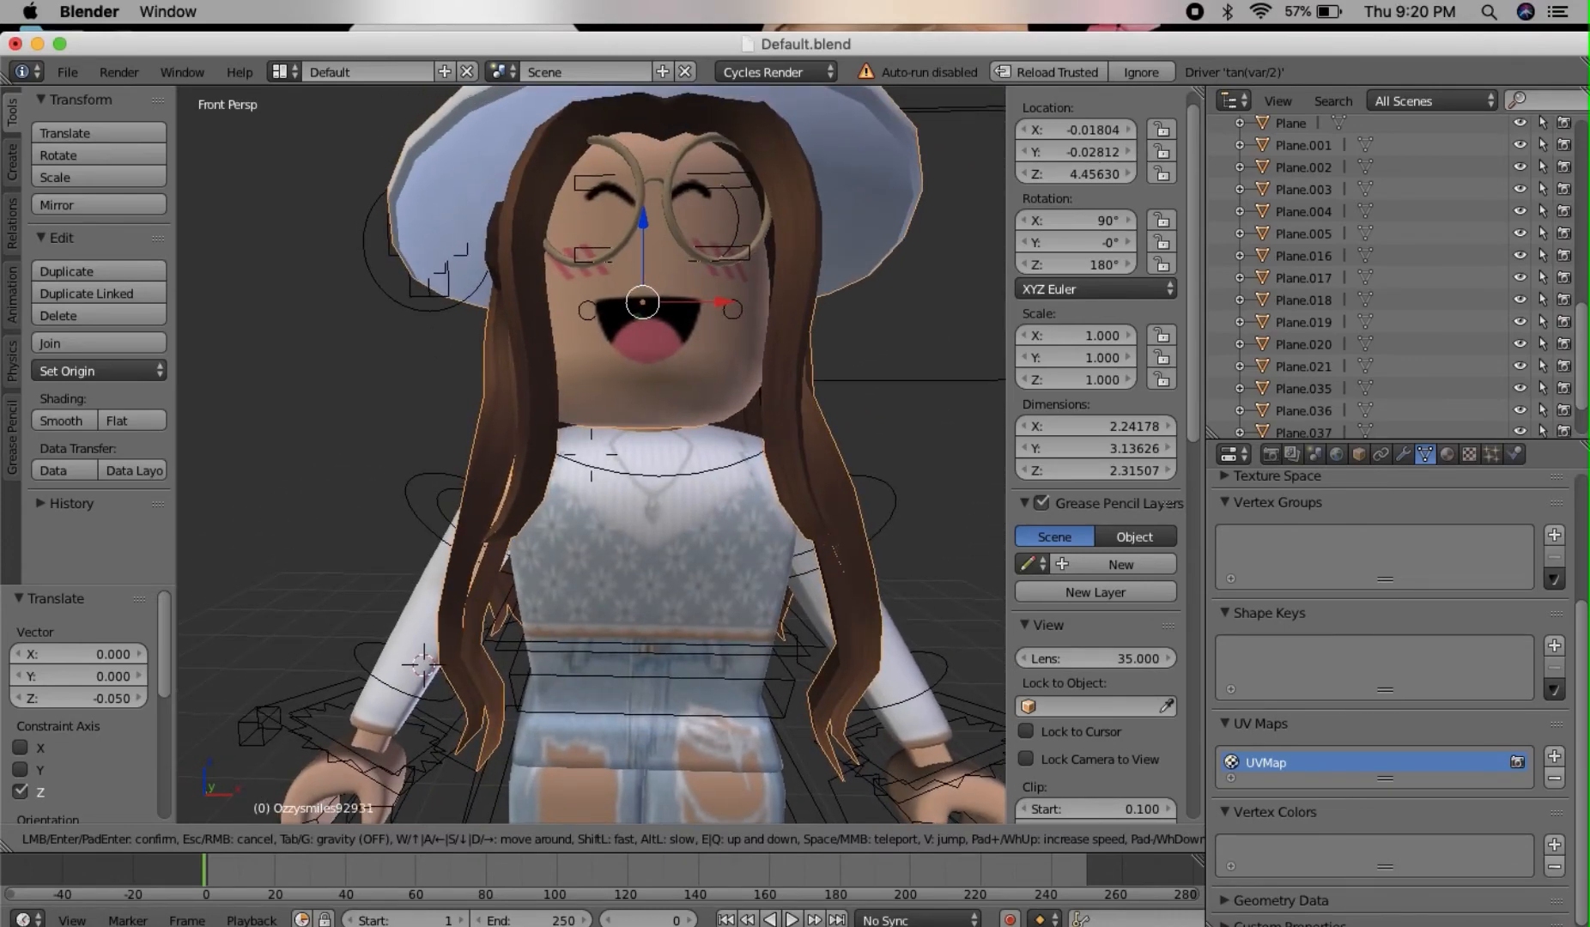
key("e")
key("q")
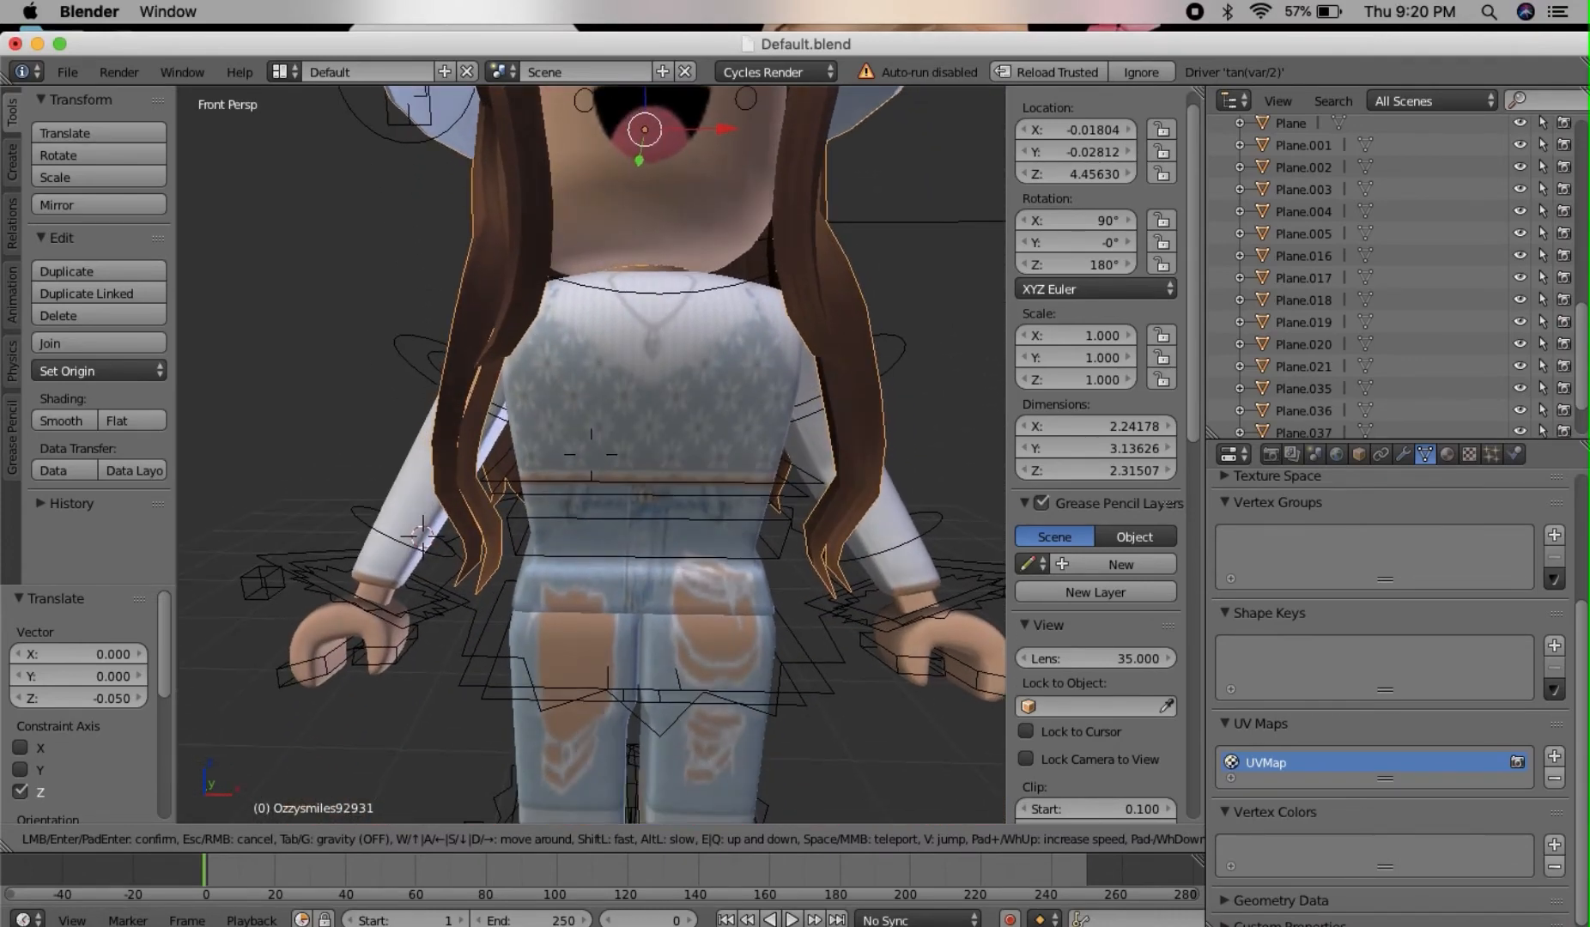
left_click(591, 454)
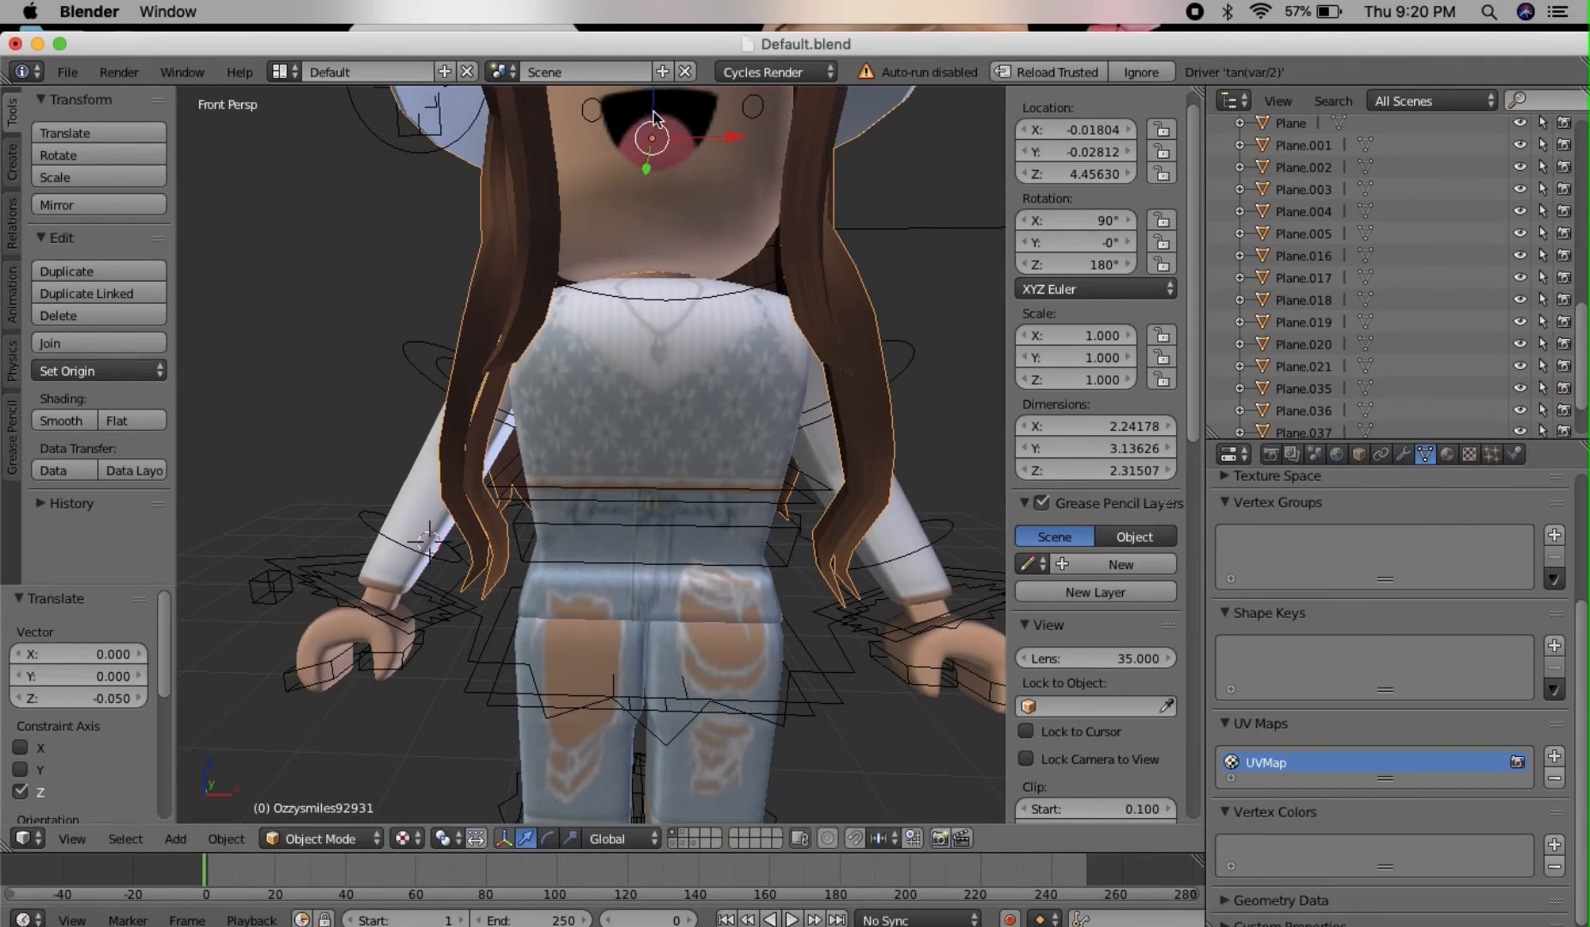
key("g")
key("z")
left_click(618, 123)
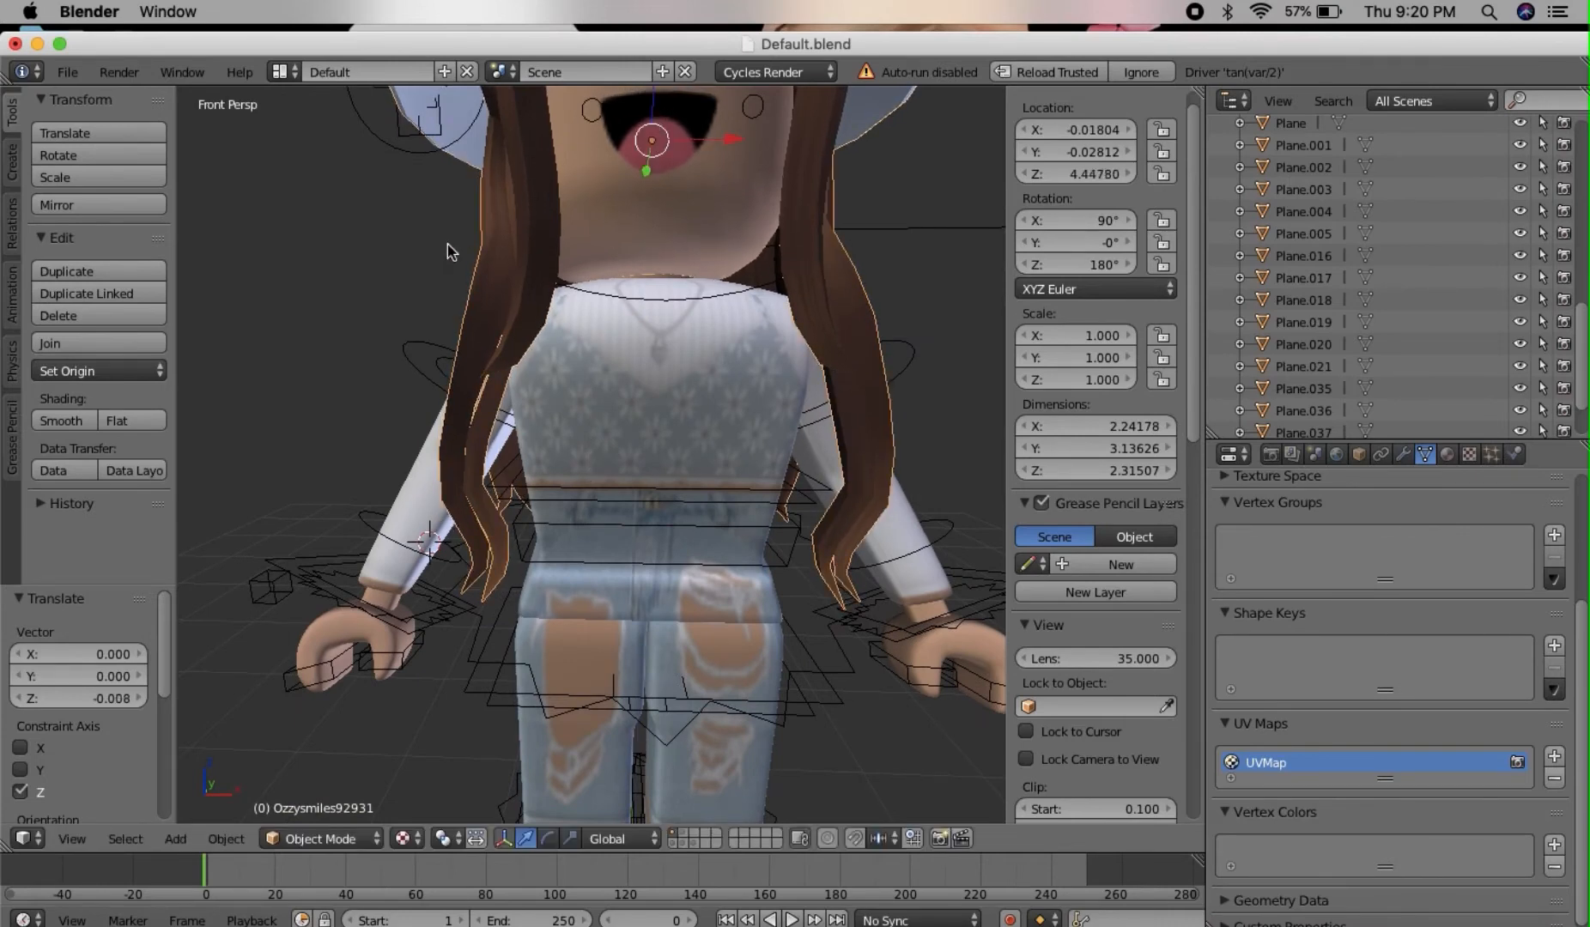
Rotate the rig's bones to pose the avatar with one hand at the hip and the leg on that side raised.
key("shift+f")
key("s")
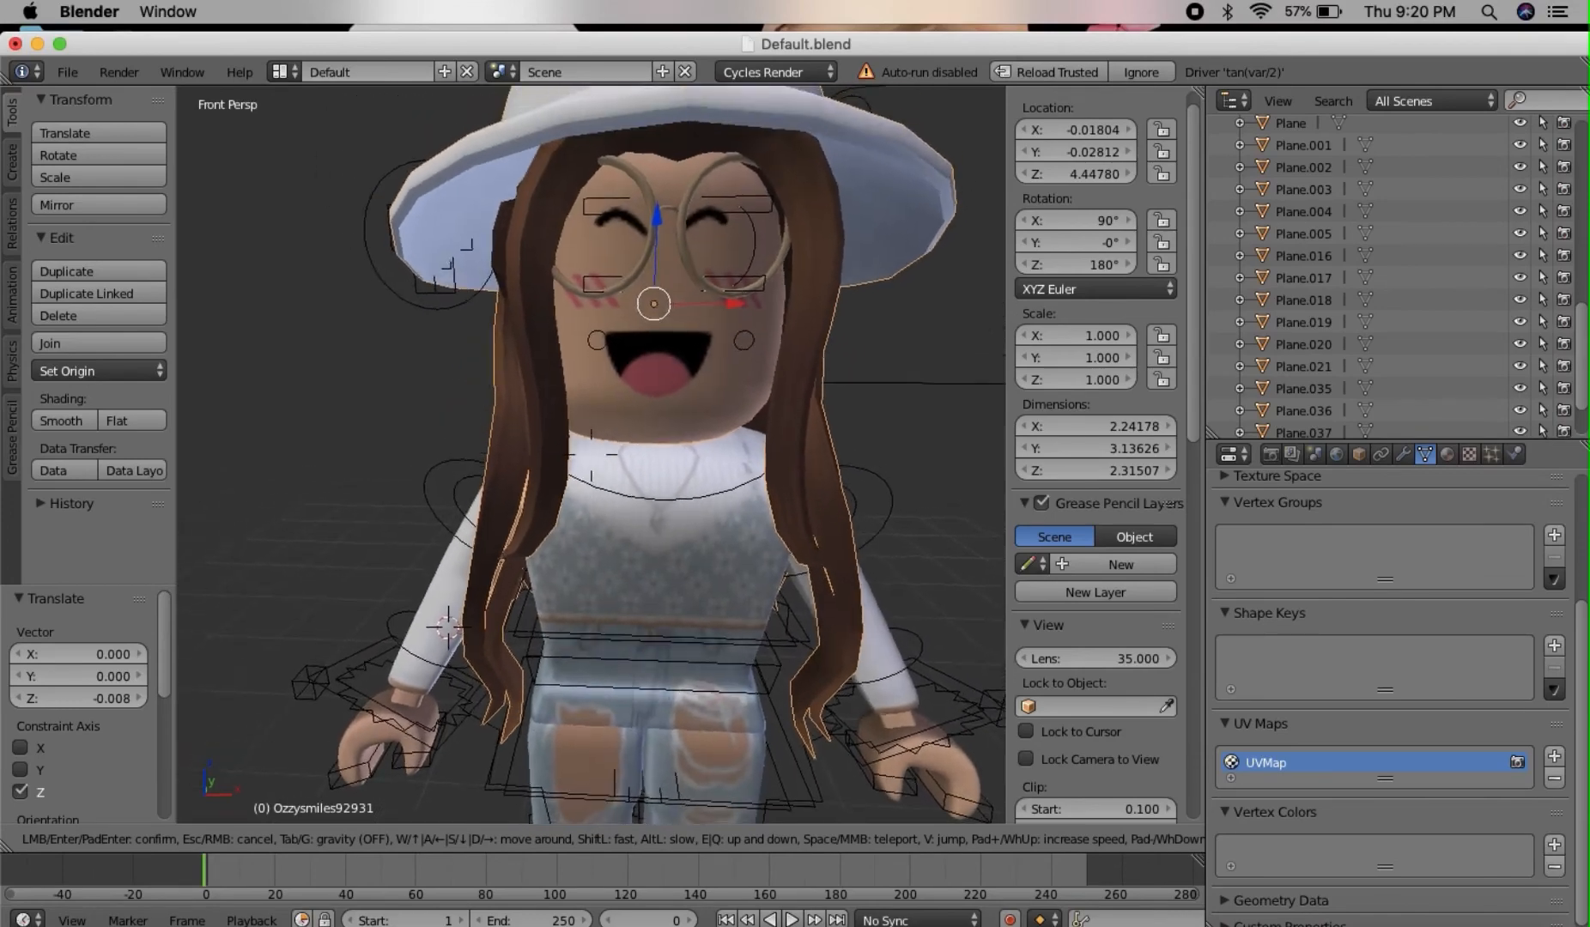
key("s")
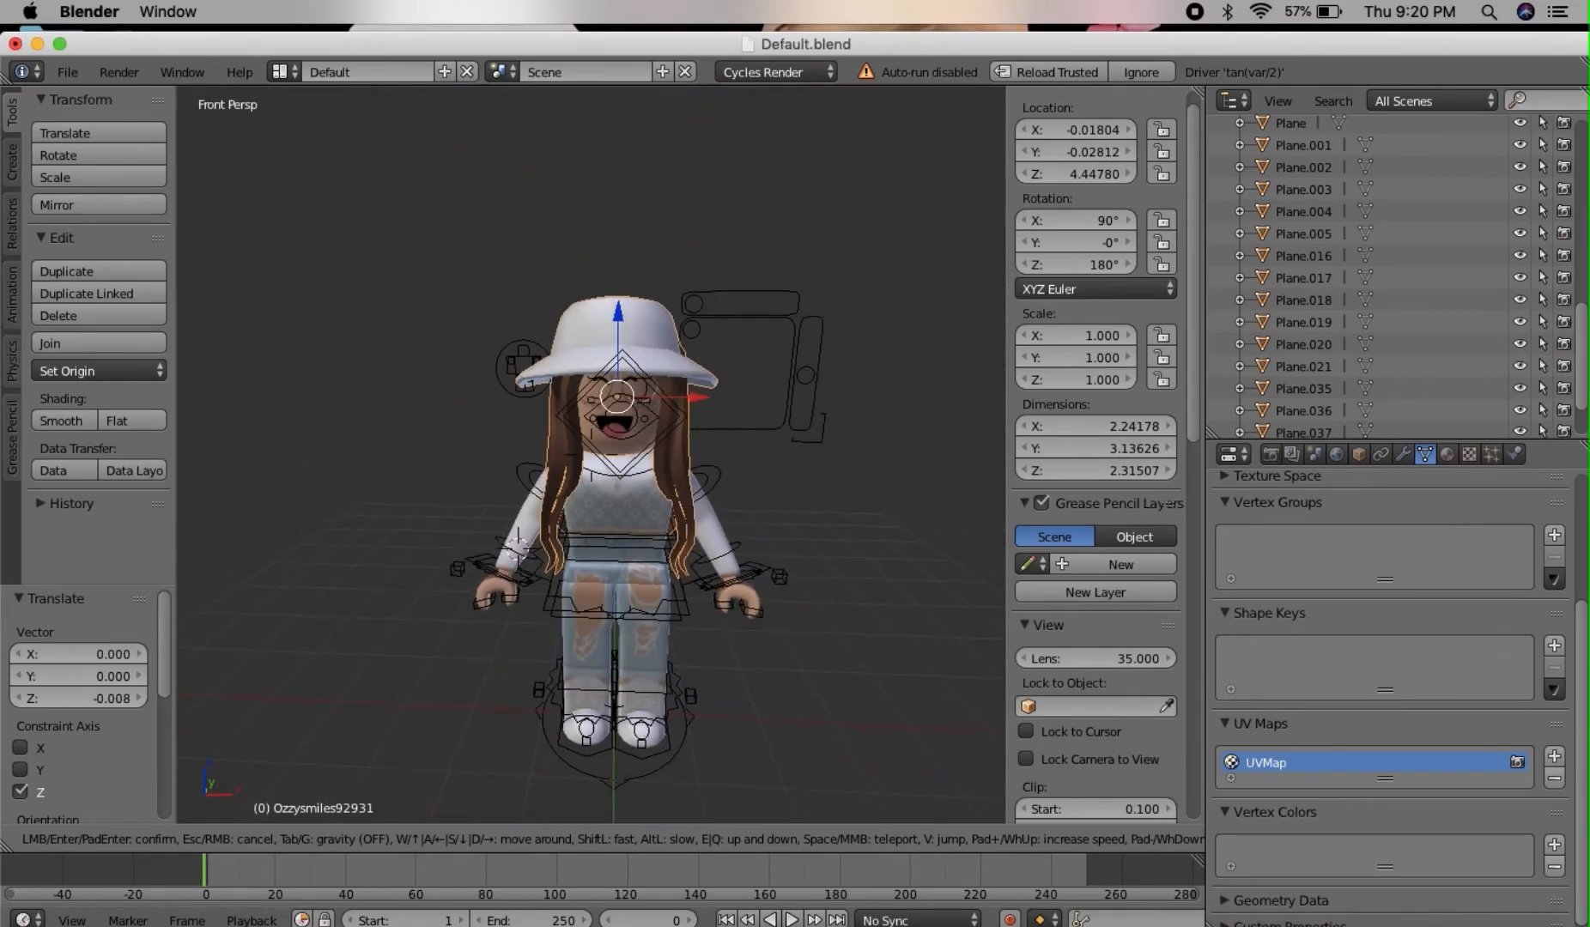
key("q")
left_click(591, 455)
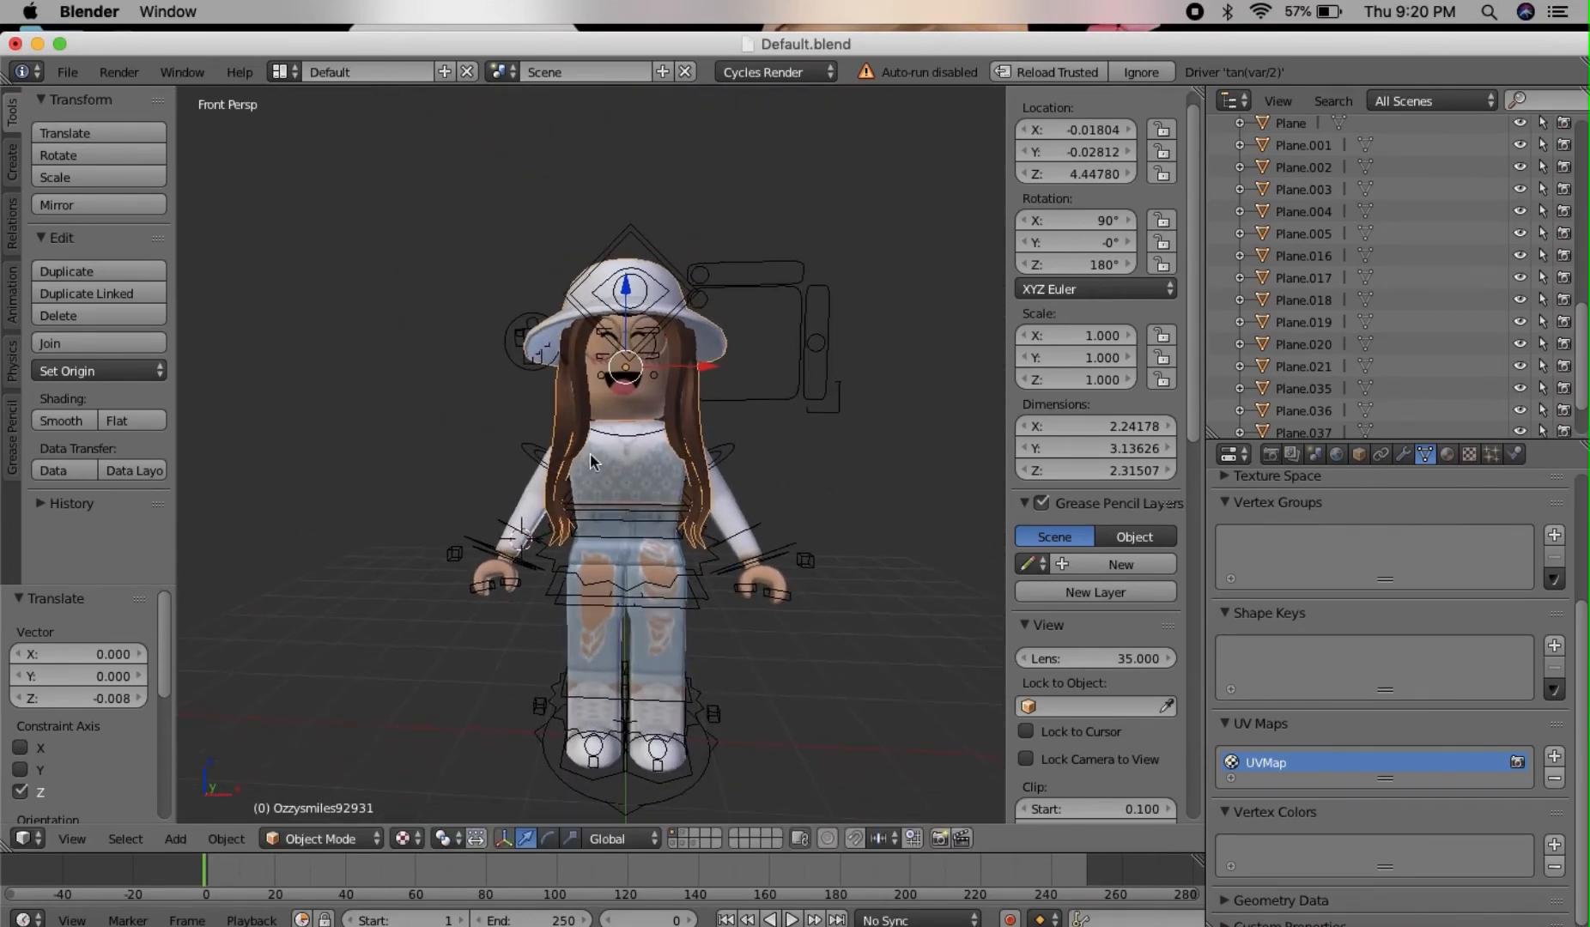
left_click(427, 667)
right_click(511, 534)
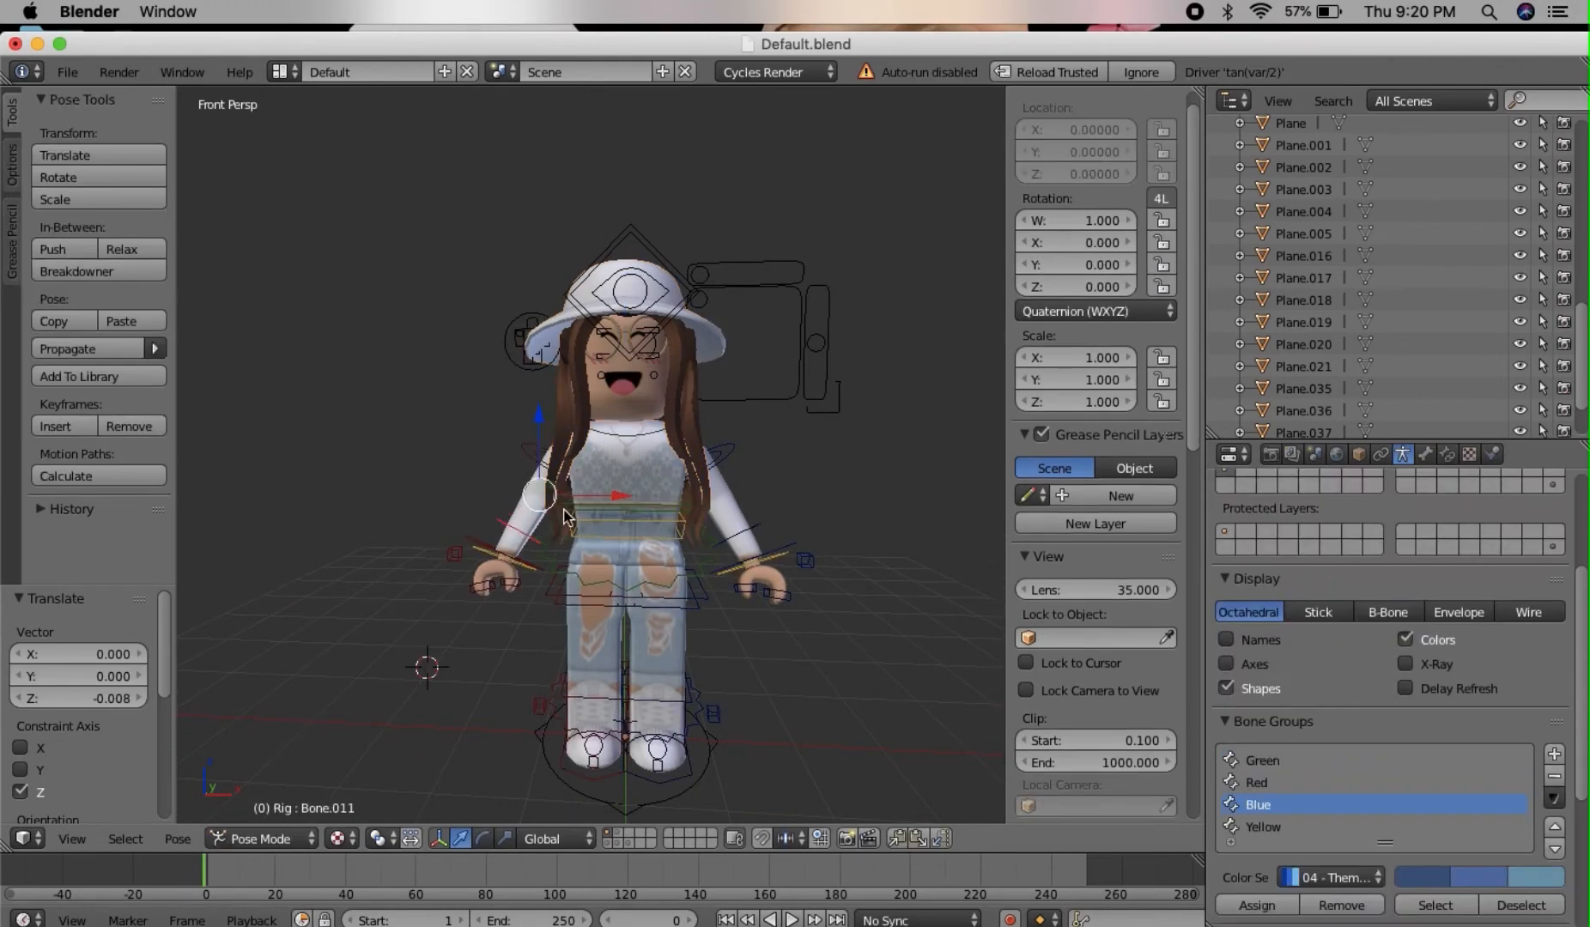
scroll(591, 461, "up", 3)
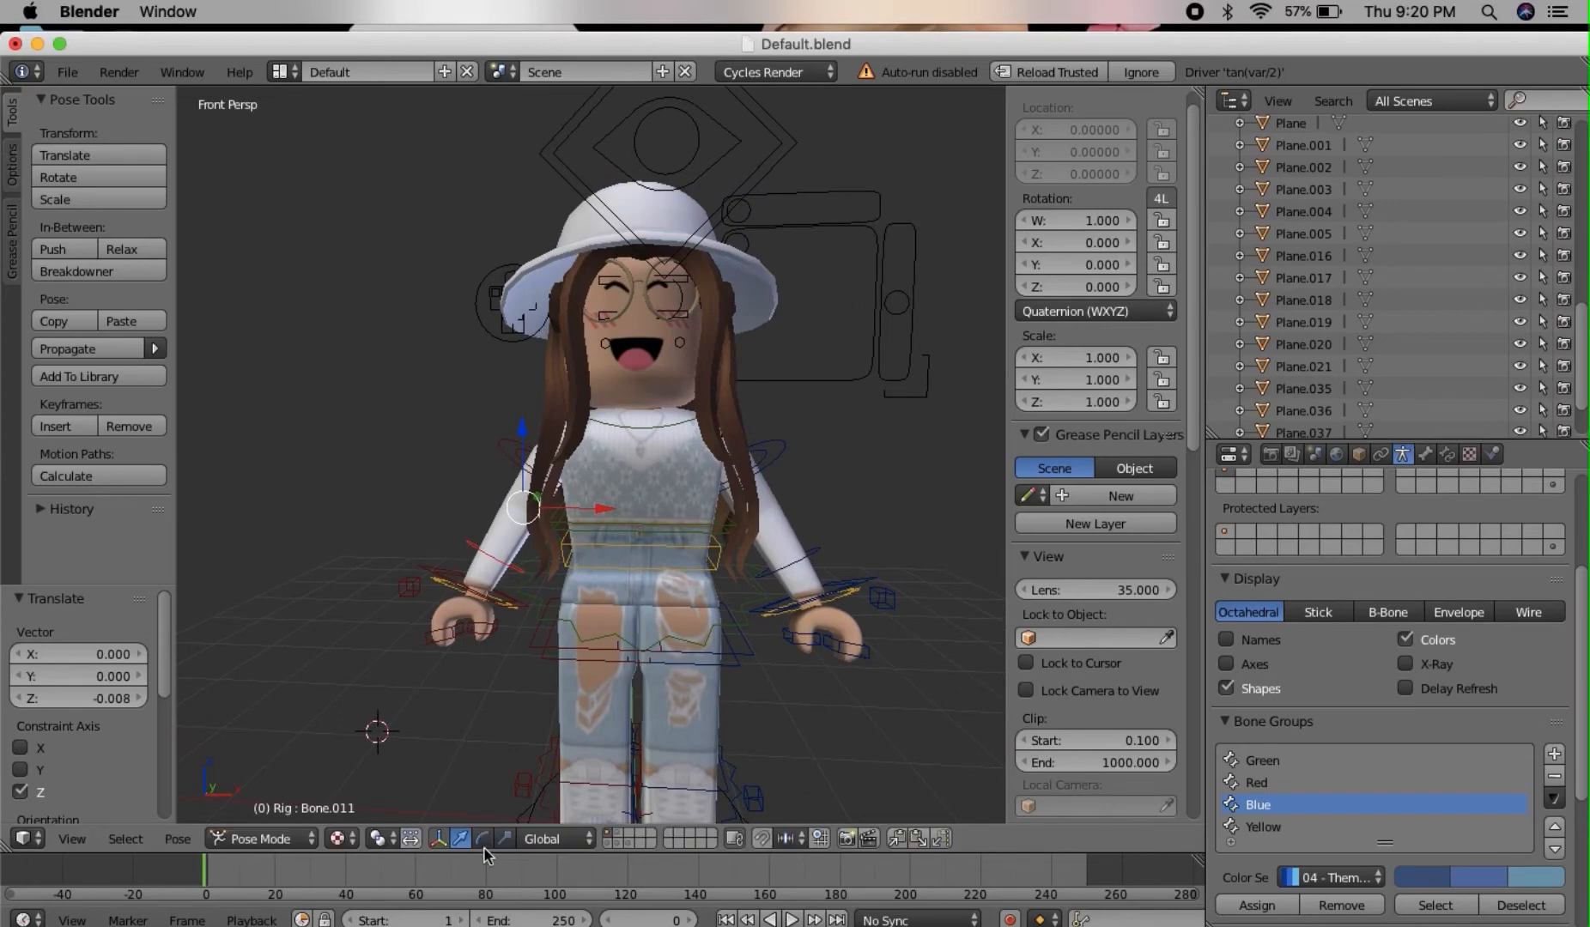
left_click(483, 839)
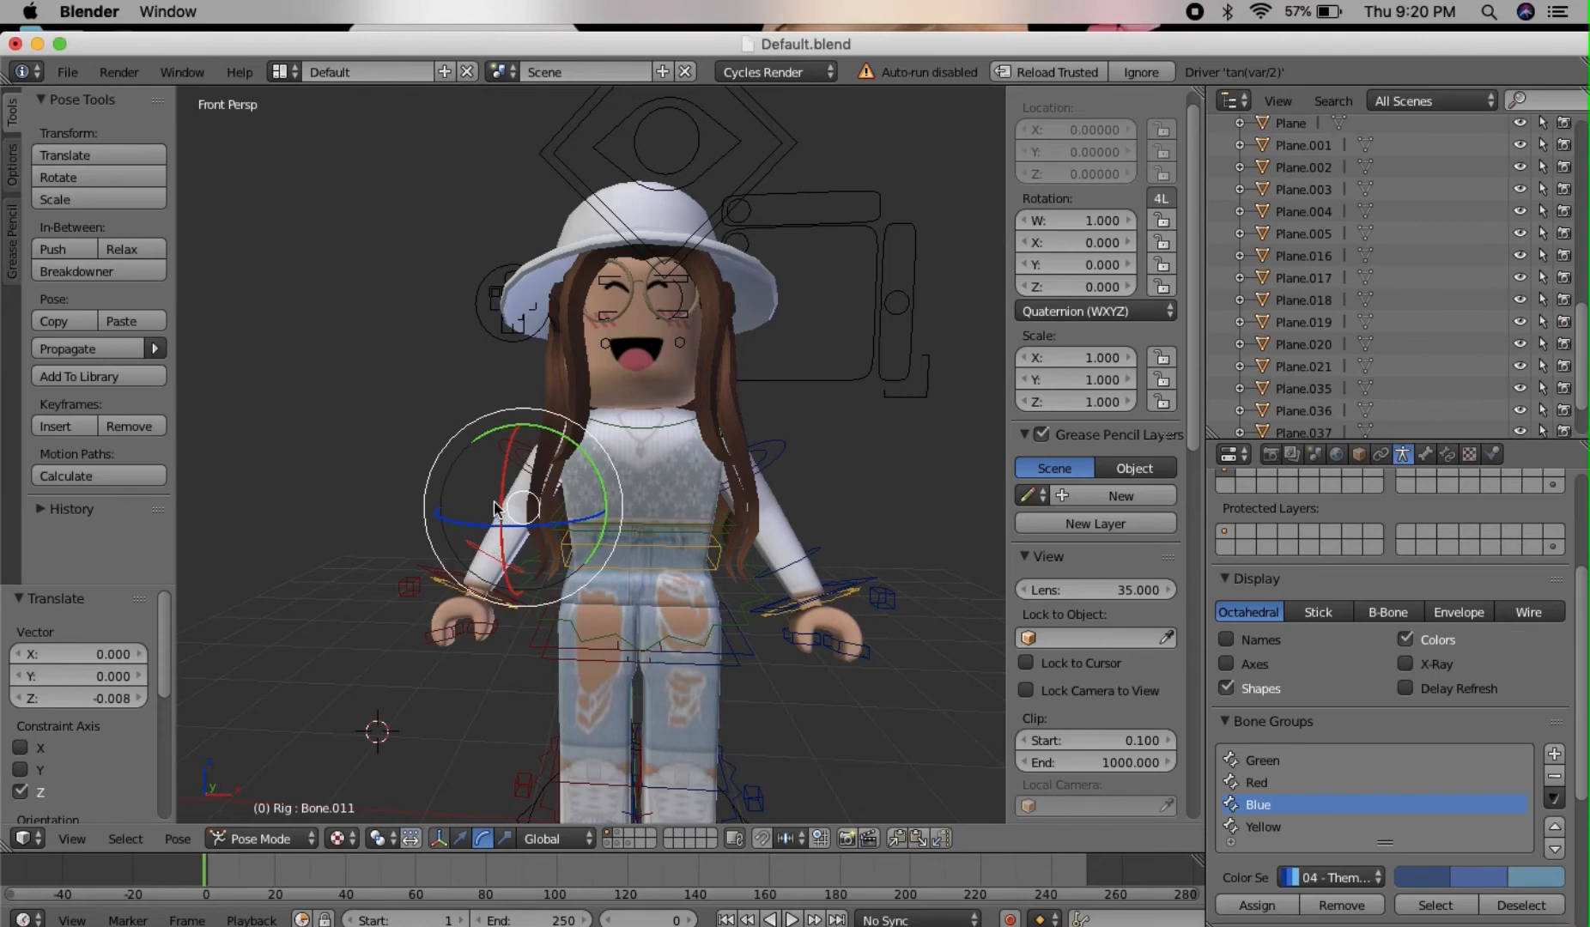
left_click_drag(503, 513, 489, 633)
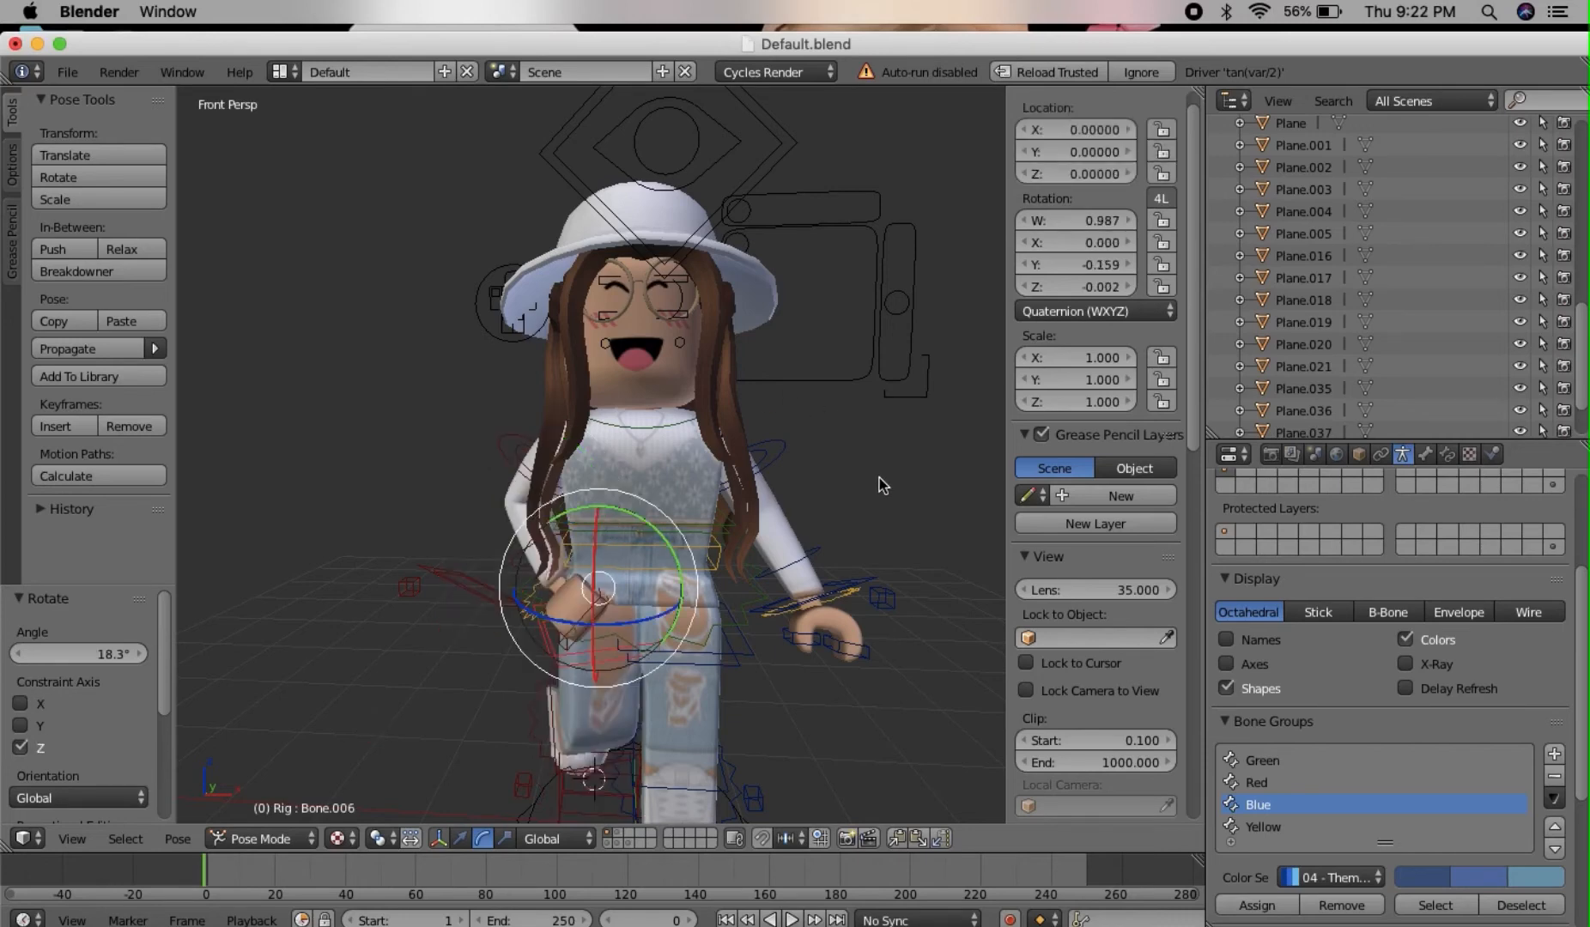
Place the 3D cursor in the empty space beside the avatar's head and return the rig to Object Mode.
key("shift+f")
key("s")
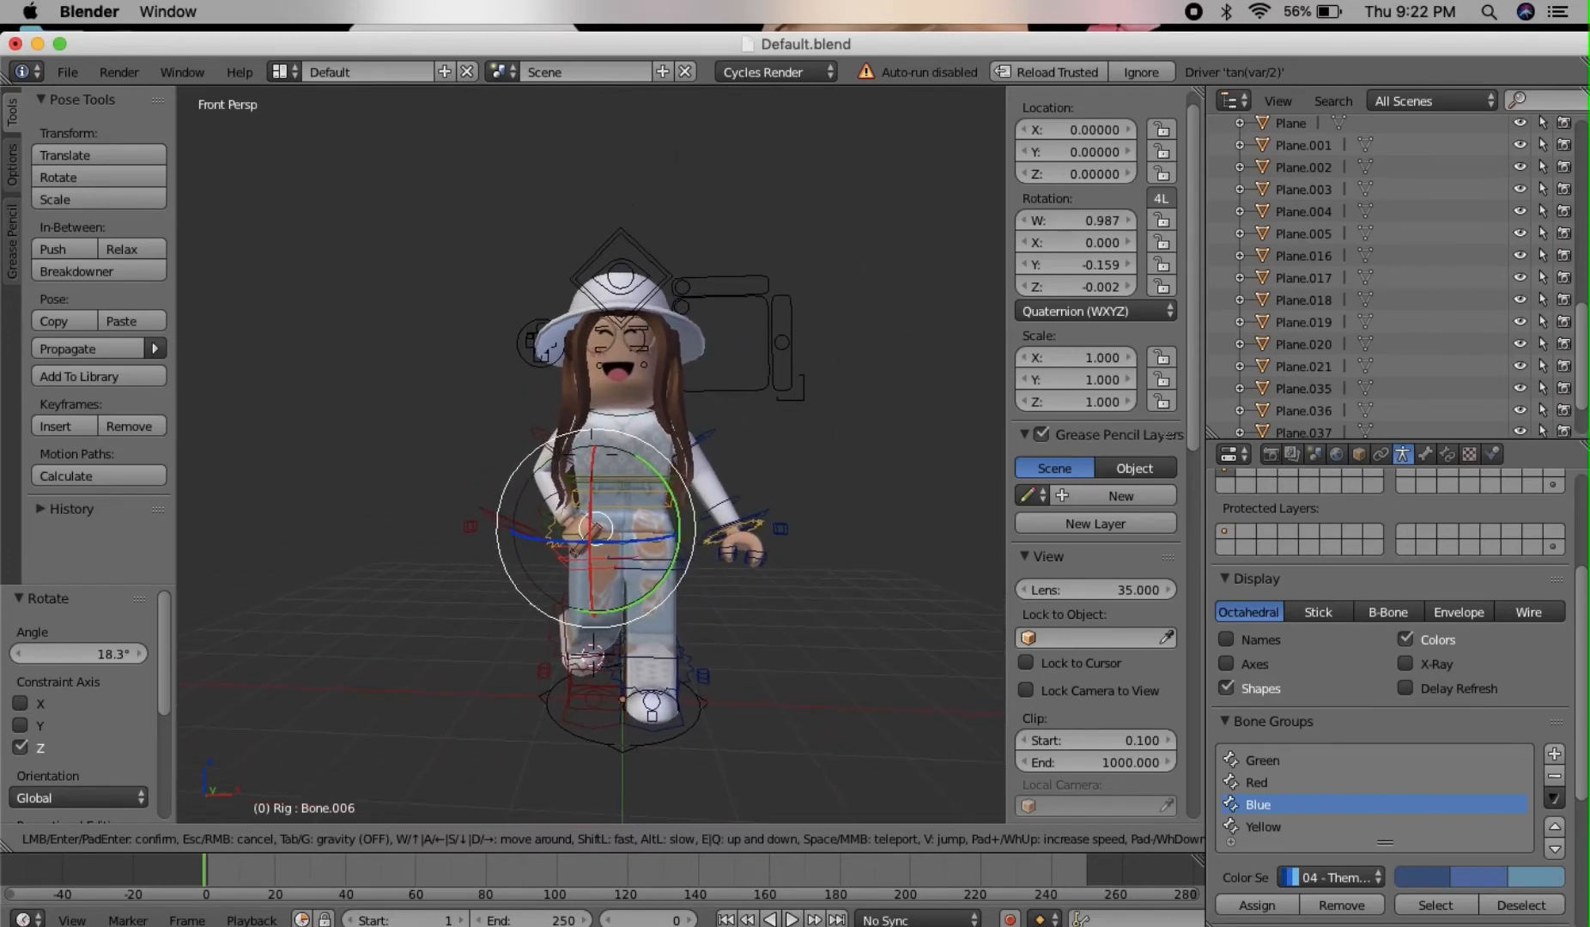
left_click(609, 419)
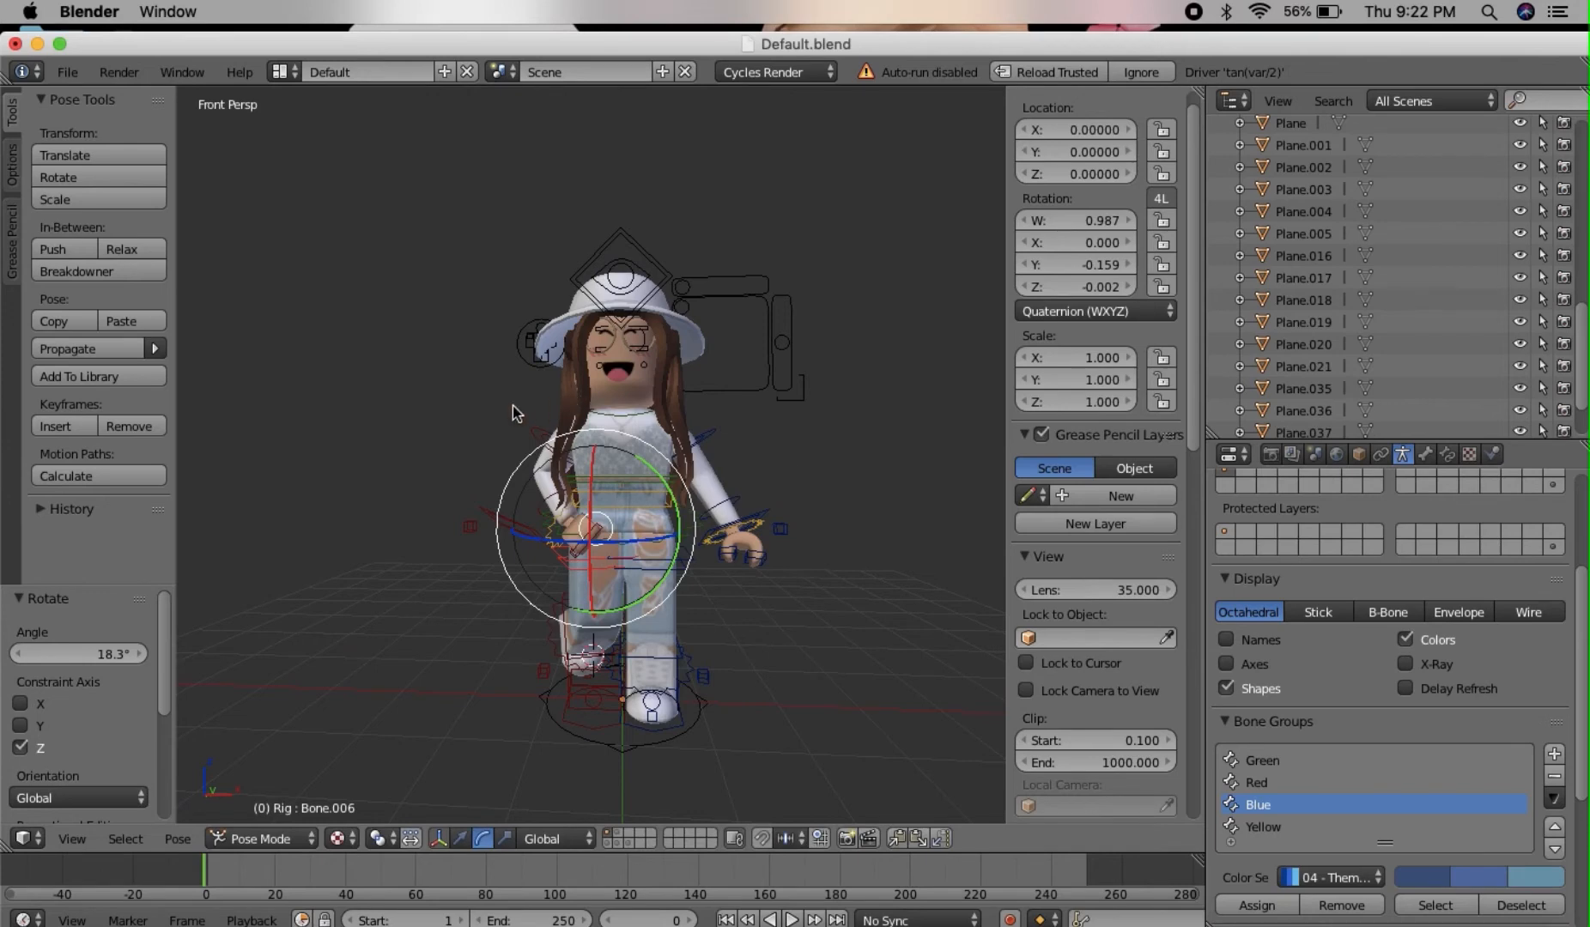
left_click(339, 372)
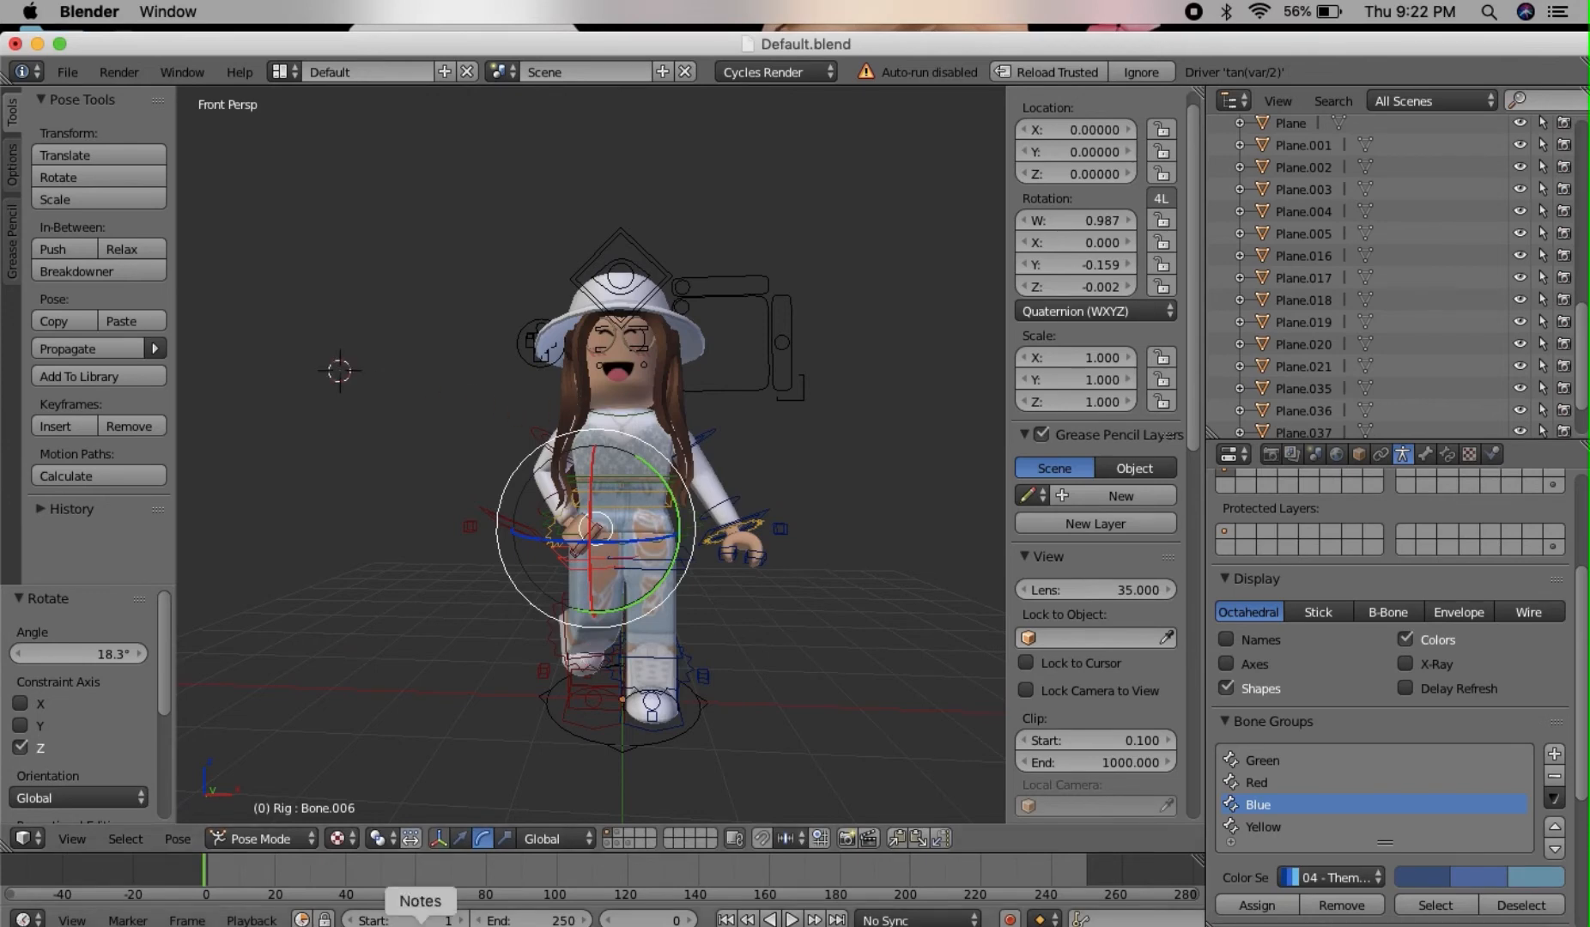
left_click(289, 840)
left_click(279, 815)
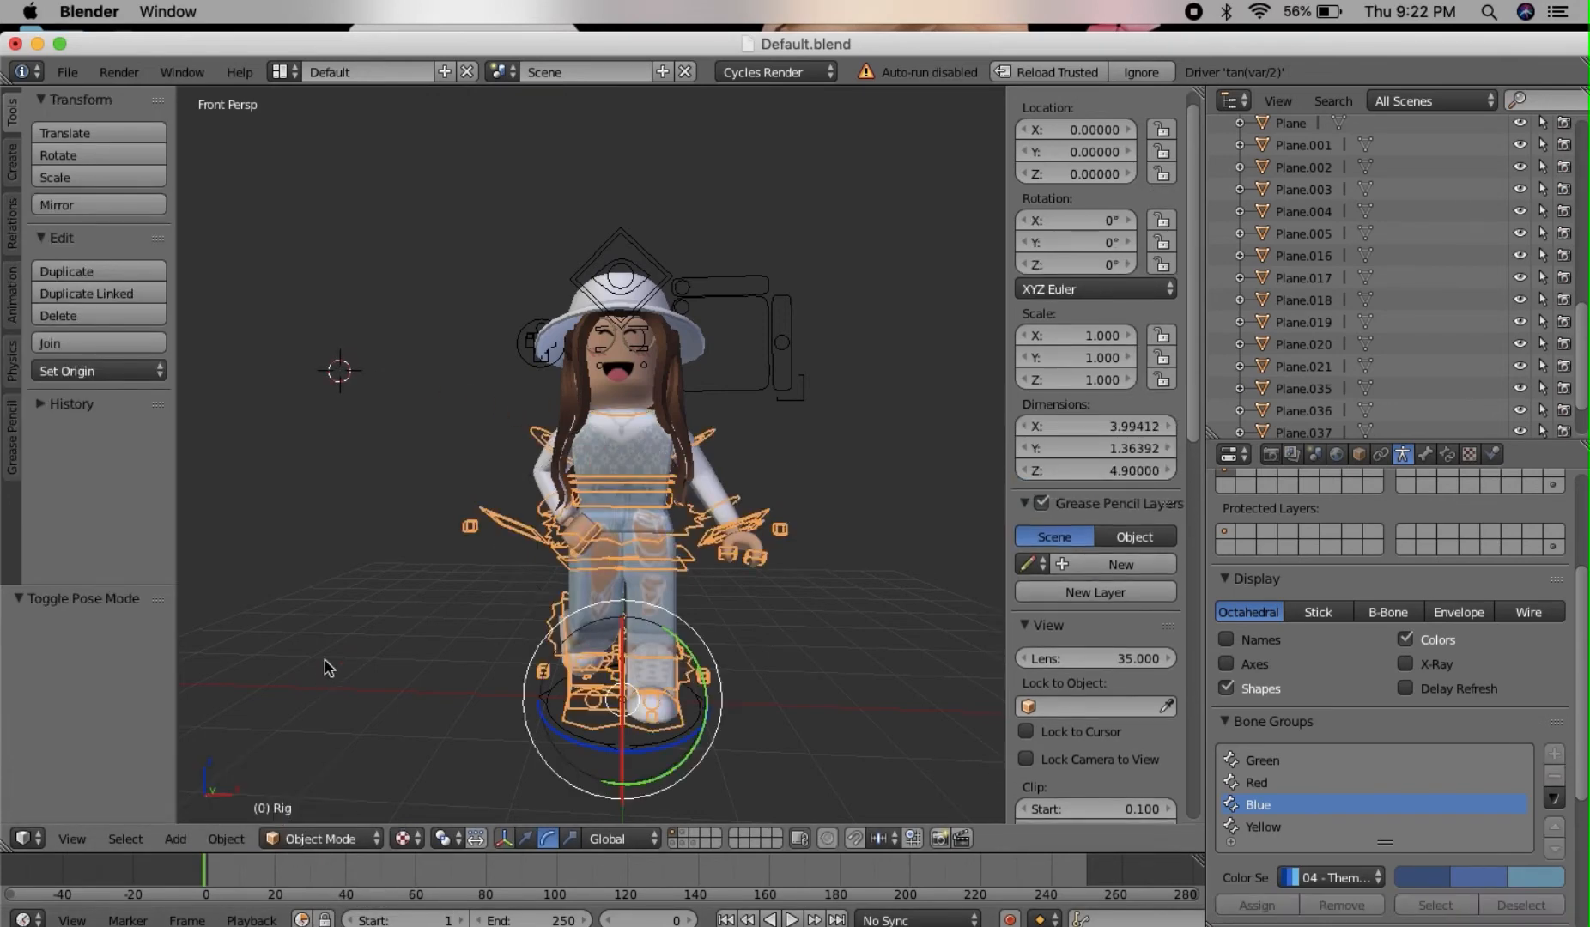
Add a Hemi lamp at the 3D cursor and rotate it 71.4° about X and -77.7° about Z towards the avatar.
key("shift+a")
mouse_move(288, 636)
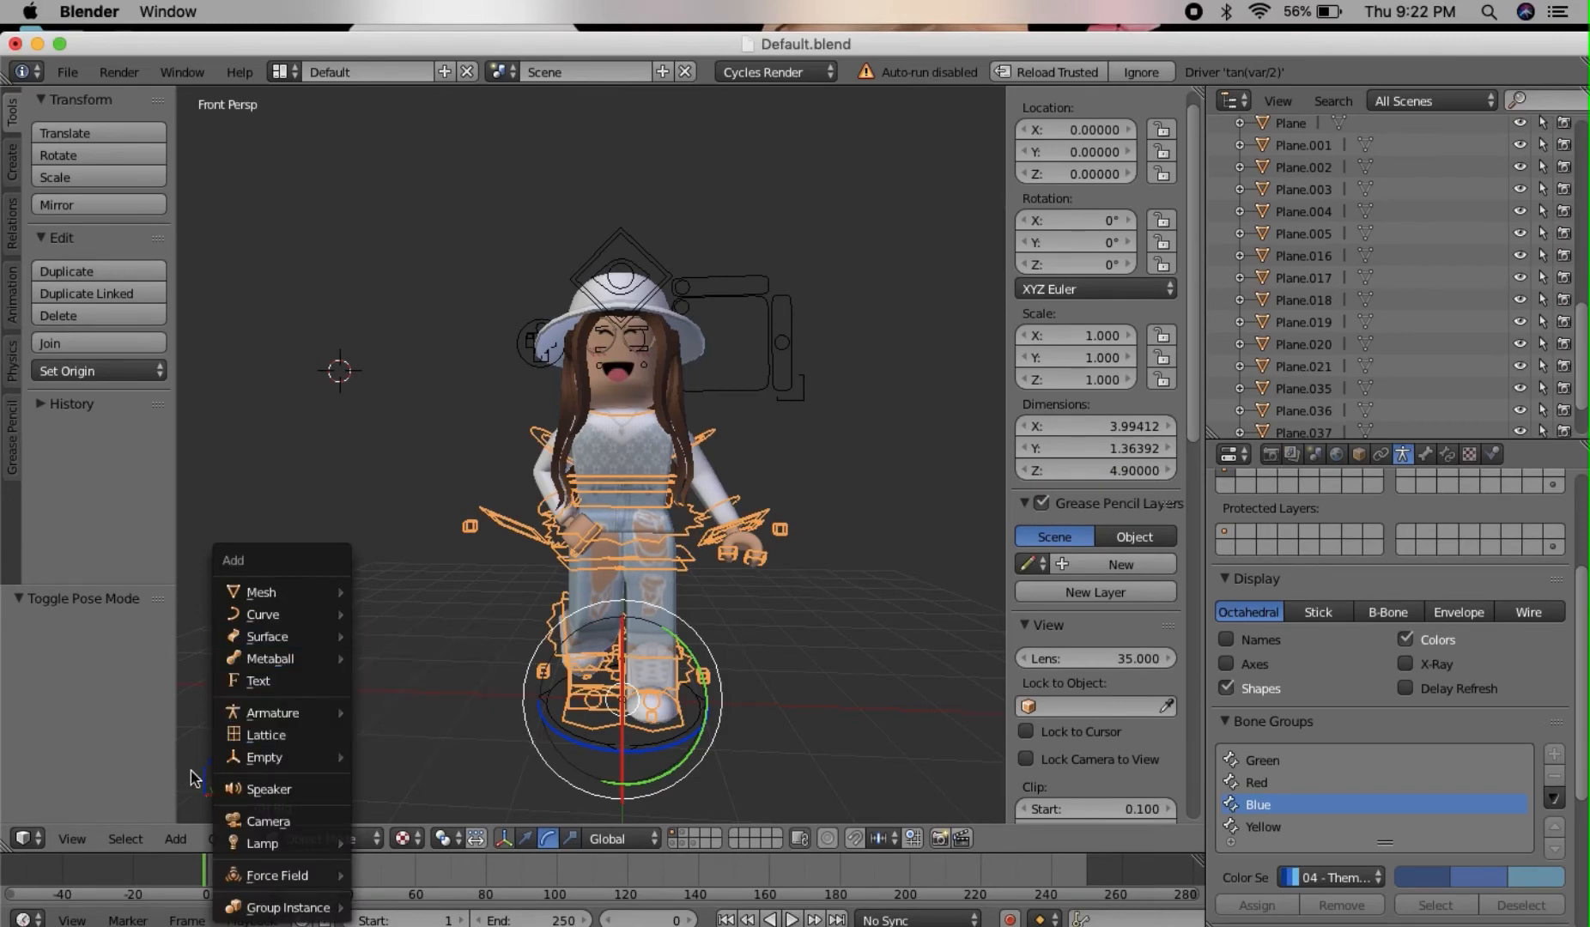
mouse_move(277, 837)
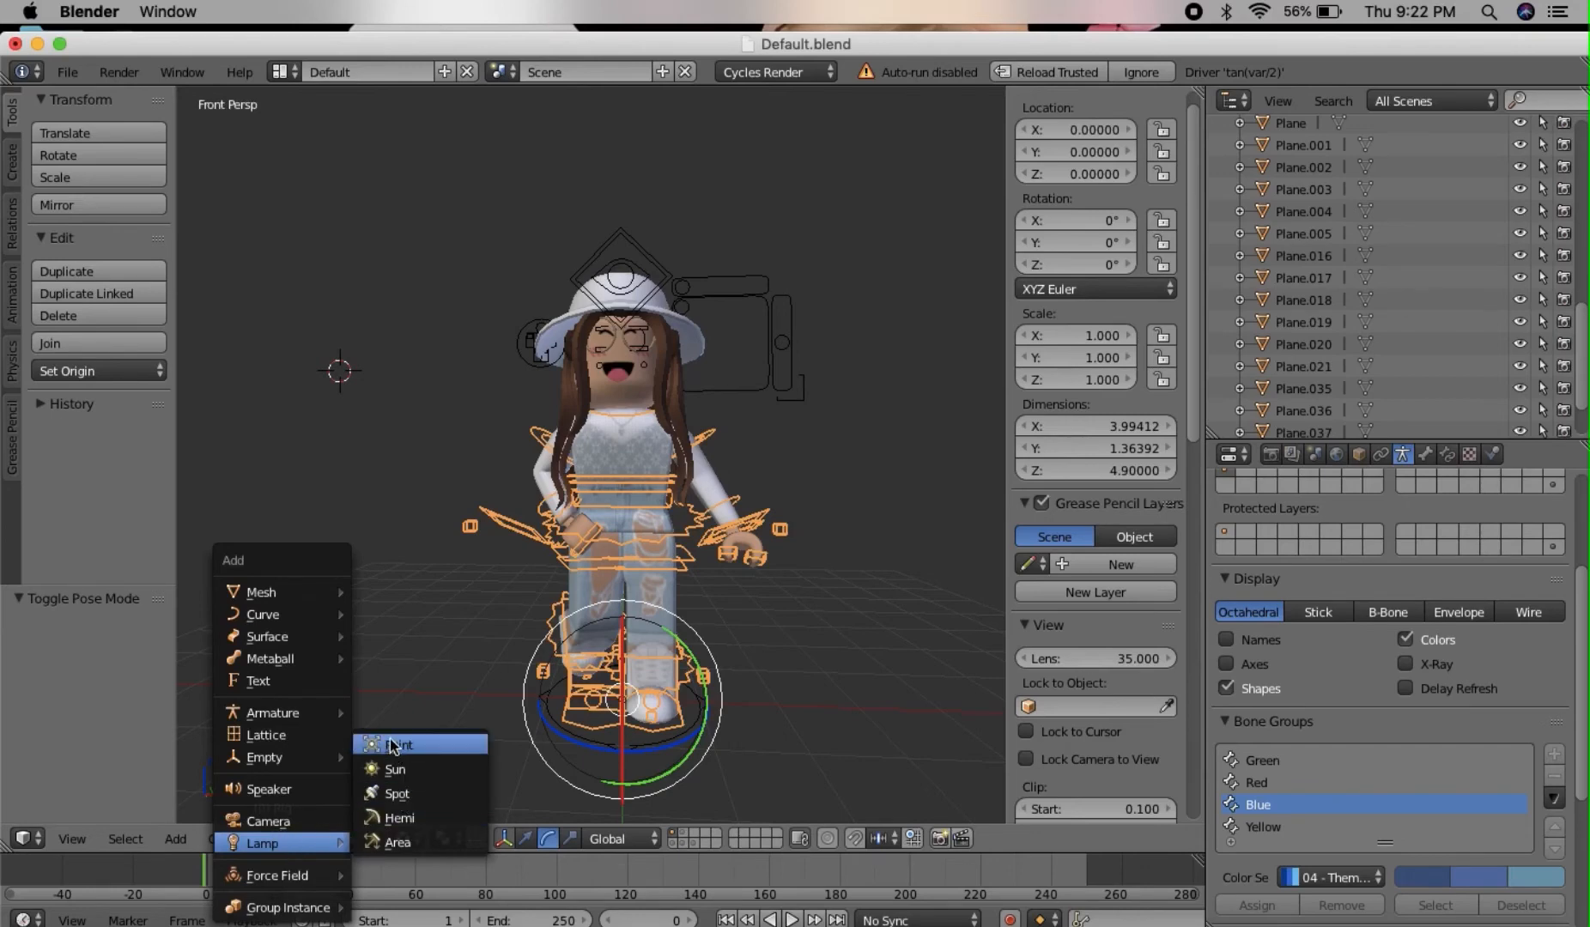
left_click(436, 817)
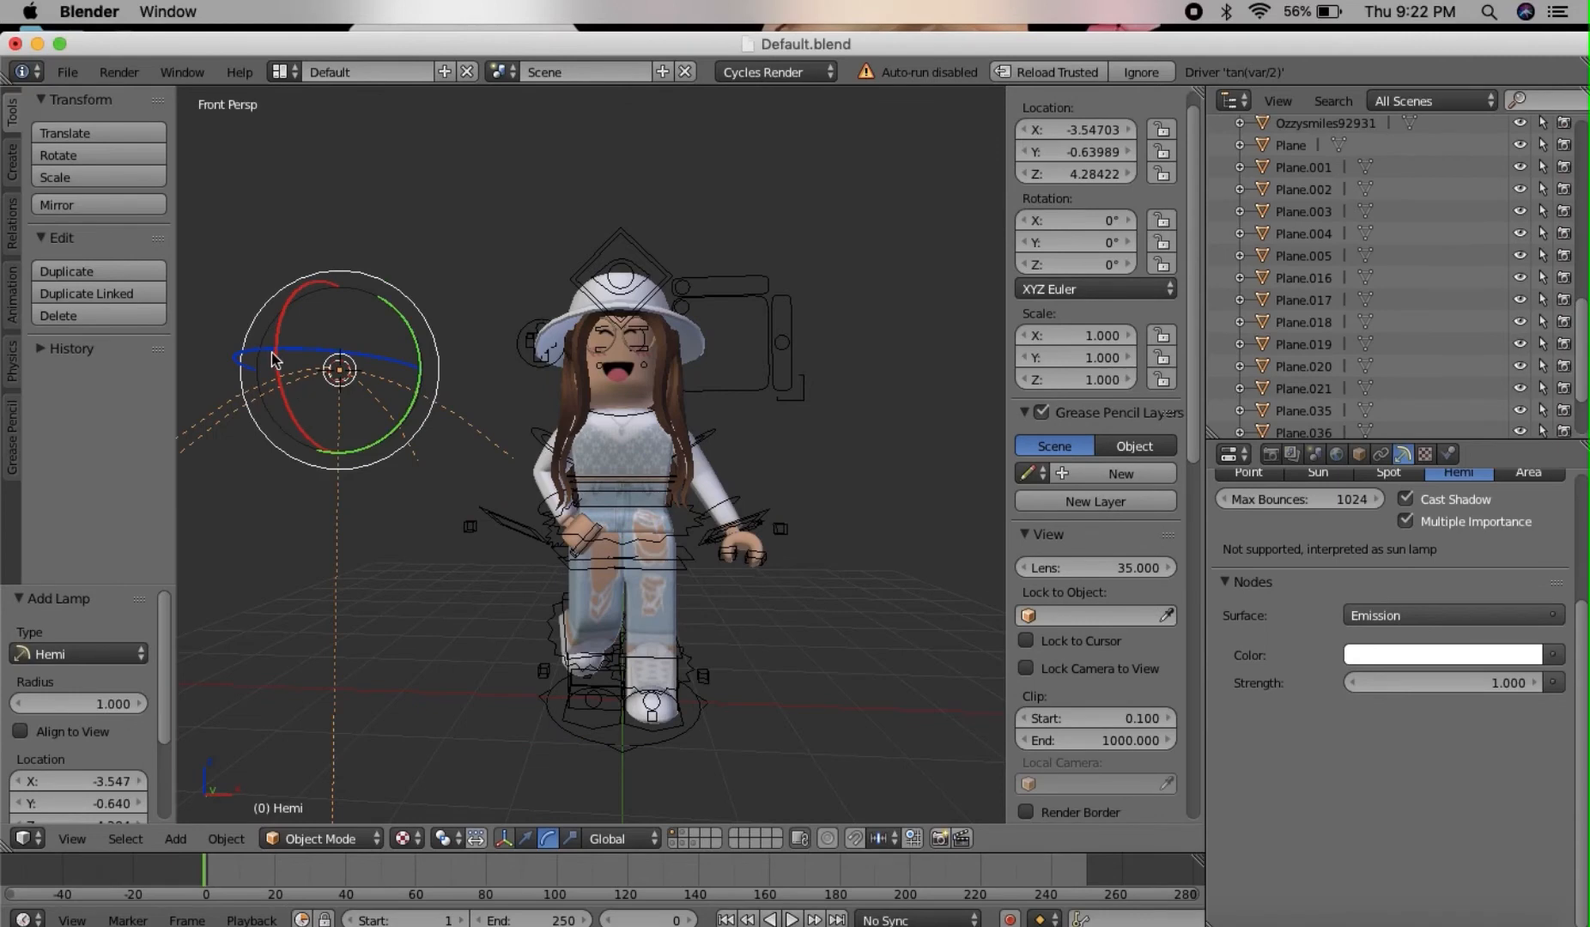
left_click_drag(271, 353, 284, 462)
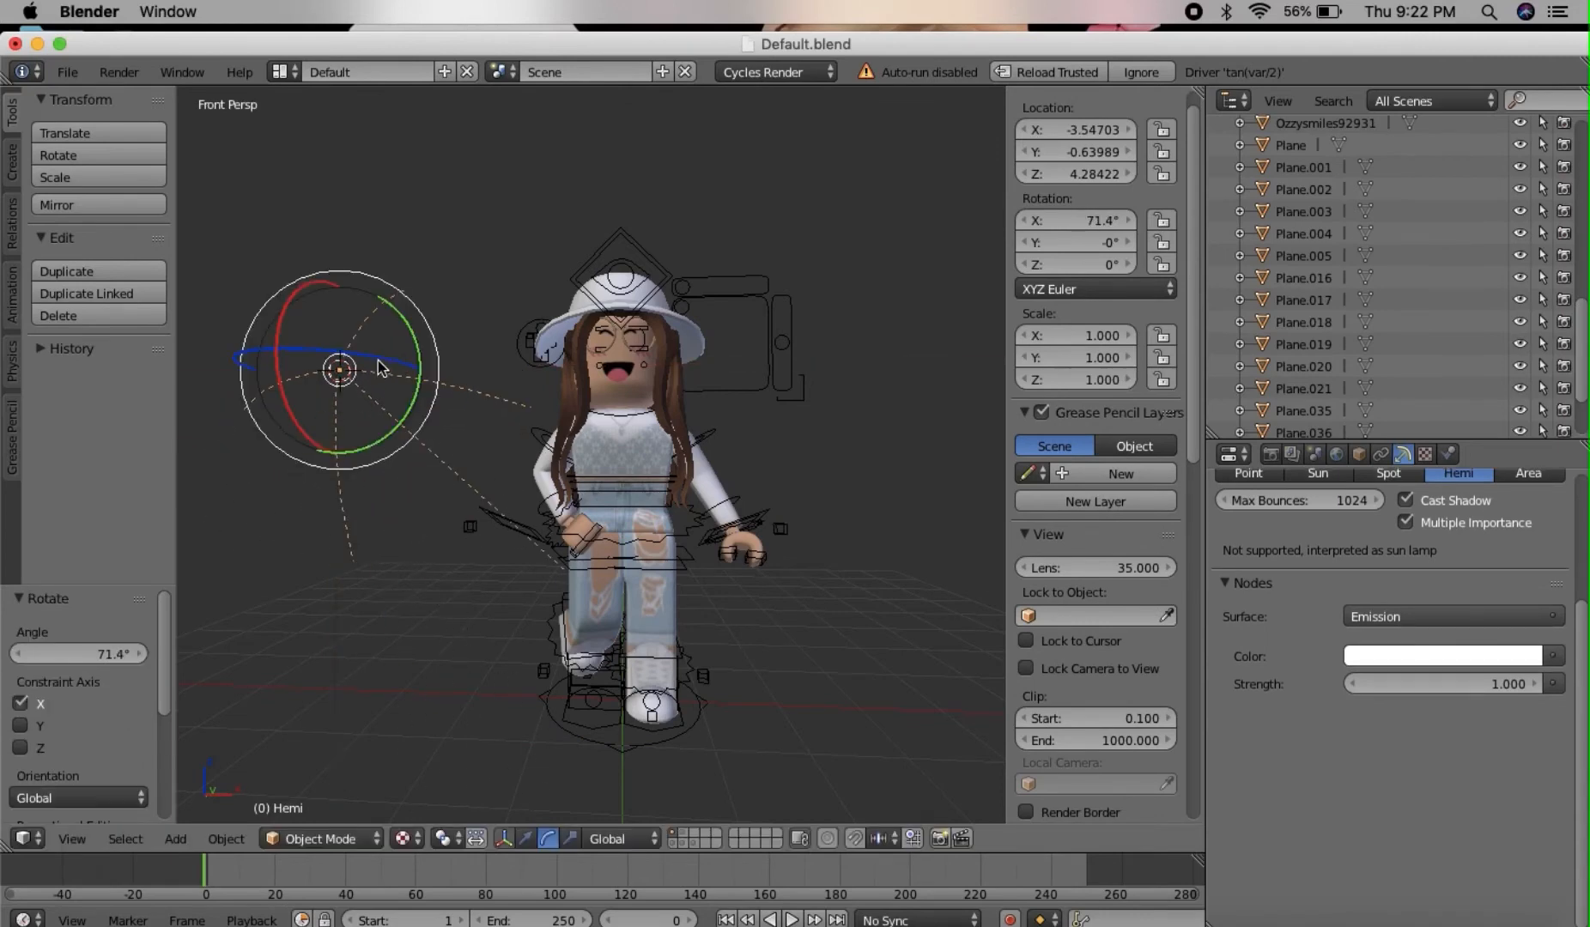
left_click_drag(378, 357, 336, 347)
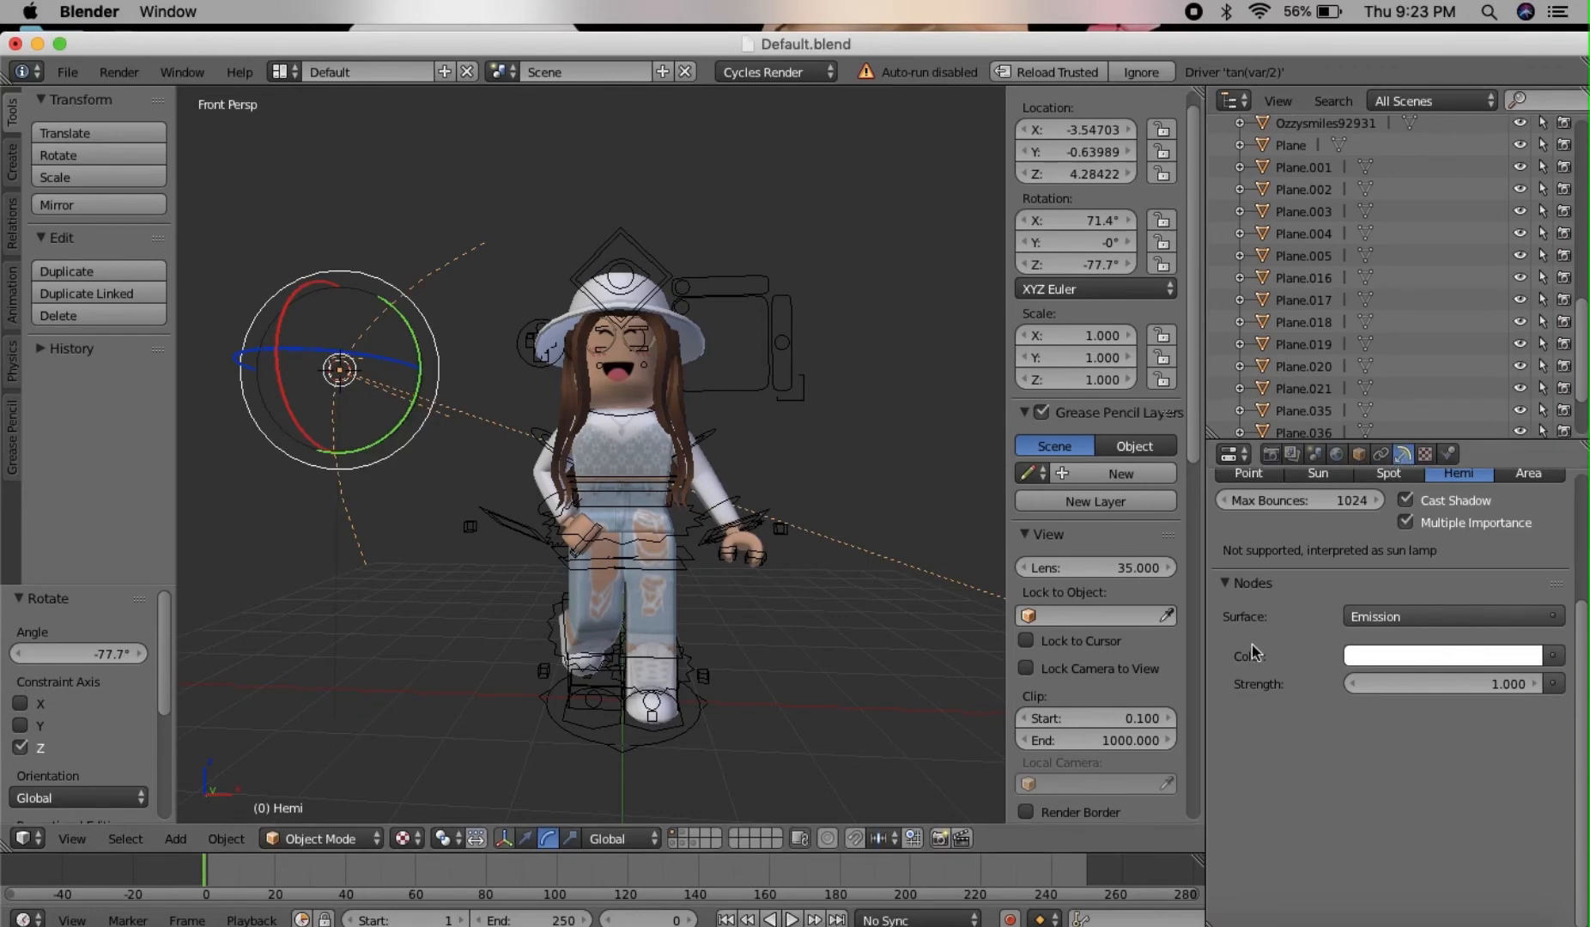
Set the Hemi lamp's emission colour to orange and display the viewport in Rendered shading.
left_click(1379, 669)
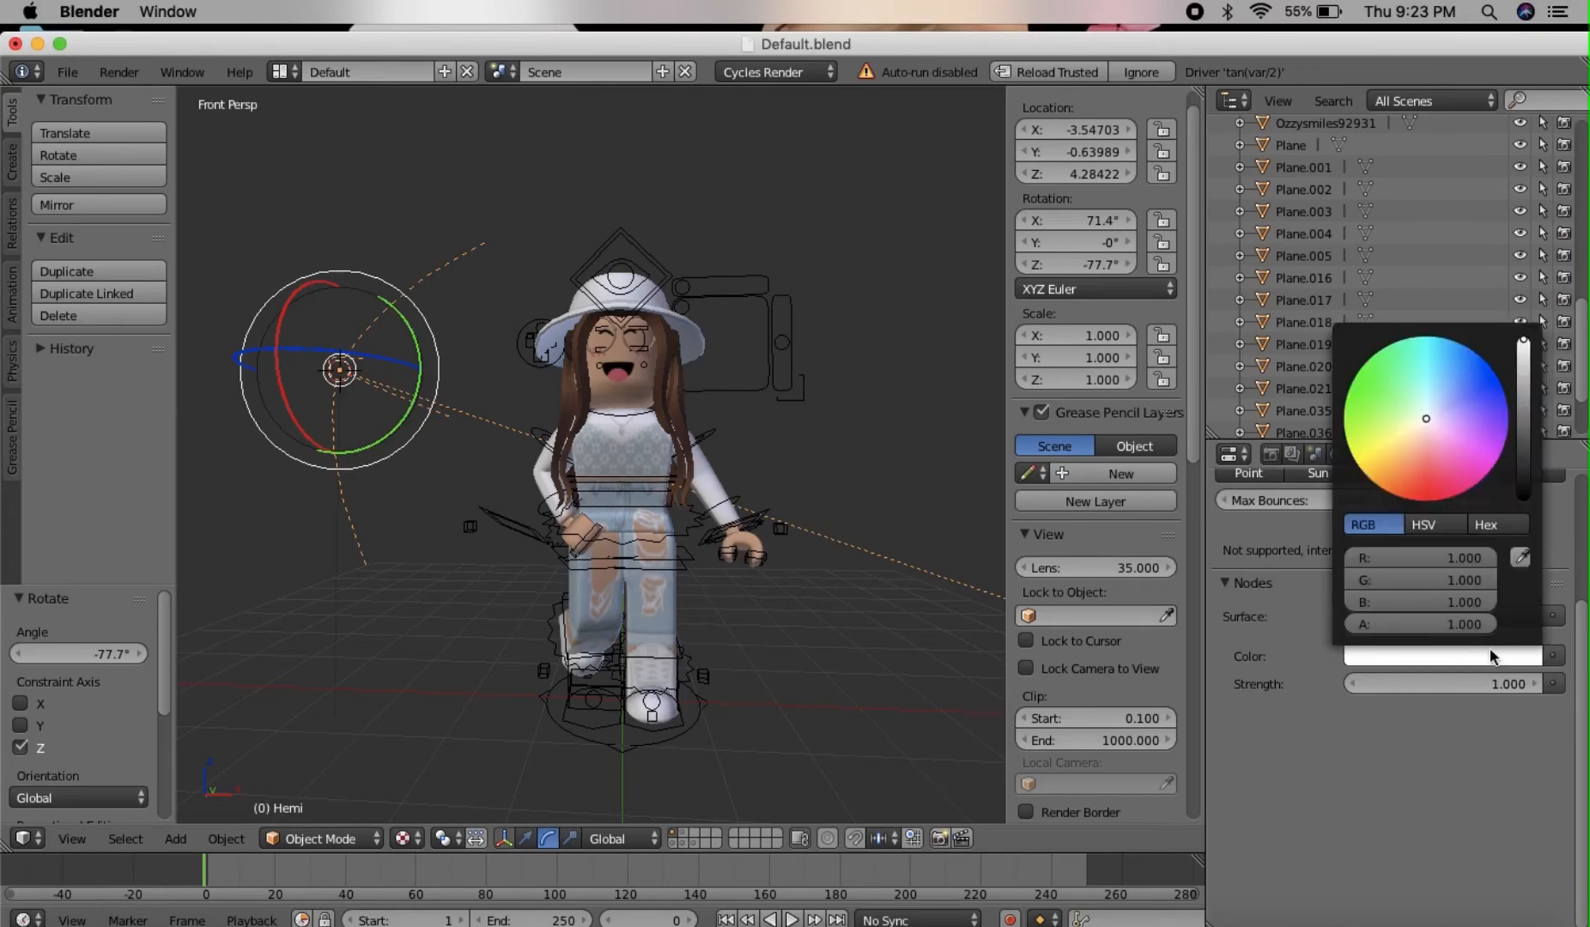
left_click_drag(1425, 415, 1406, 478)
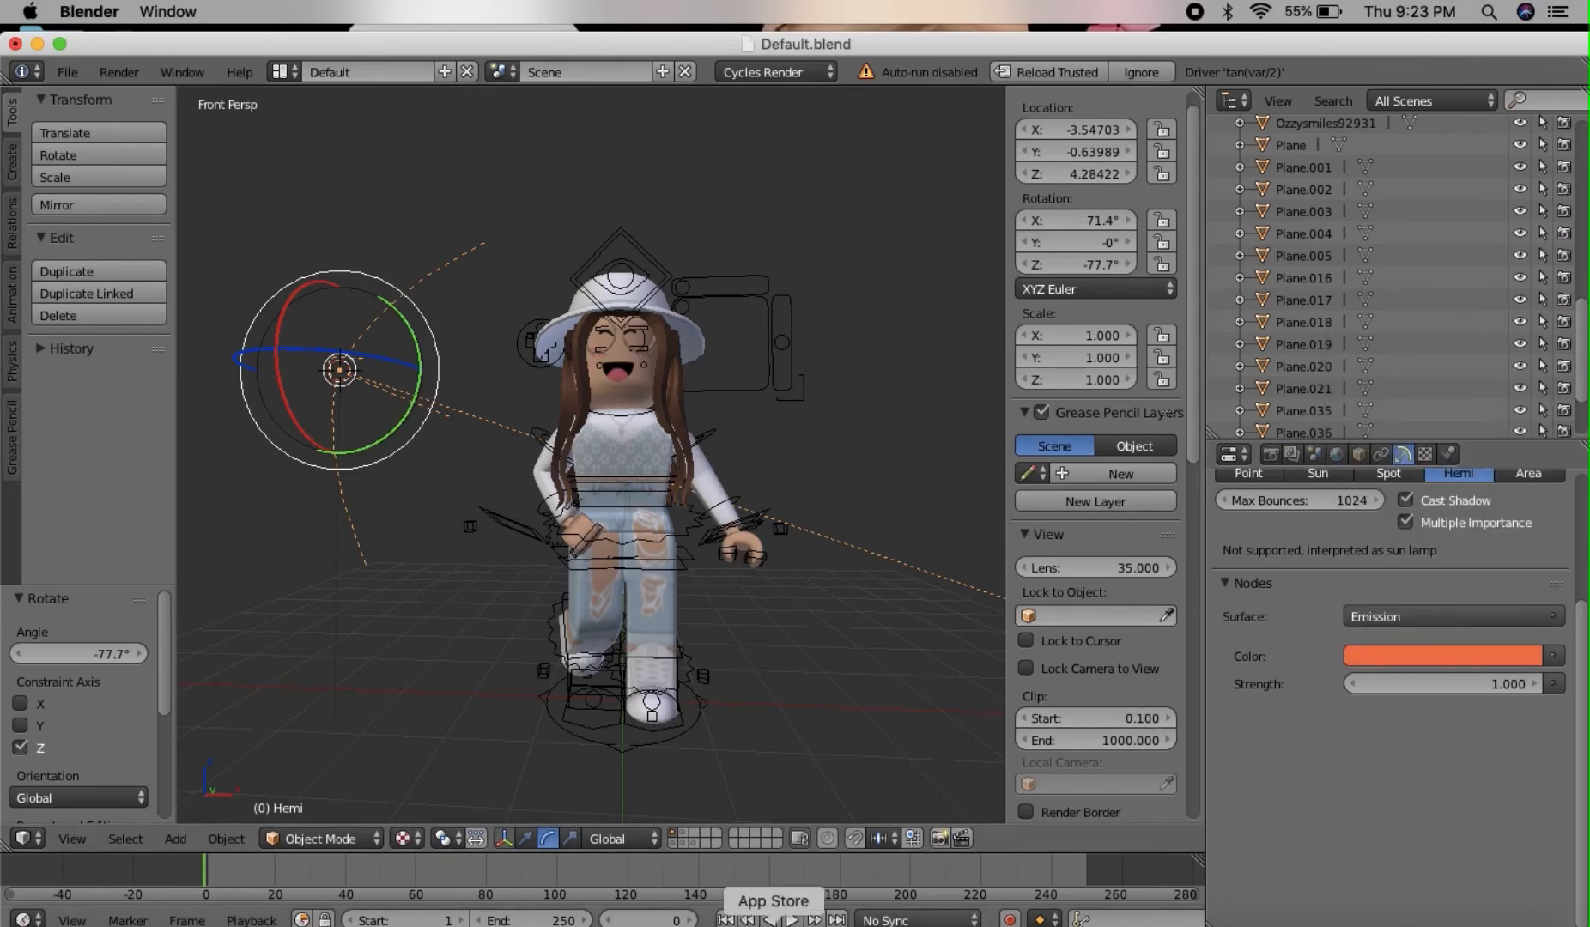
left_click(402, 839)
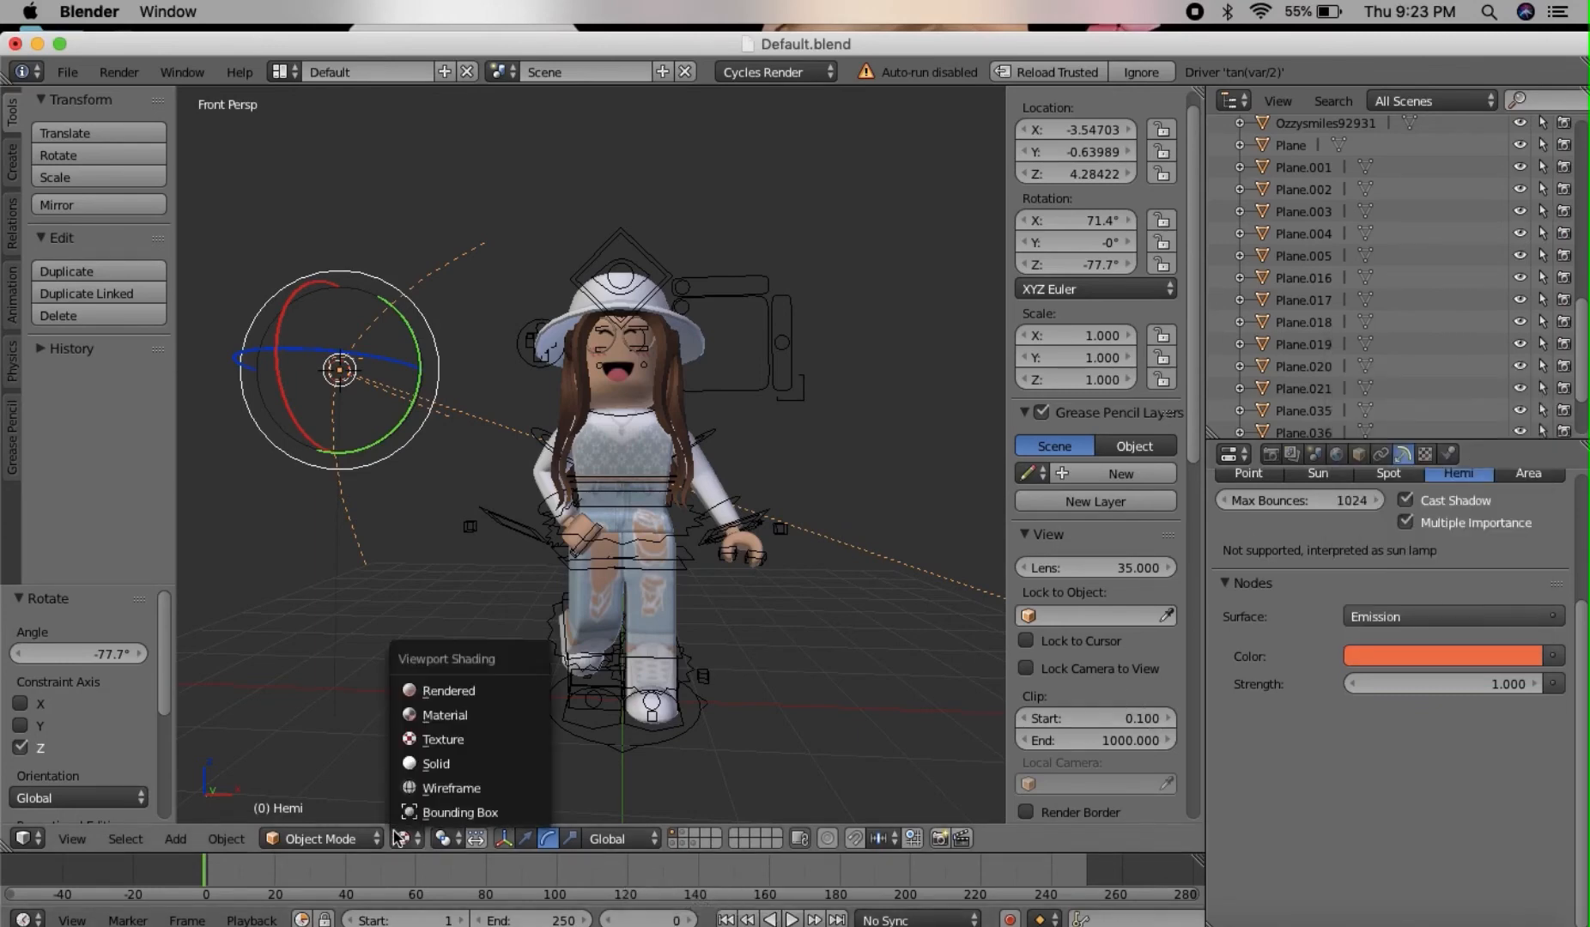
left_click(420, 692)
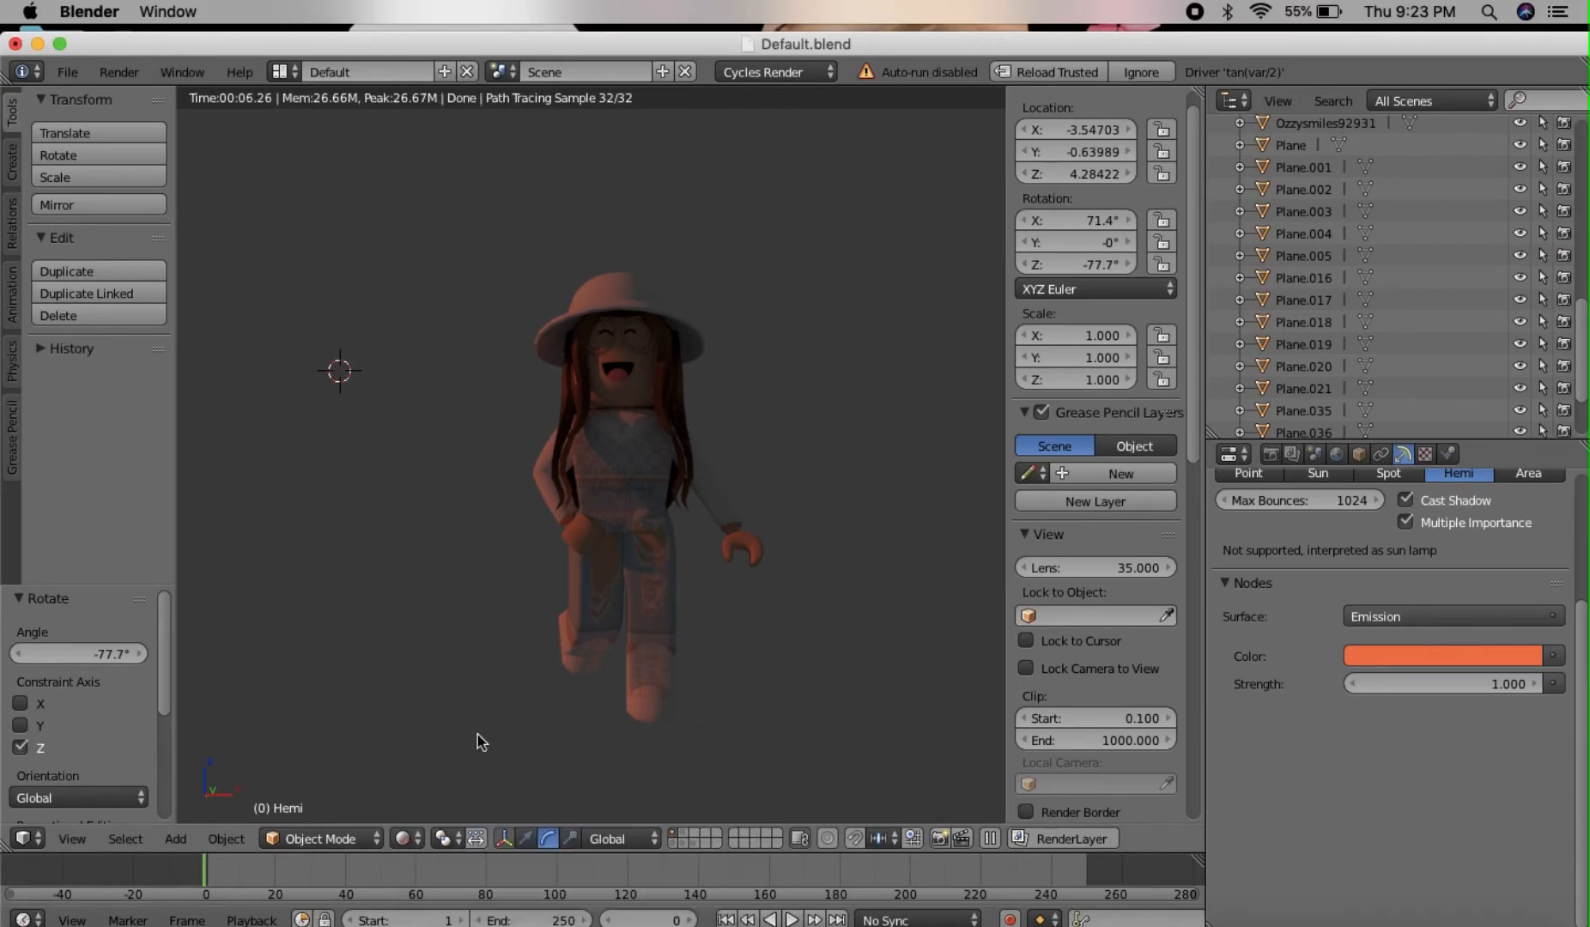
Enable Ambient Occlusion in the World settings.
left_click(1273, 455)
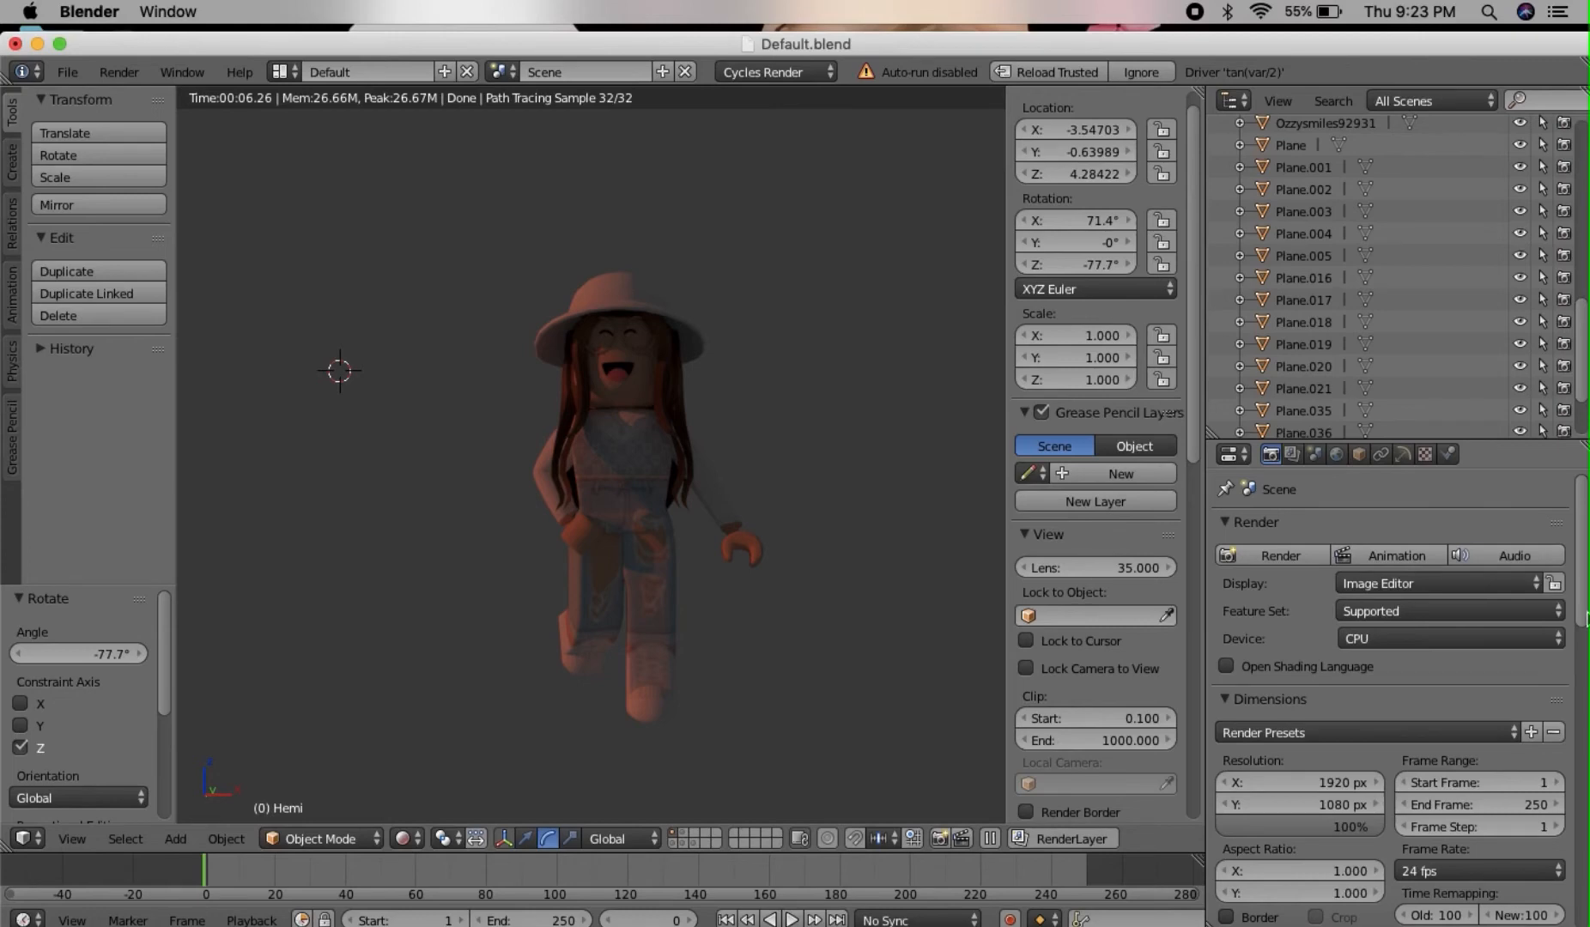
scroll(1587, 618, "down", 5)
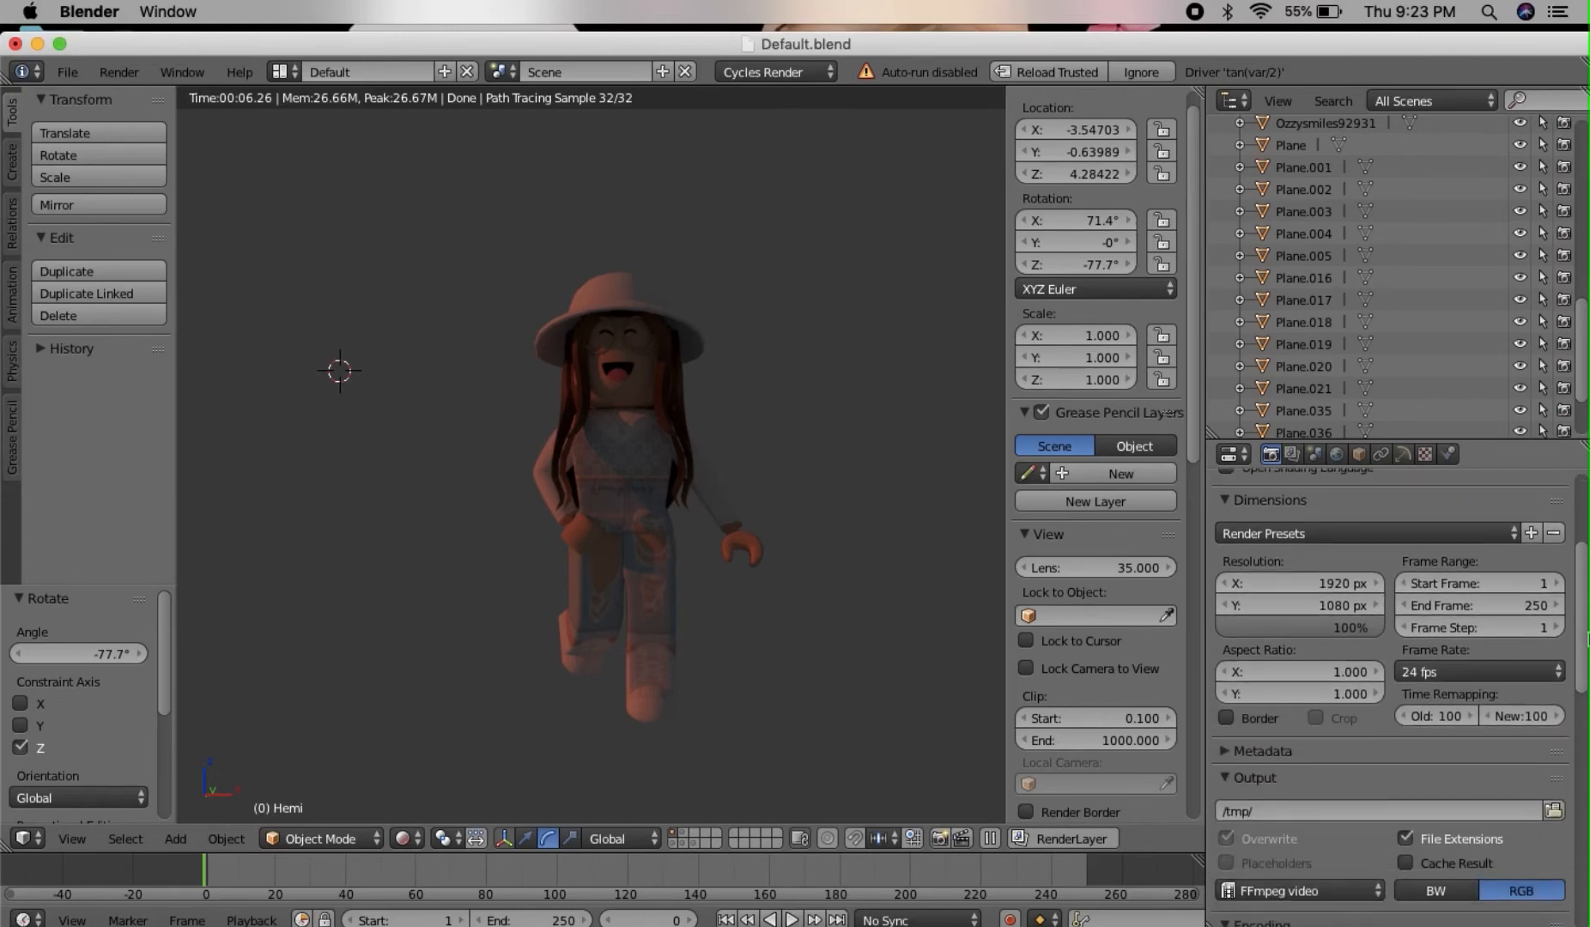
mouse_move(1588, 643)
left_mouse_down()
mouse_move(1587, 923)
mouse_move(1587, 609)
left_mouse_up()
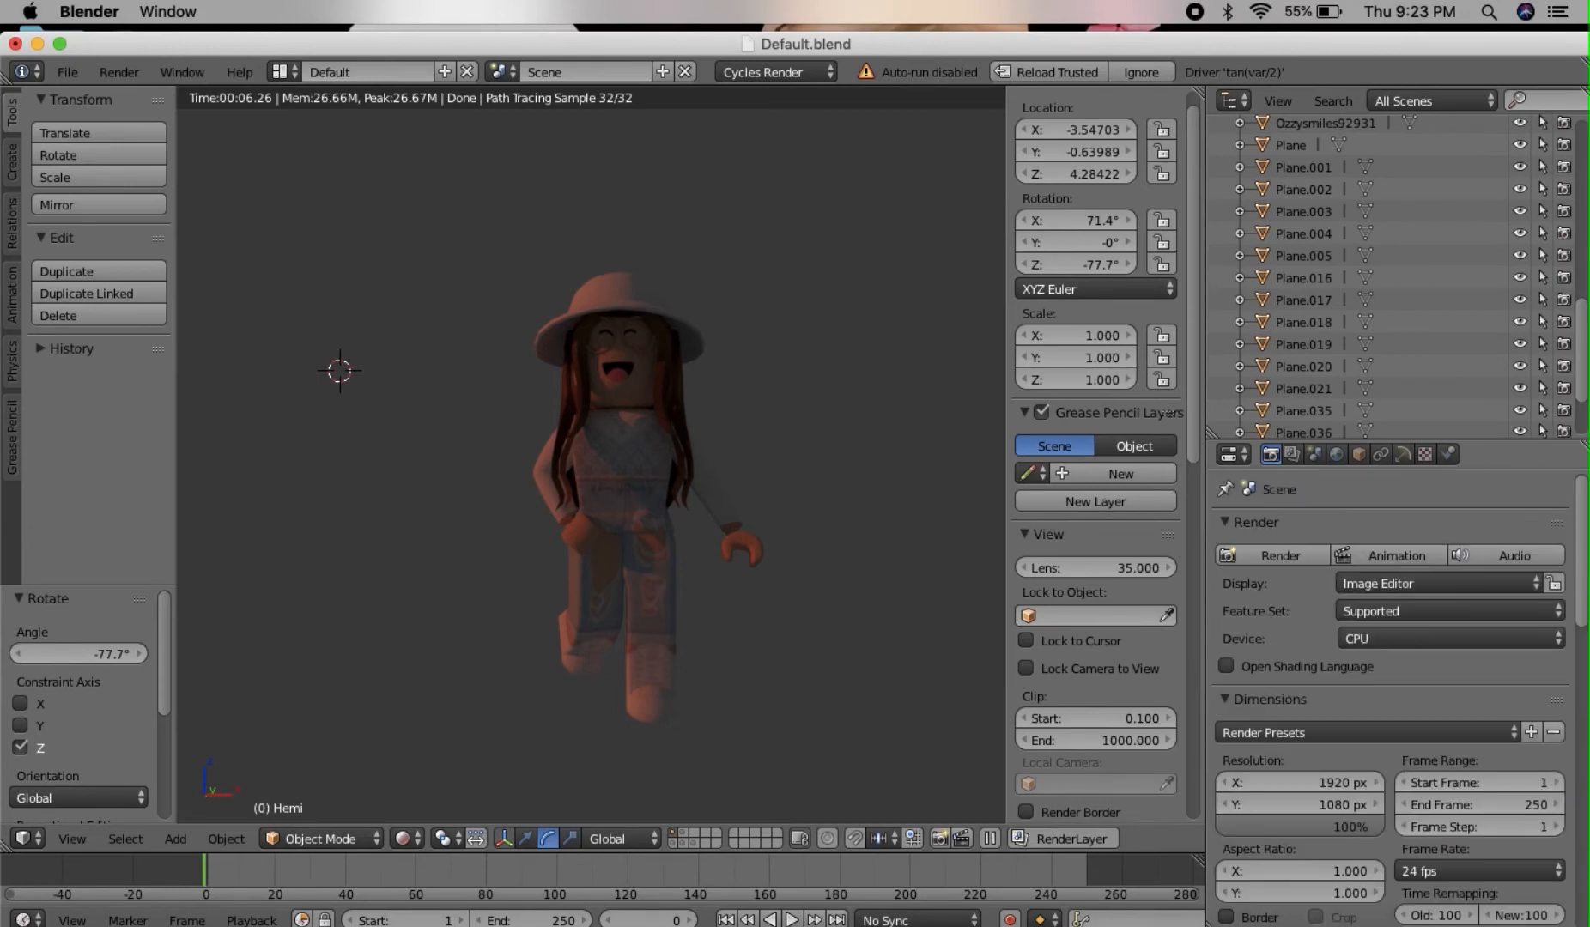
left_click(1338, 455)
left_click(1243, 710)
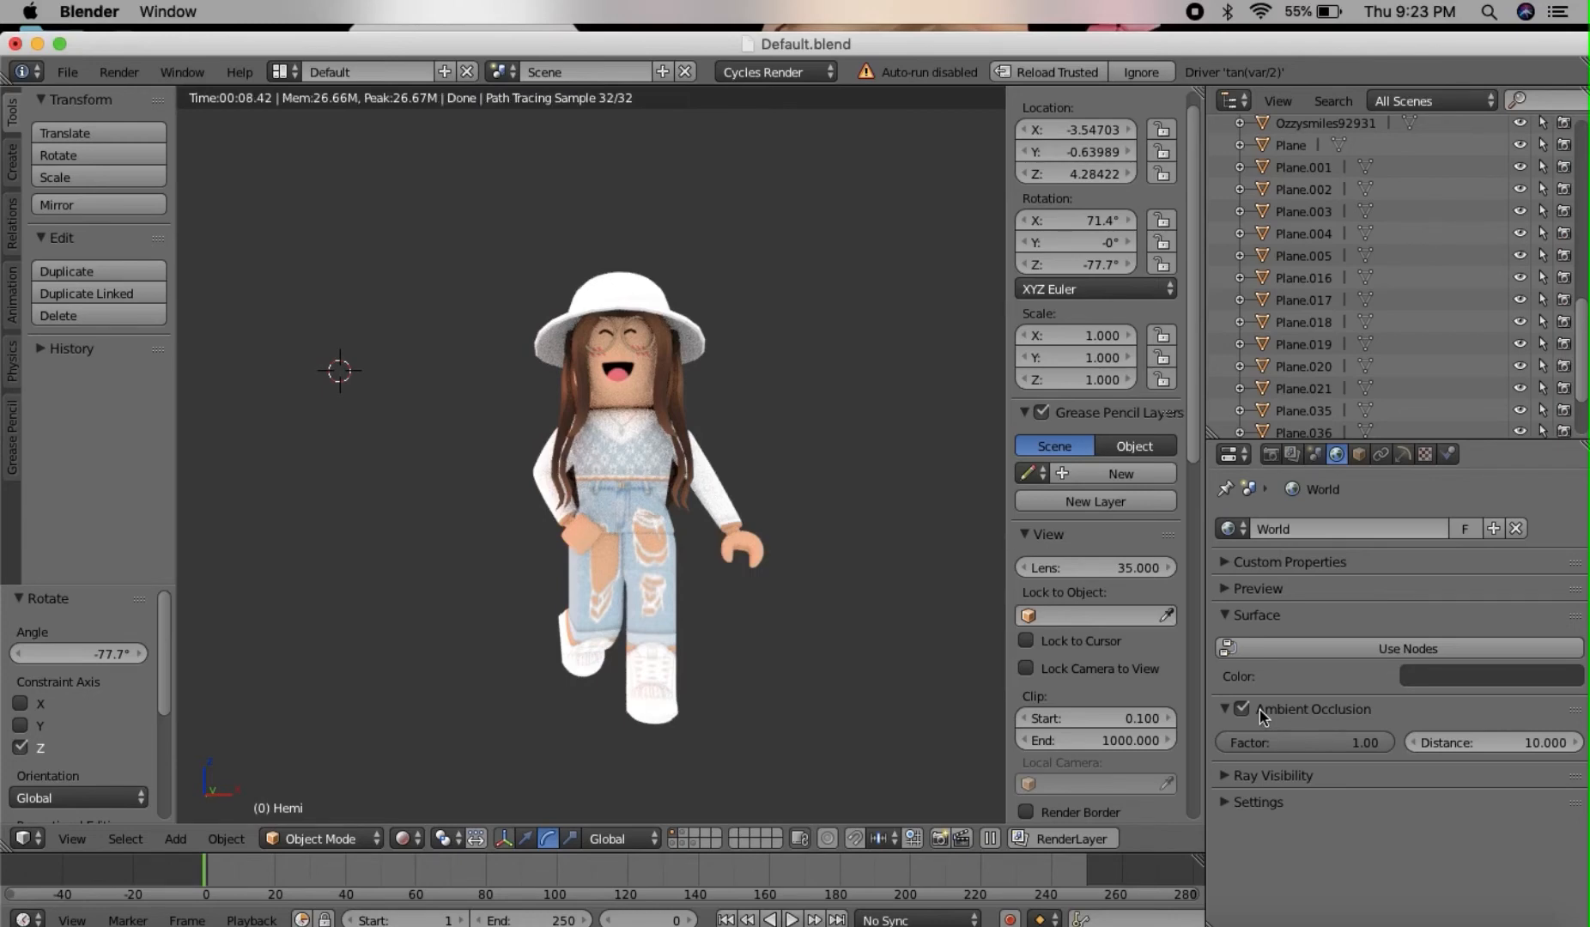
Disable Ambient Occlusion and brighten the World surface colour slightly to a grey of 0.058 in R, G and B.
left_click(1258, 709)
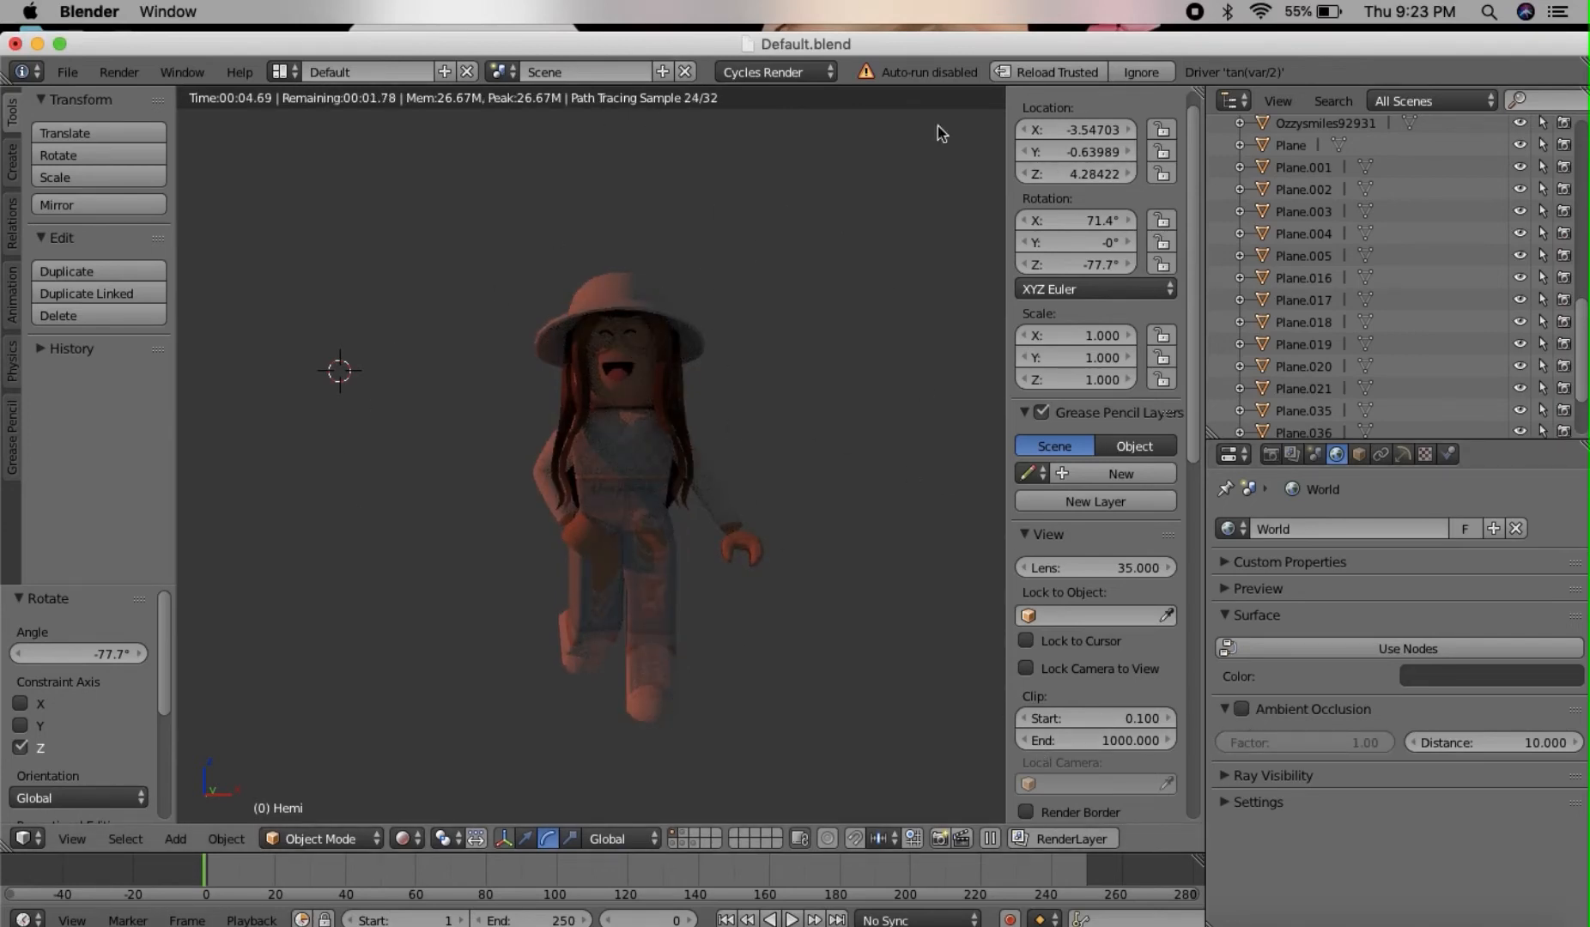
left_click(1457, 678)
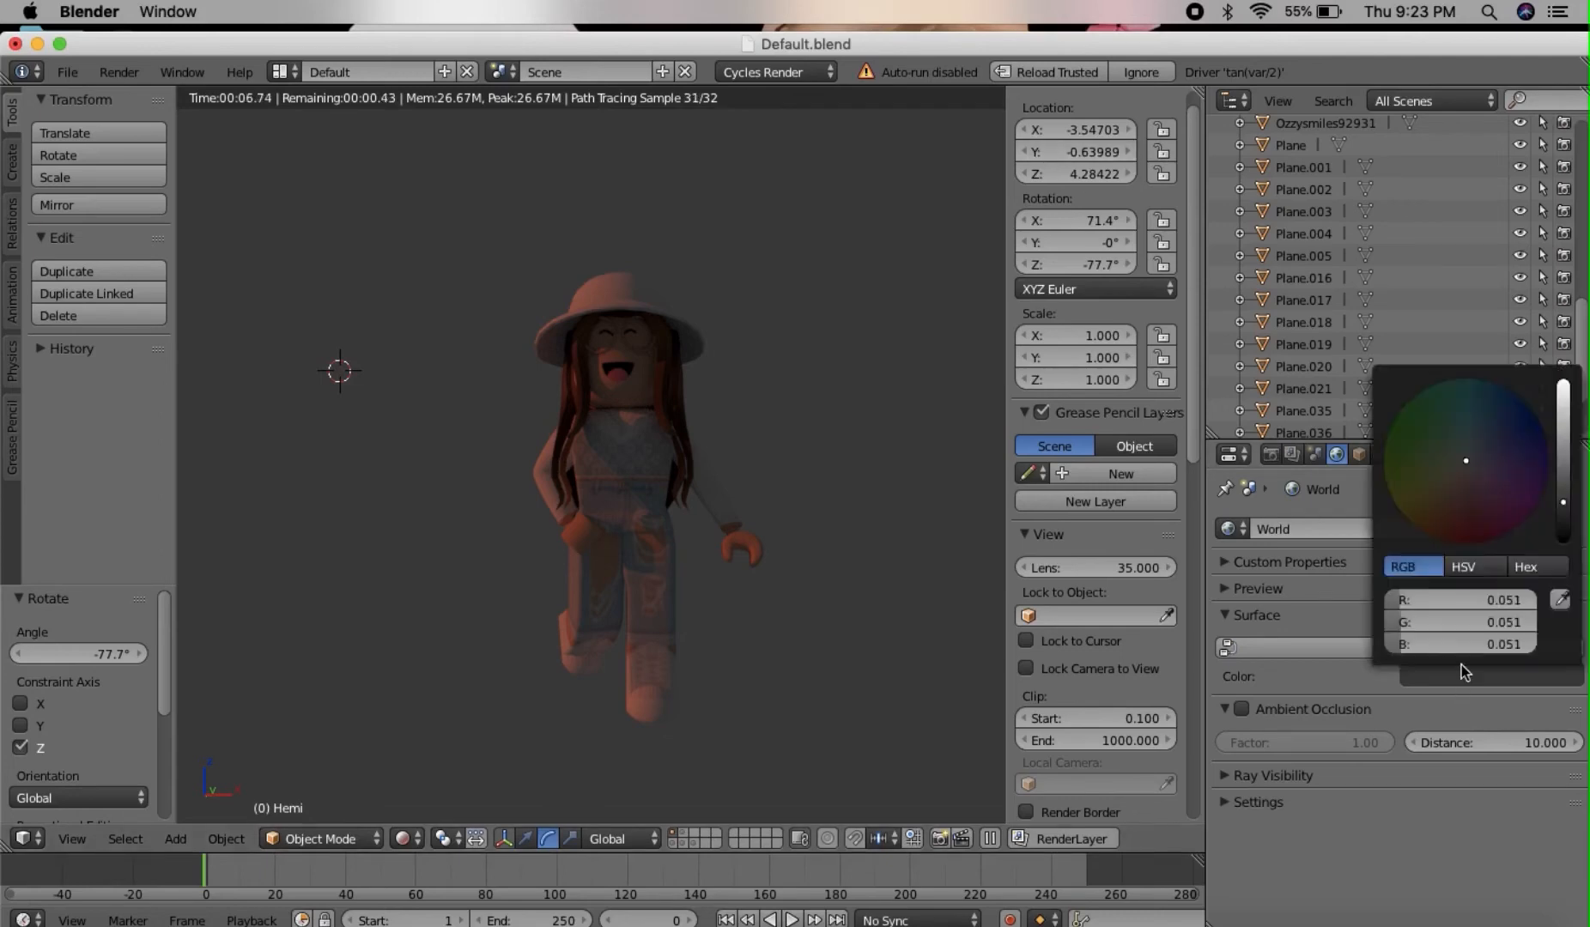
mouse_move(1568, 507)
left_mouse_down()
mouse_move(1564, 388)
mouse_move(1564, 499)
left_mouse_up()
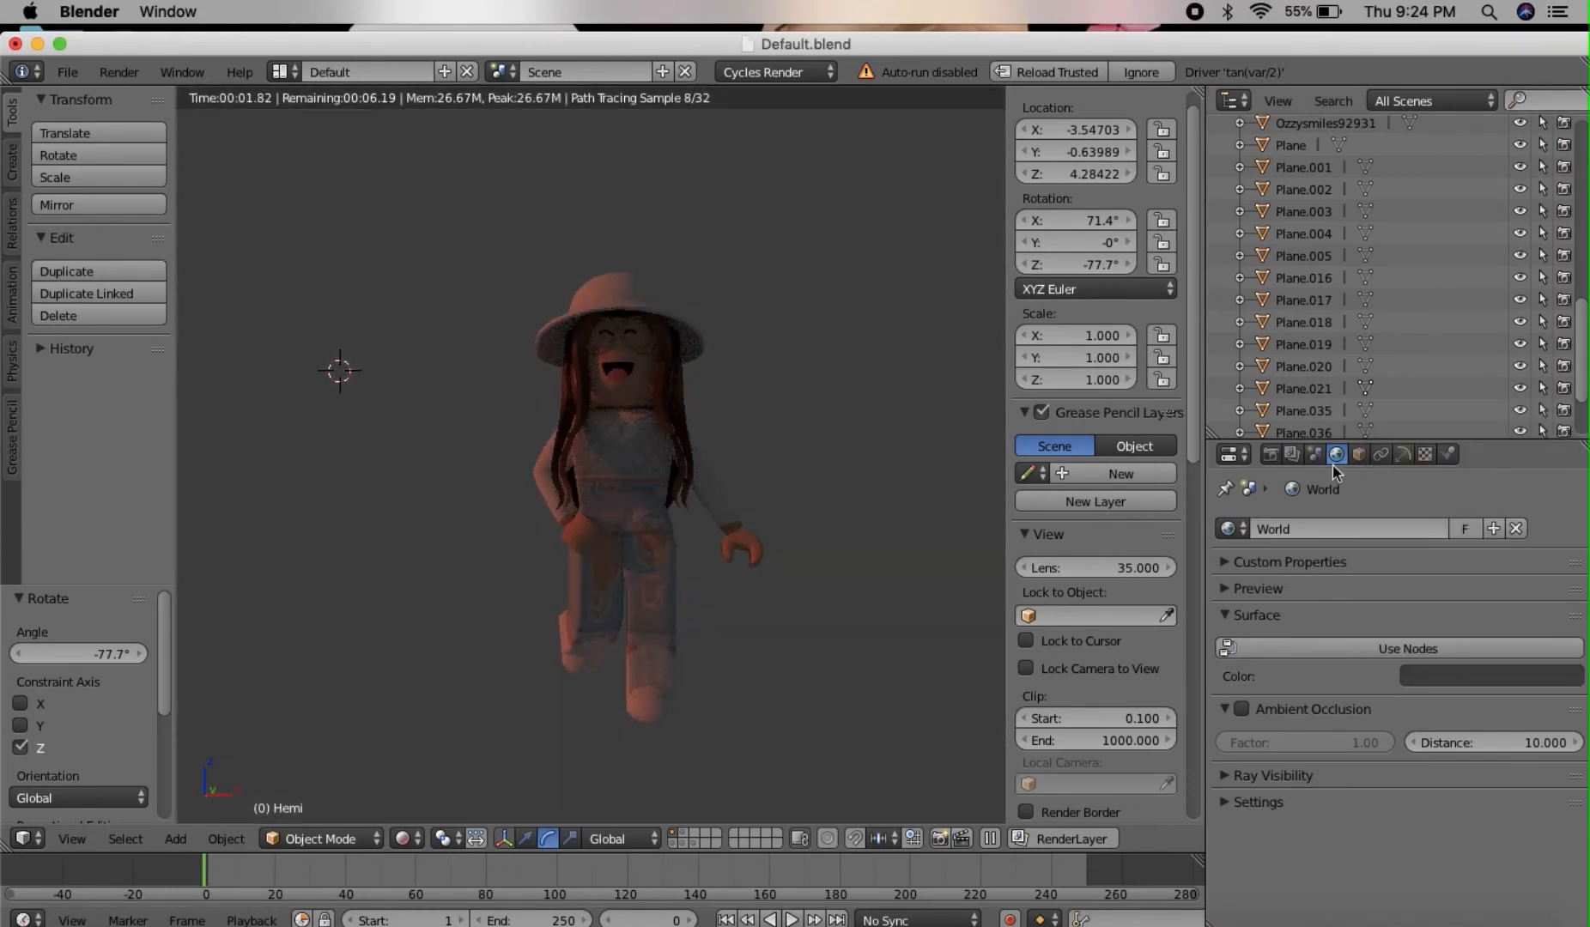
Tint the World surface colour towards blue and tone it down to a dark, muted blue-grey.
left_click(1503, 675)
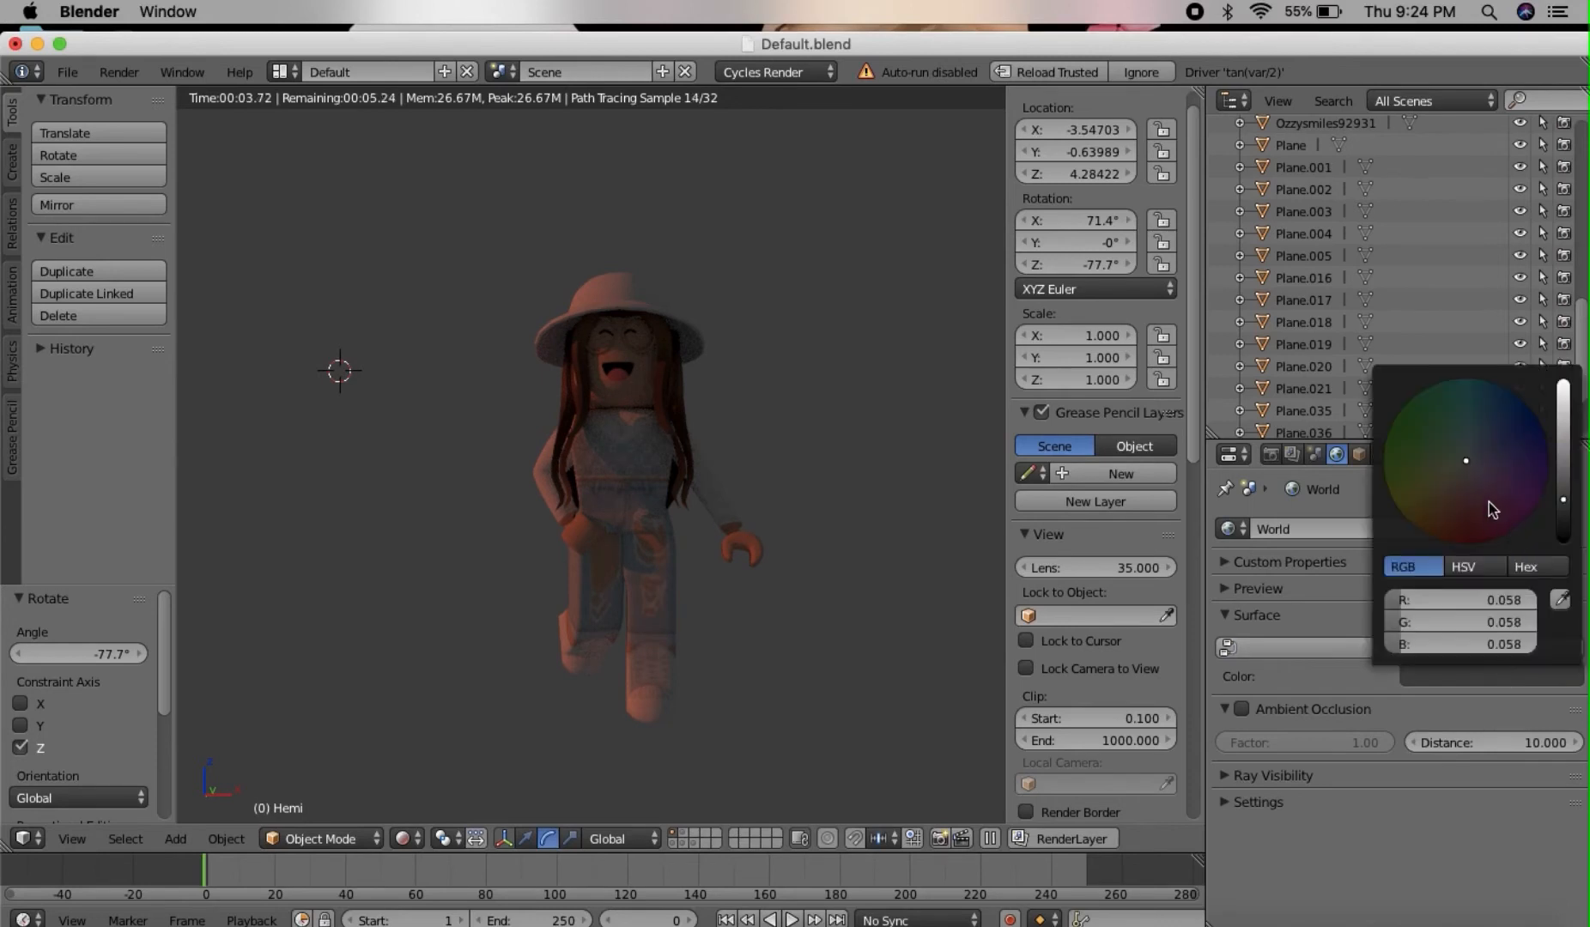
left_click_drag(1468, 462, 1499, 421)
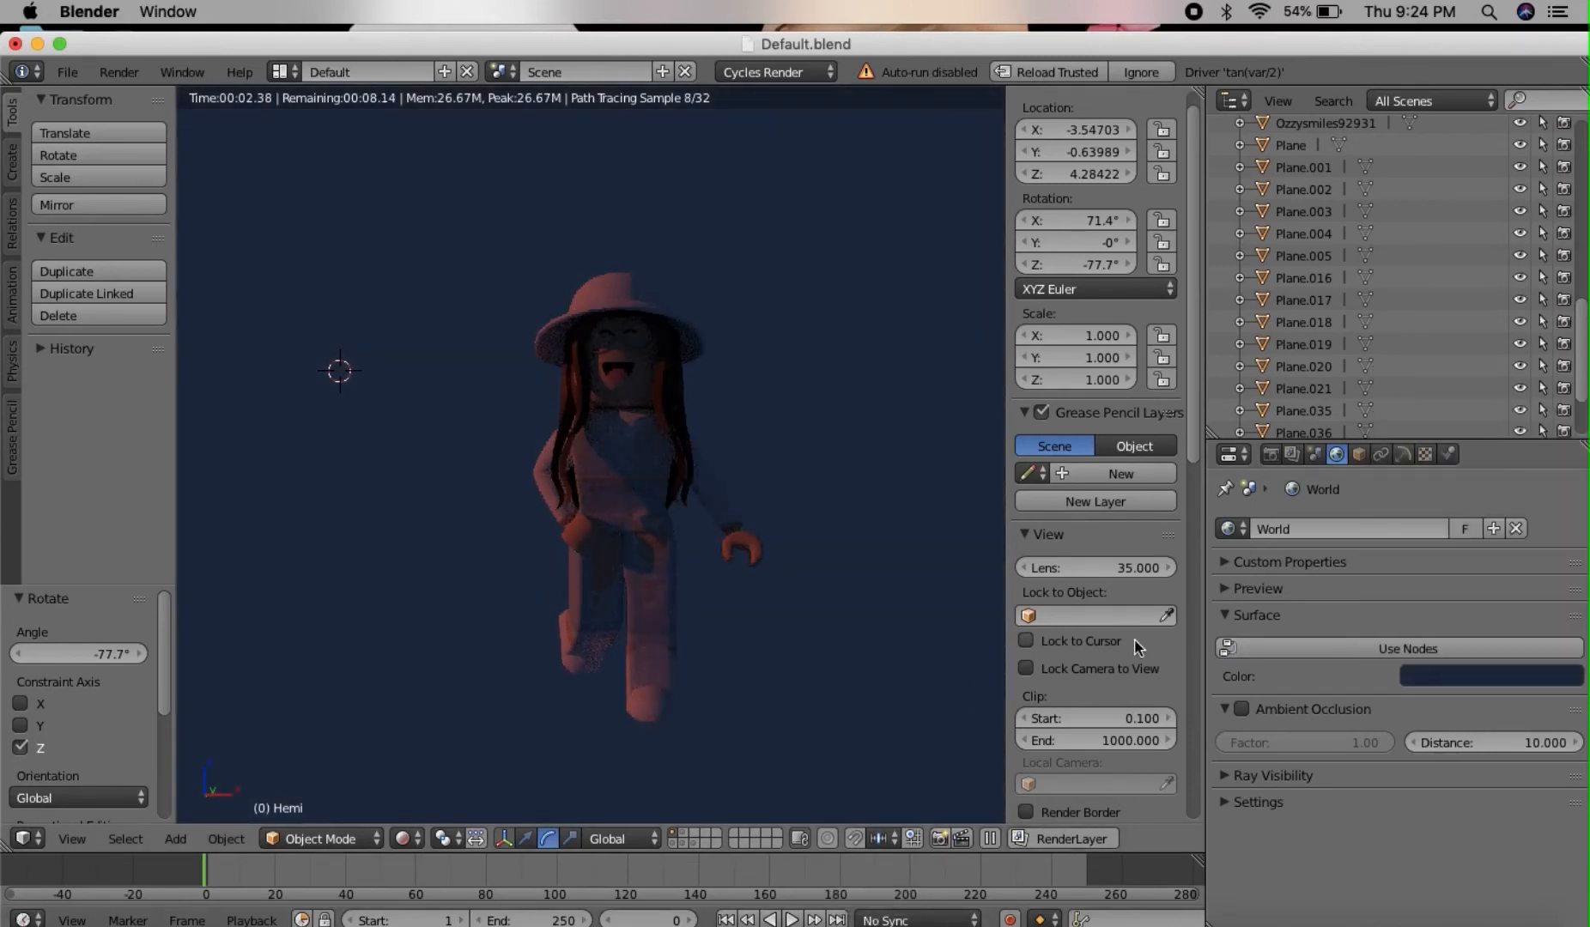
left_click(1459, 677)
left_click_drag(1499, 421, 1480, 444)
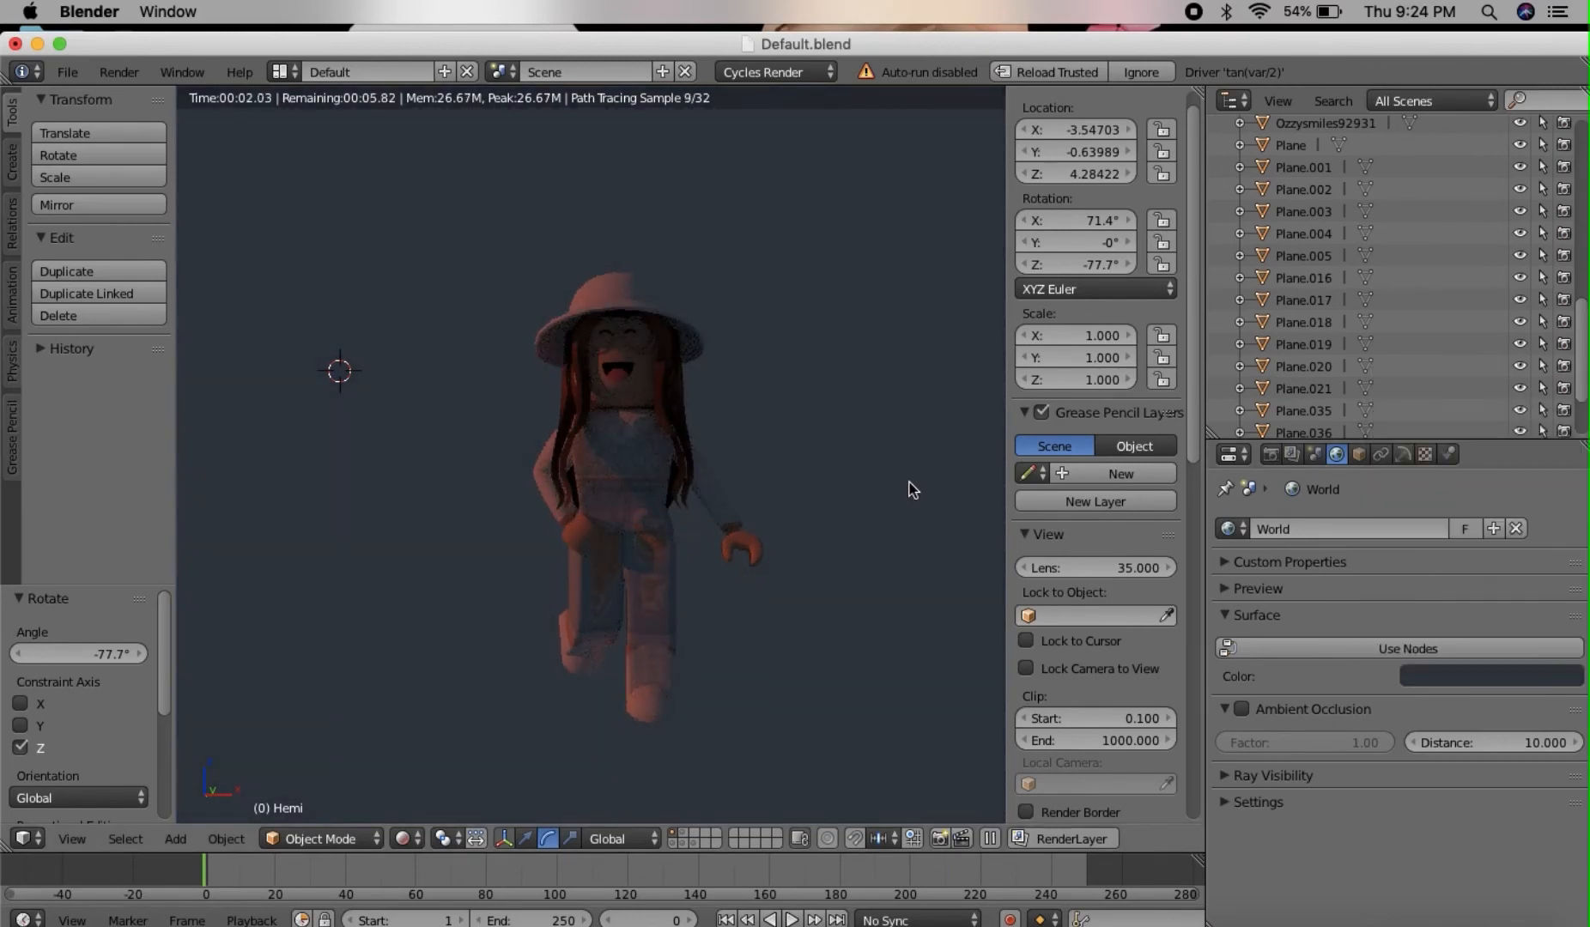
left_click(1493, 676)
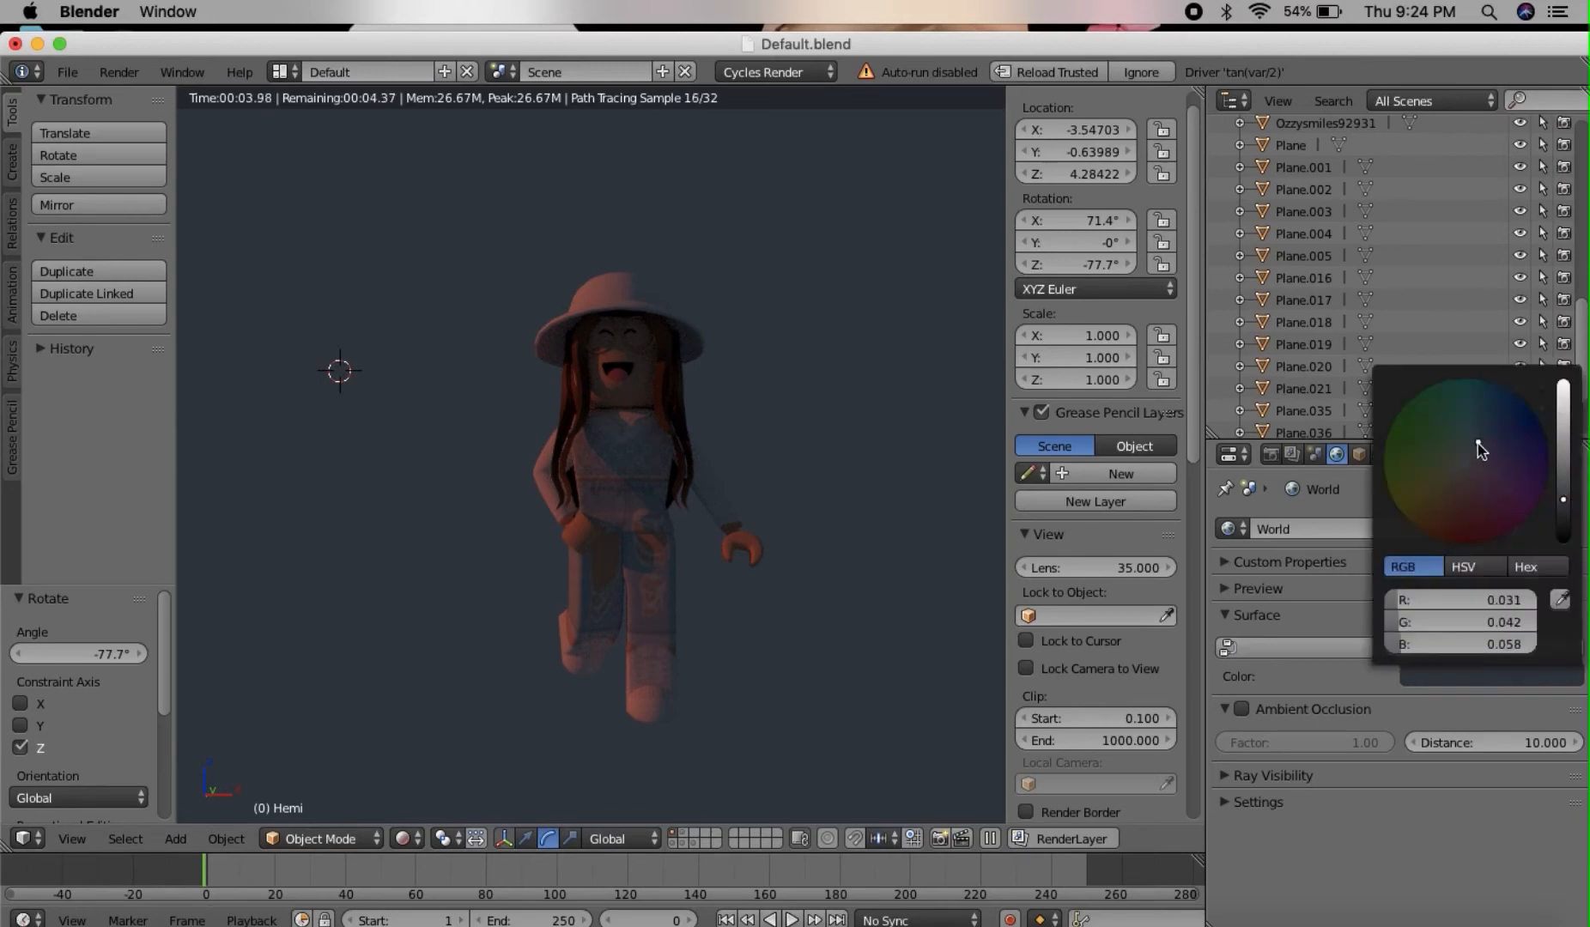
mouse_move(1477, 444)
left_mouse_down()
mouse_move(1476, 462)
mouse_move(1477, 449)
left_mouse_up()
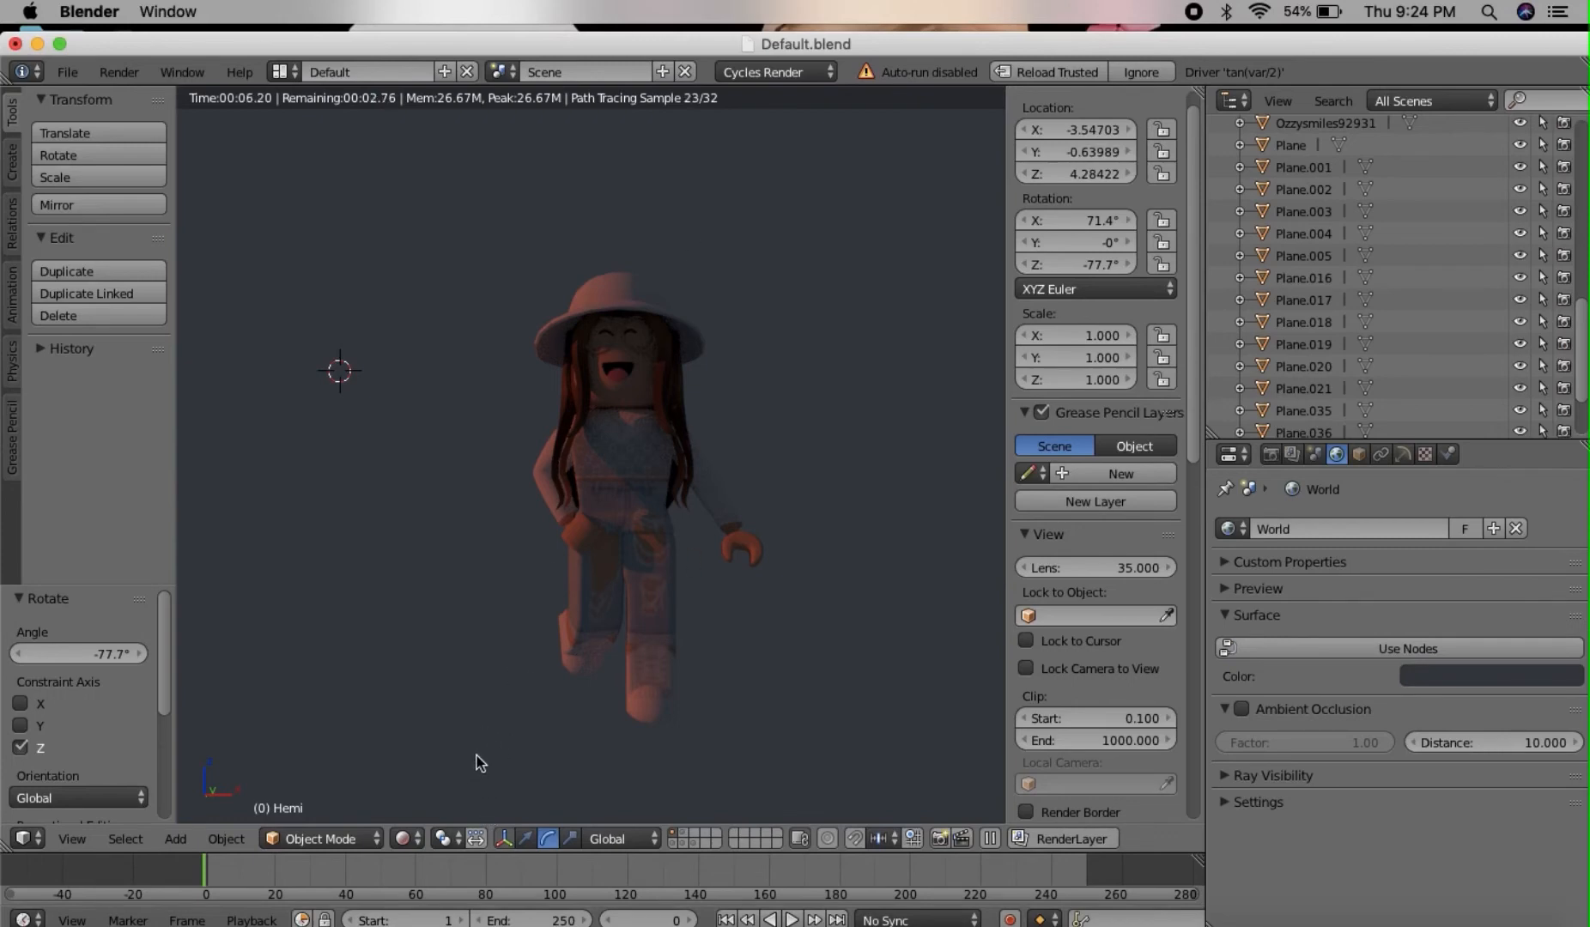
Switch the viewport to Texture shading and add a Text object in the empty space beside the avatar's head, opposite the Hemi lamp.
left_click(404, 838)
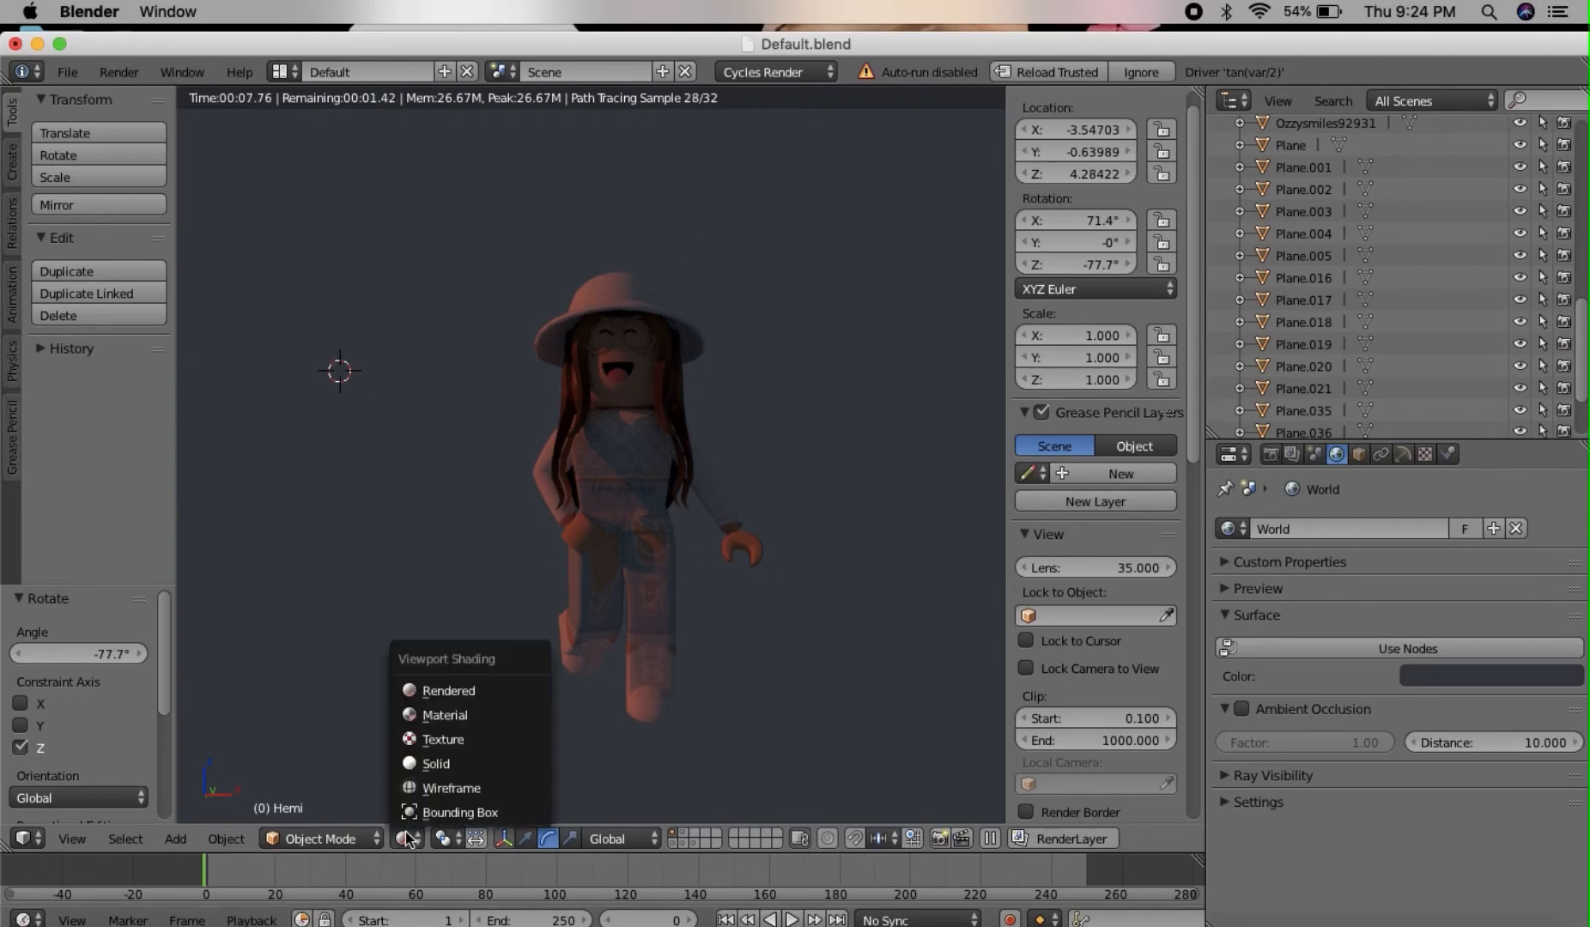
left_click(440, 748)
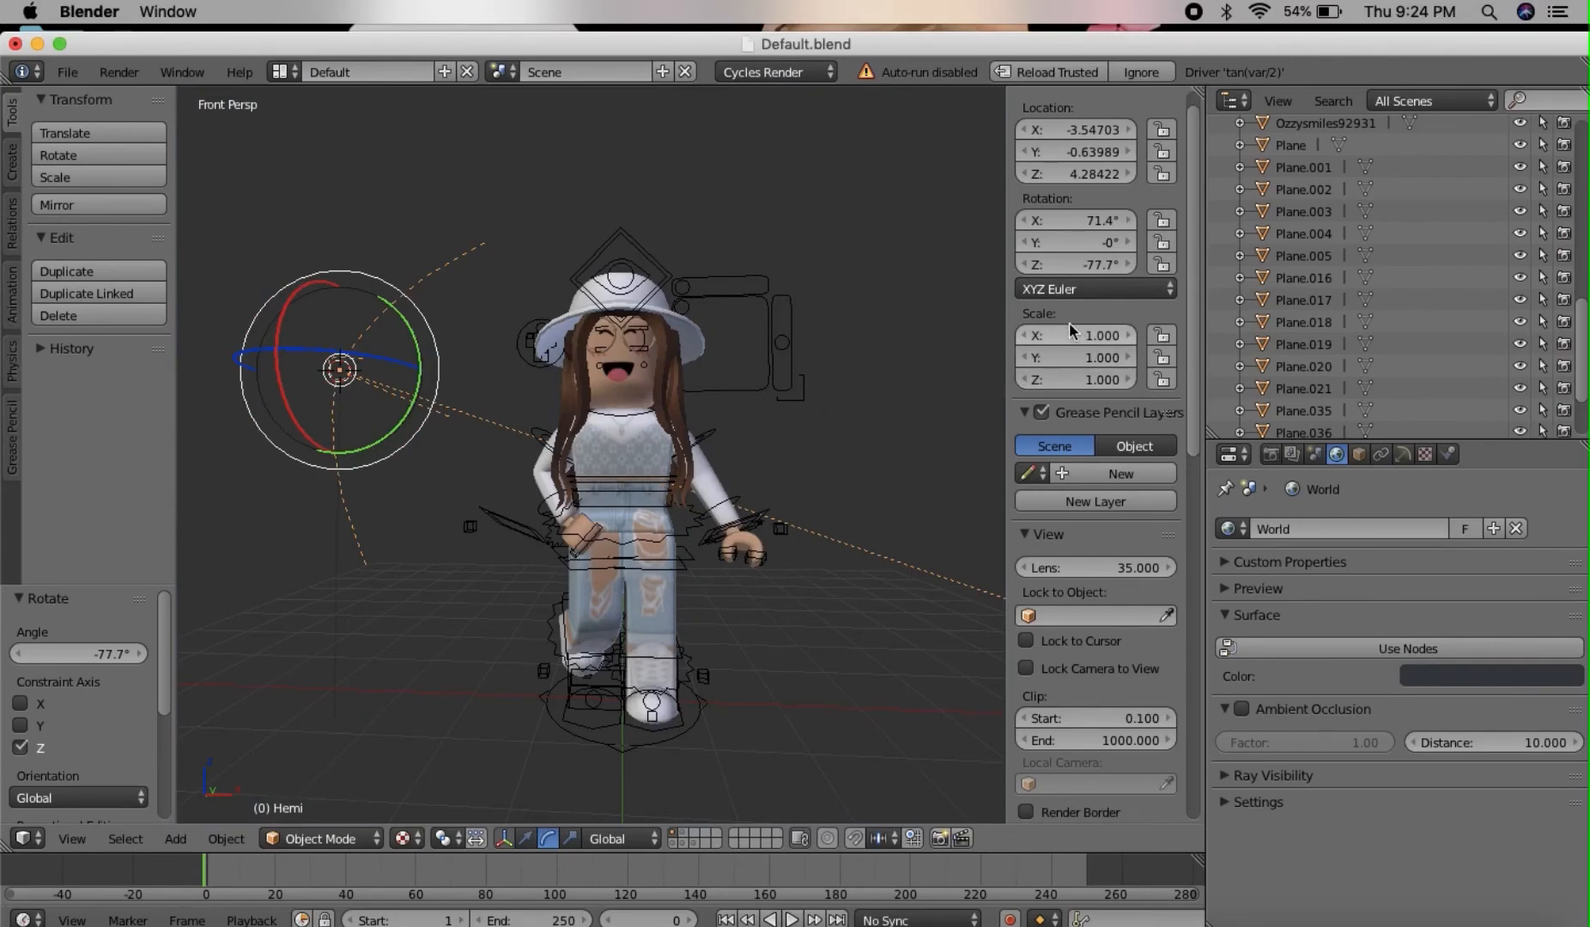
left_click(953, 302)
key("shift+a")
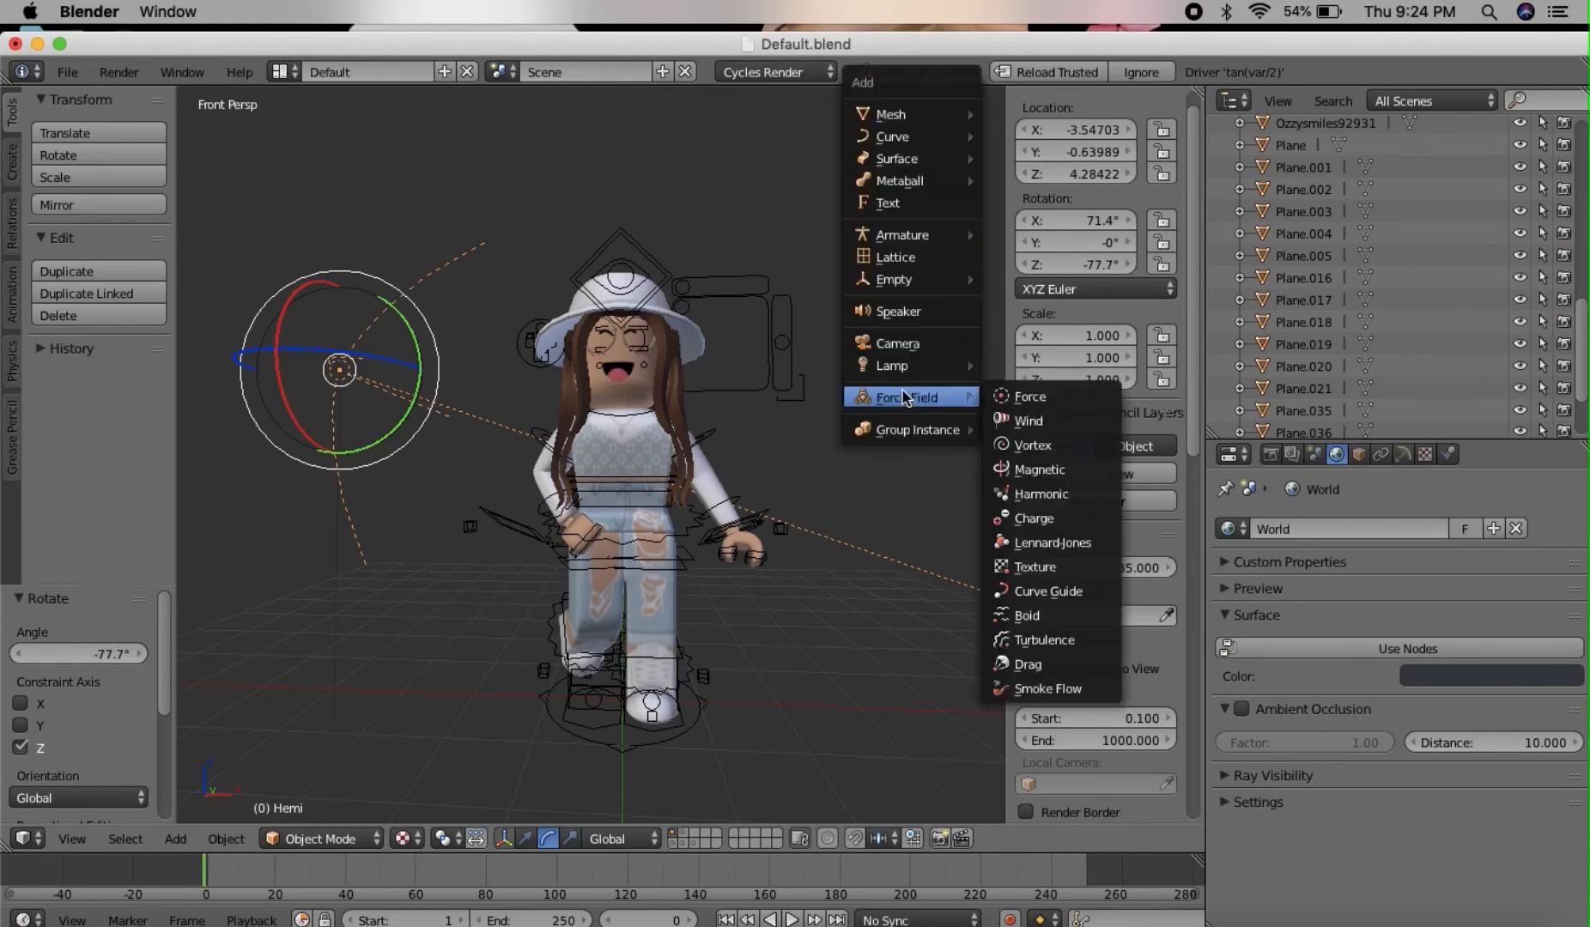
mouse_move(895, 365)
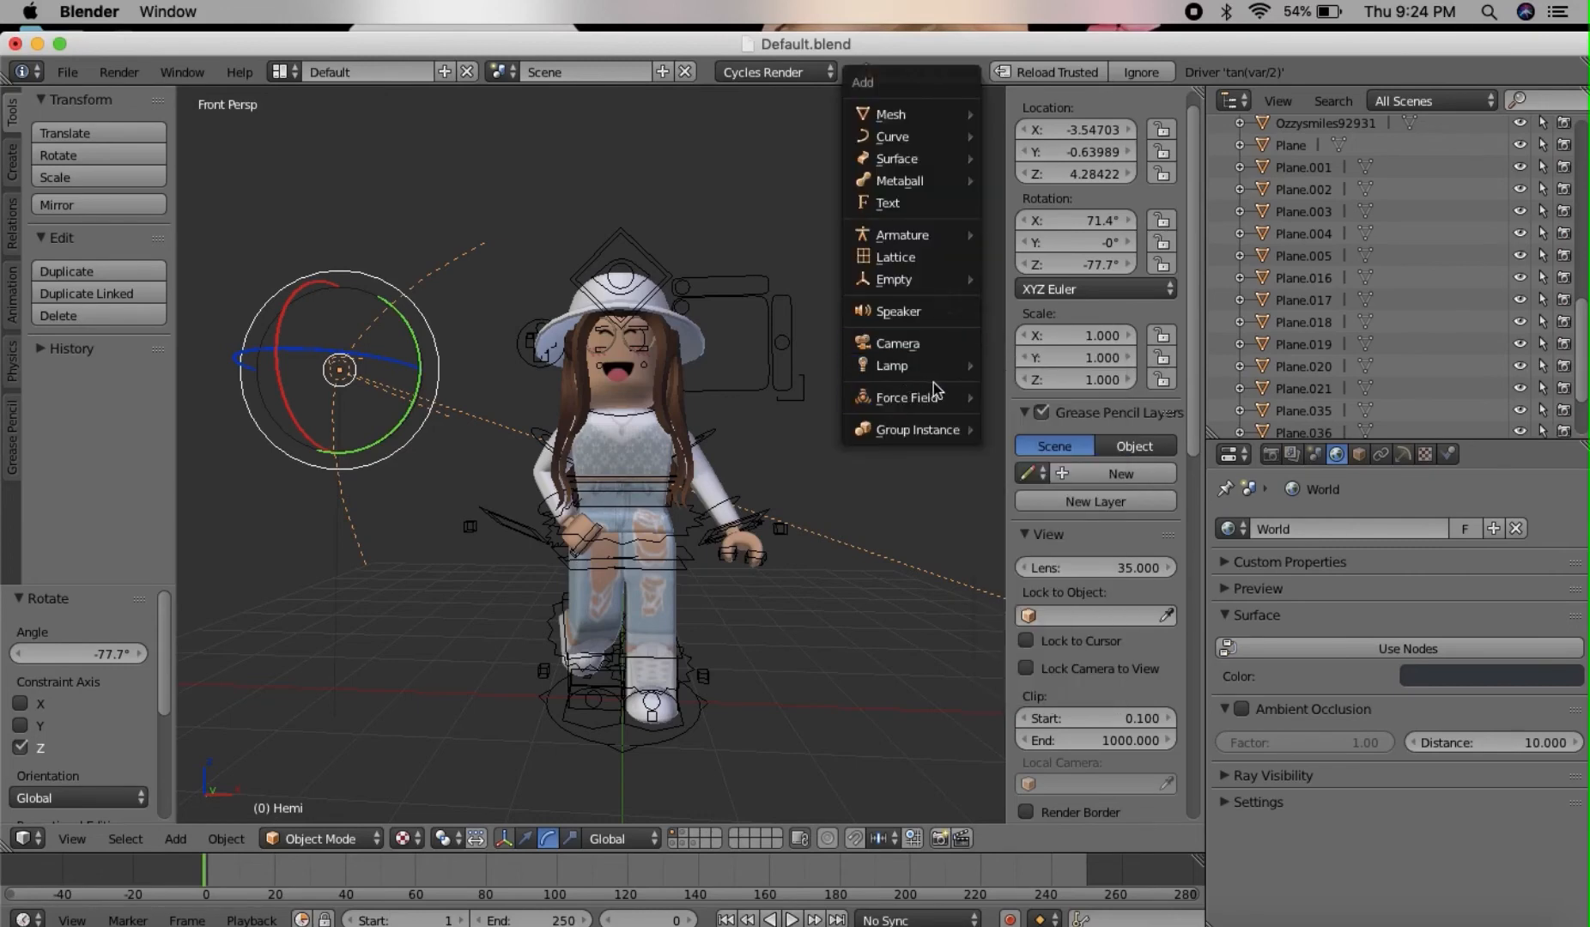
left_click(892, 202)
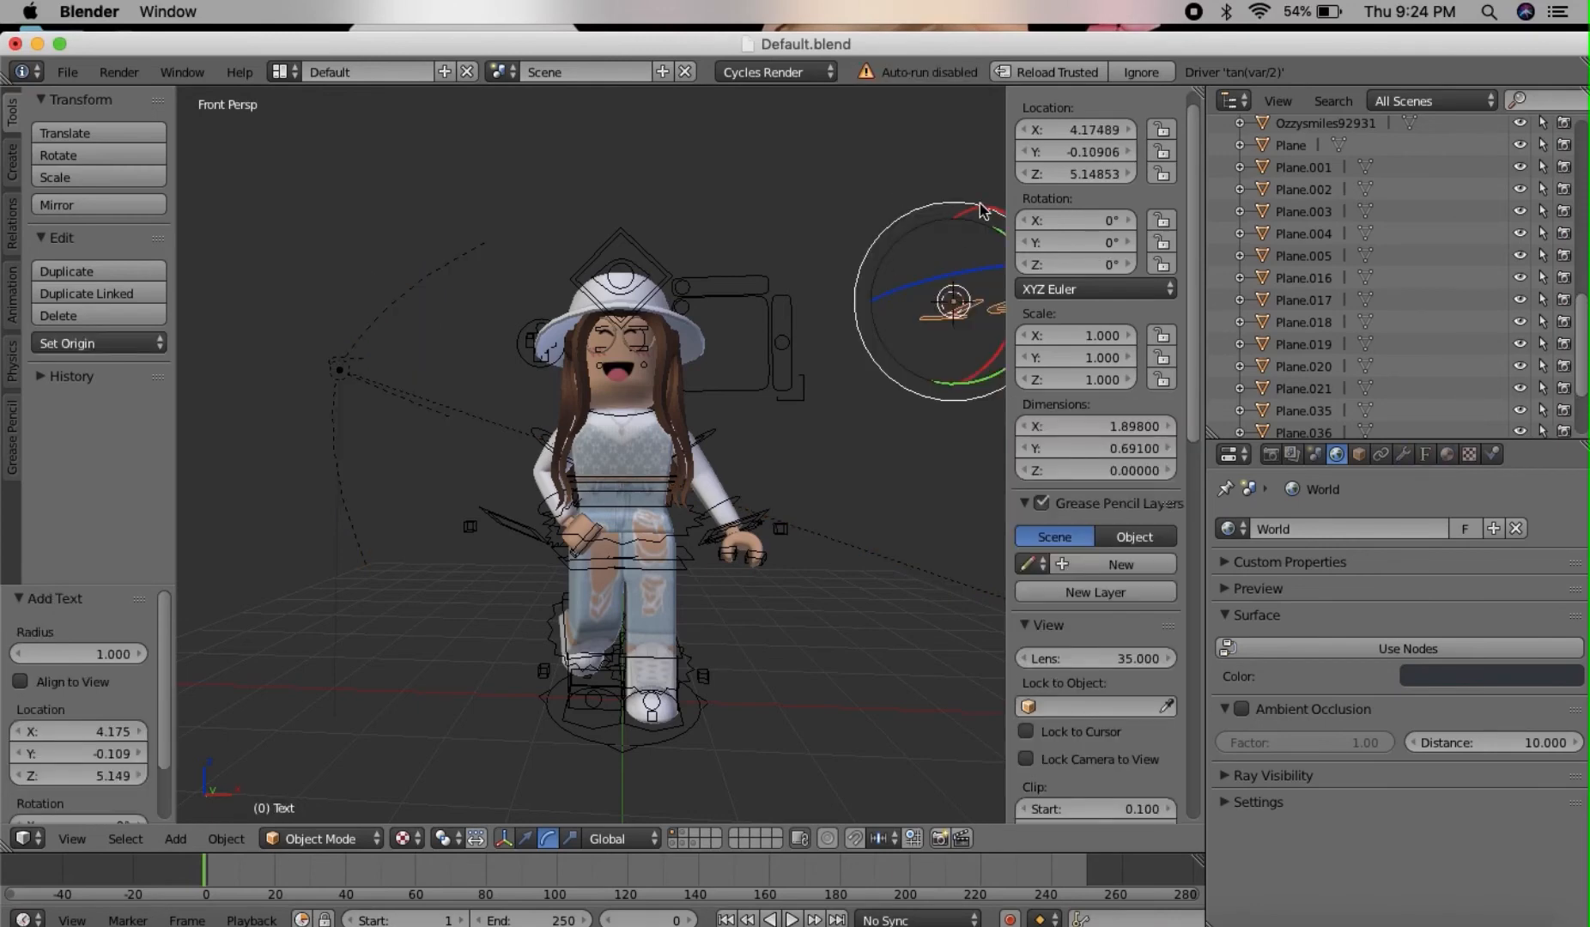
Rotate the text object to 127° about X so that it stands upright facing the view.
key("shift+f")
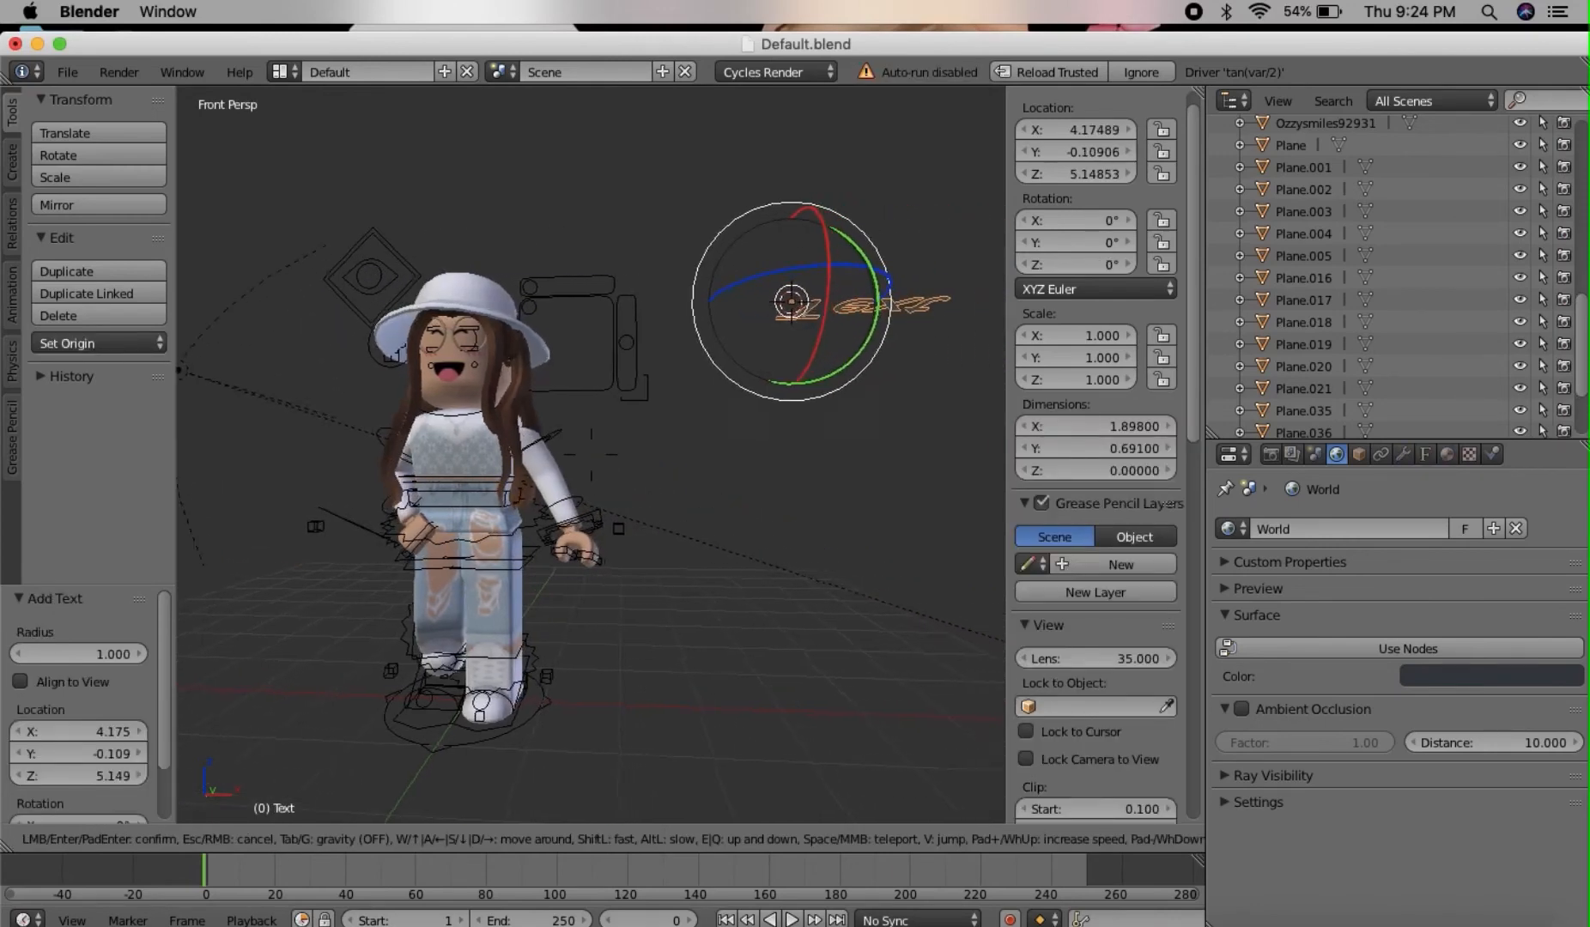
left_click(596, 462)
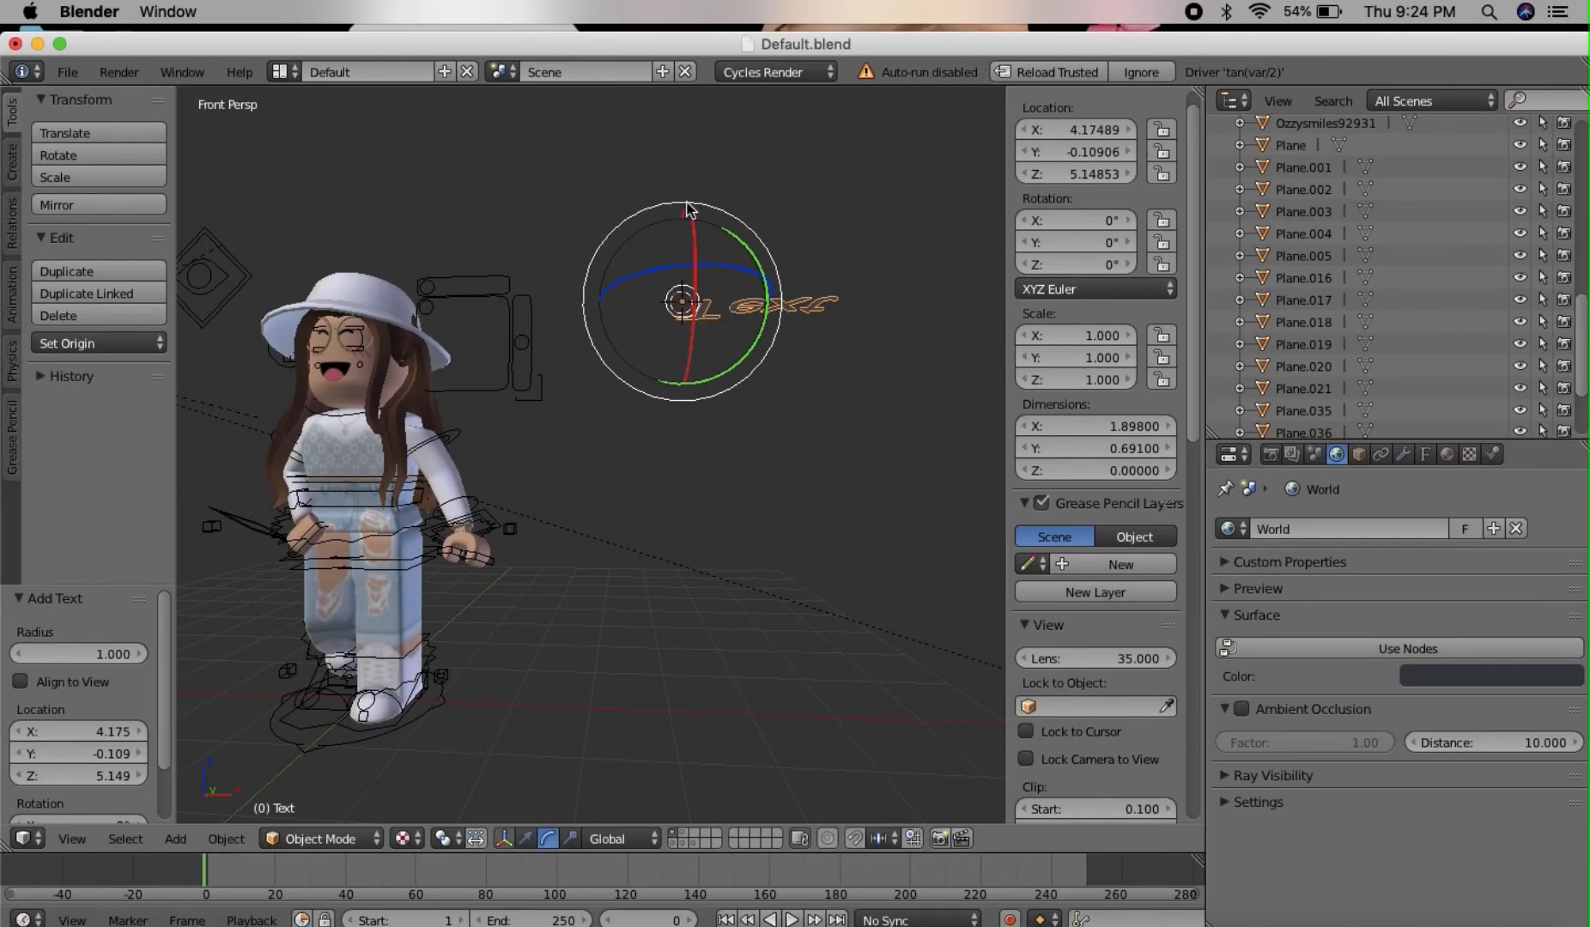
mouse_move(687, 211)
left_mouse_down()
mouse_move(693, 281)
mouse_move(689, 96)
mouse_move(697, 201)
left_mouse_up()
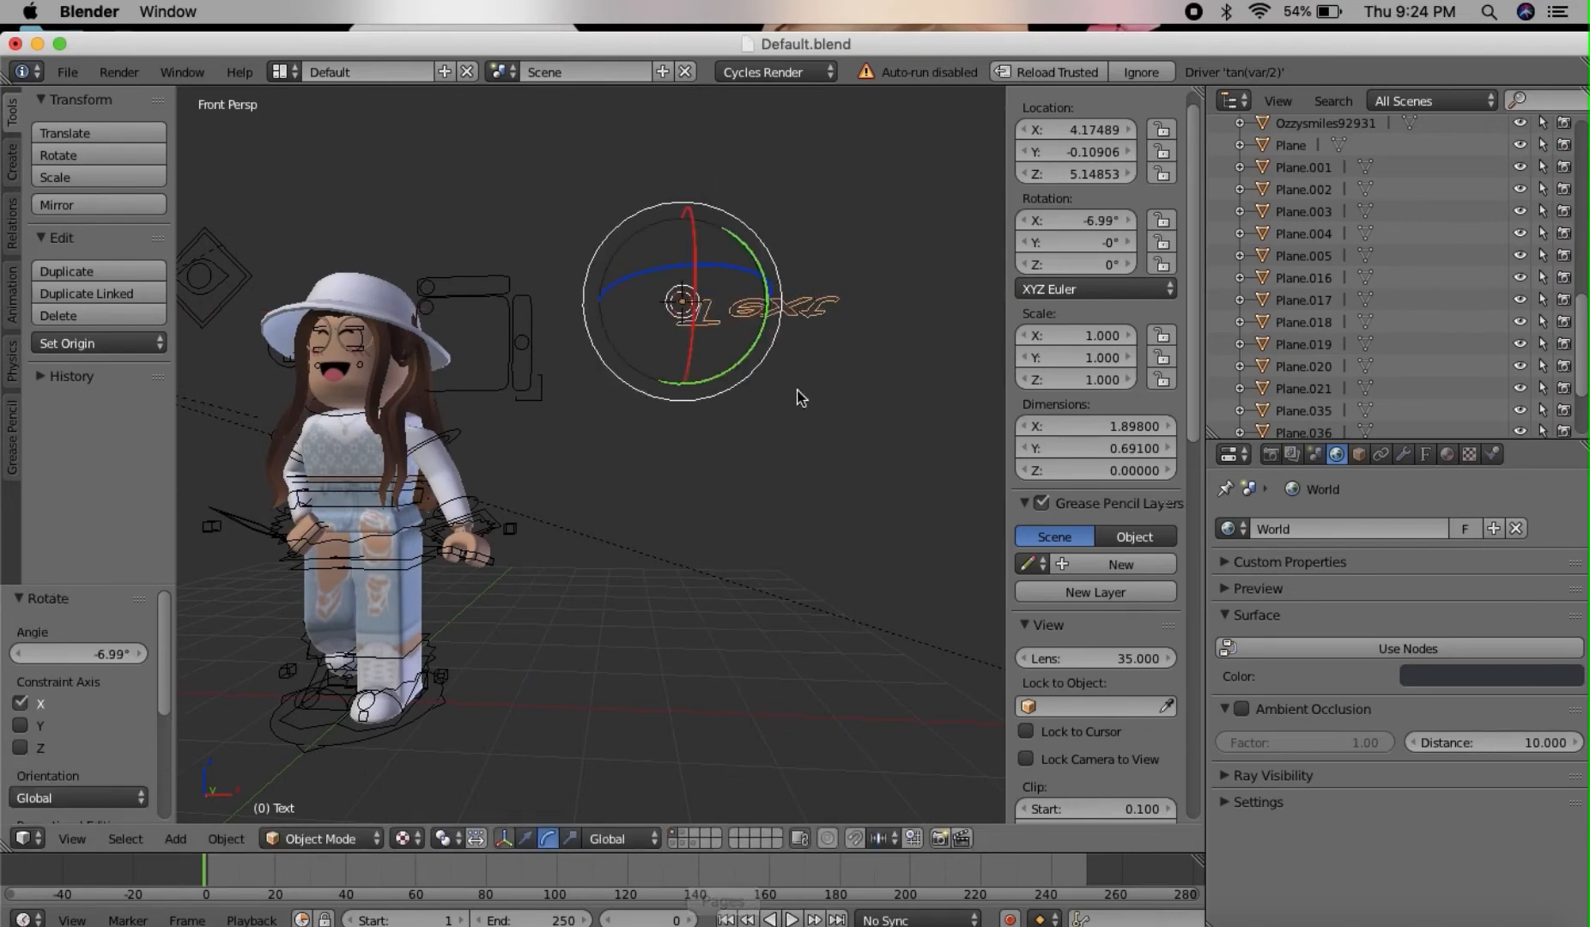
left_click_drag(694, 378, 712, 281)
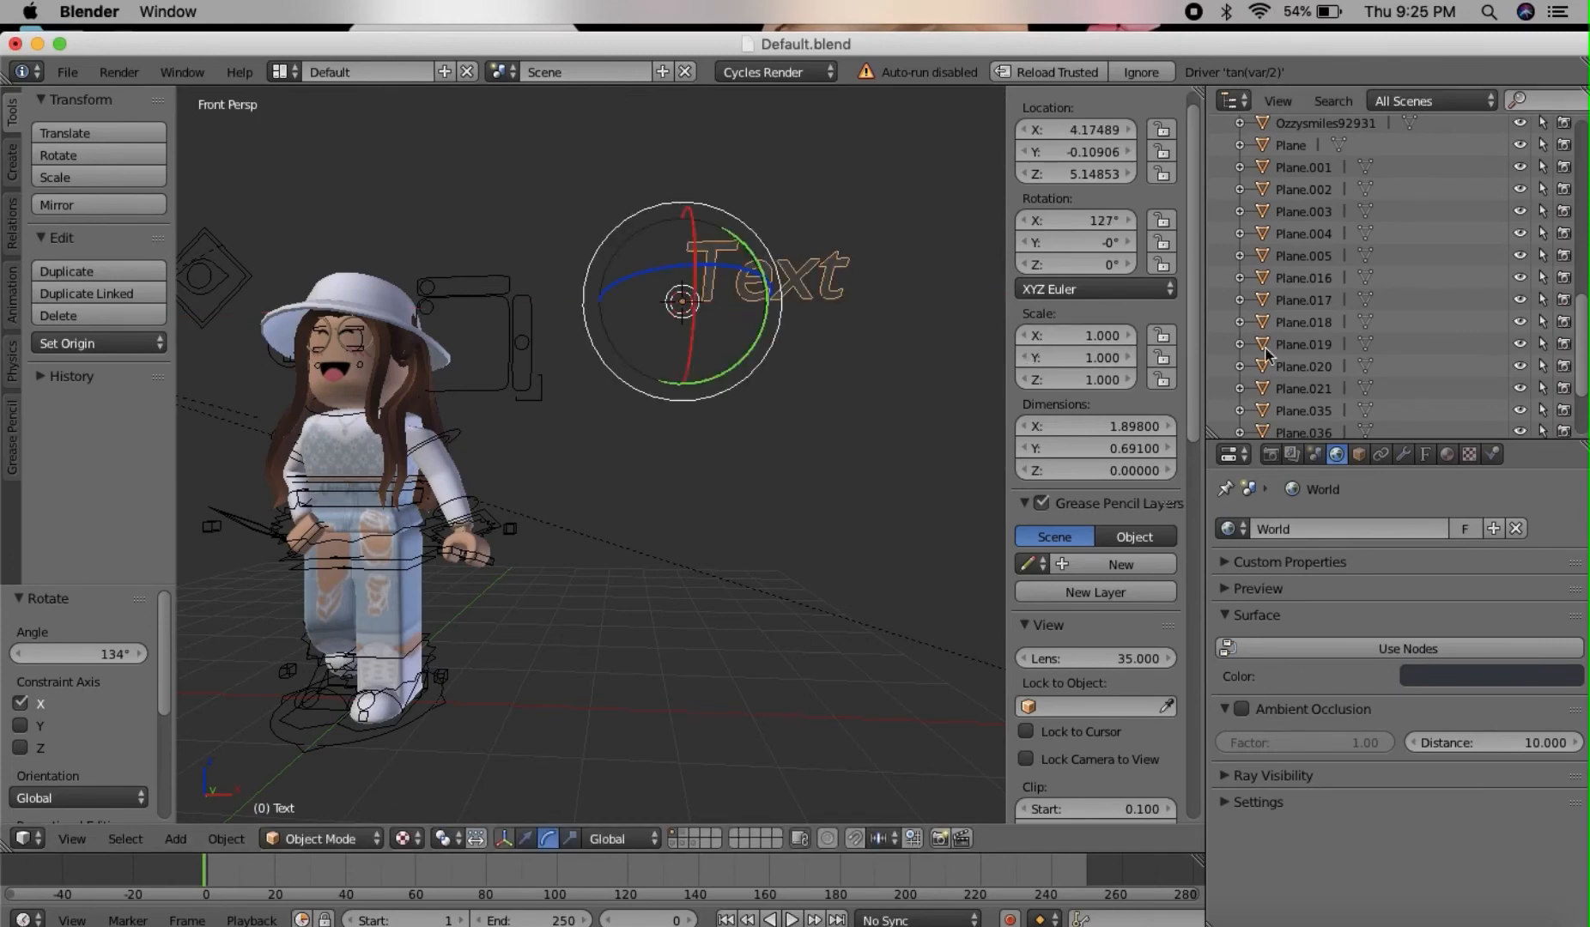
Set the text's Extrude value to 0.1 and adjust its X rotation to 120°.
left_click(1426, 455)
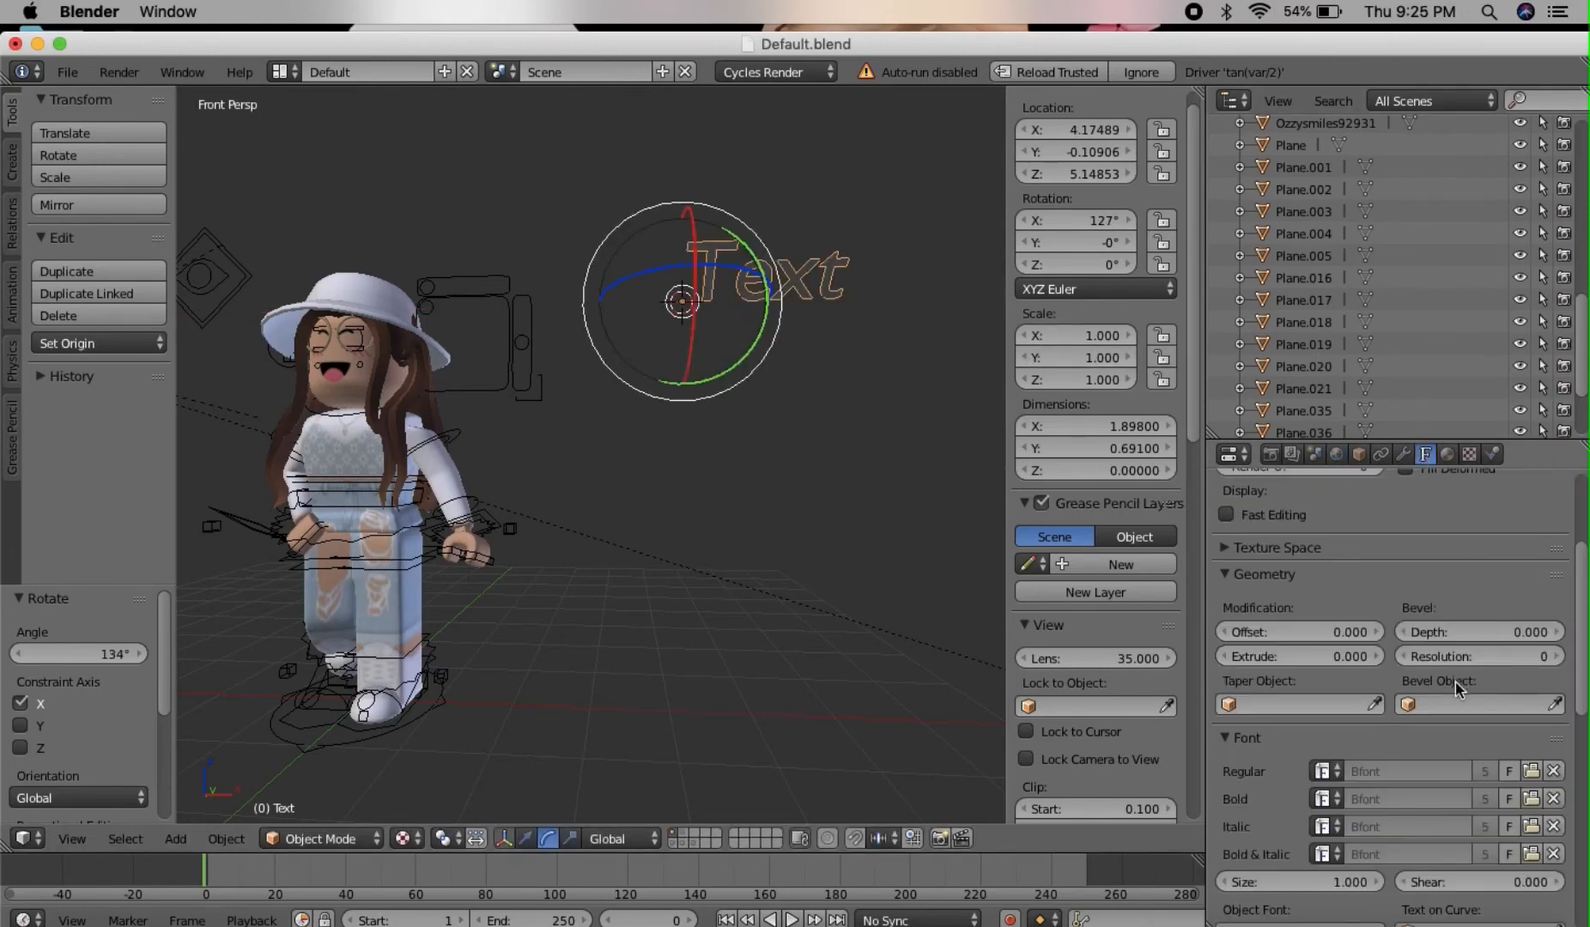
left_click(1335, 653)
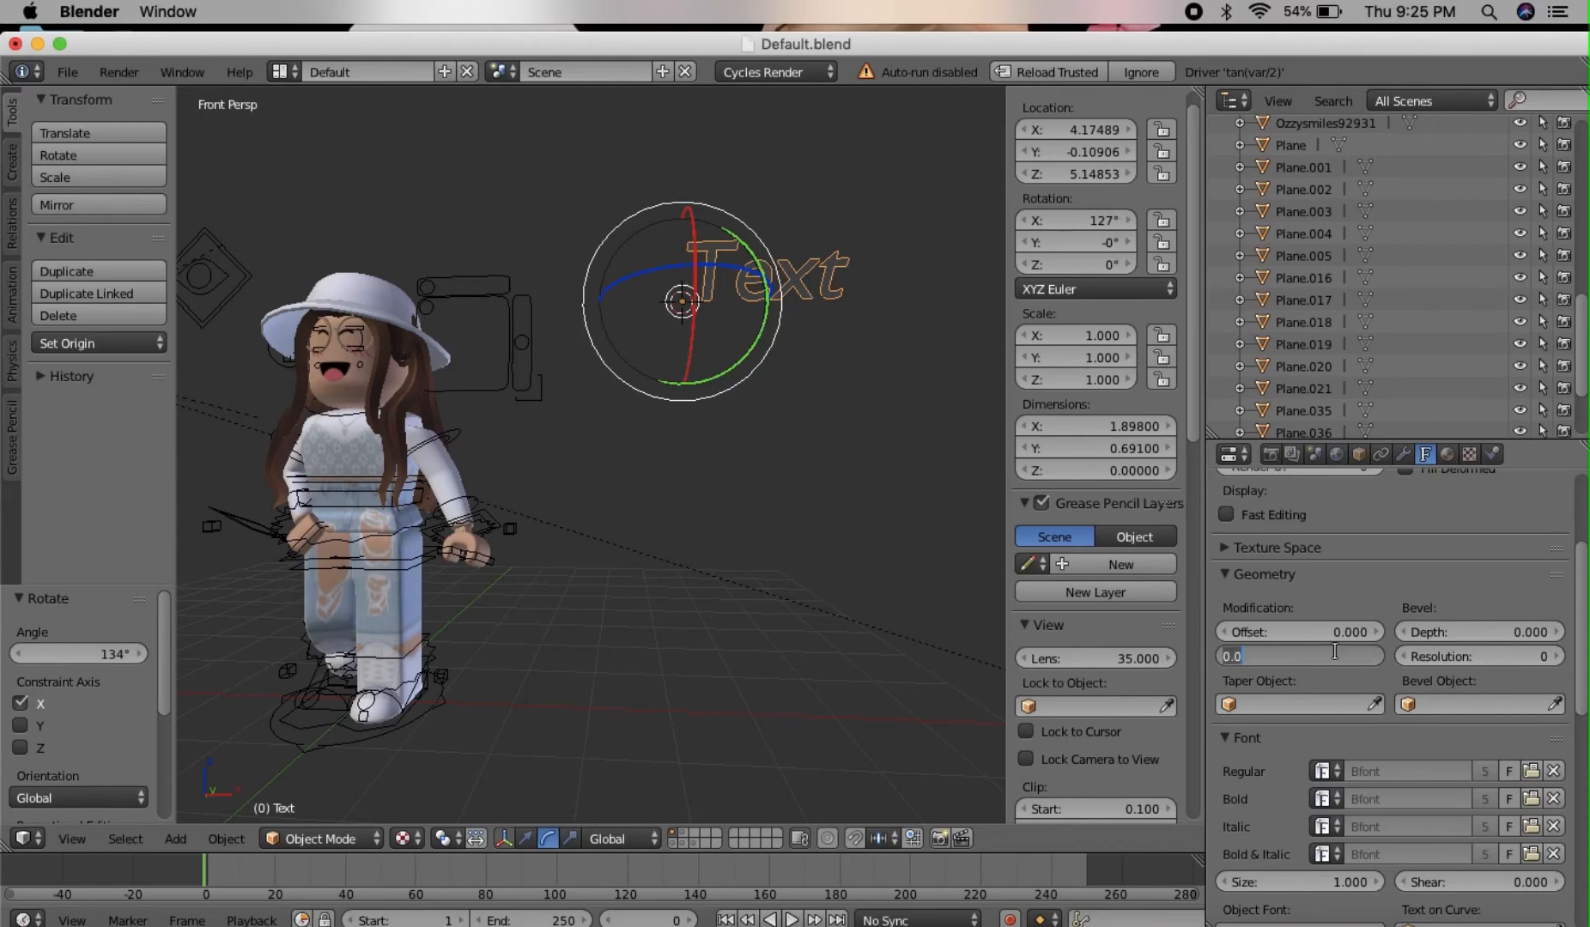
key("BackSpace")
type("0.1")
key("Return")
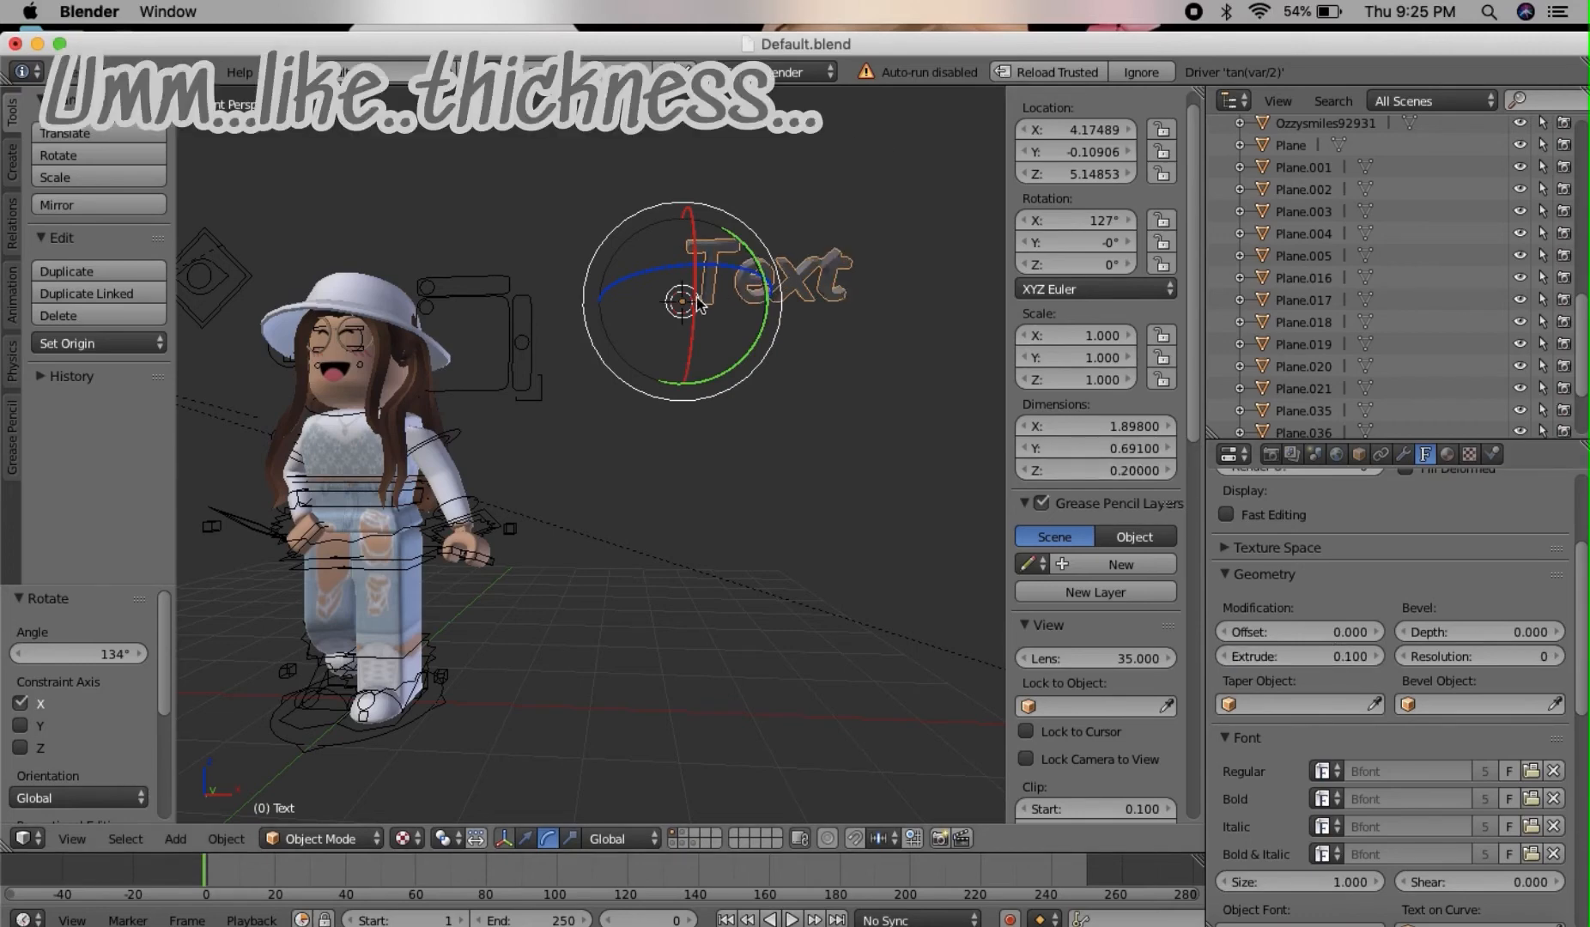
left_click_drag(694, 302, 684, 300)
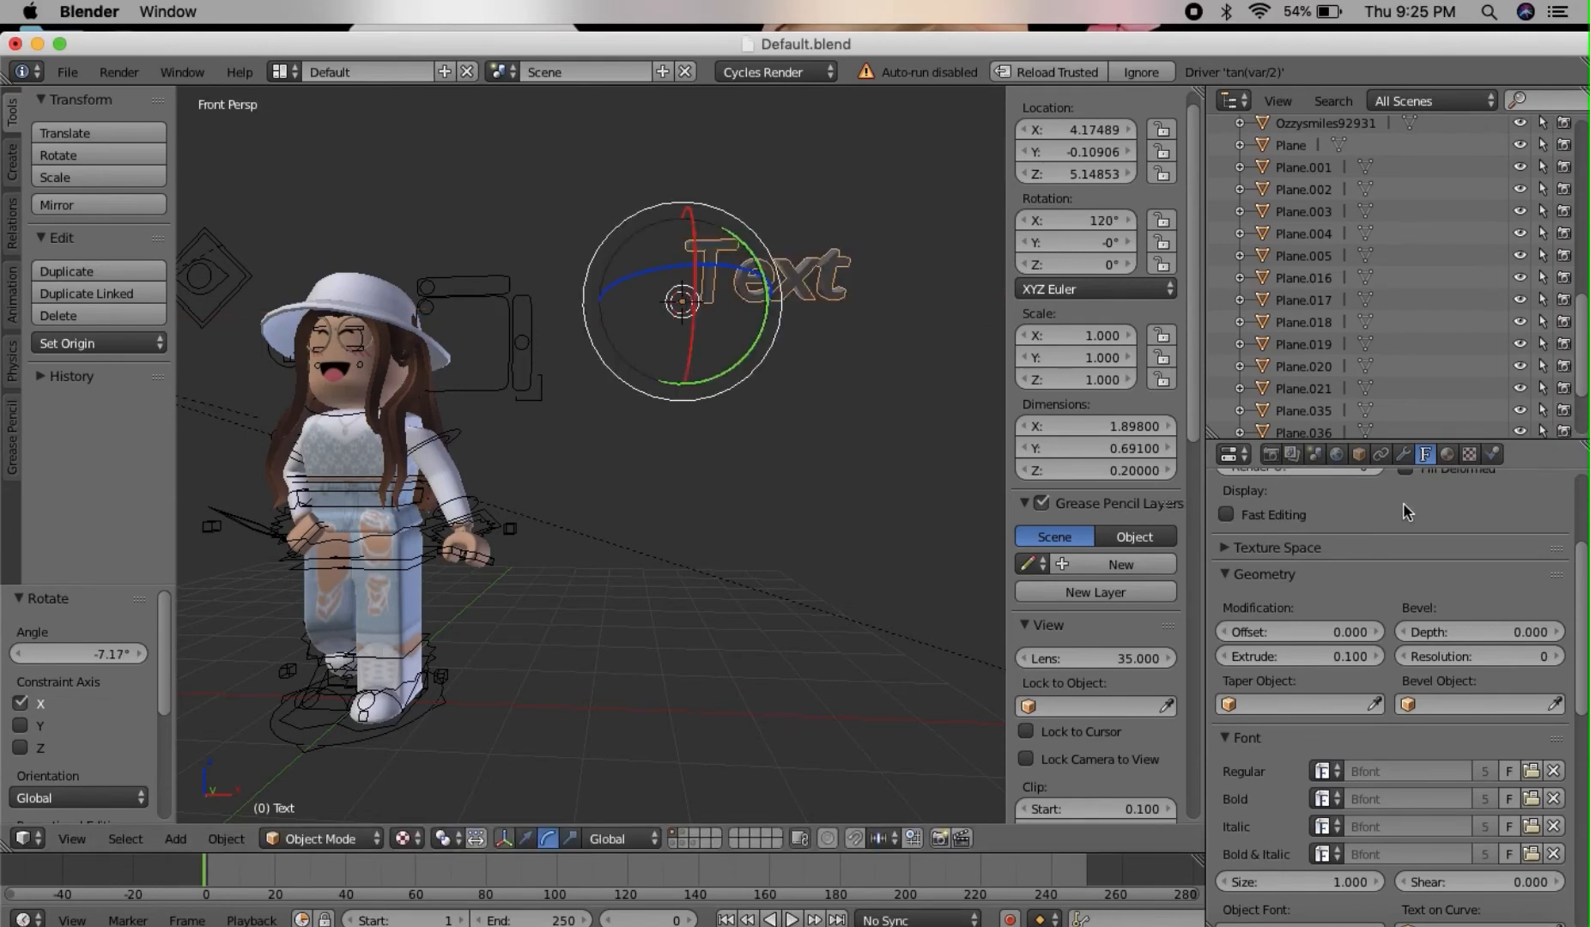
Load vagnotie.otf from the vagnotie folder in Downloads as the text's regular font.
left_click(1525, 768)
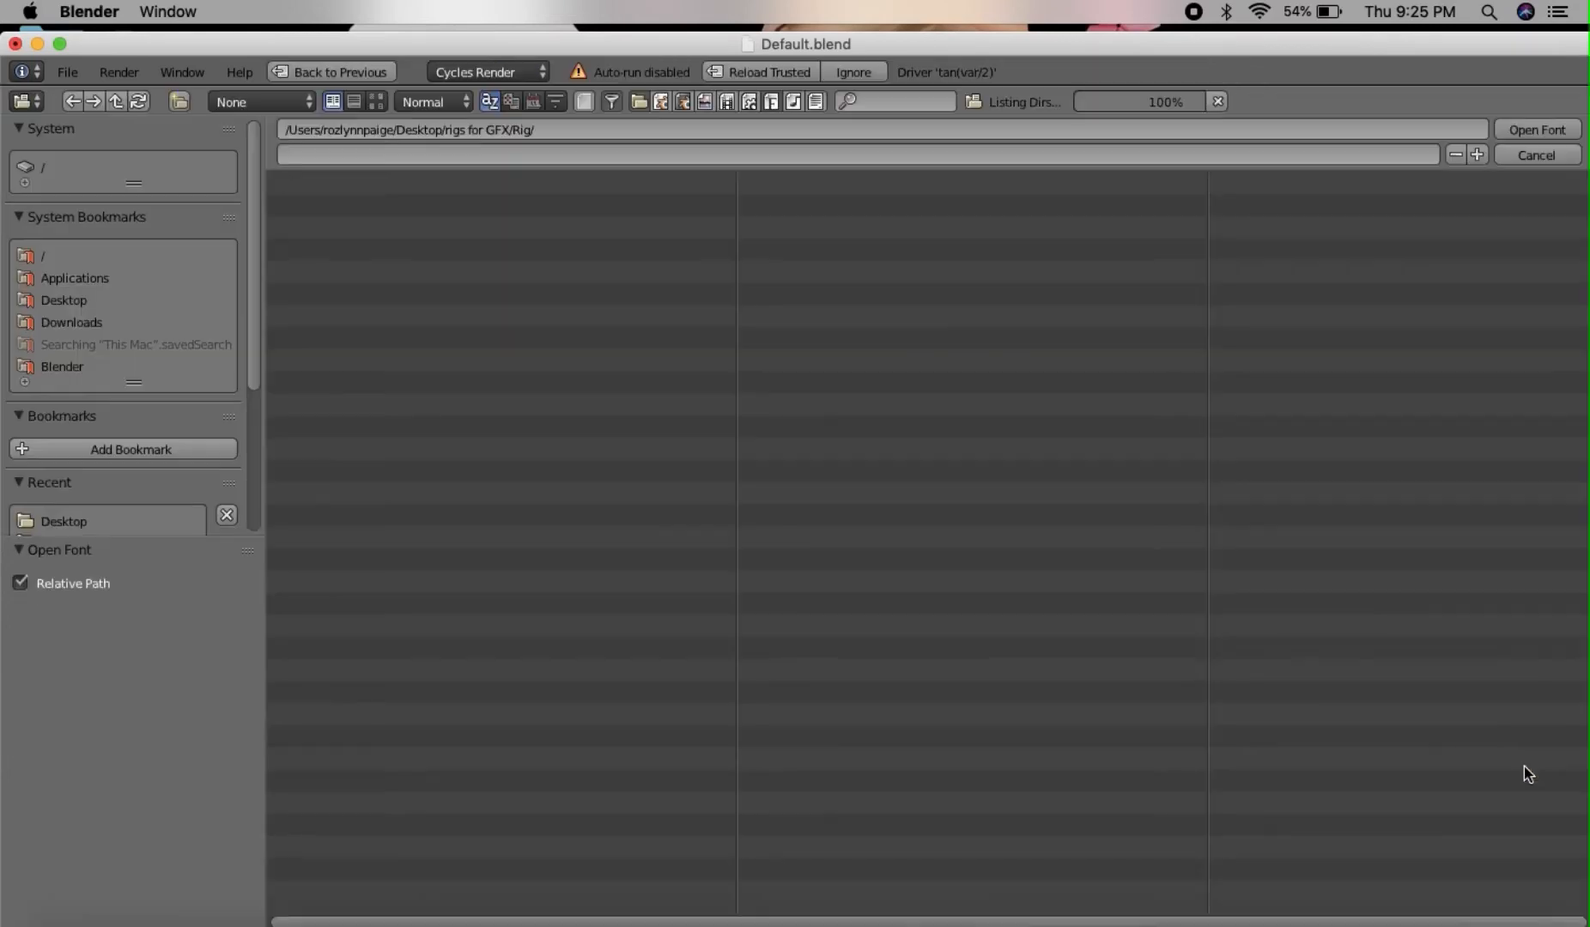
left_click(99, 322)
left_click(336, 270)
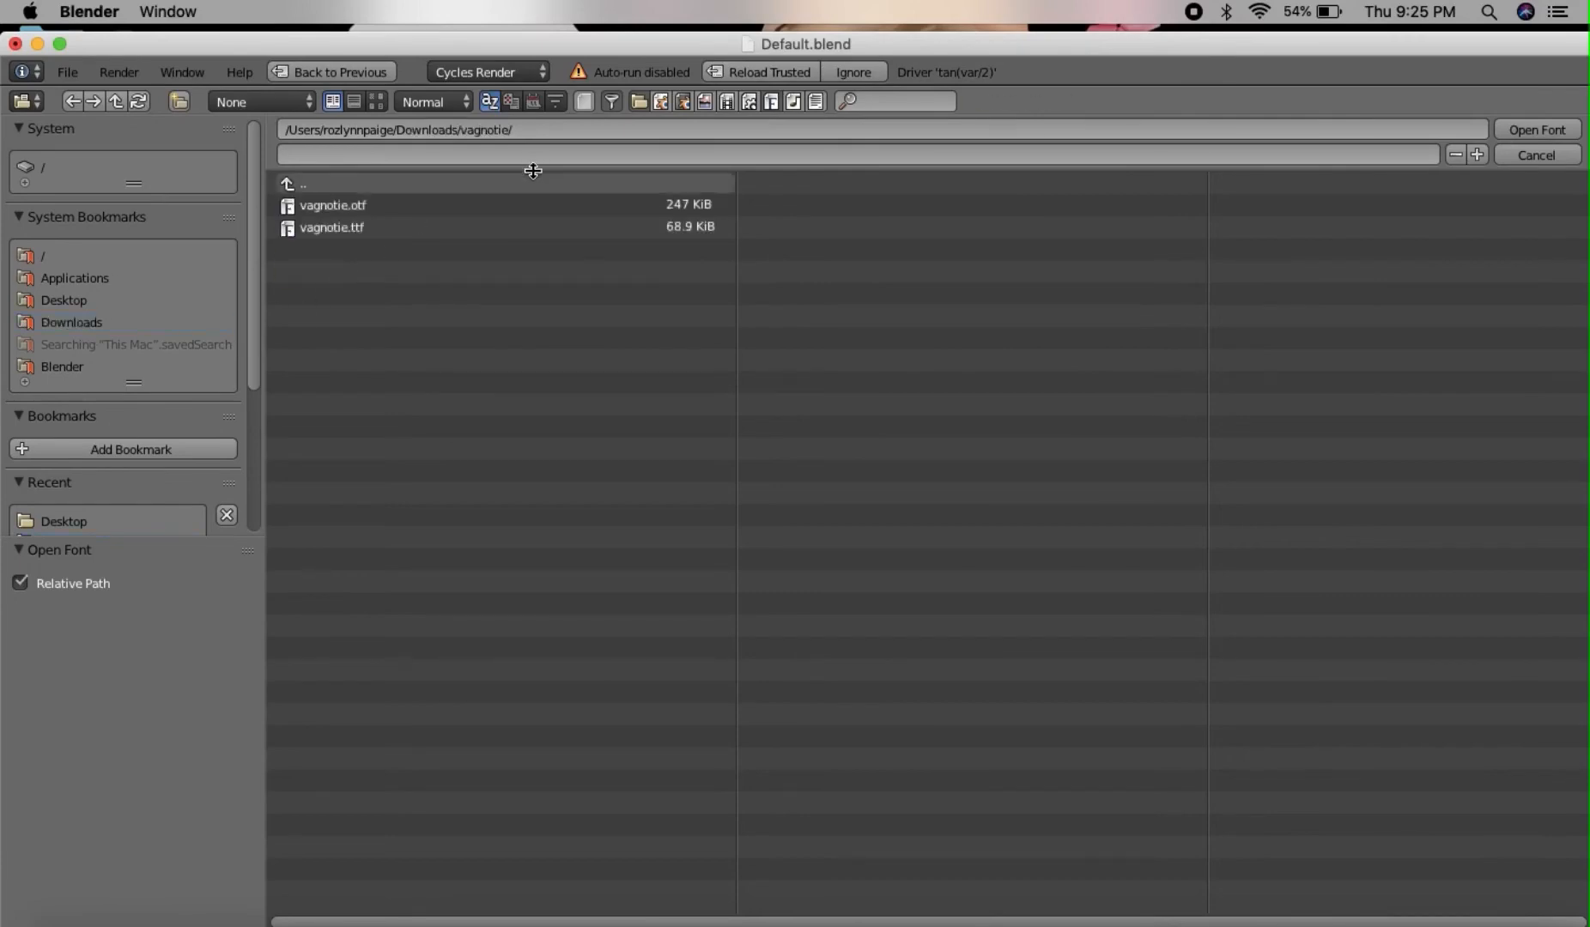
left_click(558, 204)
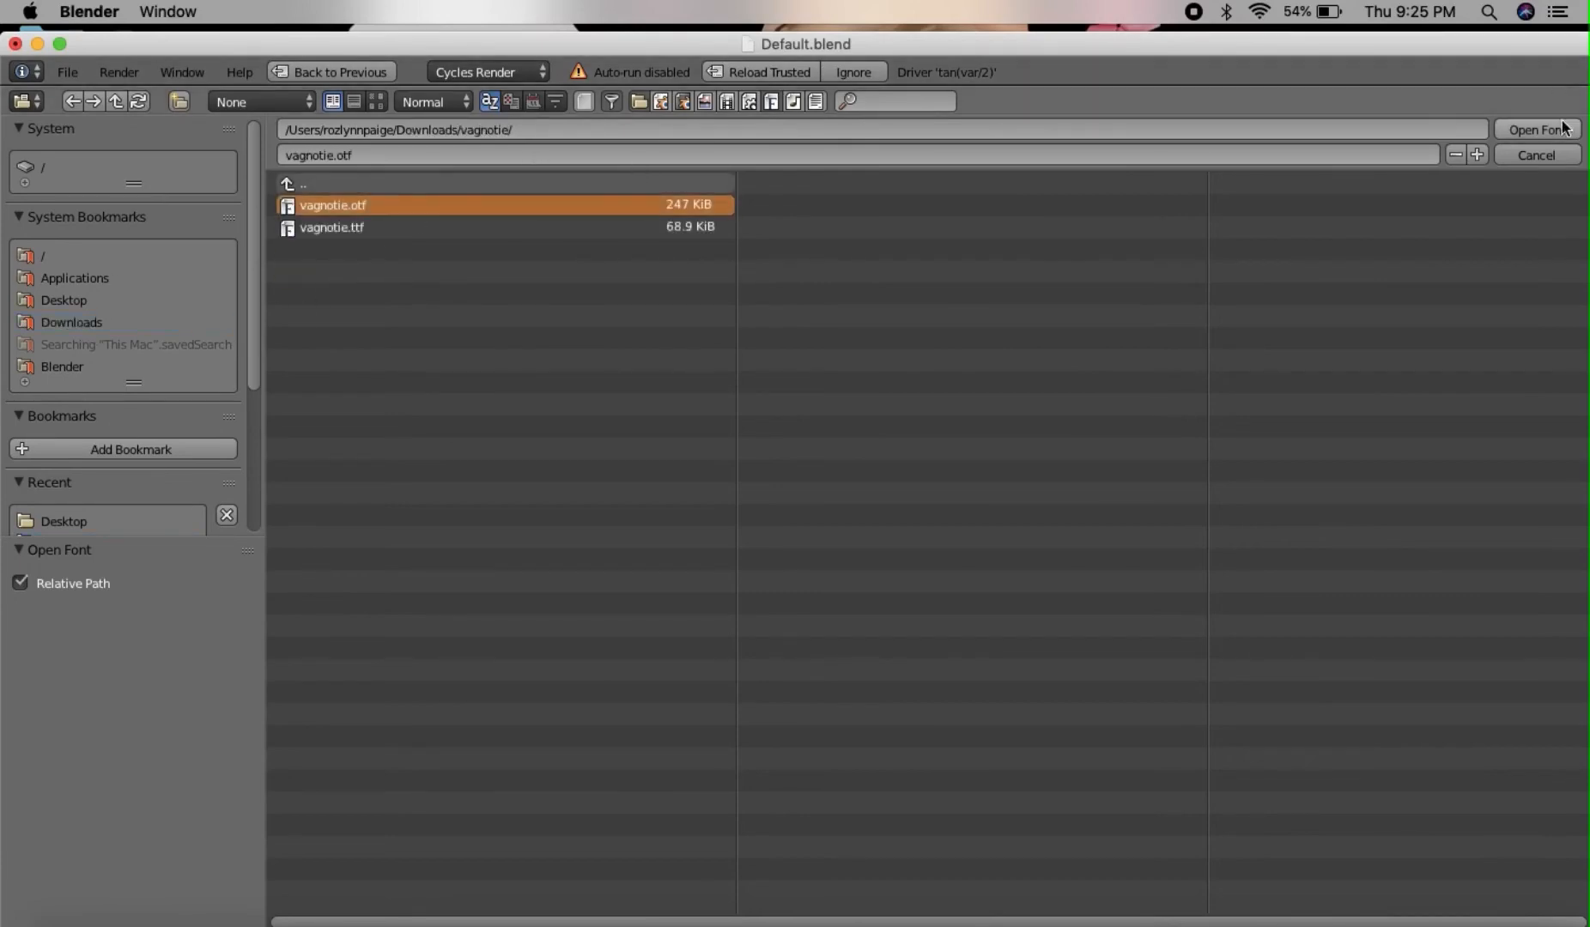
left_click(1537, 130)
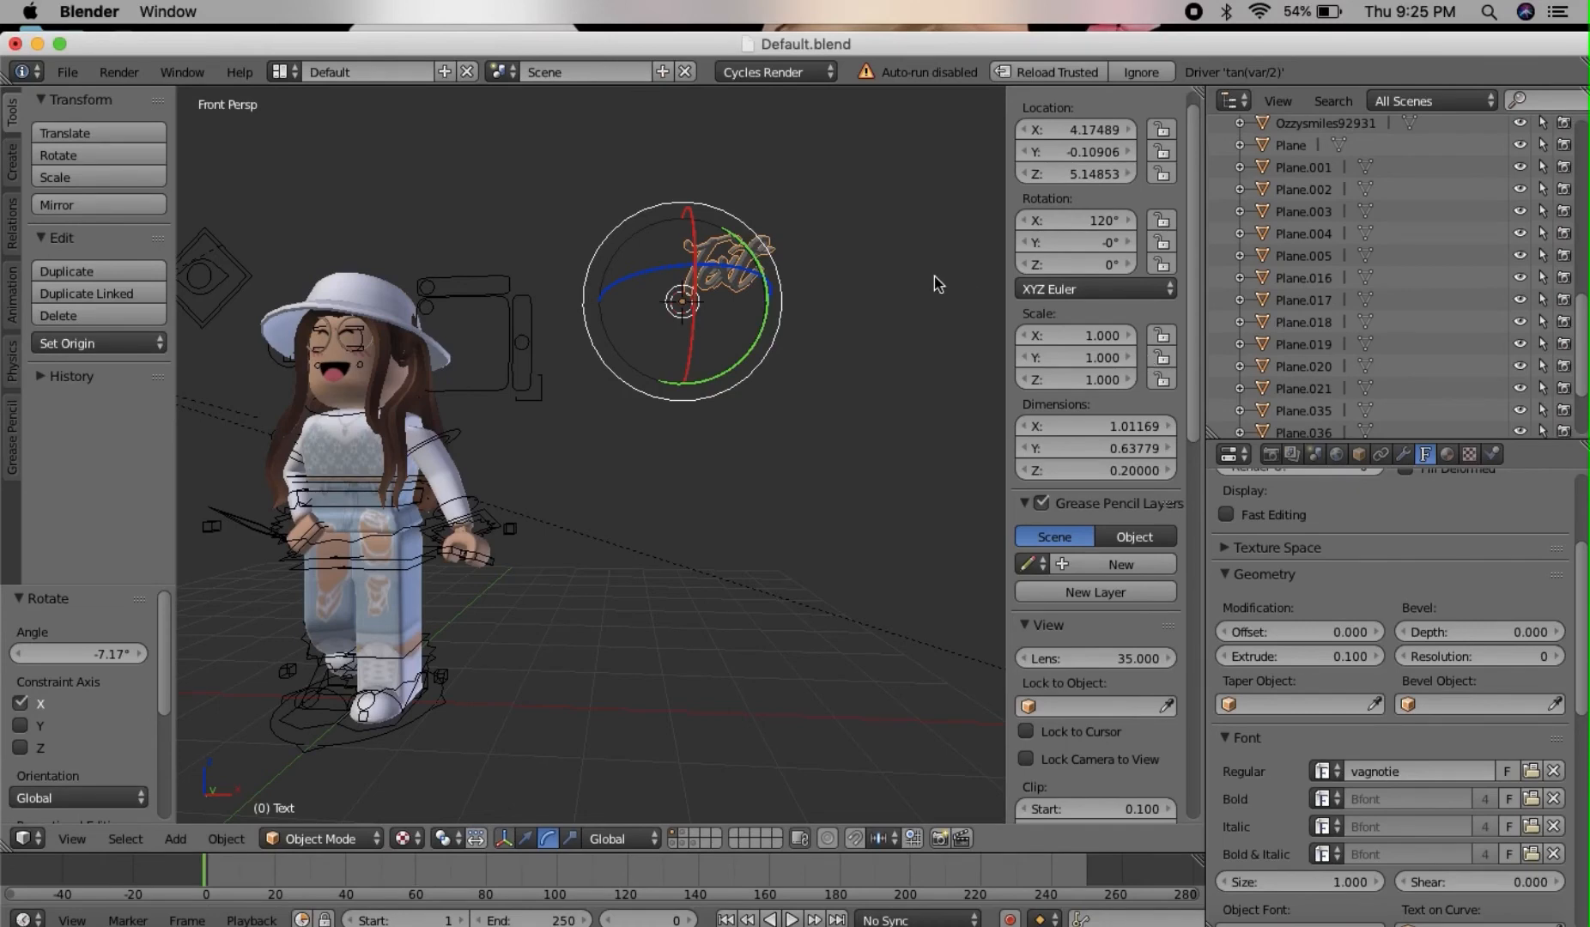
Replace the text's default wording with the avatar's nickname and rotate the text object -9.72° about Z.
key("Tab")
key("BackSpace")
key("BackSpace")
key("BackSpace")
key("BackSpace")
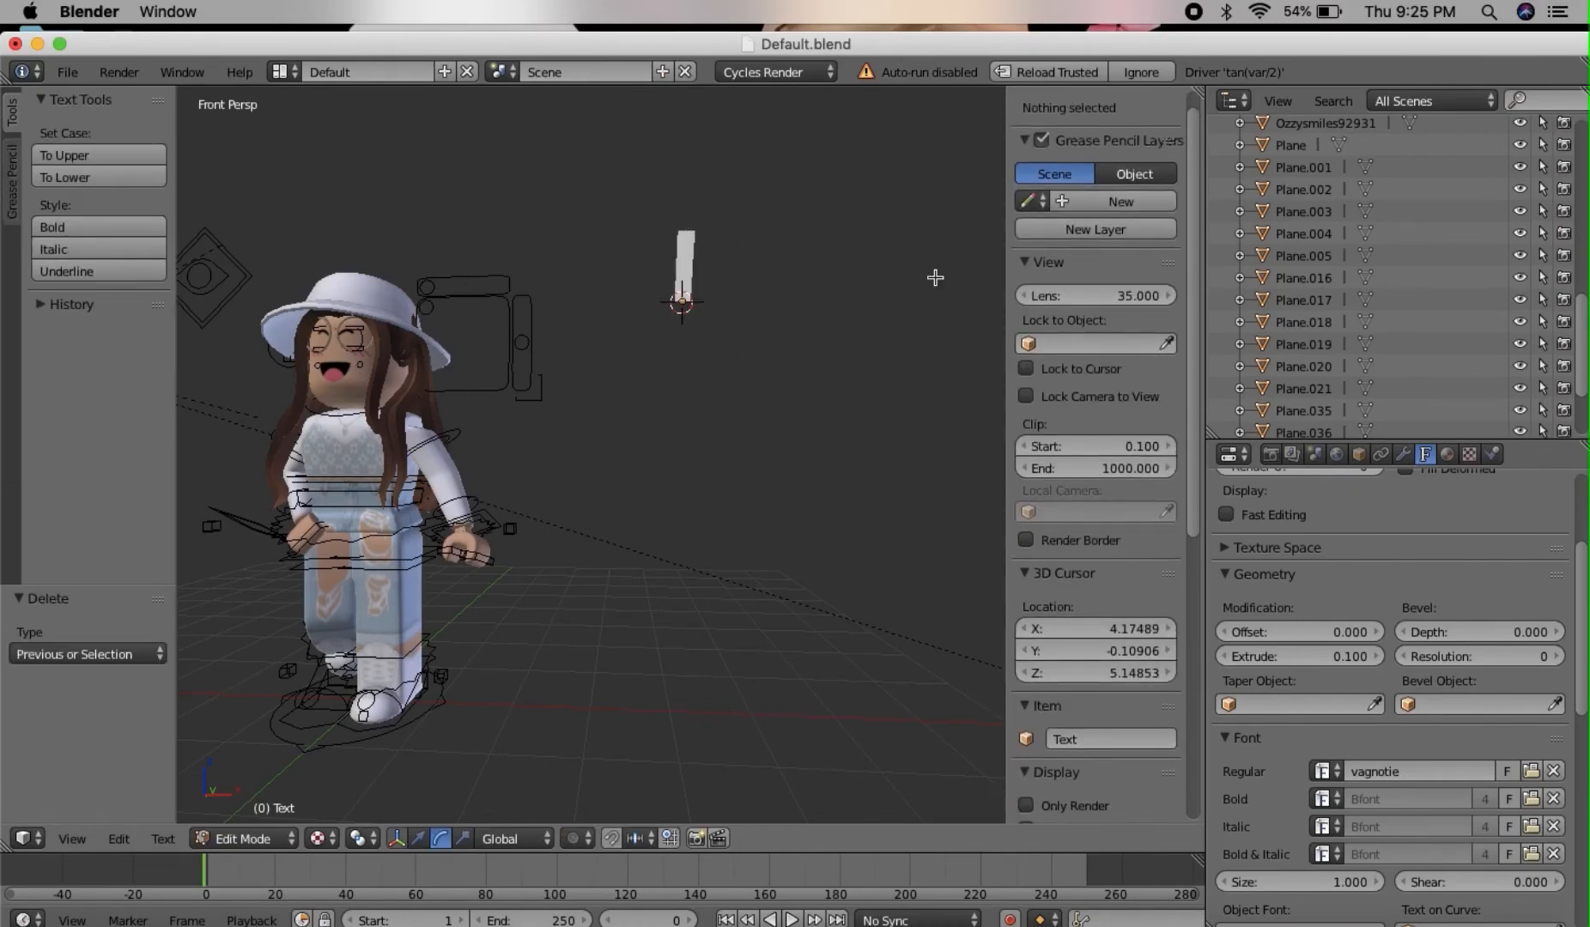
type("Ozzy")
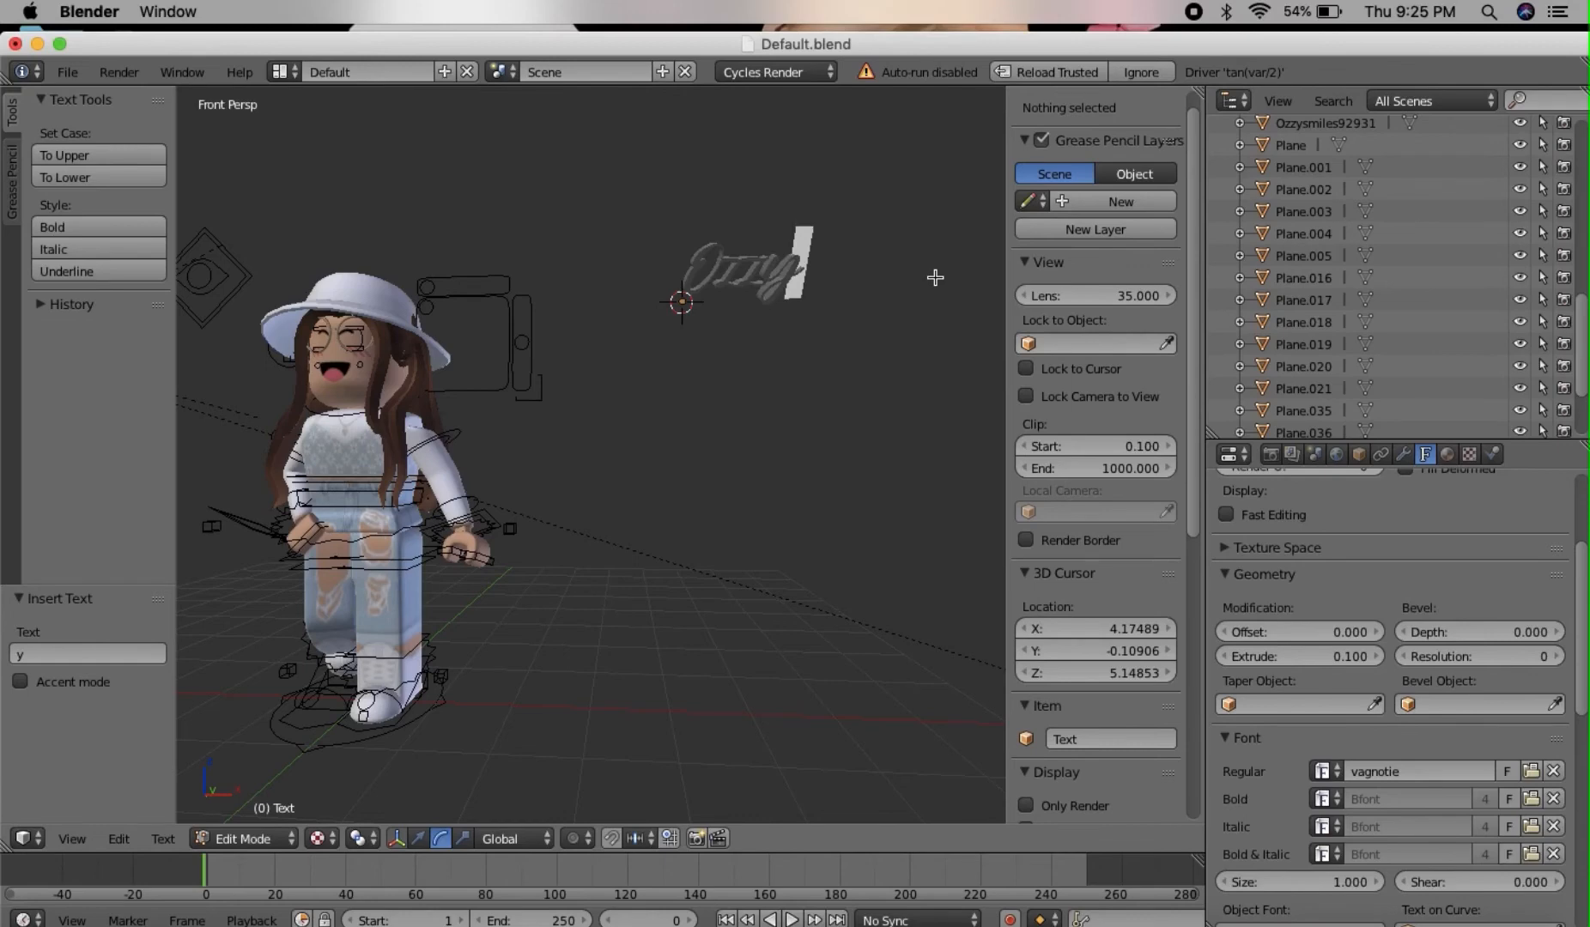
key("Tab")
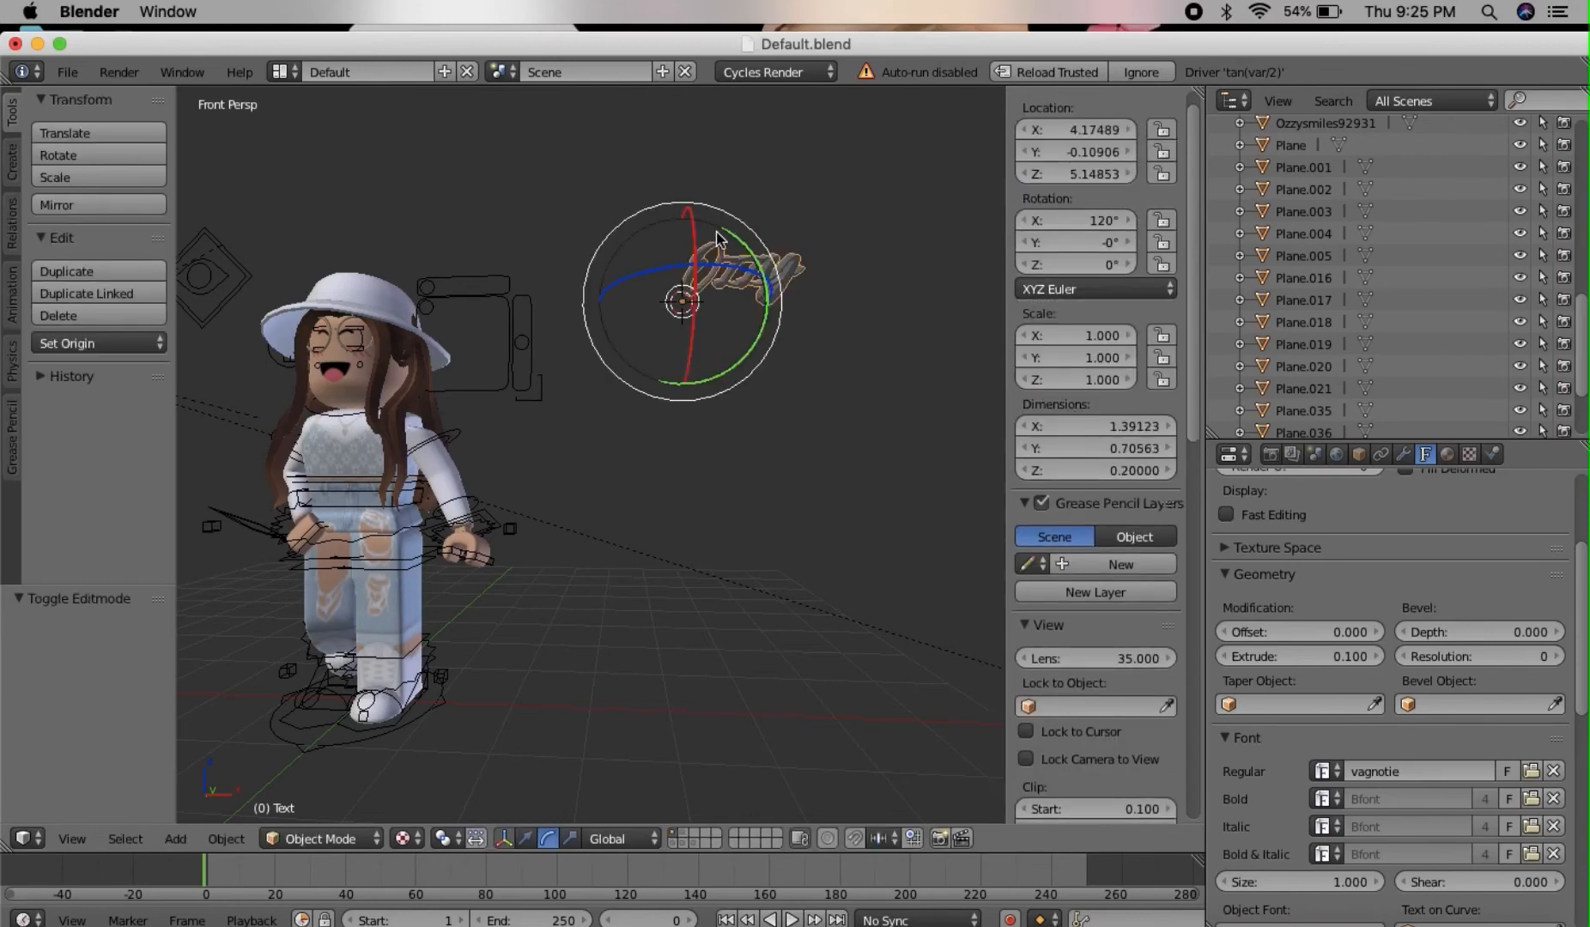
left_click_drag(695, 263, 690, 247)
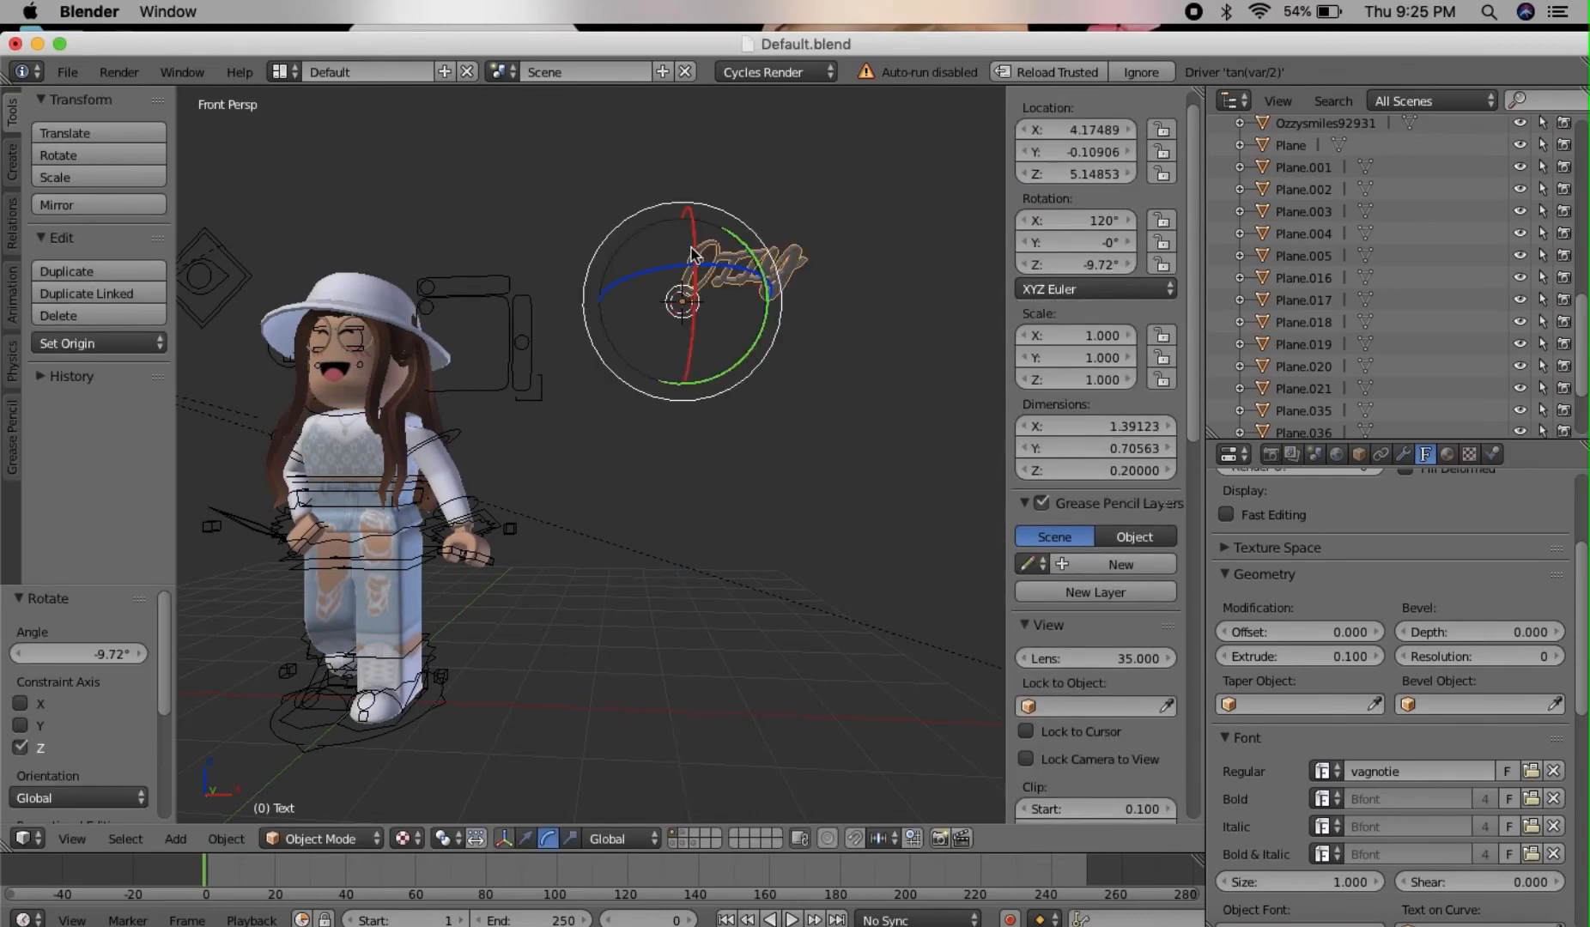
Give the text a new Diffuse BSDF material with a light blue colour.
left_click(1448, 455)
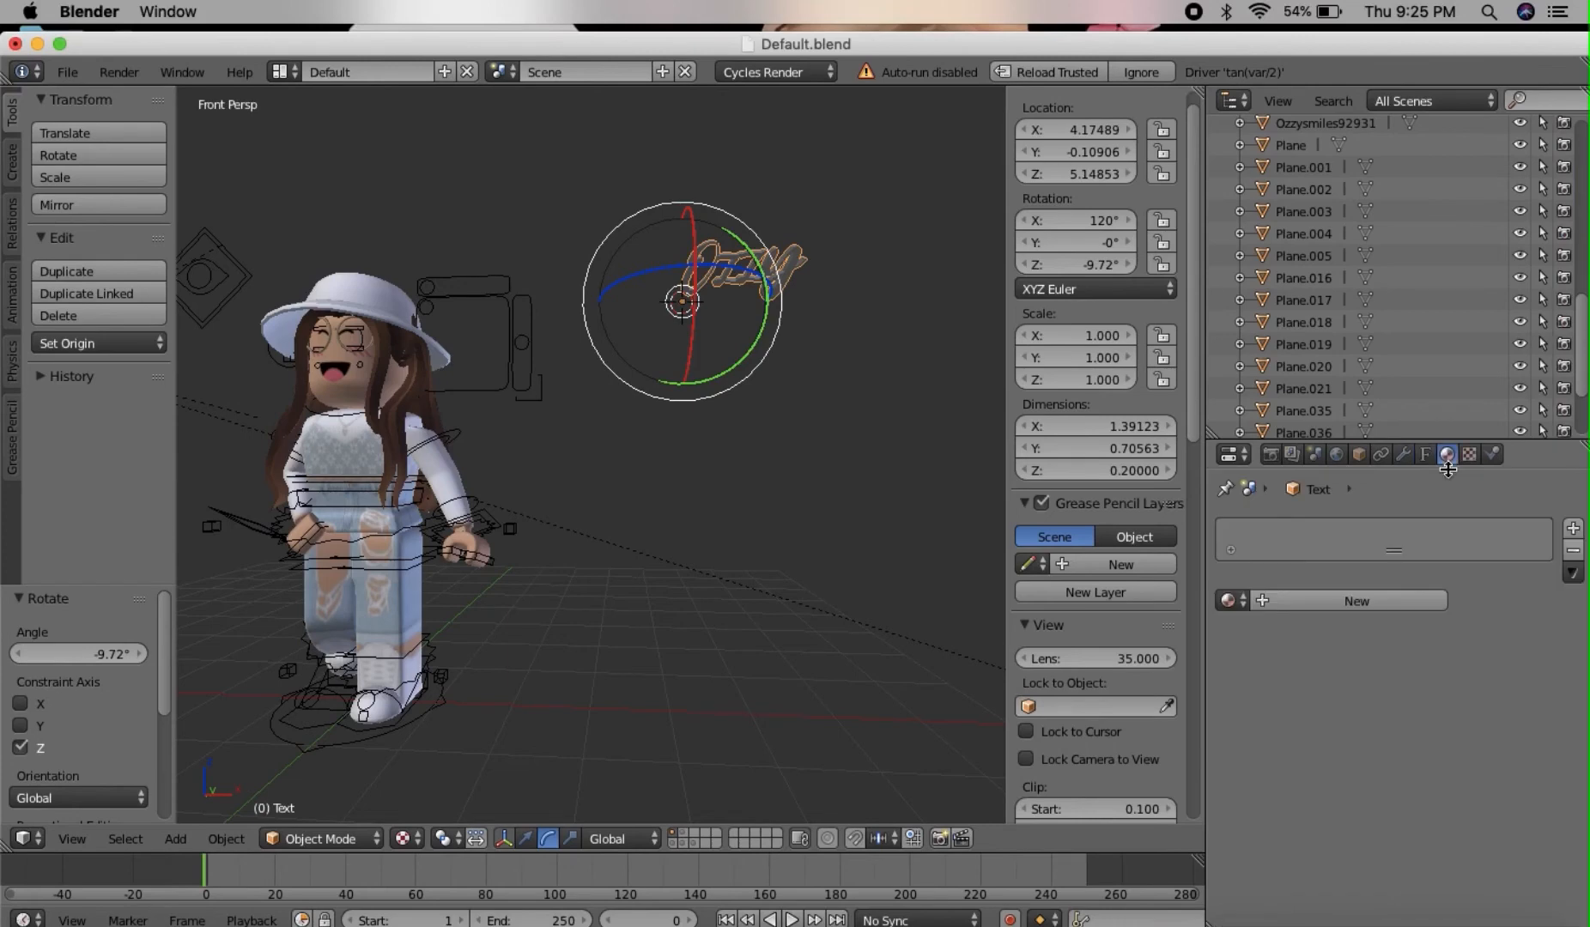
left_click(1380, 598)
left_click(1407, 756)
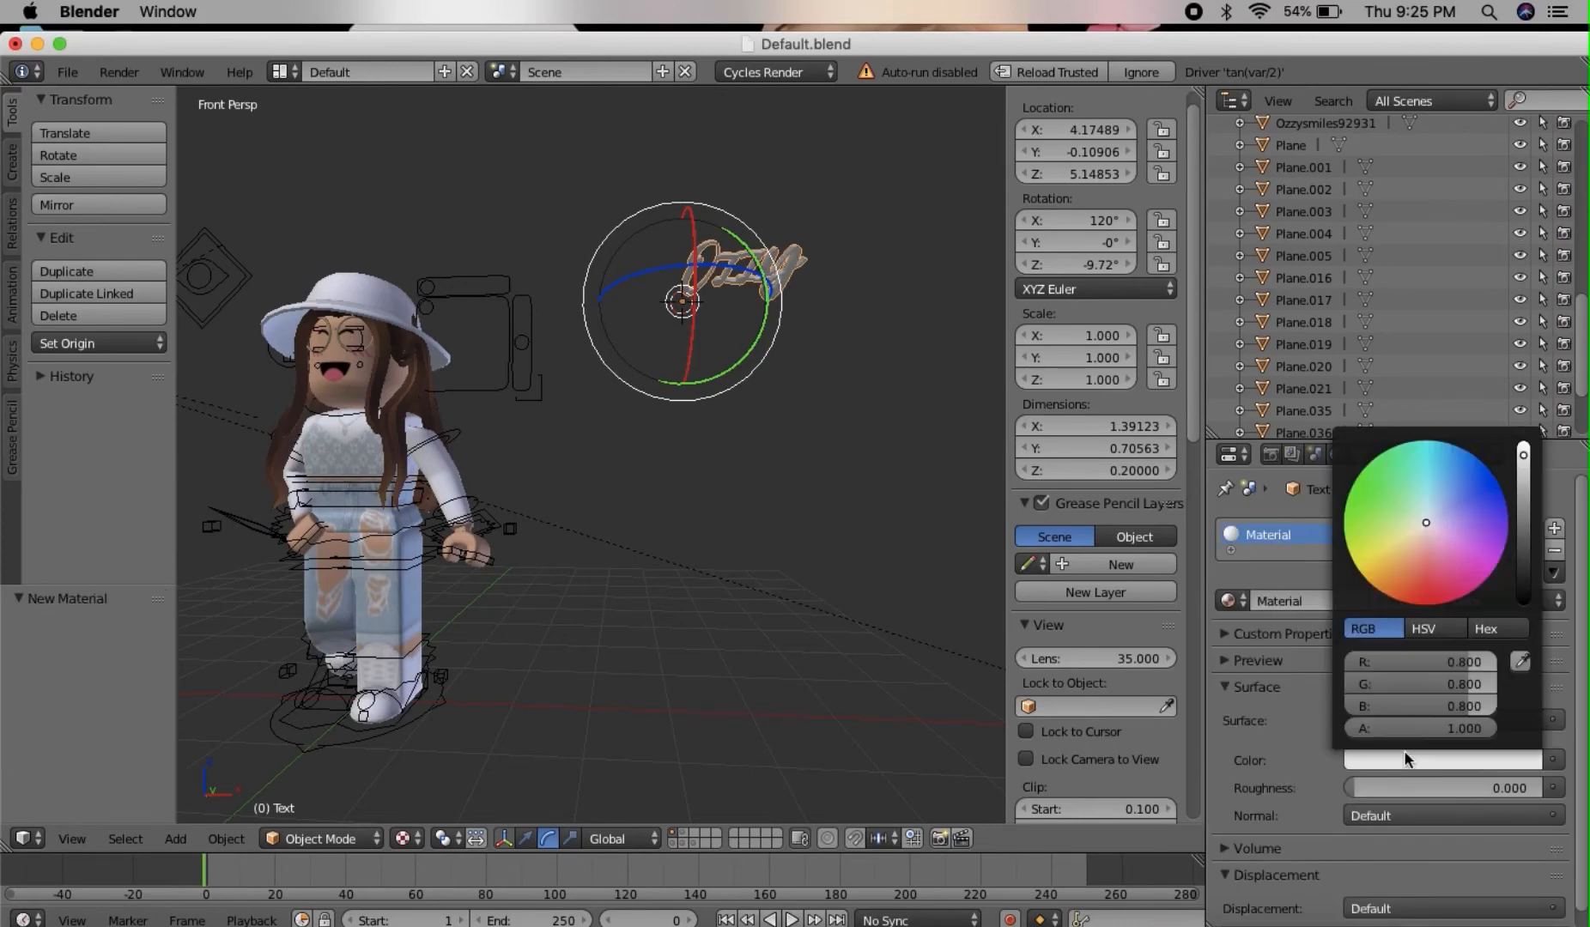
mouse_move(1449, 496)
left_mouse_down()
mouse_move(1465, 504)
mouse_move(1451, 497)
left_mouse_up()
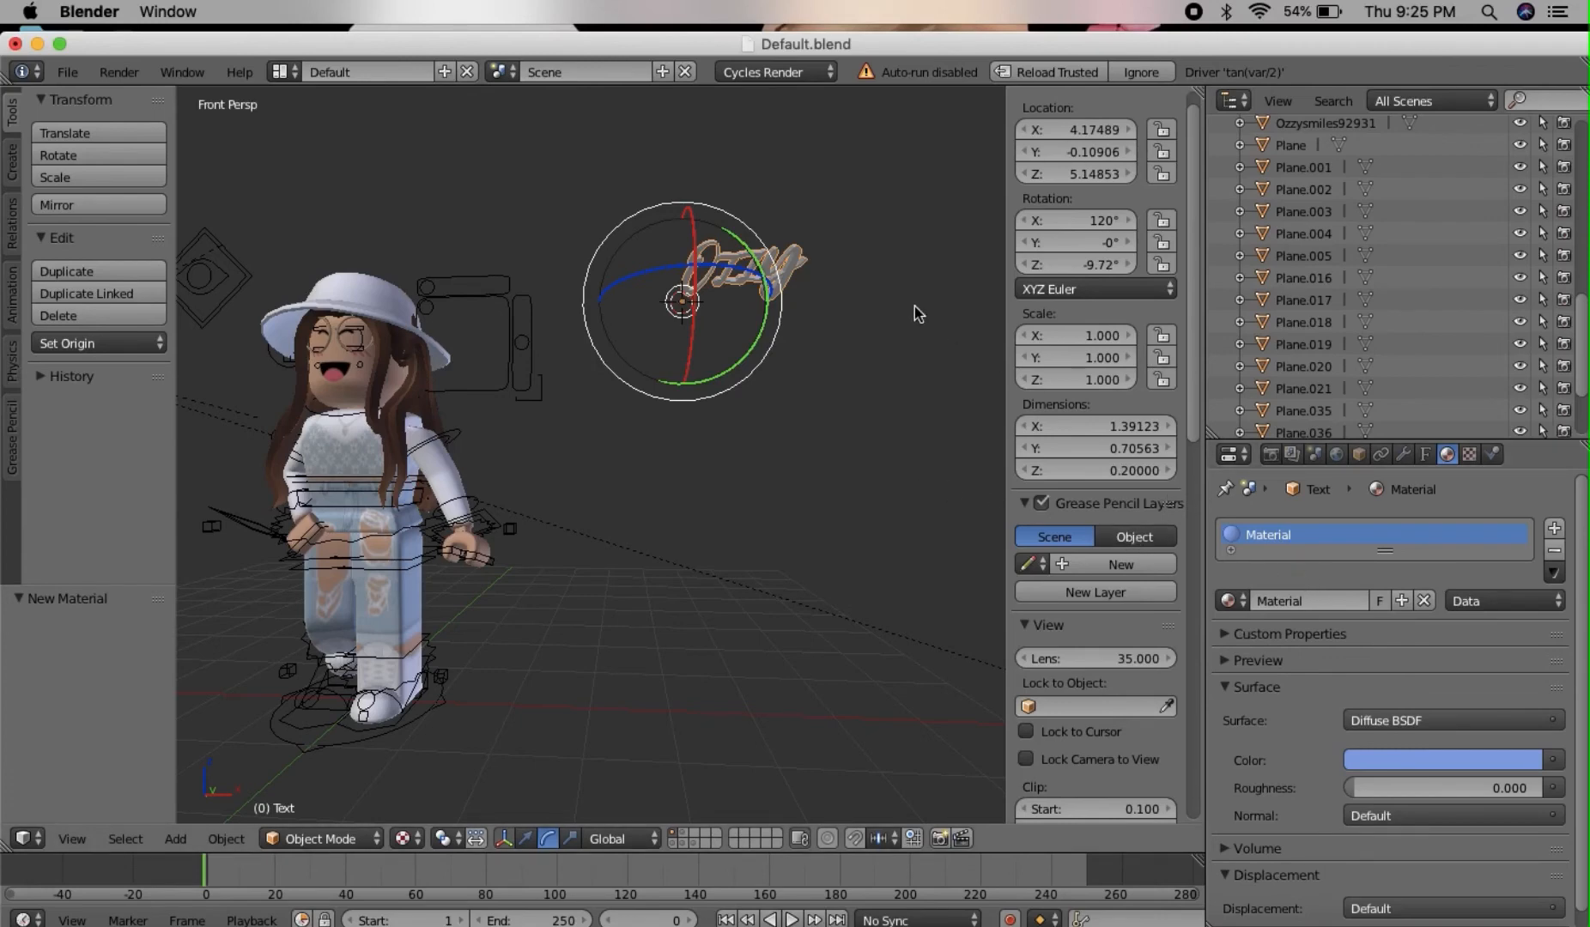
Move the text -1.372 along Y and -2.892 along X to place it above the avatar's head.
left_click(526, 843)
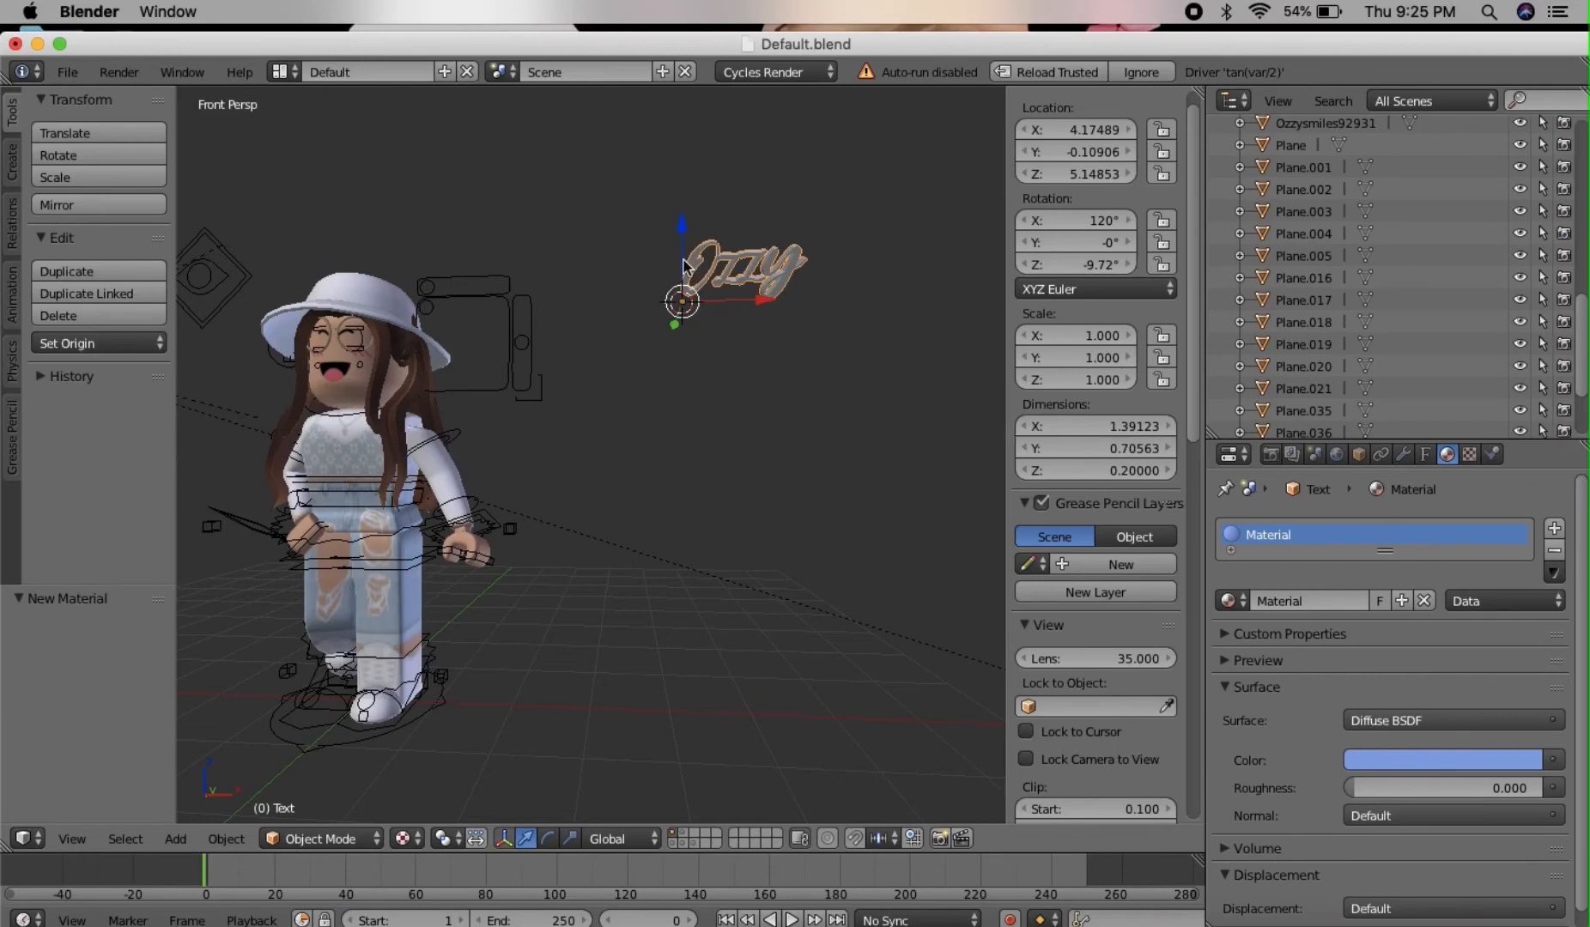
left_click_drag(674, 328, 681, 283)
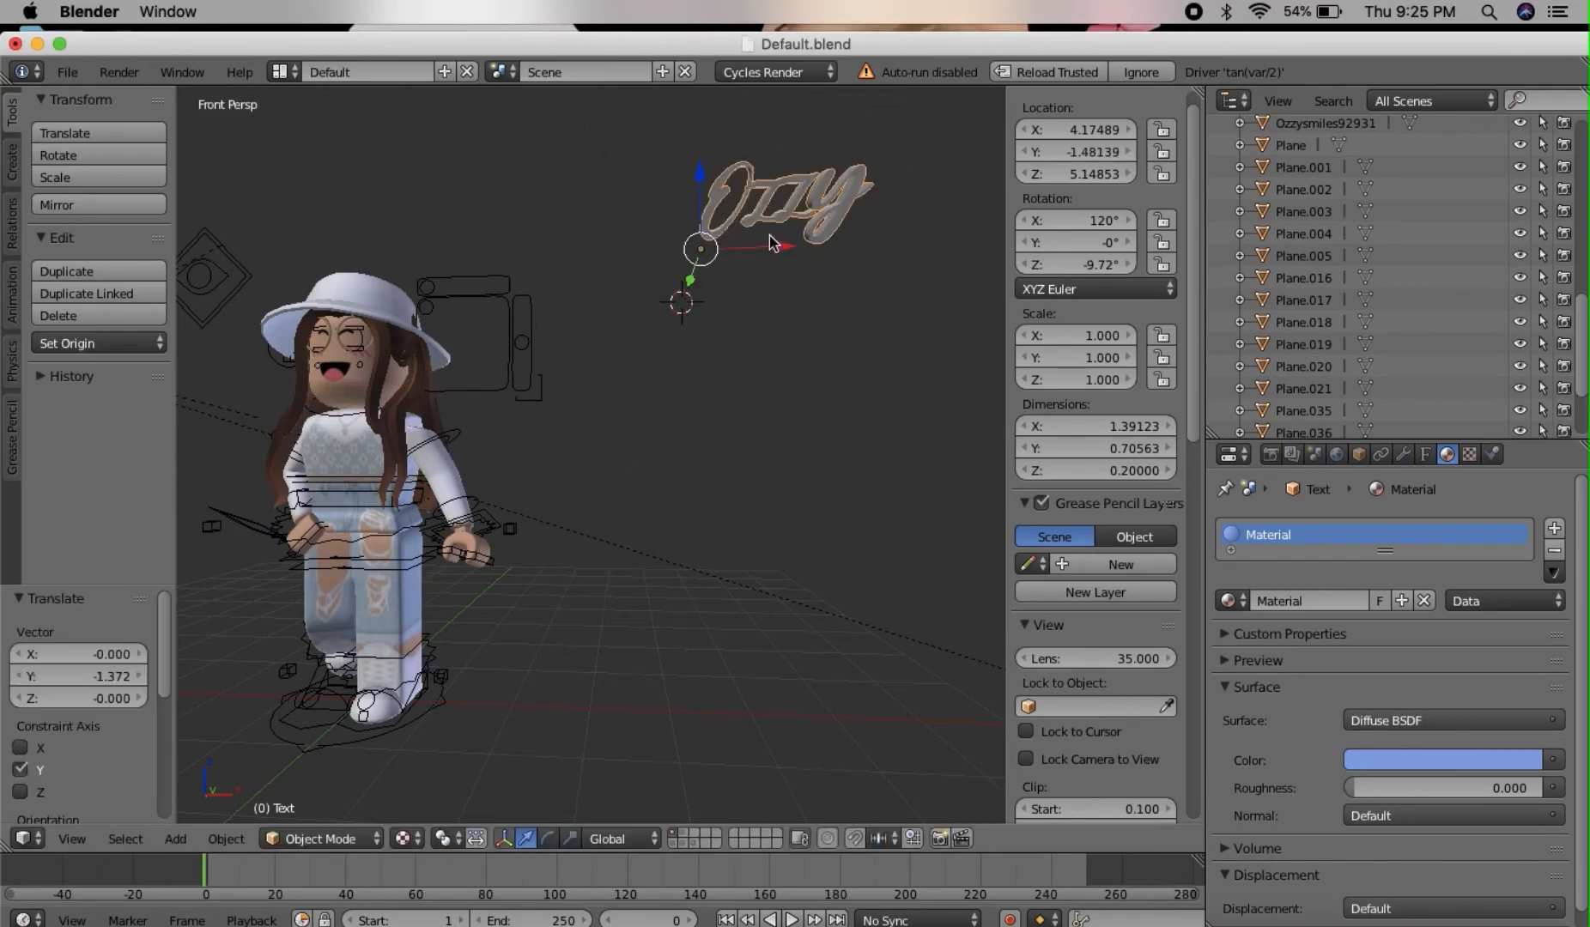
left_click_drag(772, 245, 493, 284)
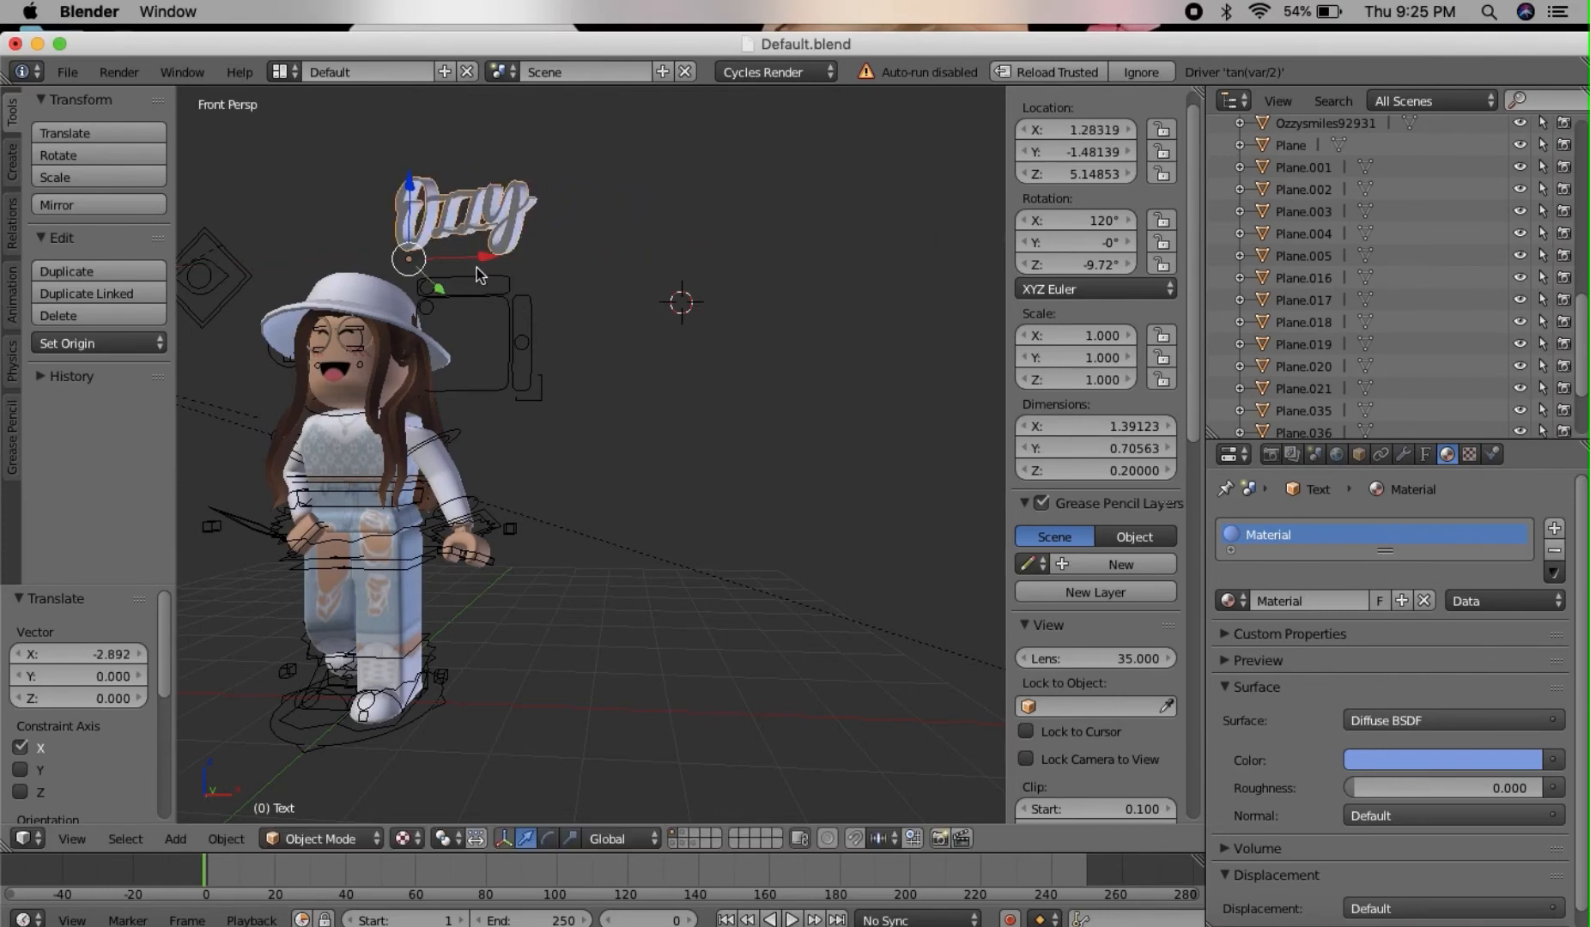
Preview the avatar and name text from the front in Rendered shading and return to Texture shading.
left_click(680, 333)
key("shift+f")
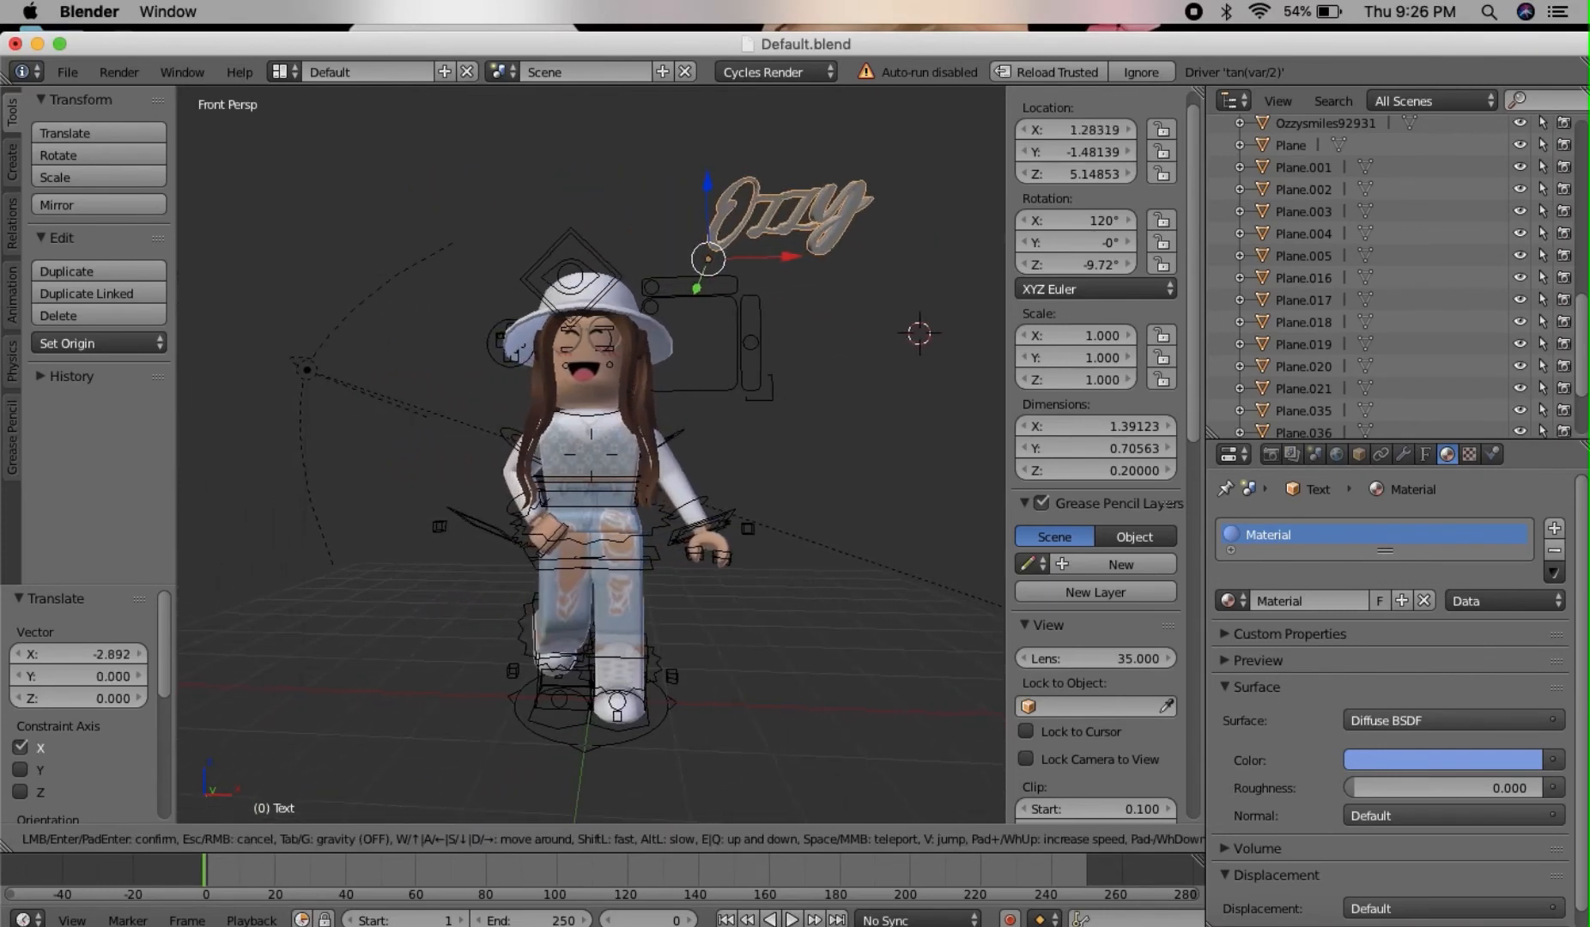
left_click(590, 452)
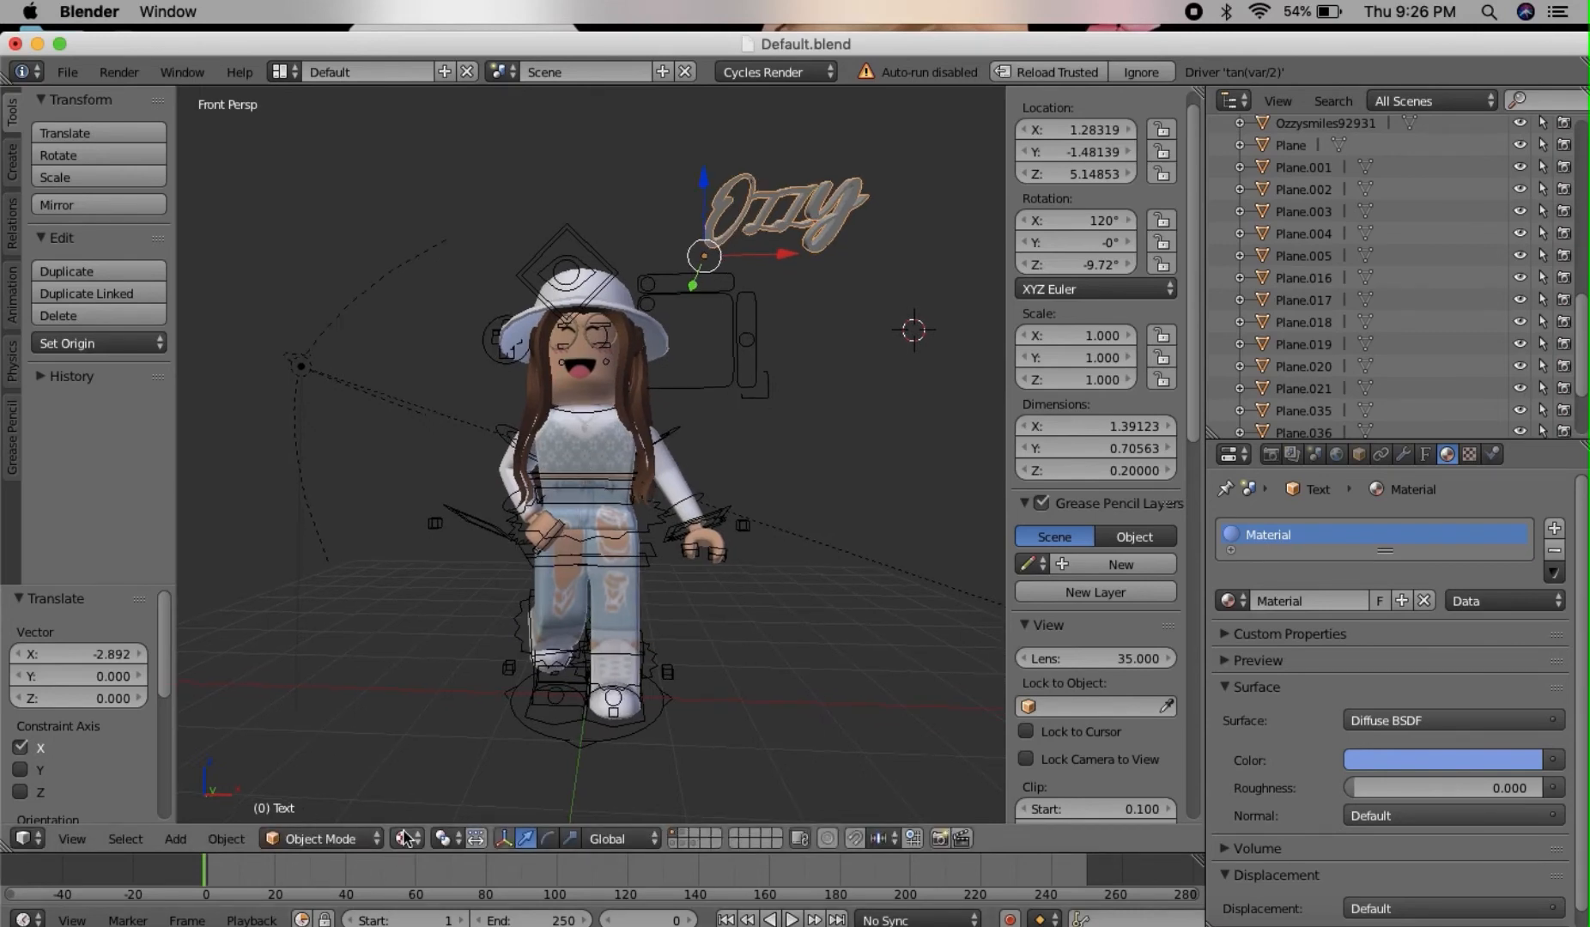
key("shift+z")
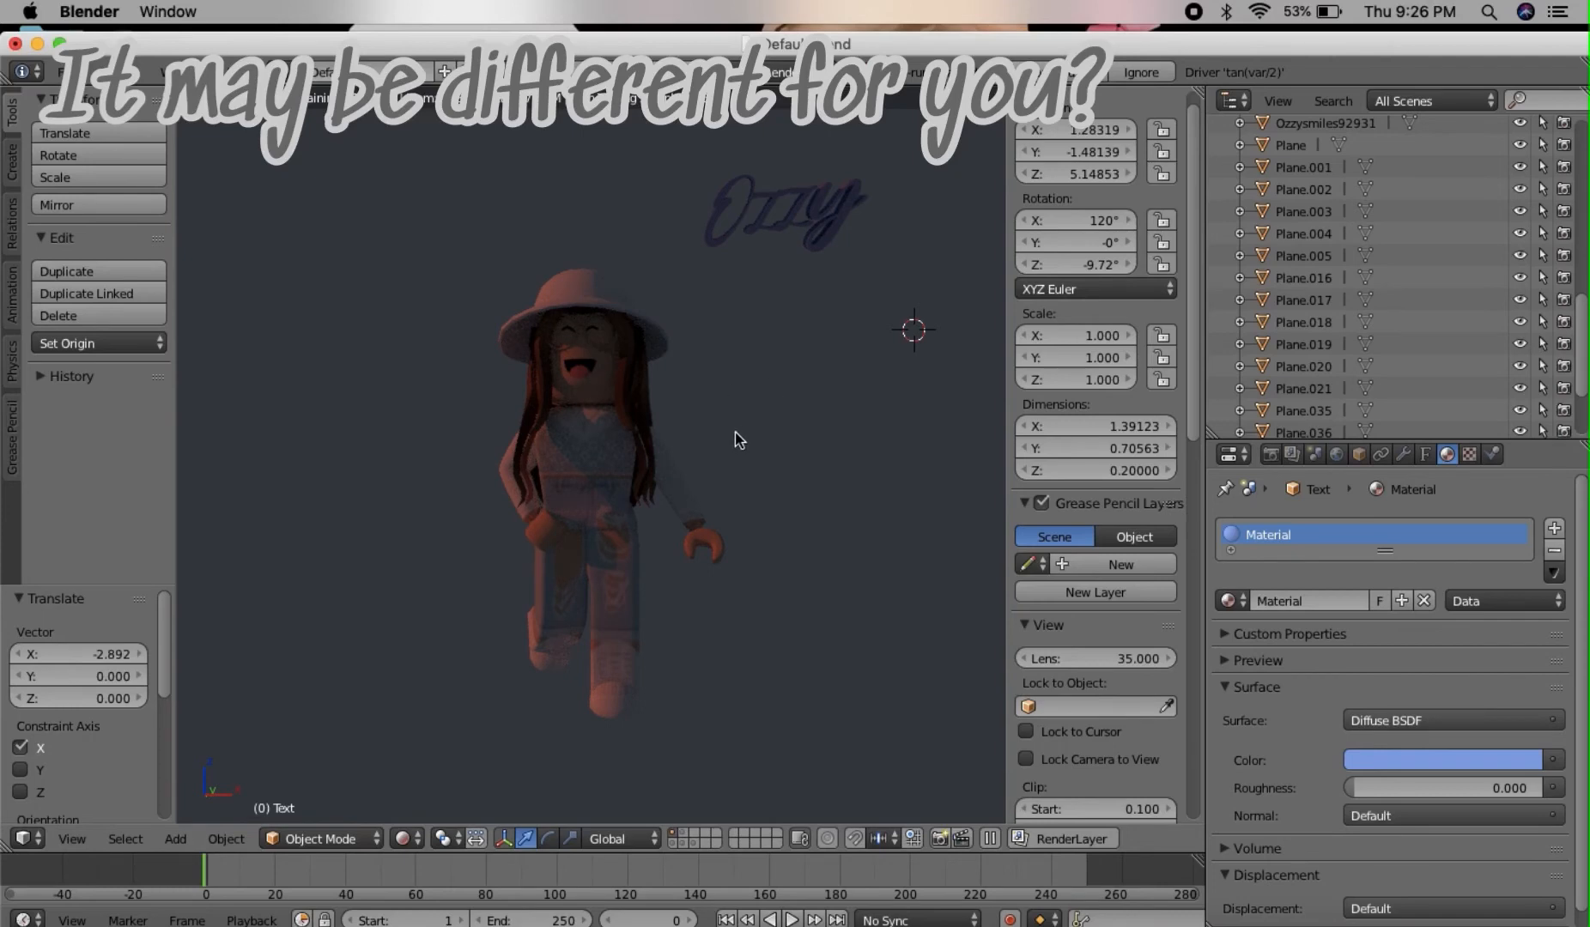
left_click(412, 818)
left_click(405, 844)
left_click(434, 739)
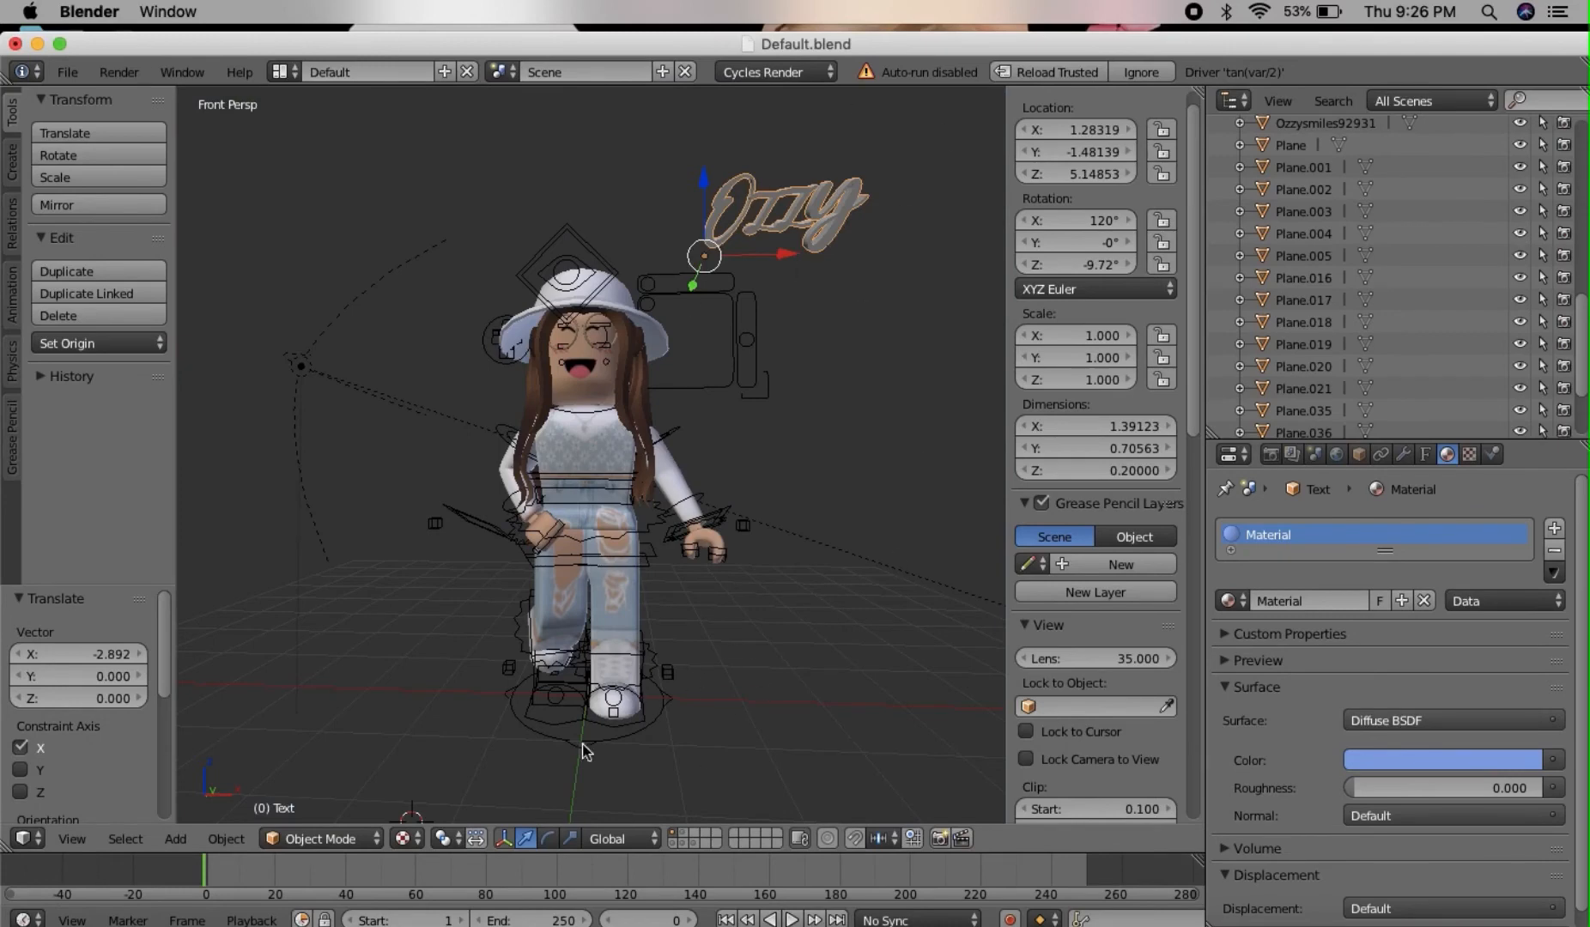
left_click(404, 839)
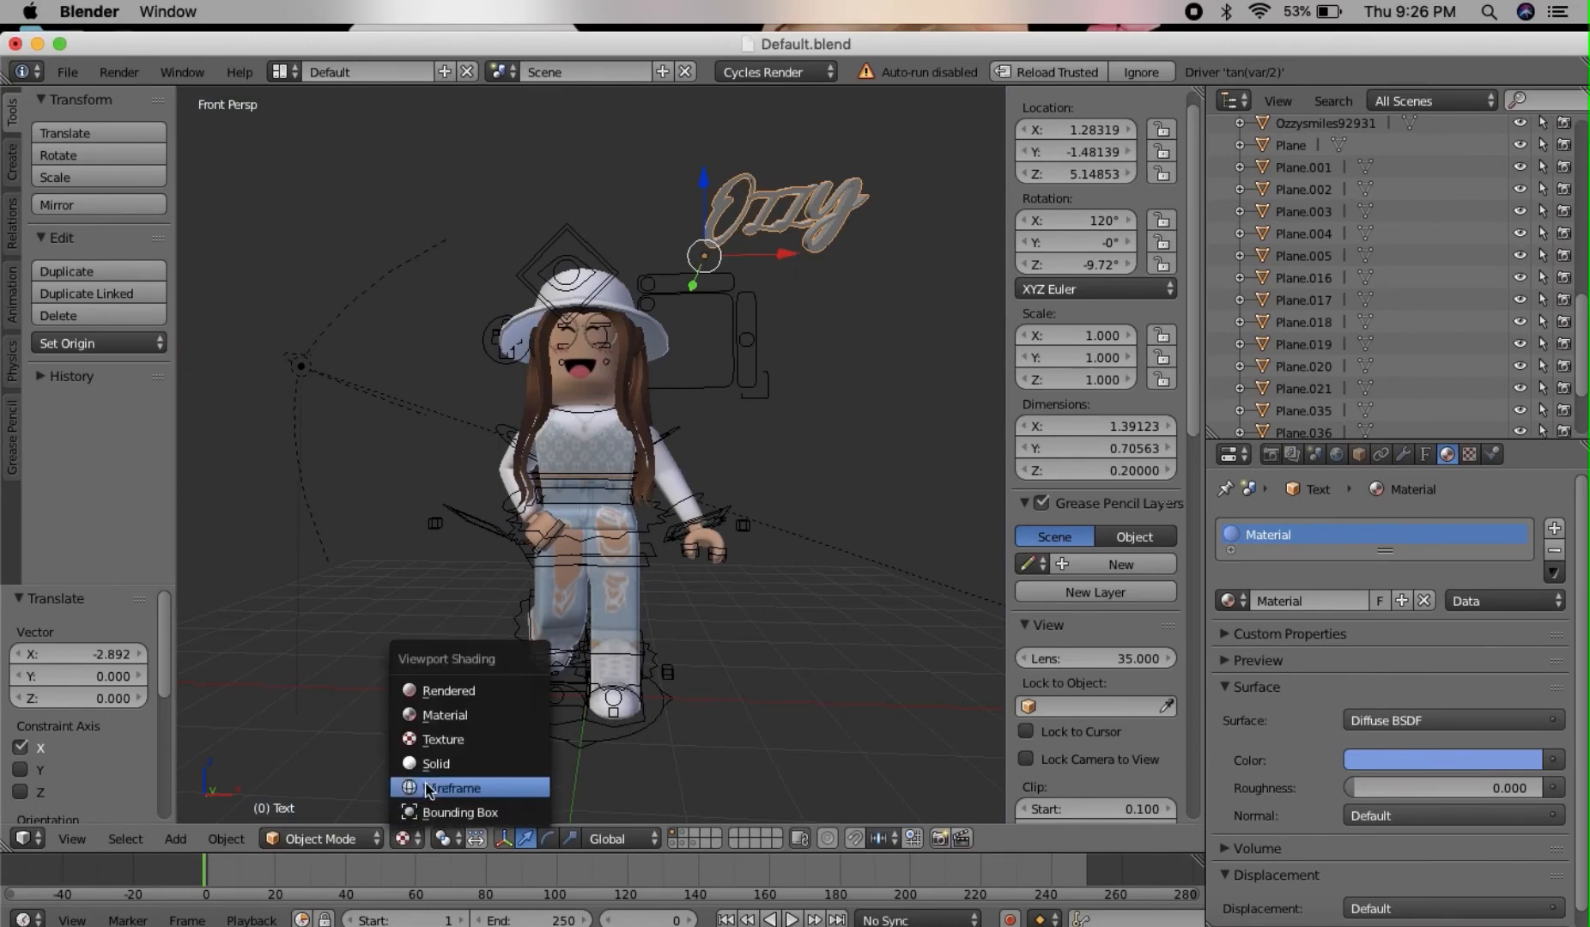
left_click(435, 690)
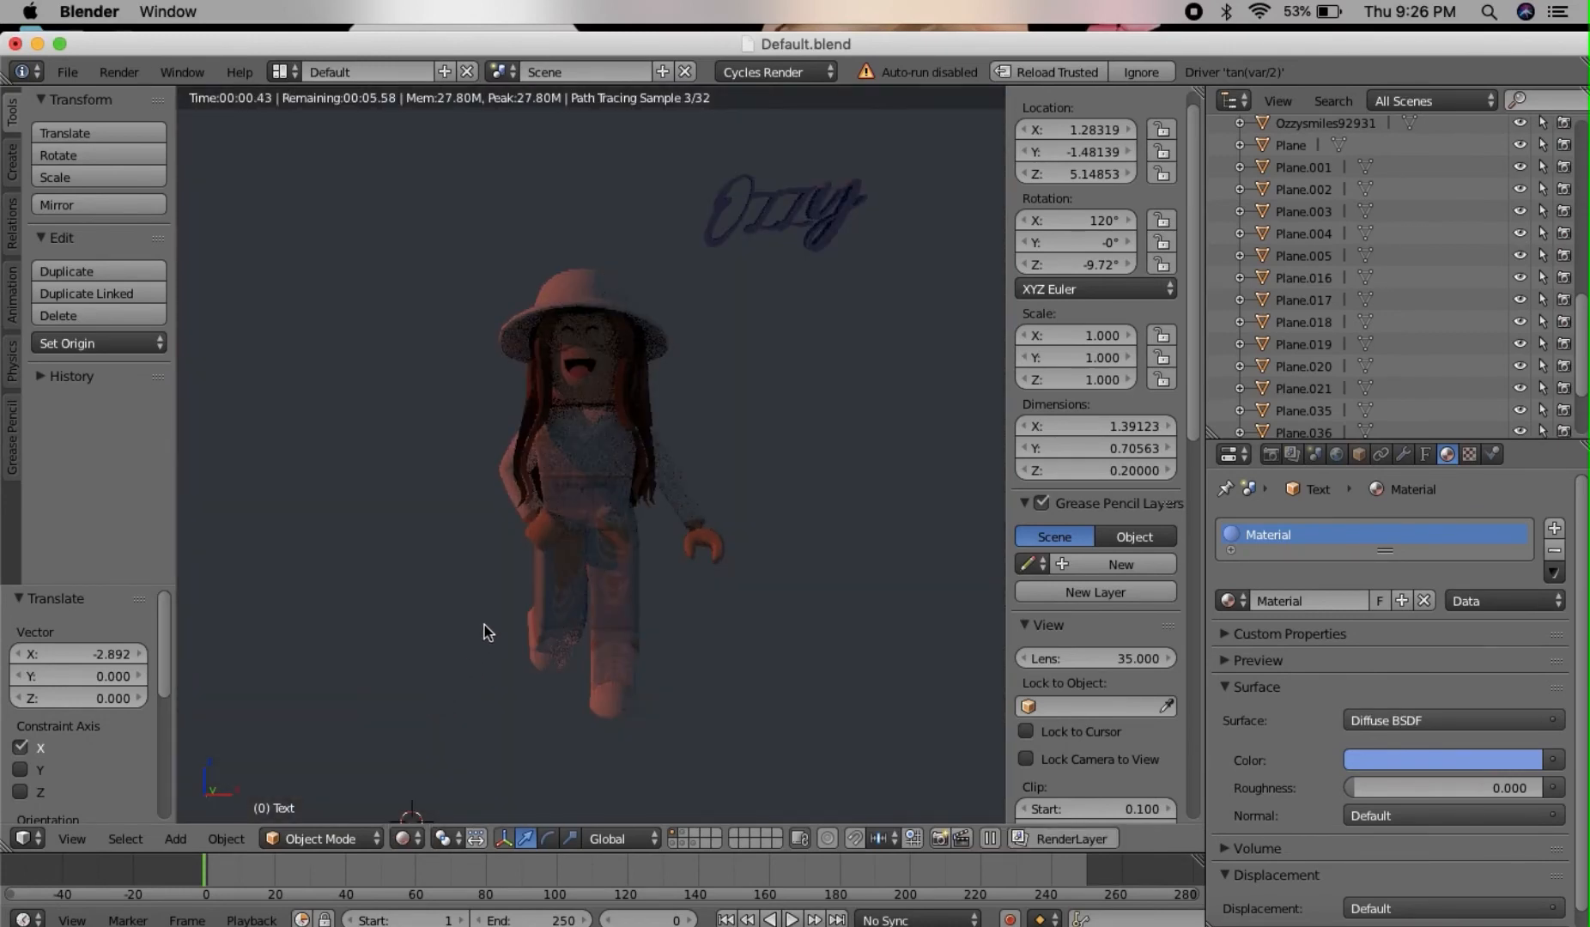
left_click(403, 839)
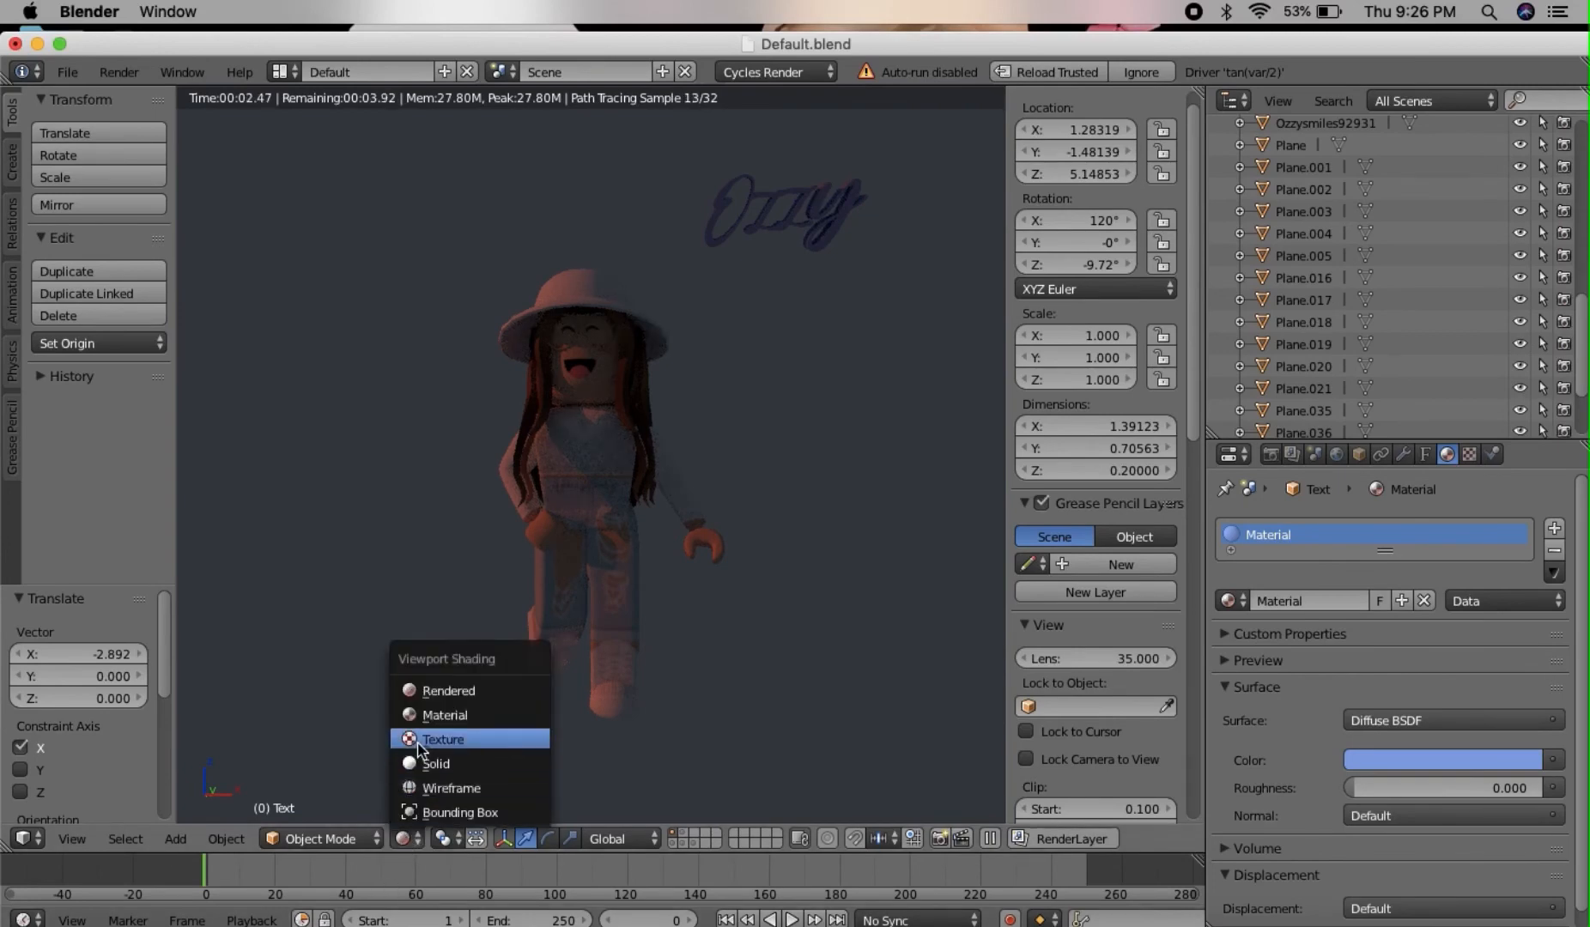
left_click(420, 742)
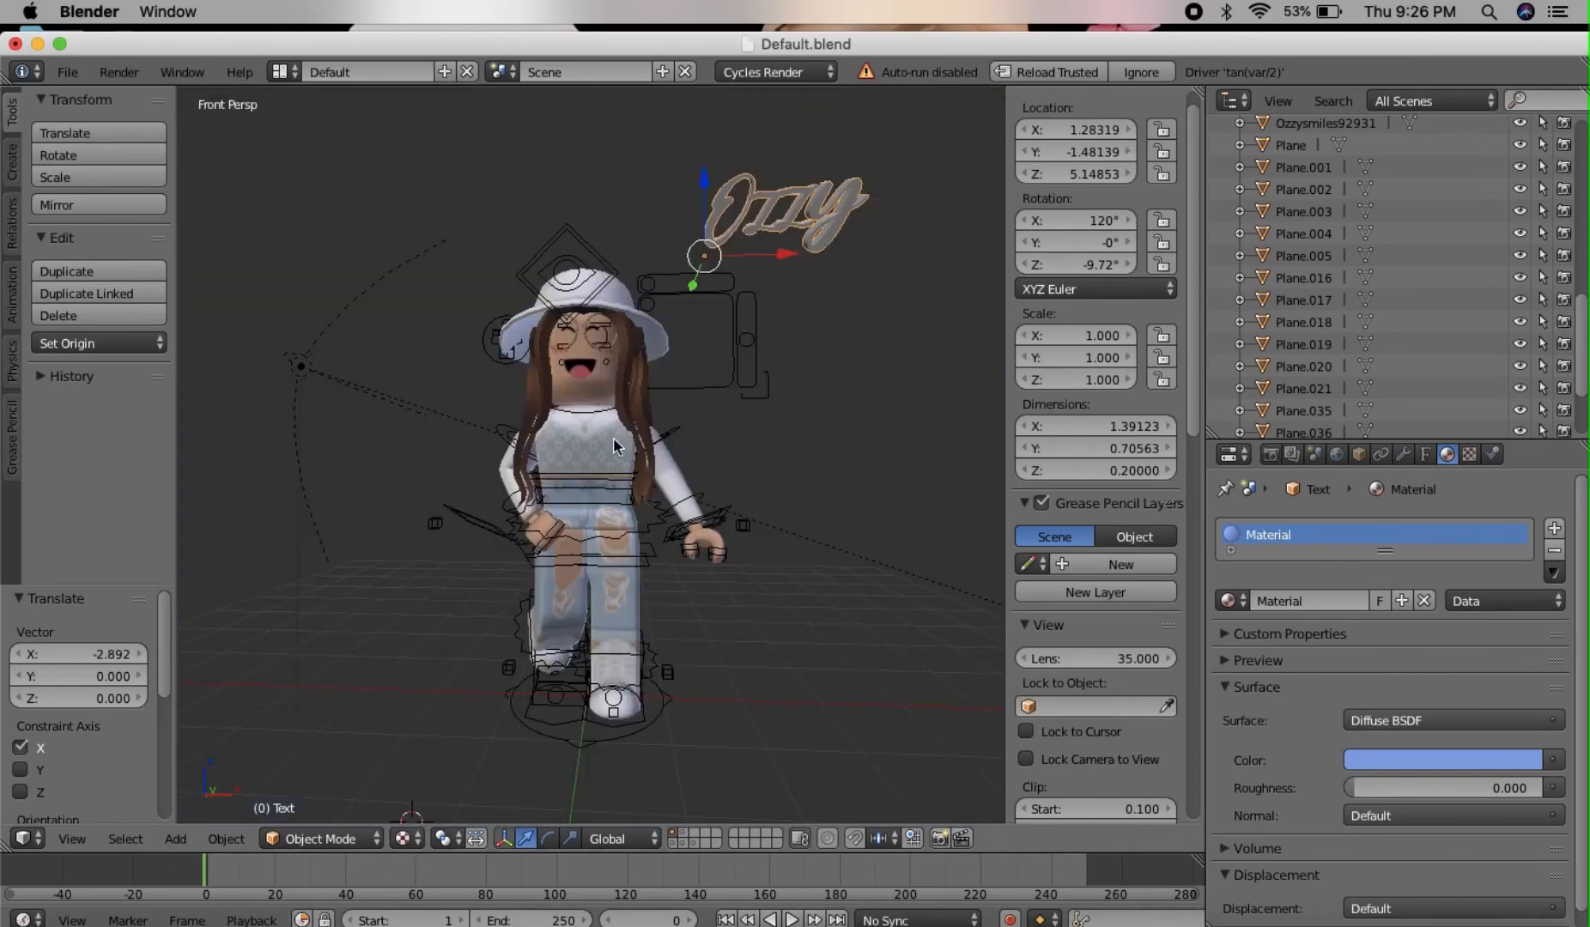
Change the Hemi lamp's emission colour to a lighter orange, check it in Rendered shading and return to Texture shading.
right_click(369, 298)
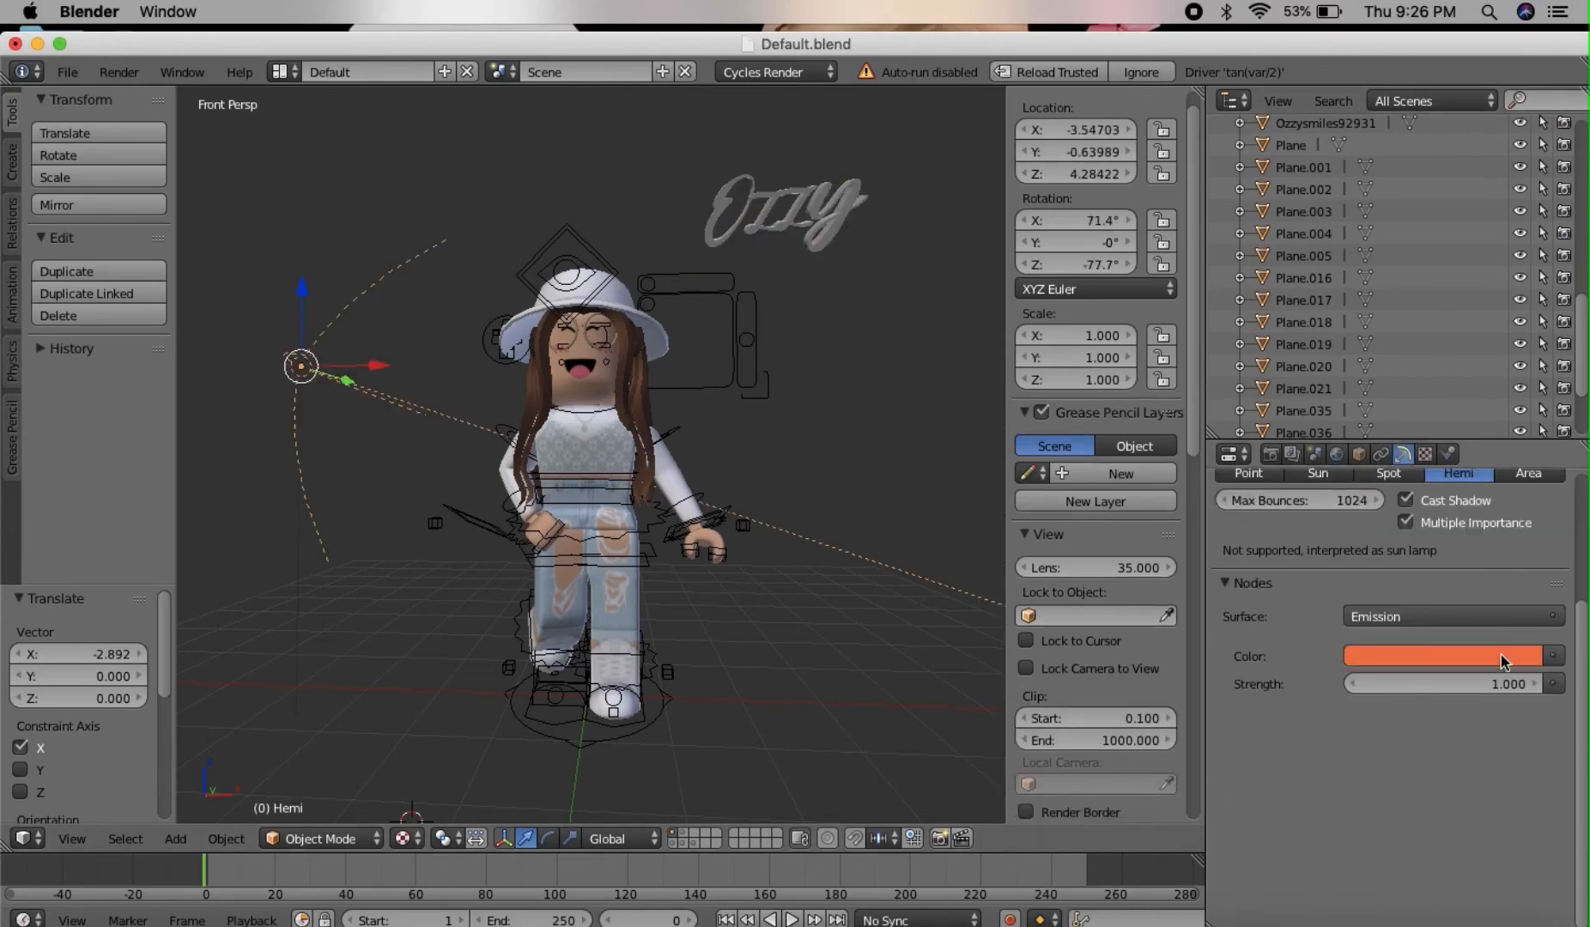
left_click(1501, 658)
left_click_drag(1408, 481, 1407, 464)
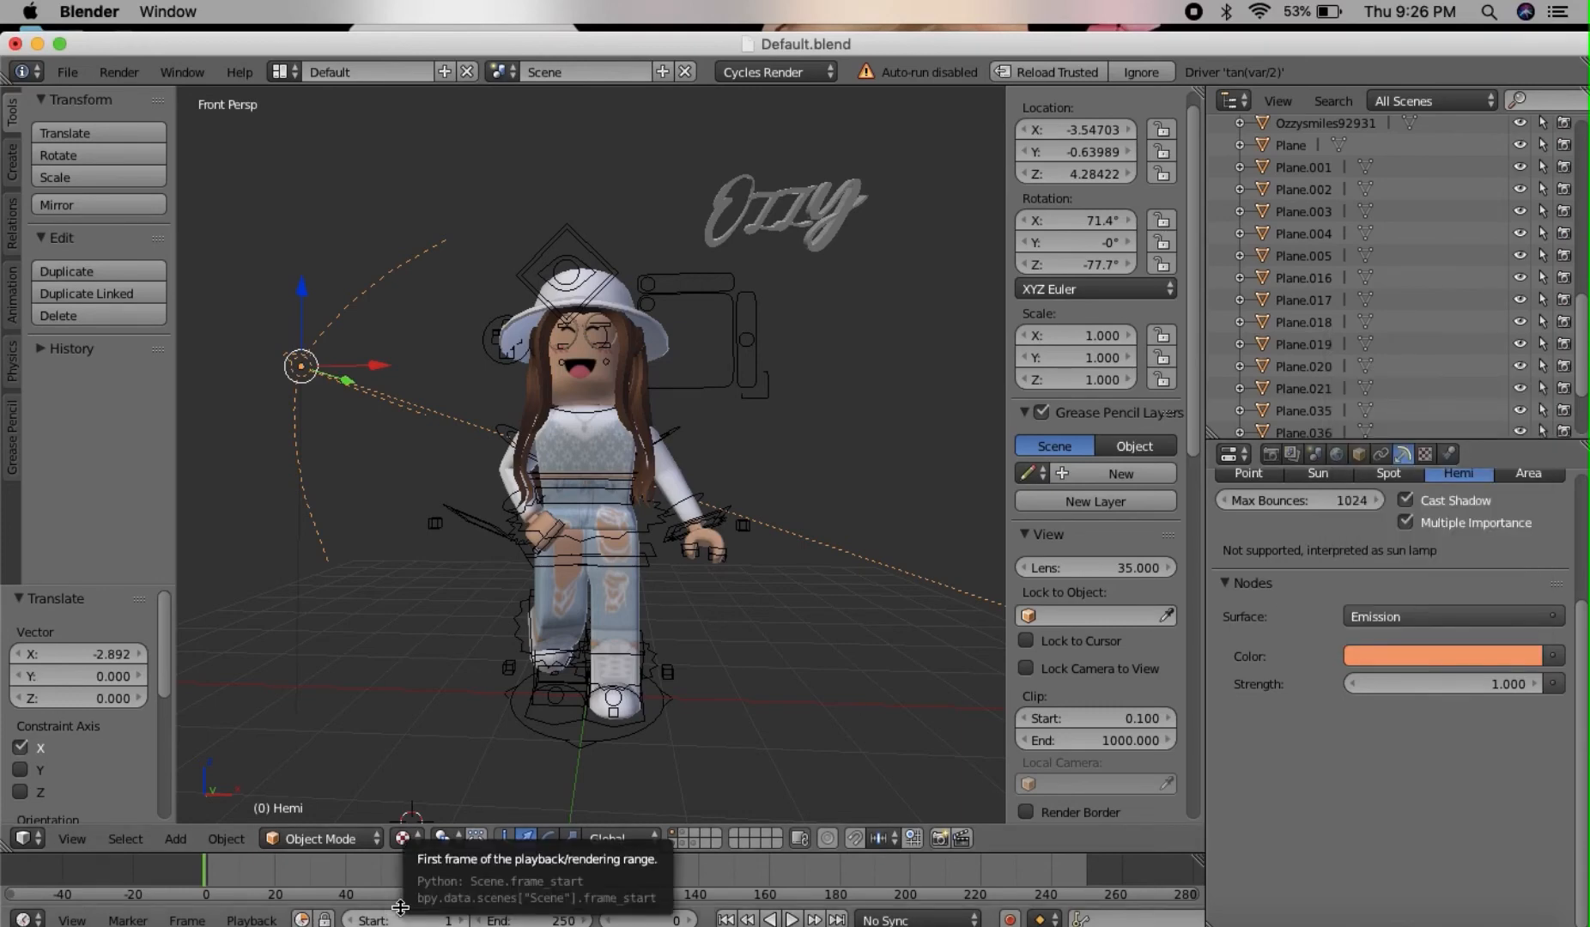
left_click(403, 839)
left_click(416, 692)
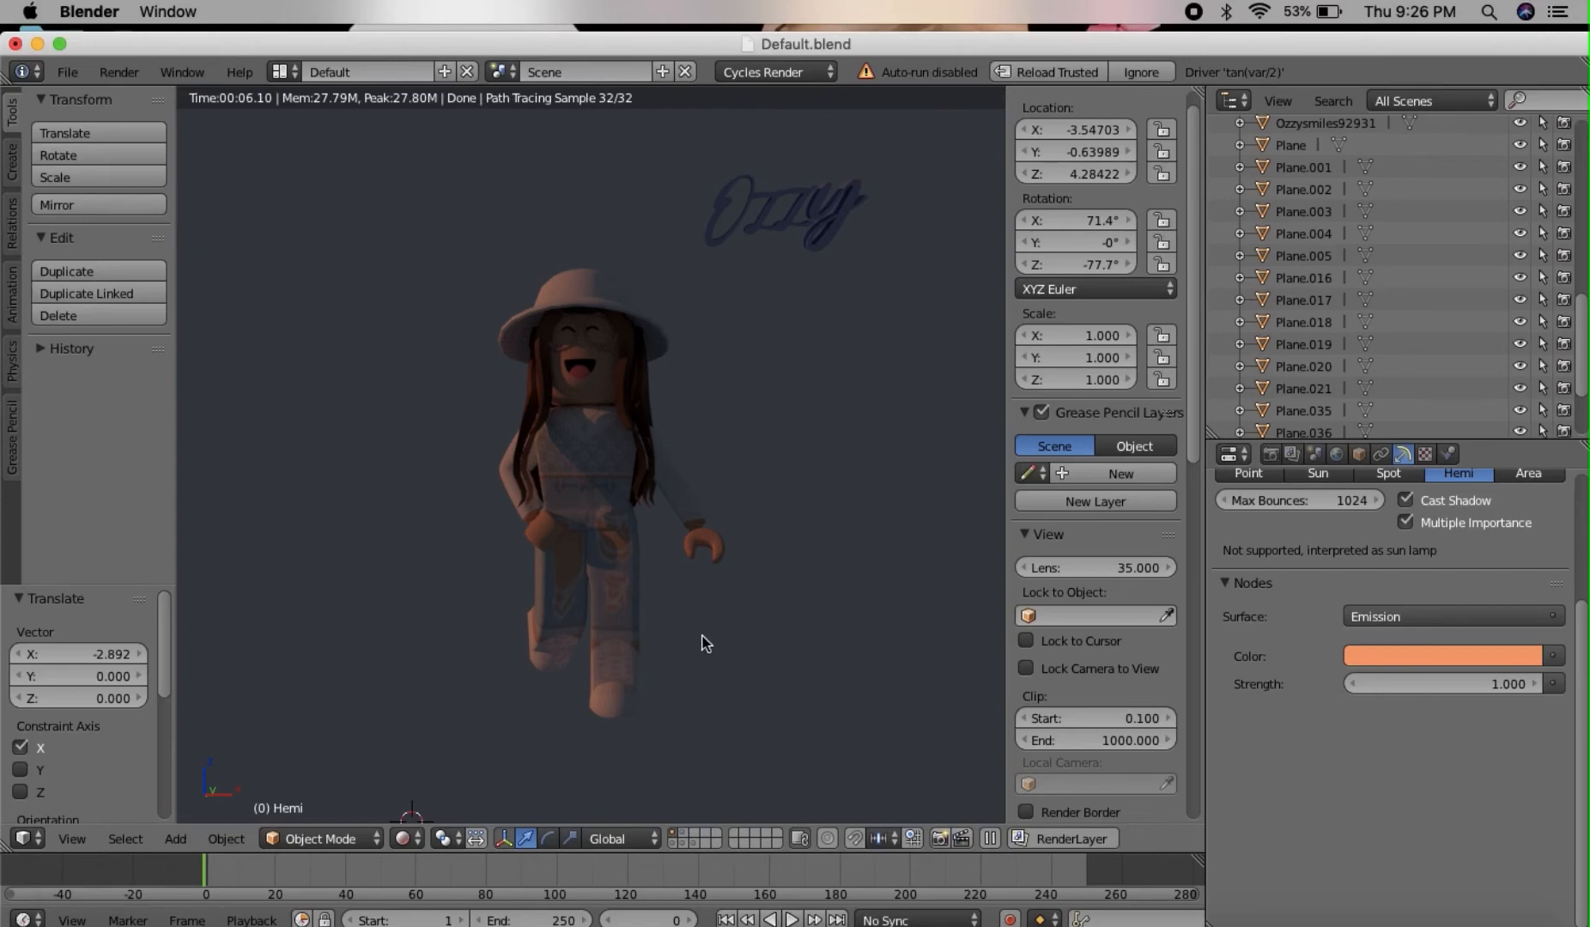
left_click(404, 839)
left_click(424, 739)
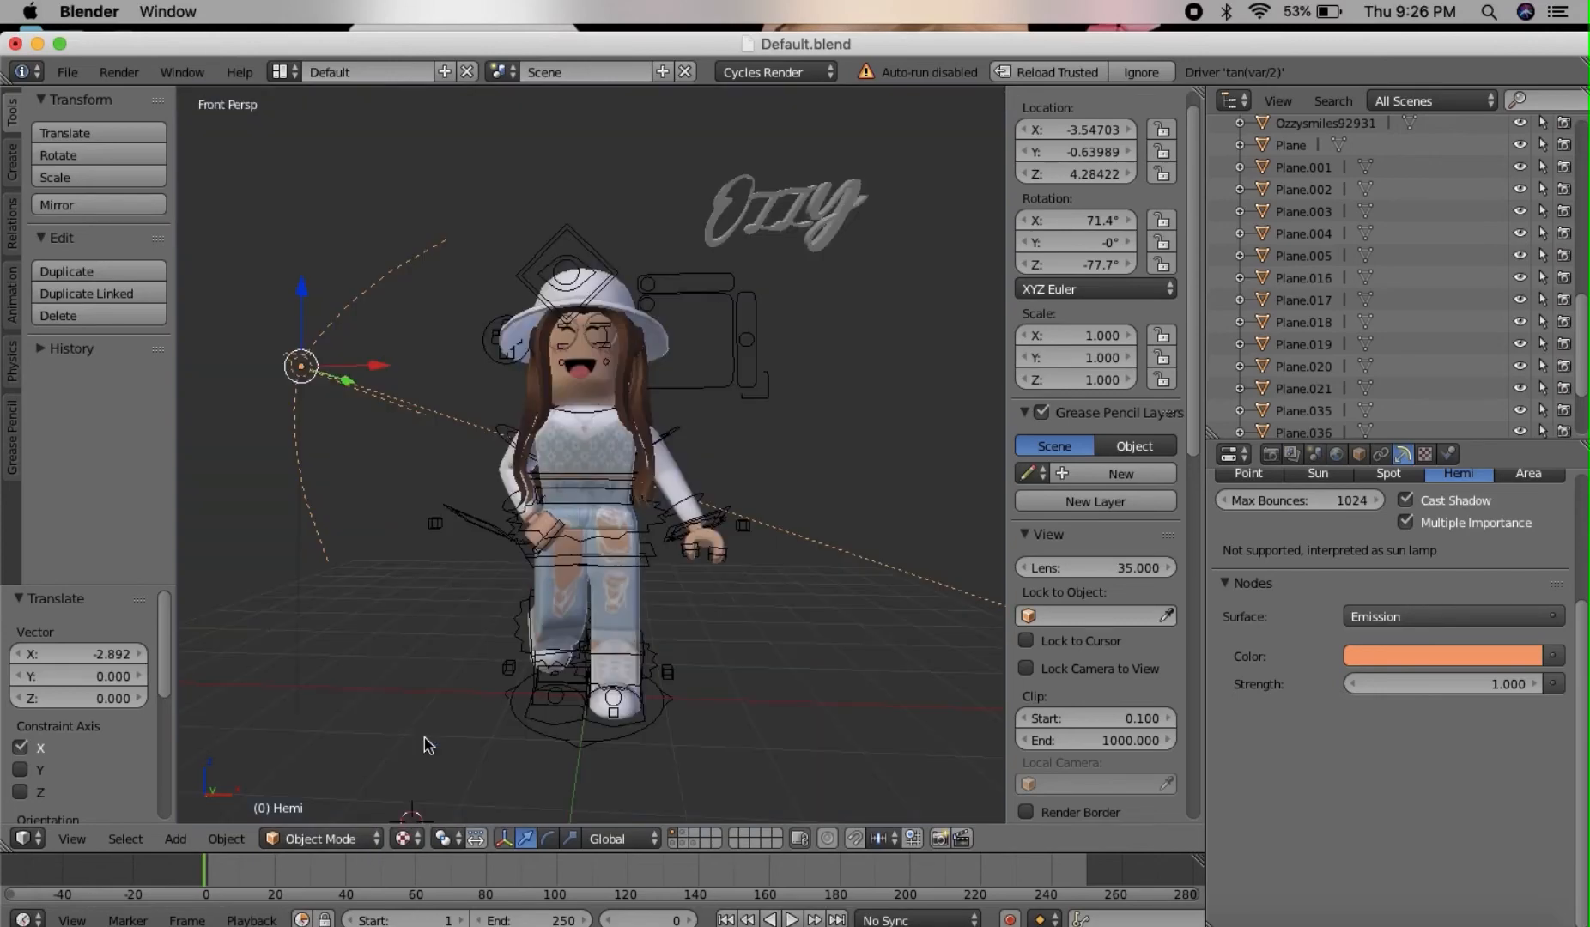
Move the name text -0.932 along X so it sits closer above the avatar's hat.
left_click(816, 206)
right_click(816, 207)
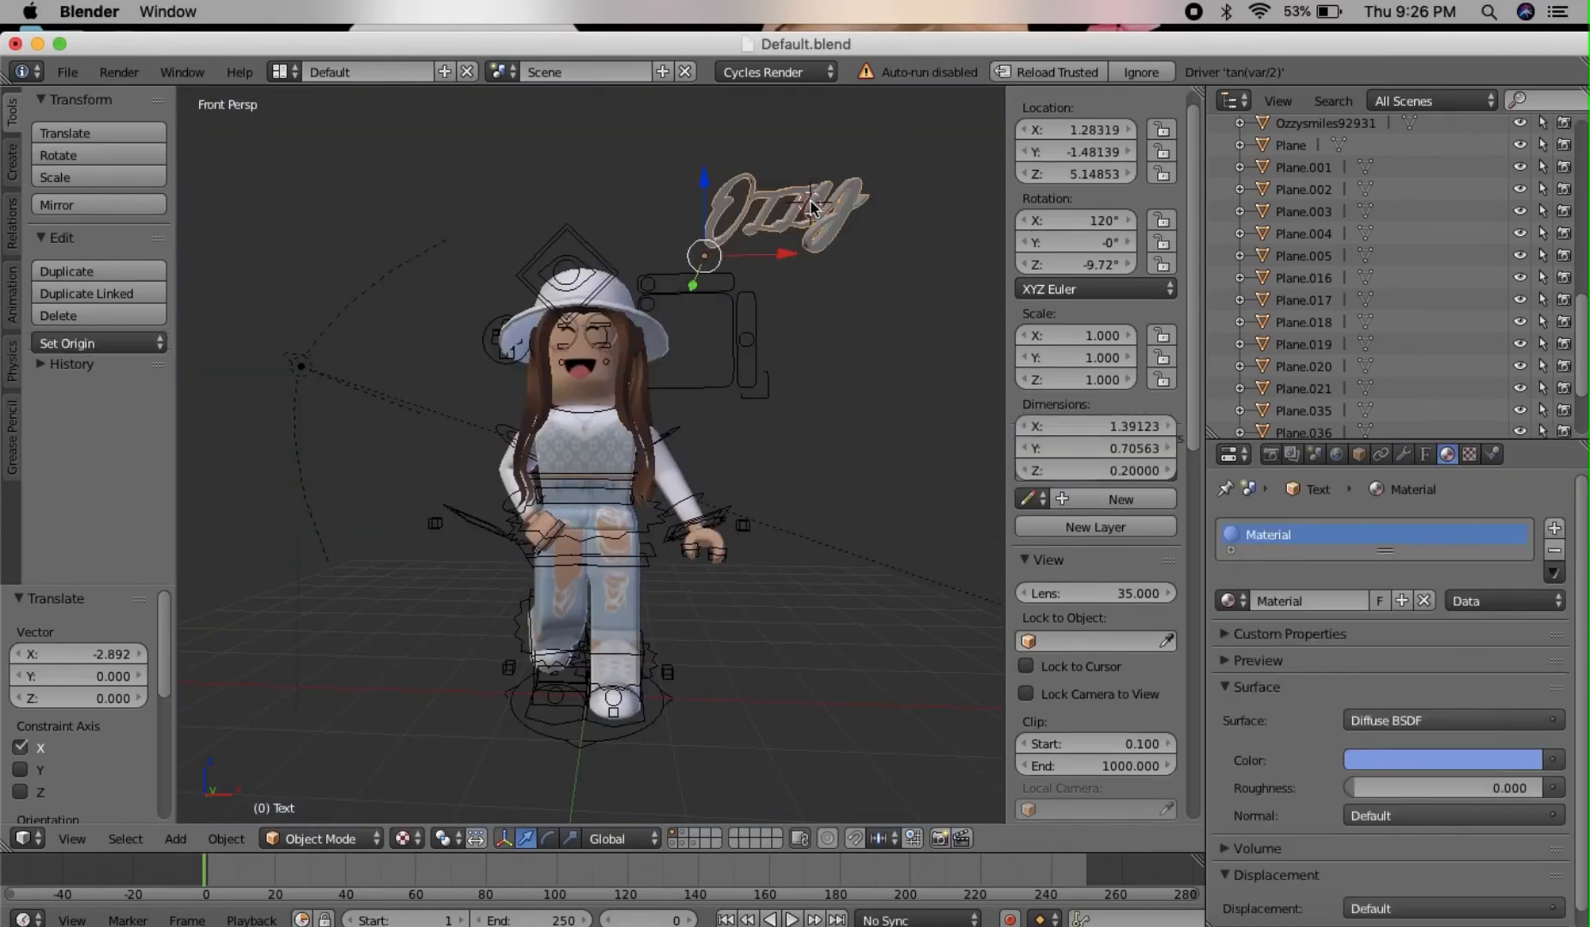
left_click_drag(775, 253, 692, 257)
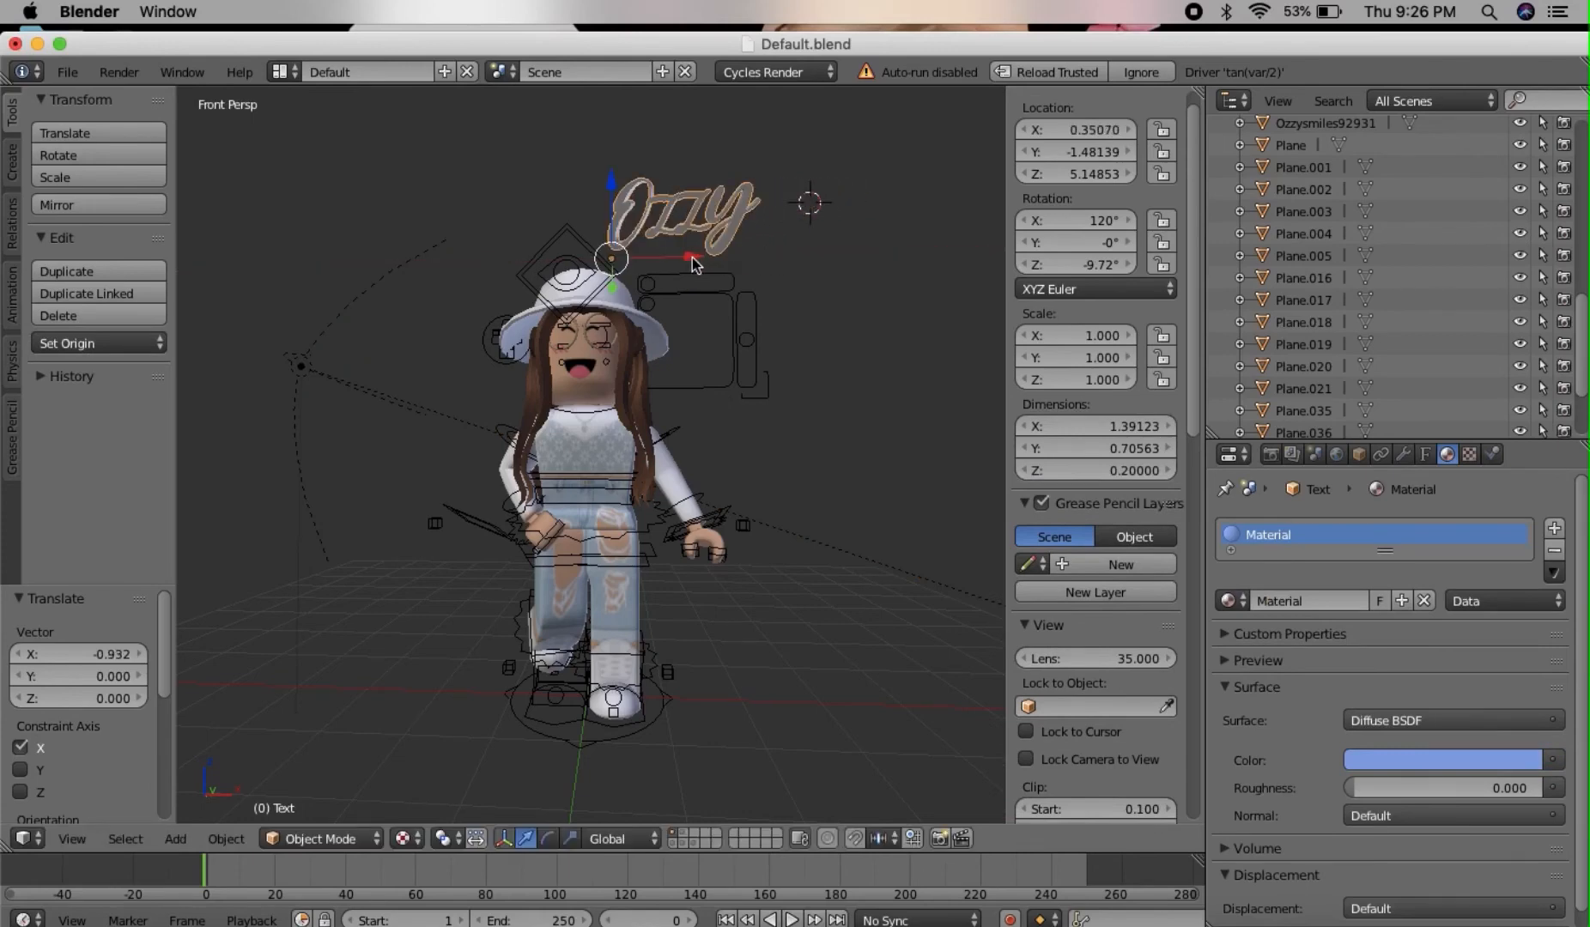
left_click(833, 331)
key("shift+a")
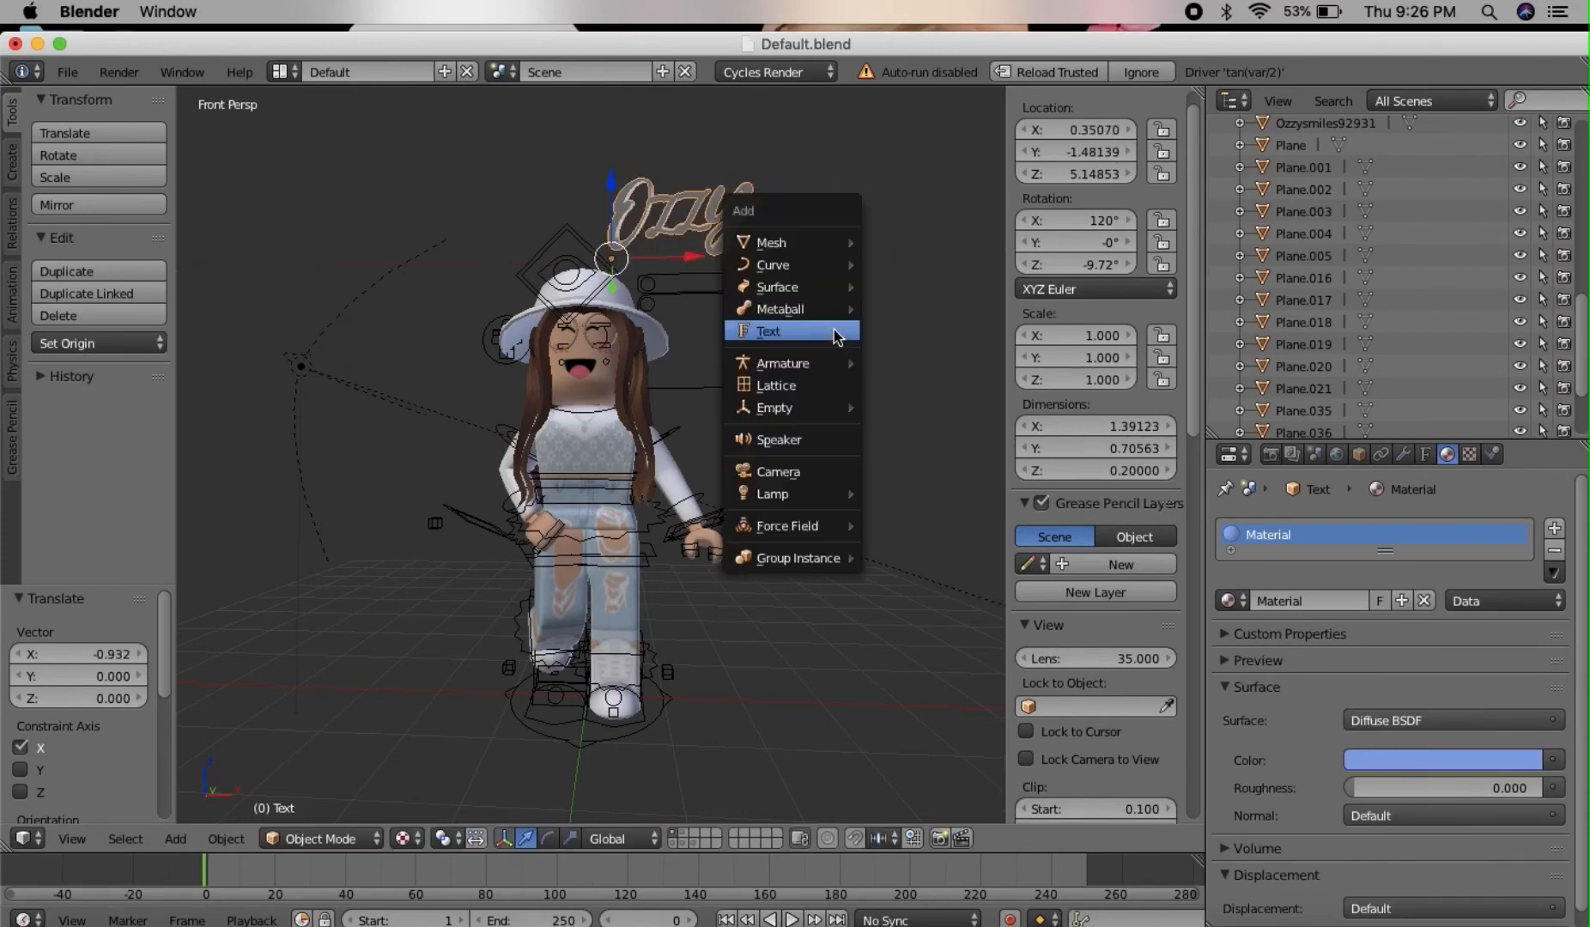
mouse_move(858, 283)
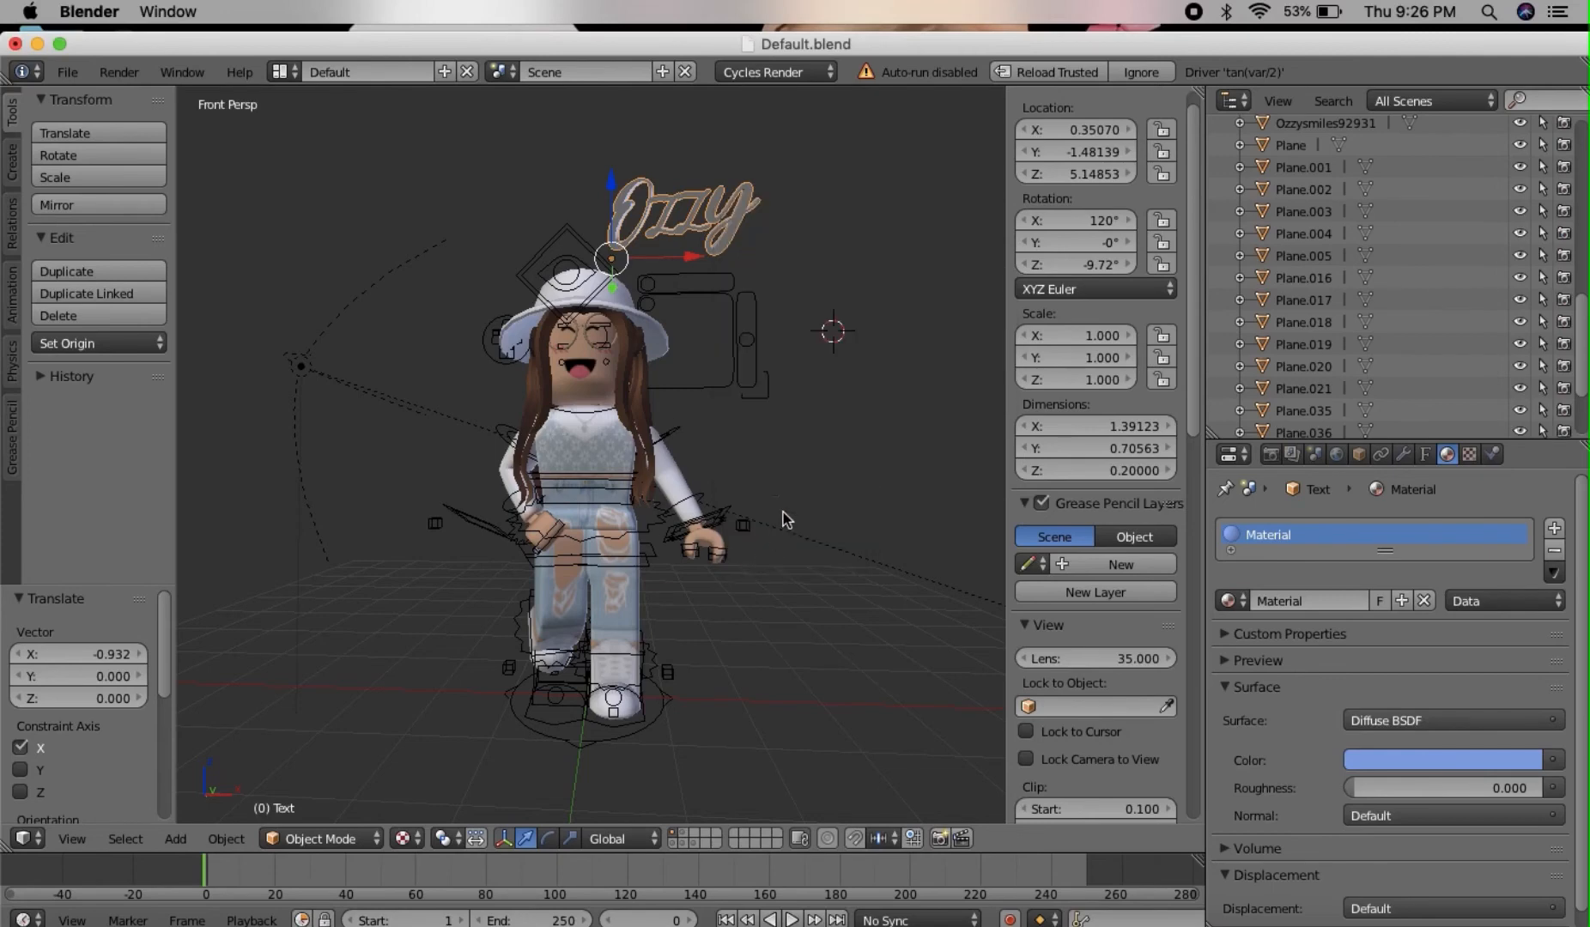
key("shift+a")
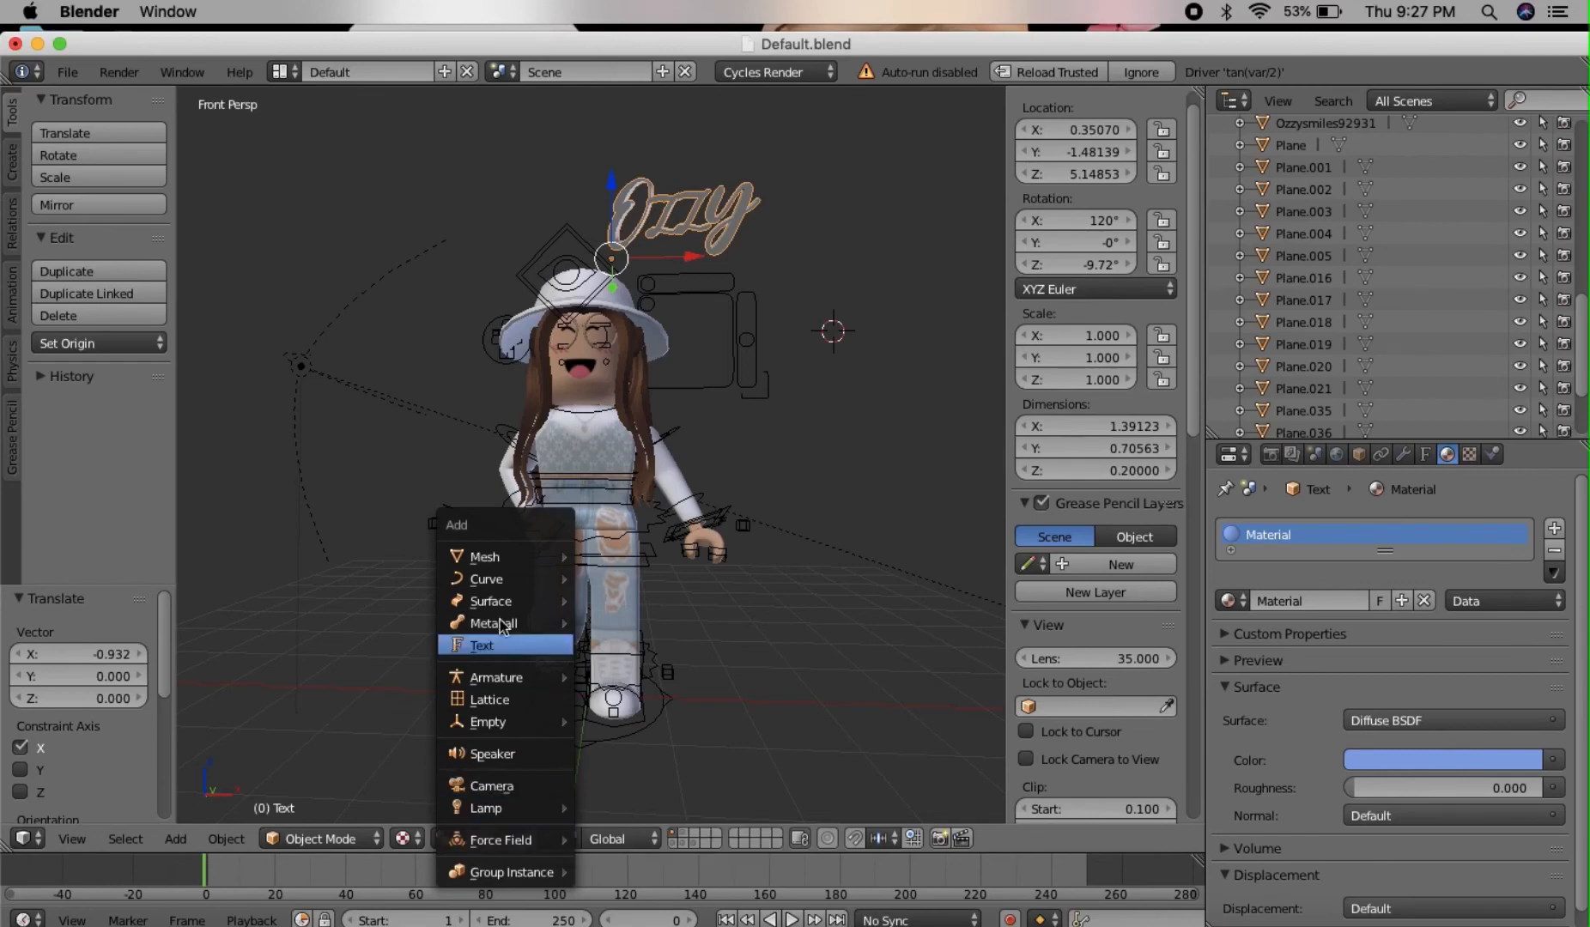
left_click(175, 839)
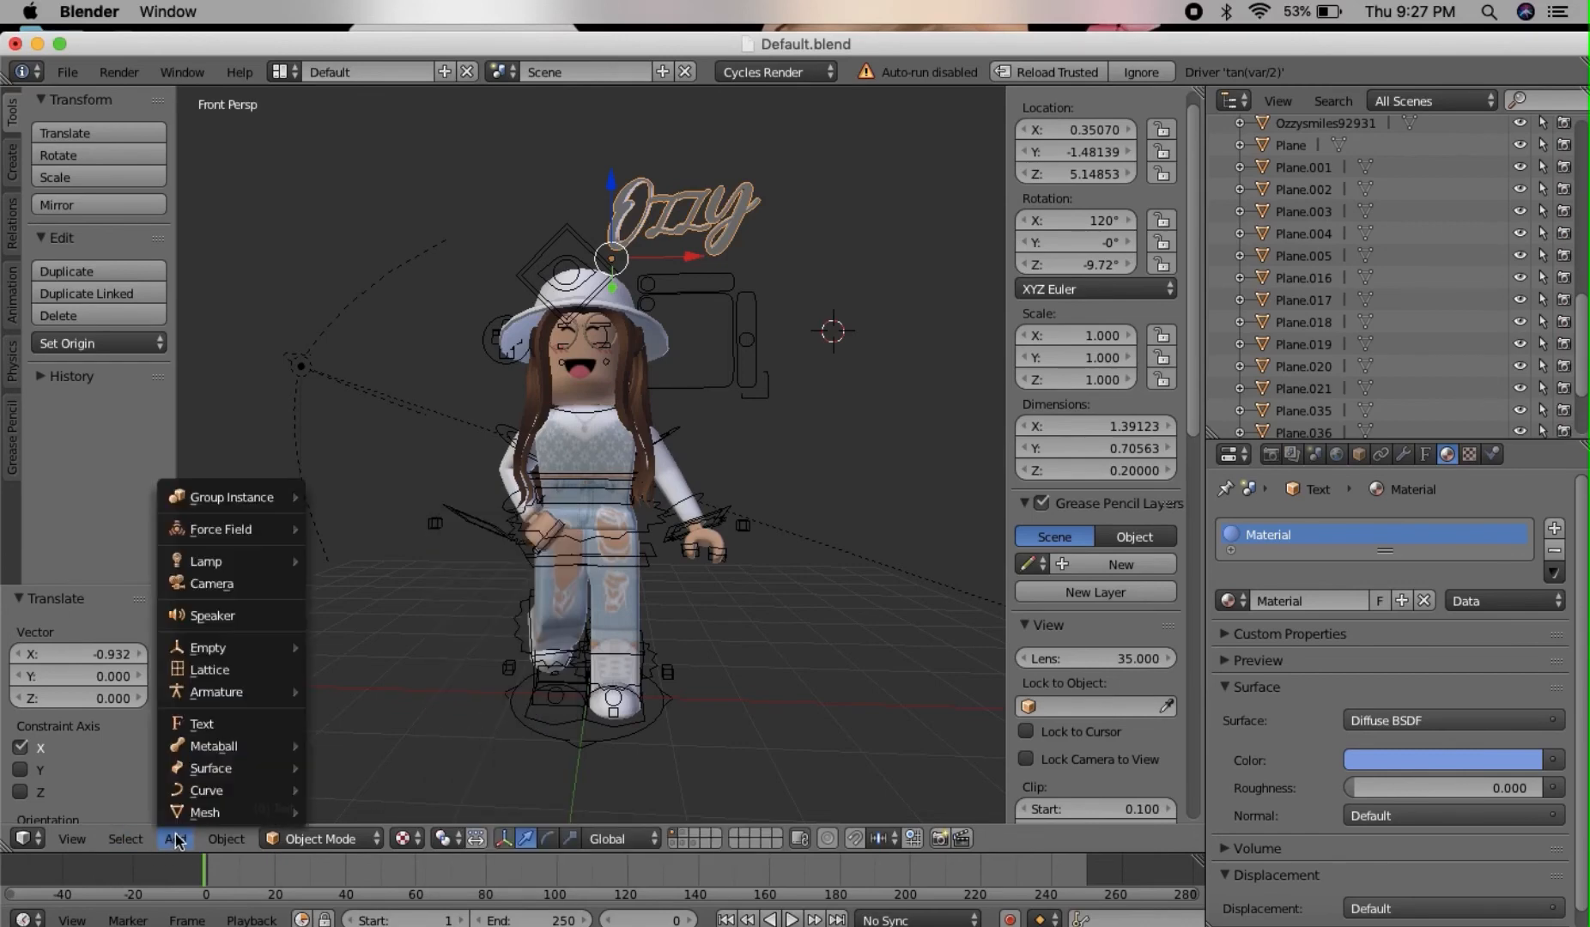
left_click(387, 722)
left_click(393, 229)
Place the 3D cursor in the empty space beside the avatar's lowered arm and add a camera there.
left_click(805, 493)
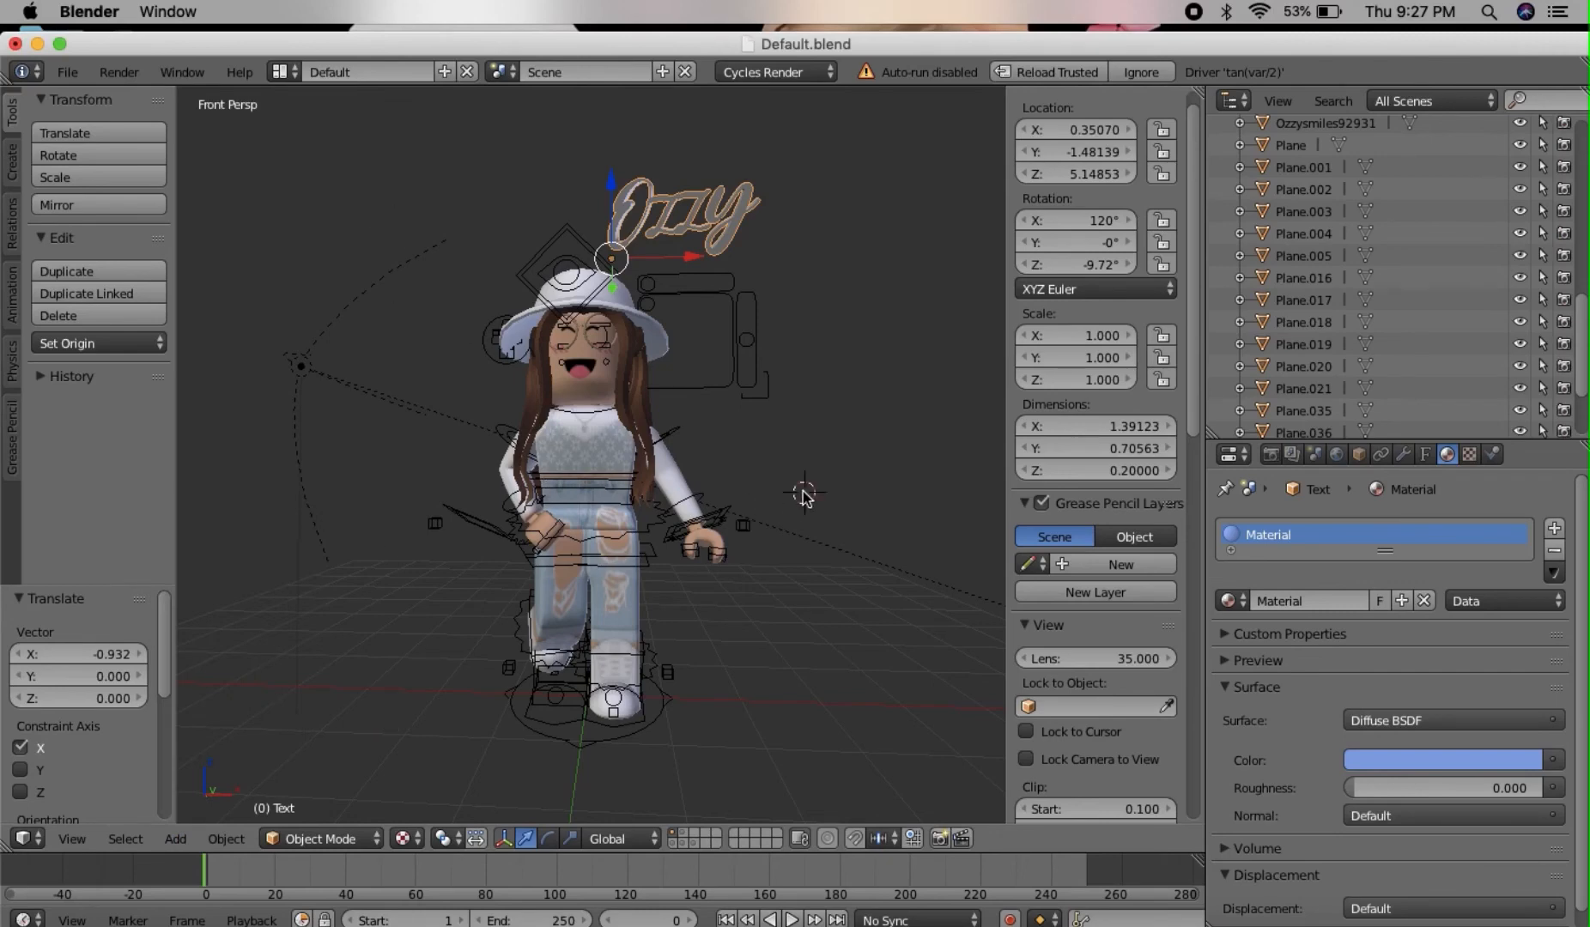
key("shift+a")
key("shift+a")
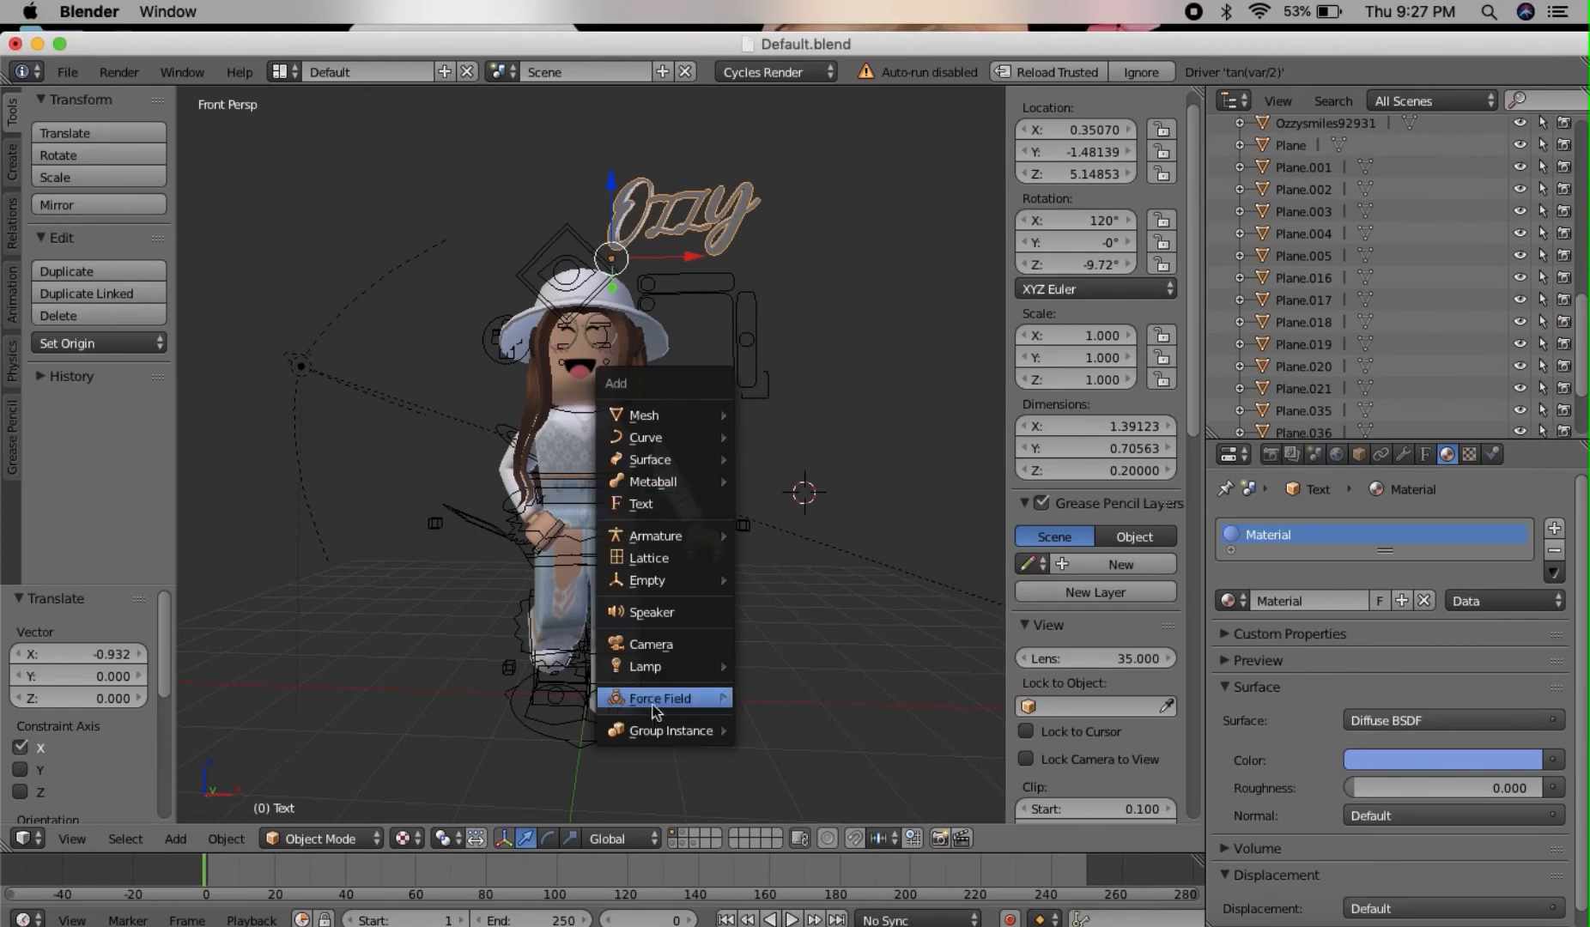
left_click(662, 652)
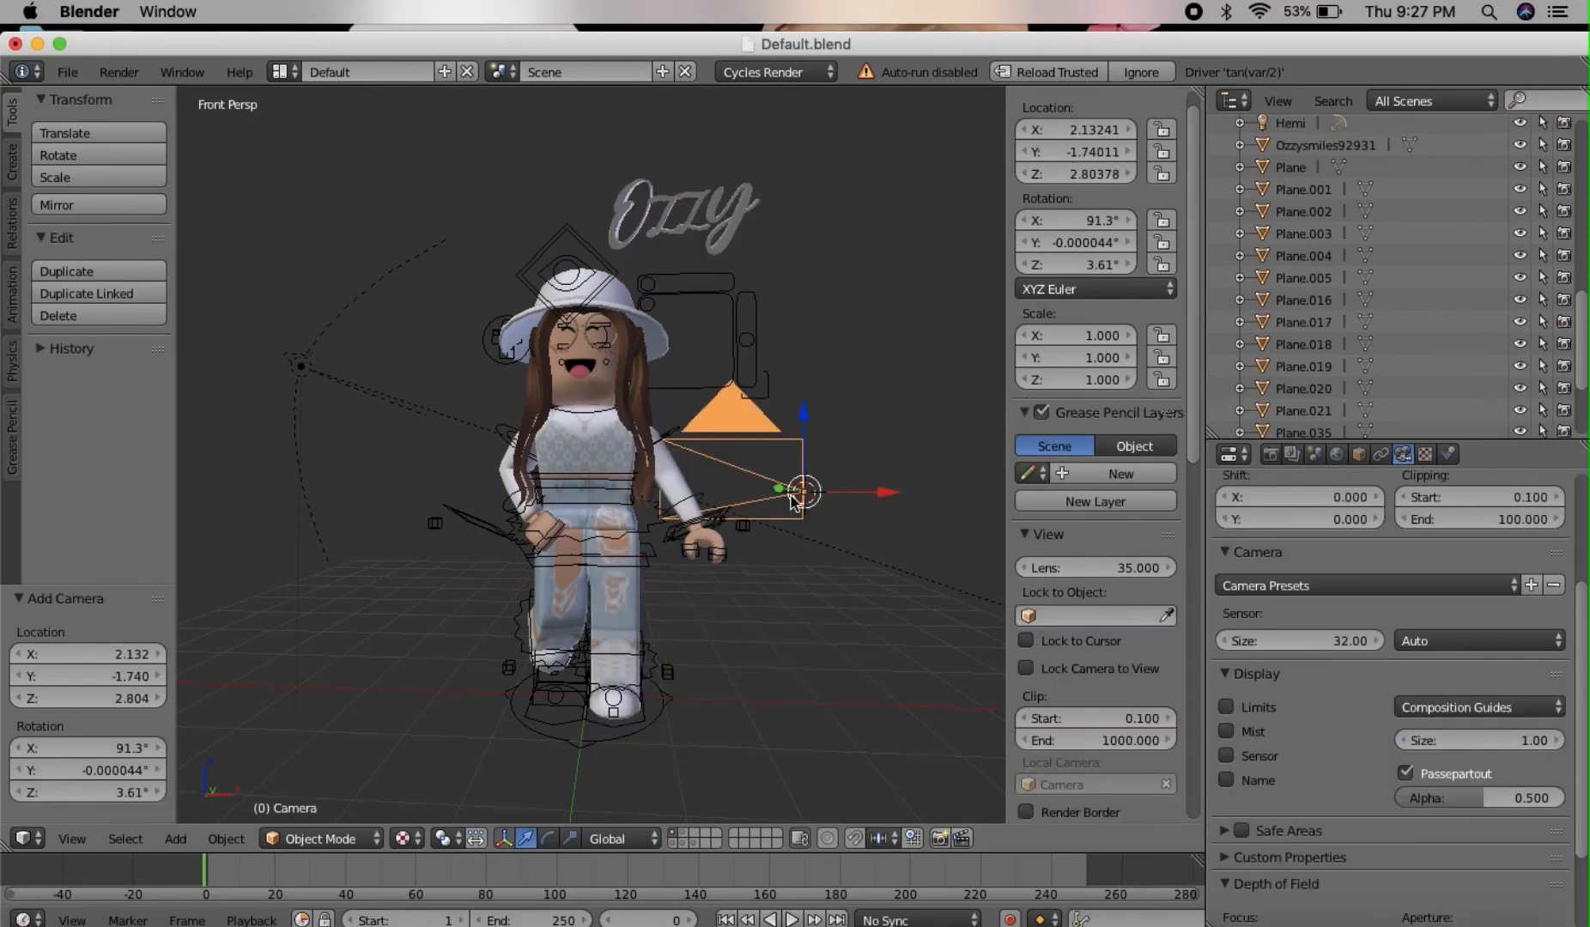
Set the render resolution to 2000 px by 2000 px.
left_click(1270, 455)
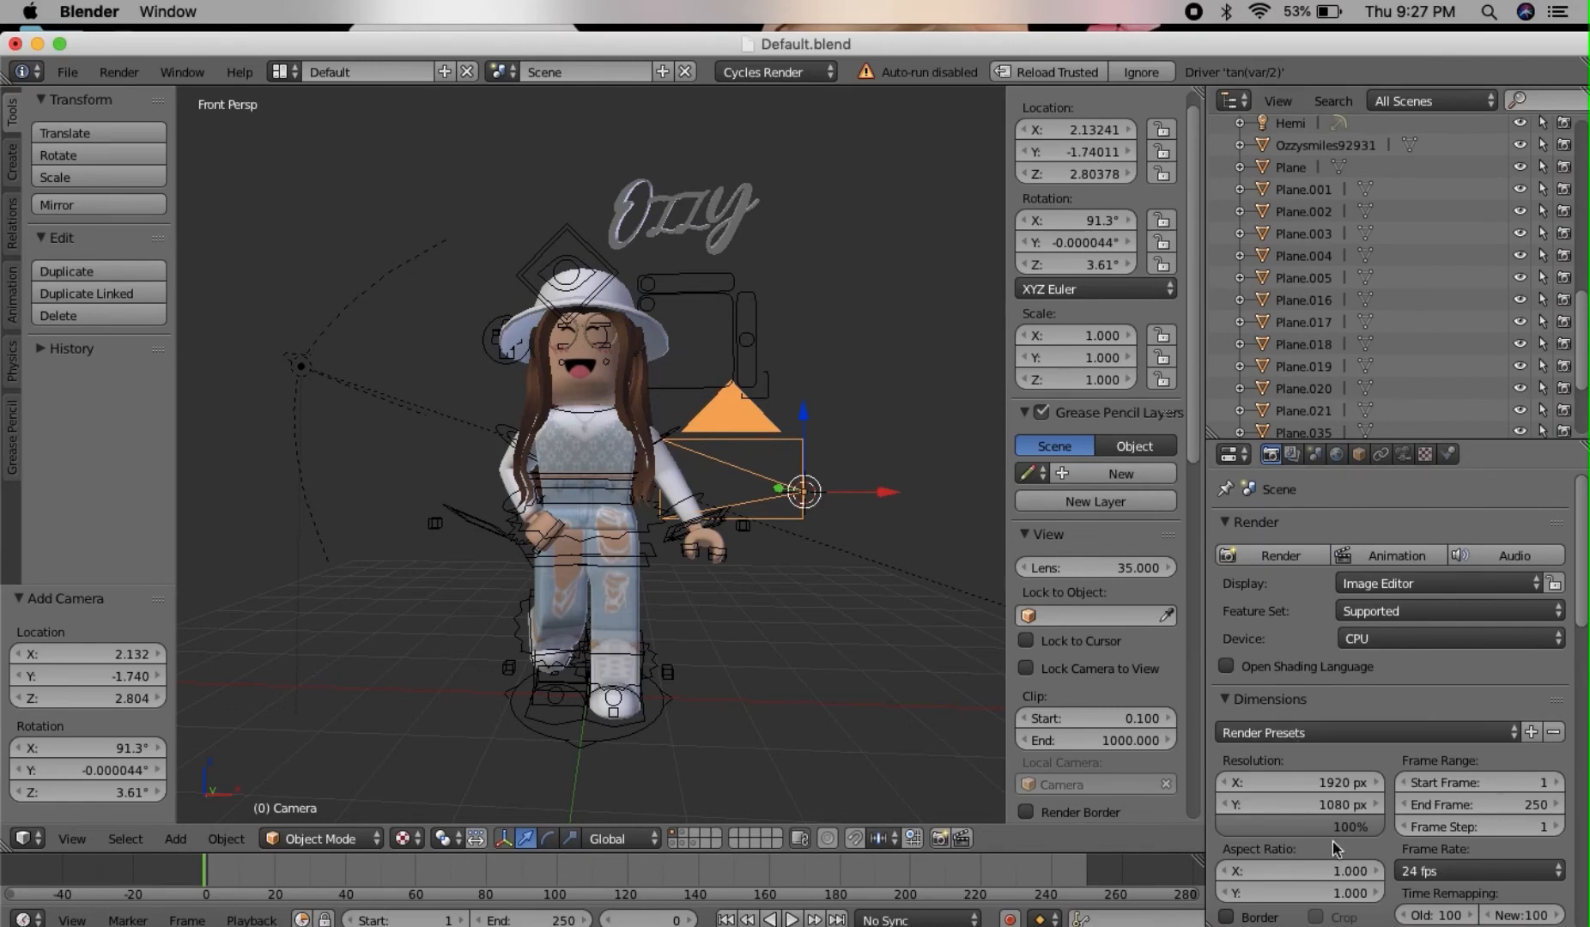
left_click(1335, 782)
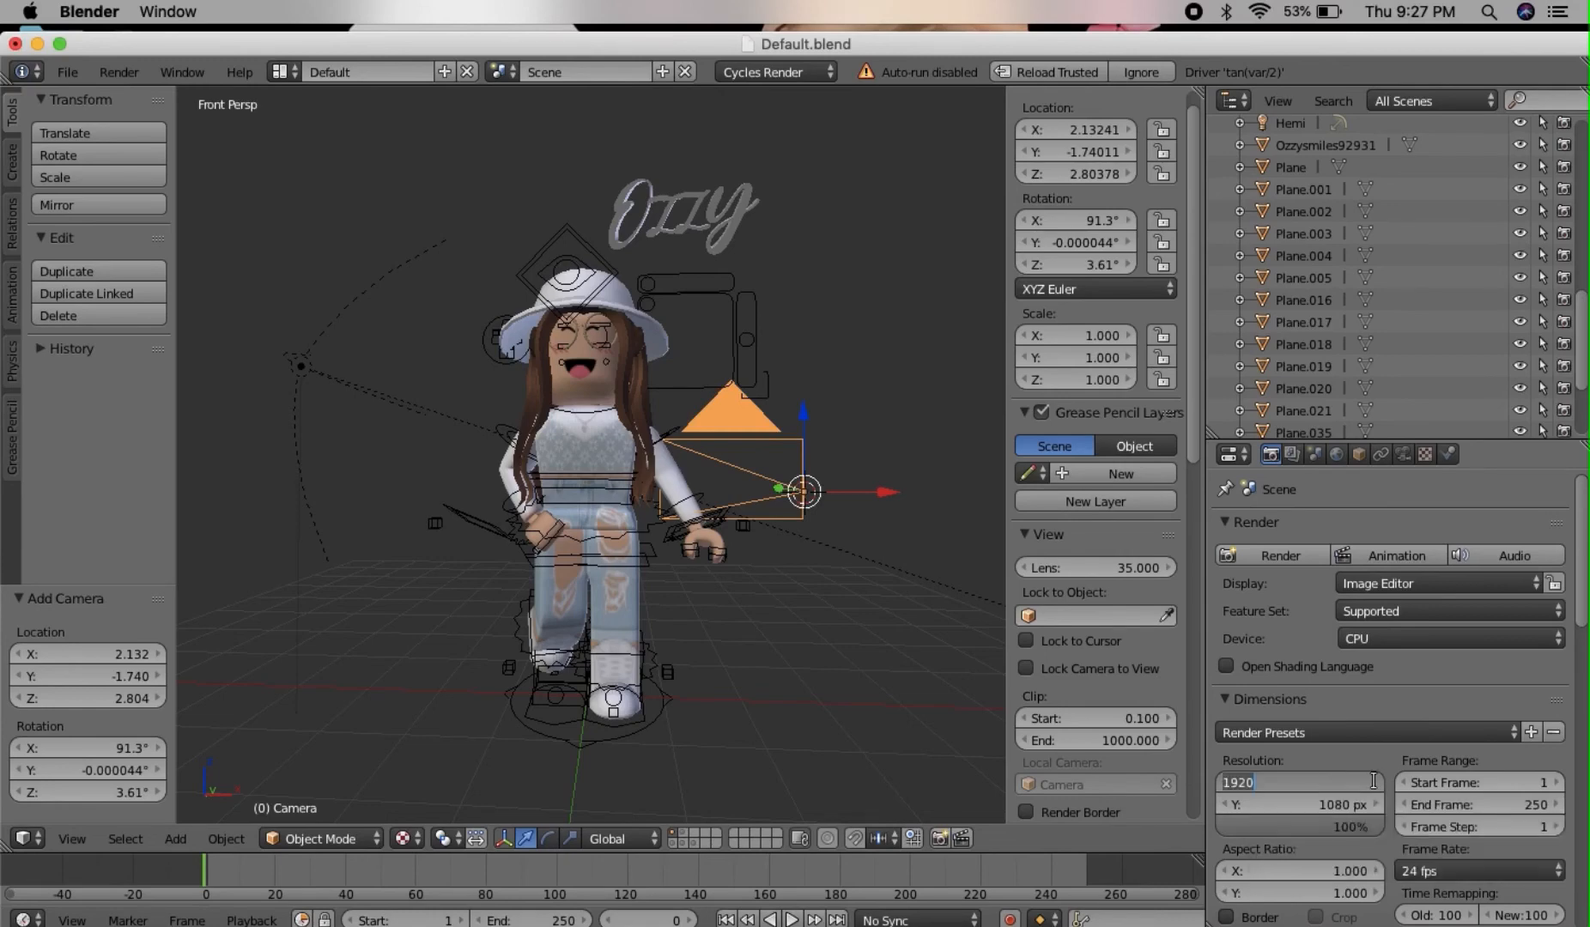
key("BackSpace")
left_click(1359, 805)
left_click(1359, 809)
key("BackSpace")
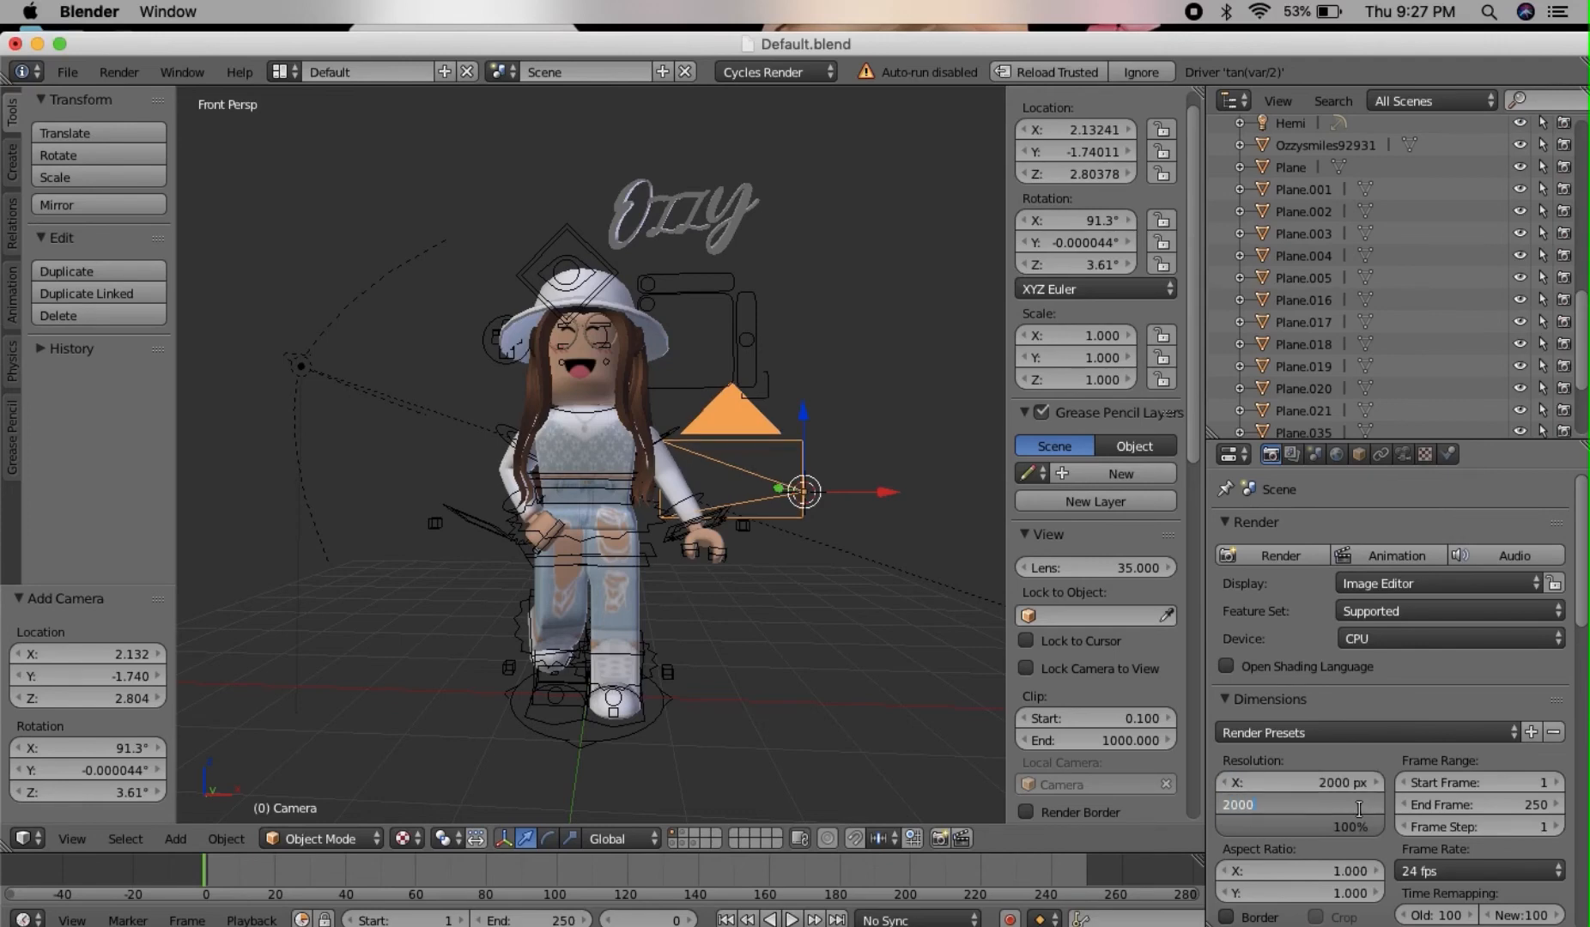
type("2000")
key("Return")
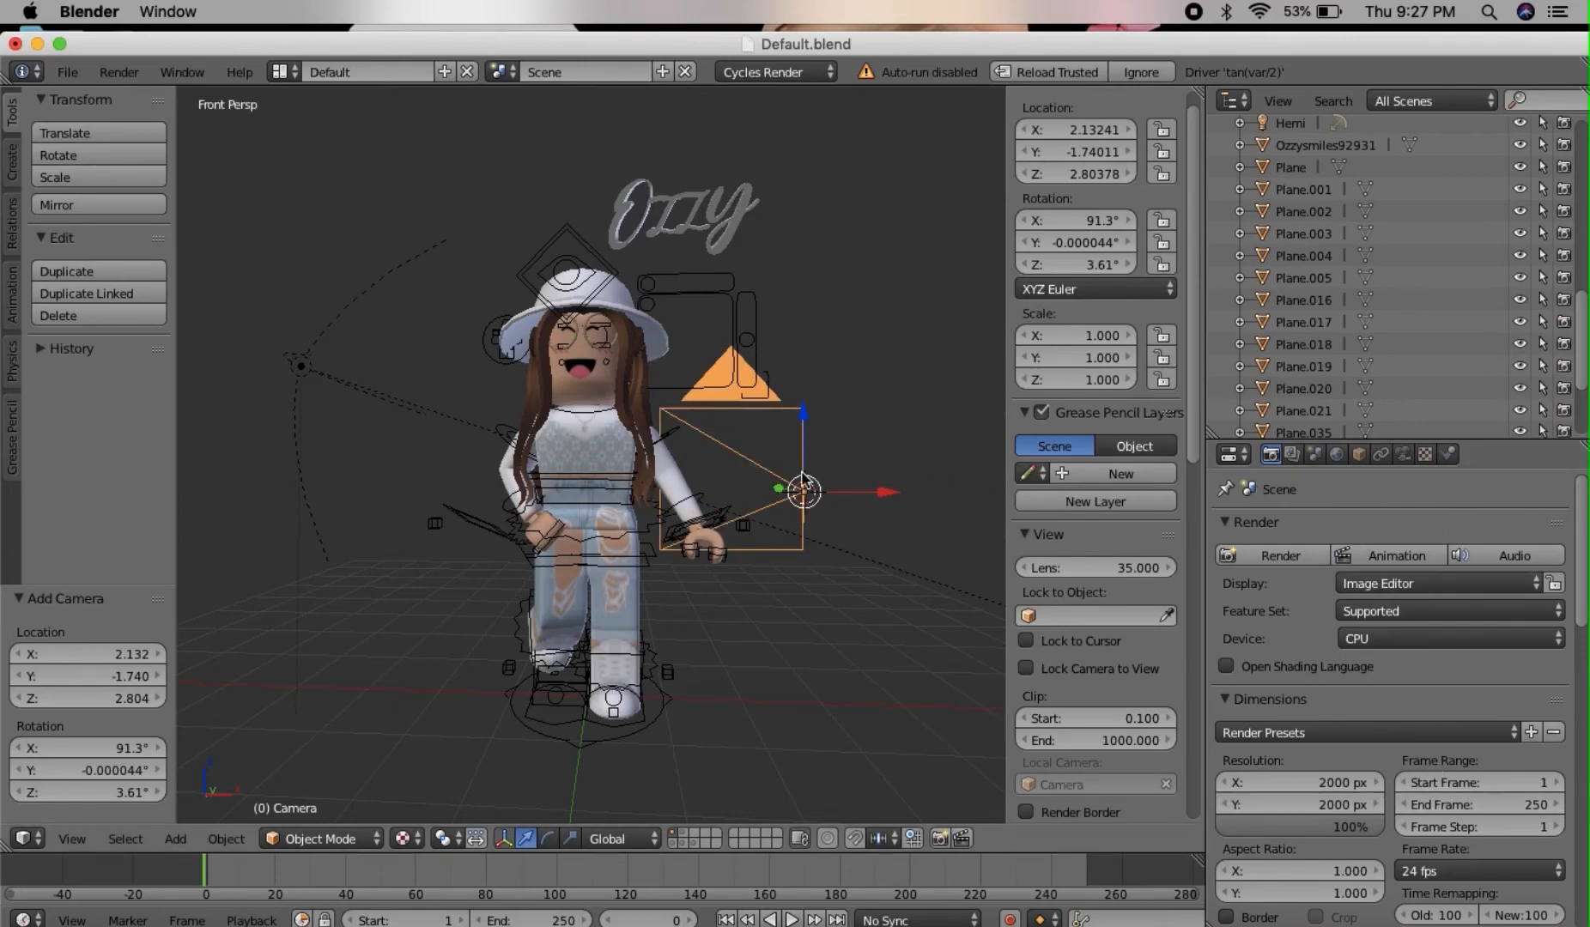
Move the camera -3.693 along the Y axis, away from the avatar.
key("g")
key("y")
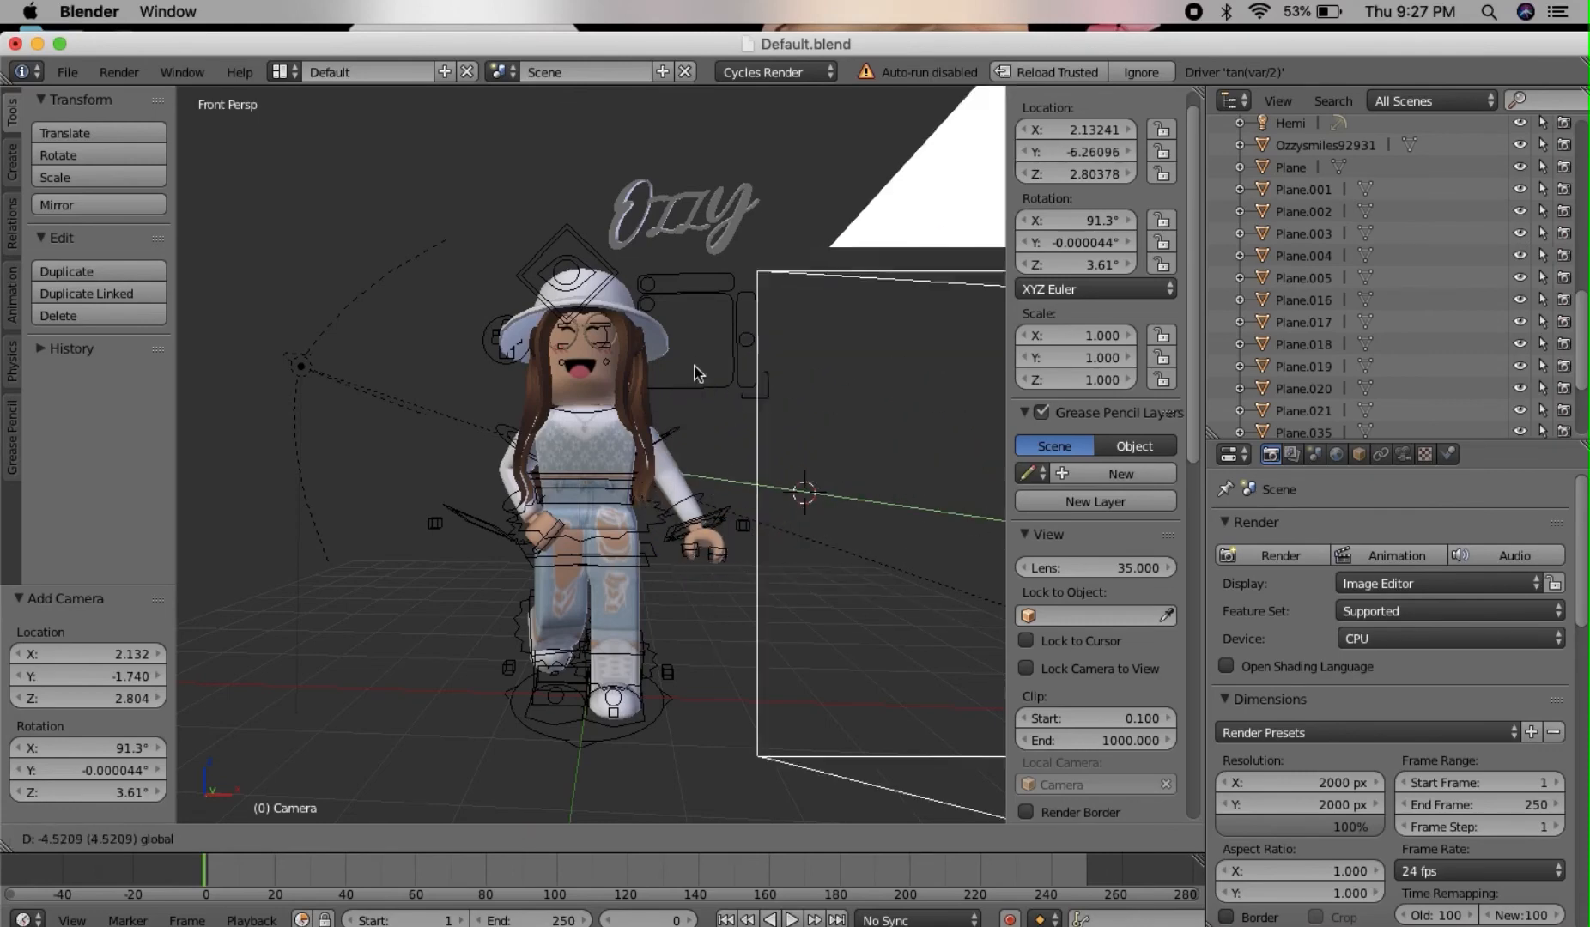
left_click(715, 386)
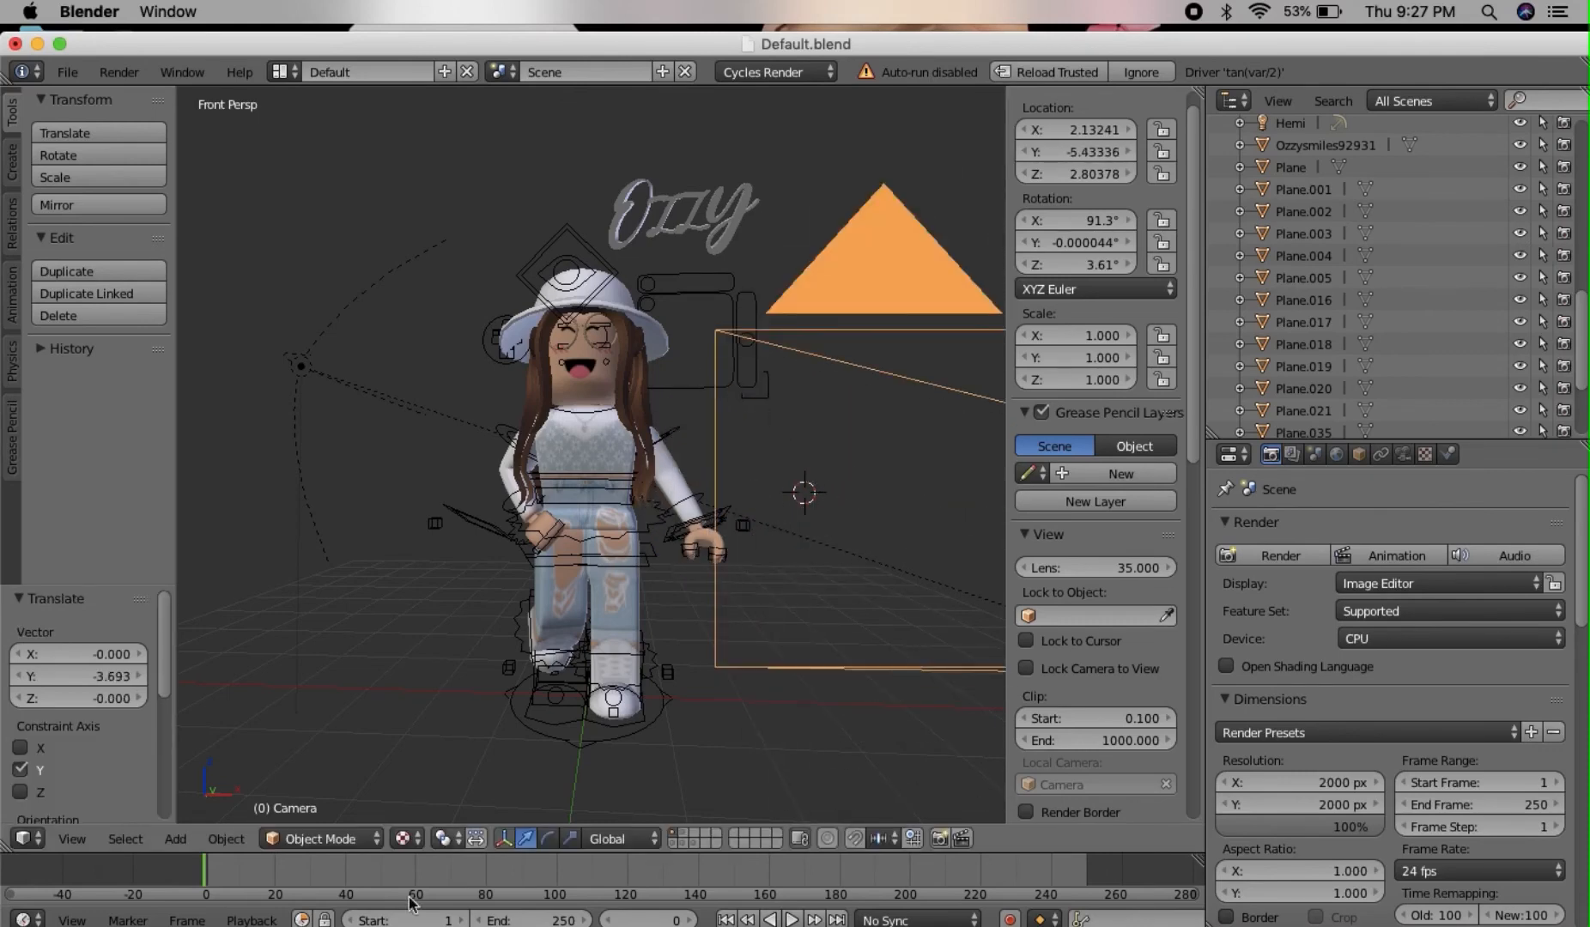
Look through the camera and fly it to about X 0.825, Y -8.393, Z 2.740, framing the whole avatar and name text.
left_click(86, 837)
left_click(106, 761)
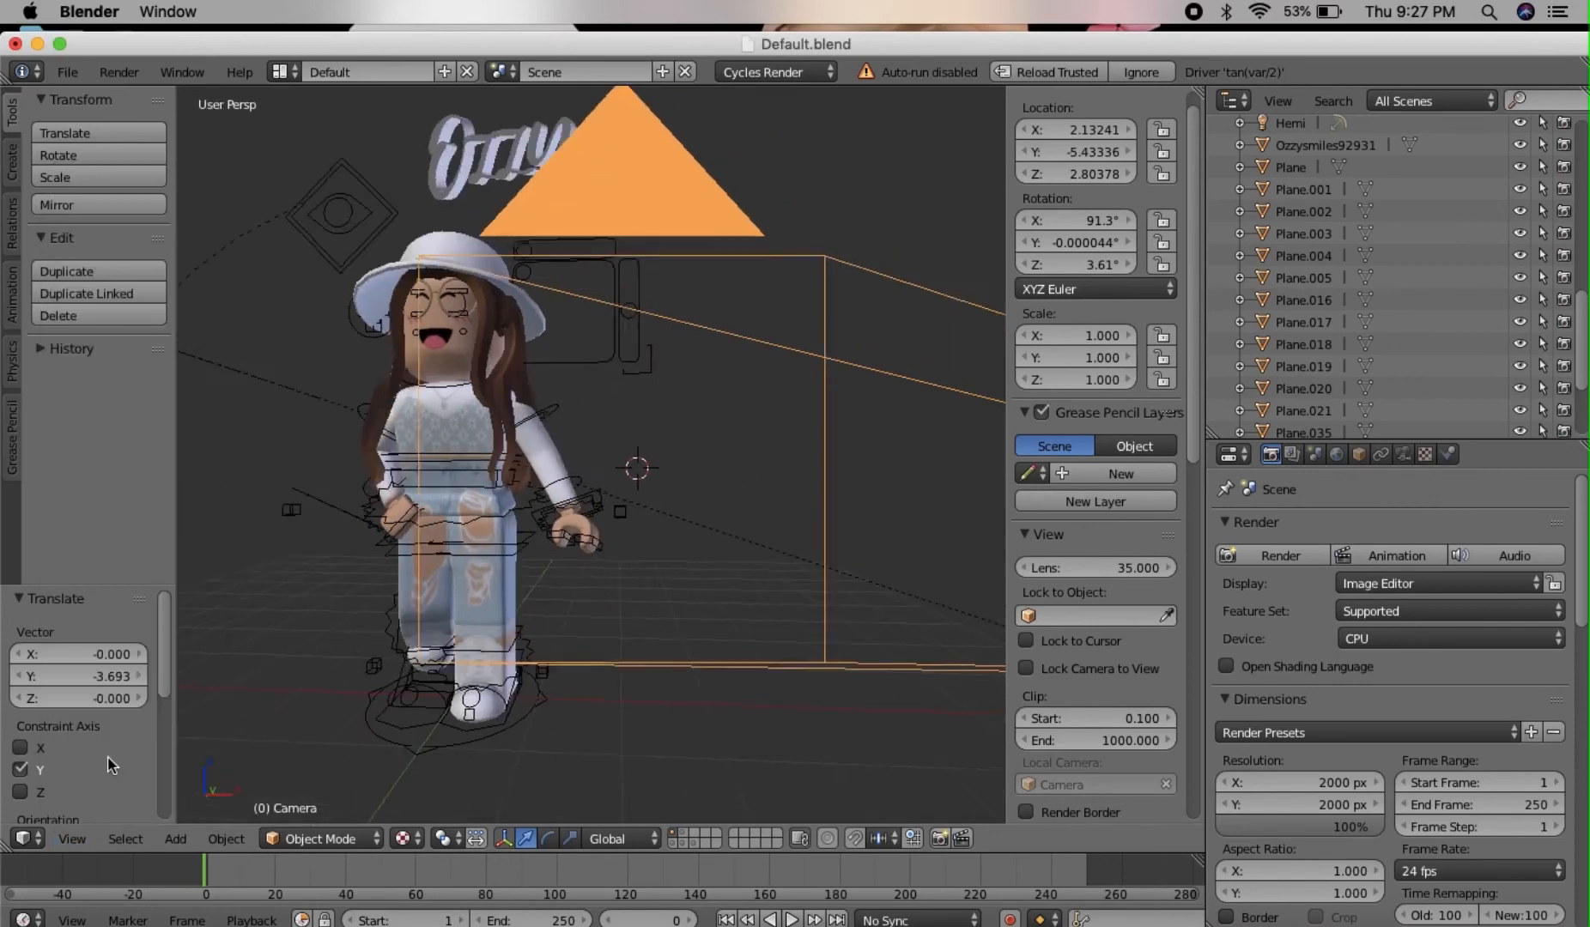
left_click(774, 348)
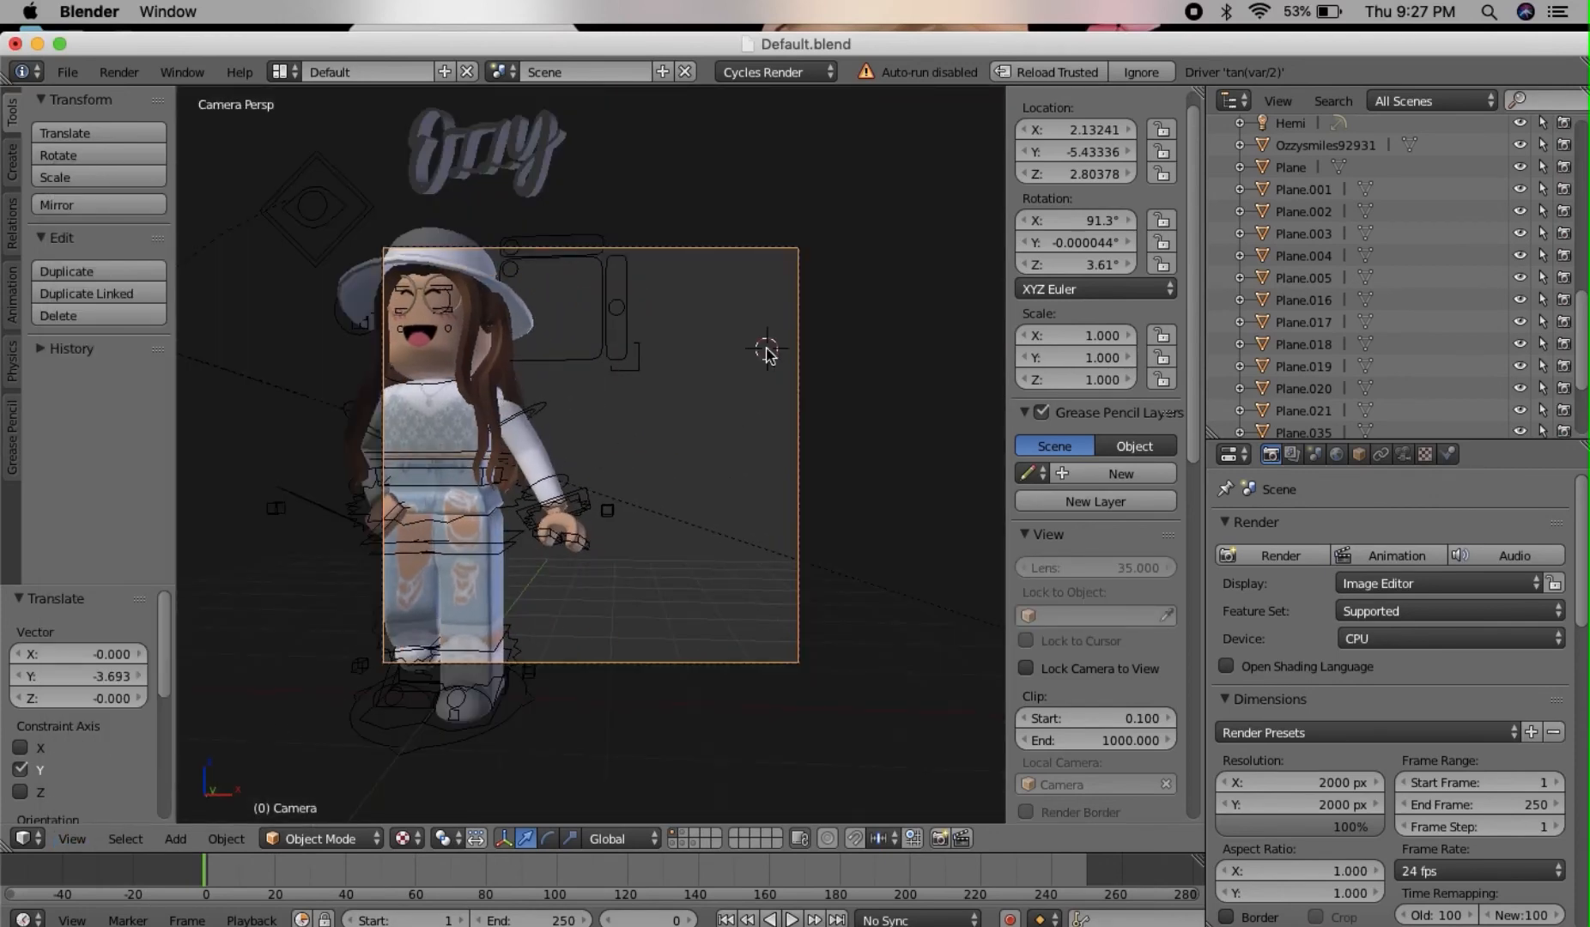
key("shift+f")
key("a")
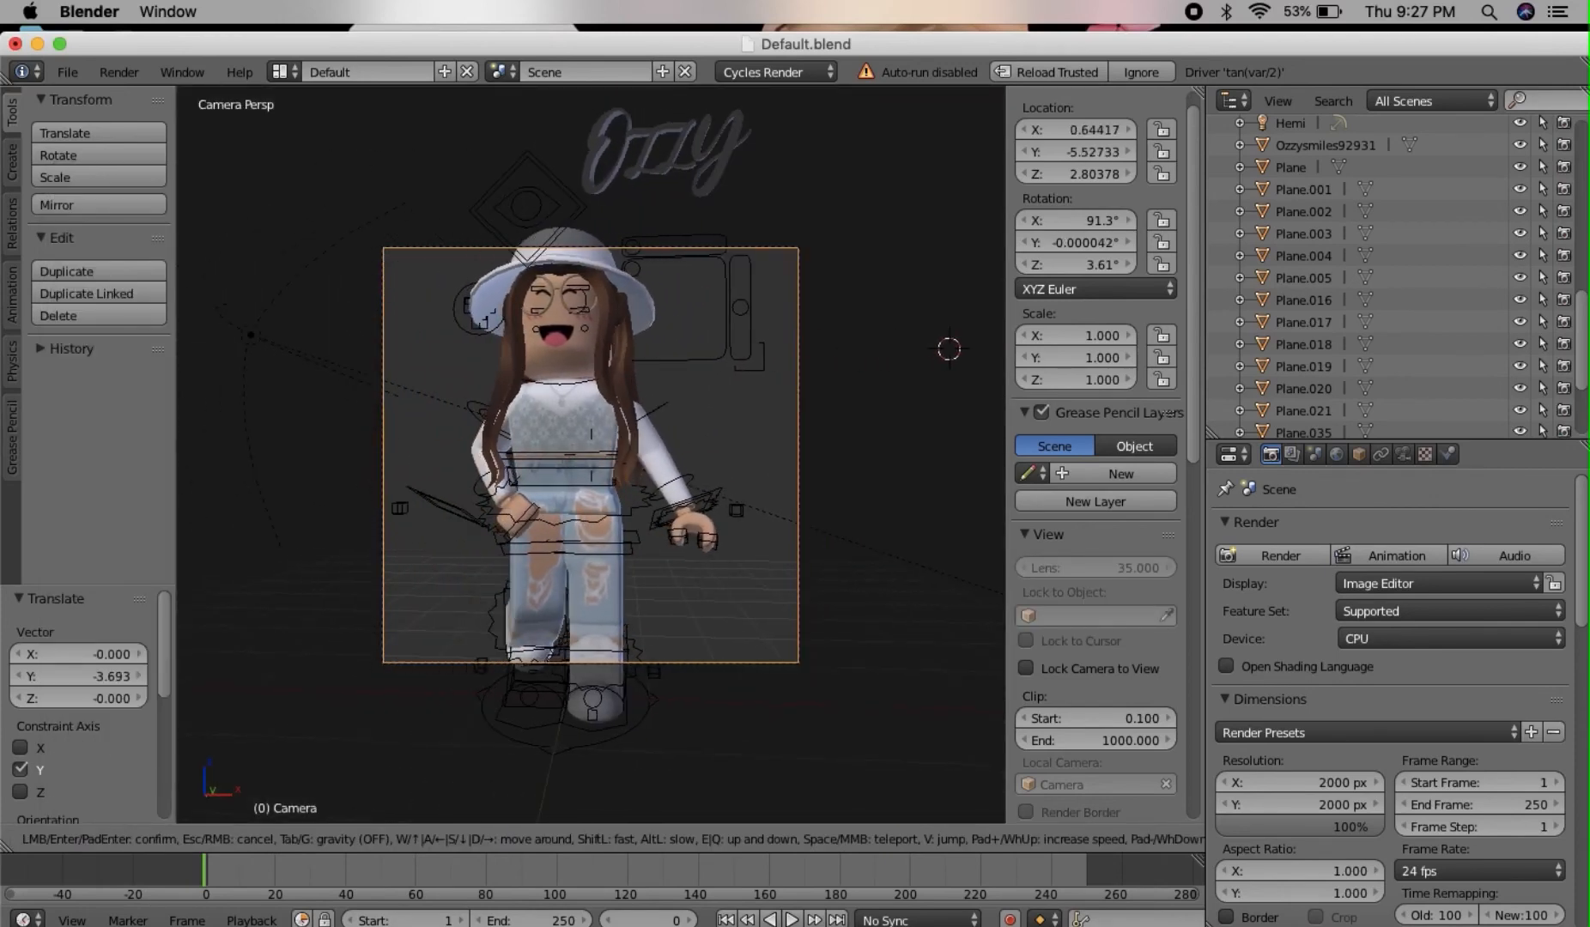
key("s")
key("s")
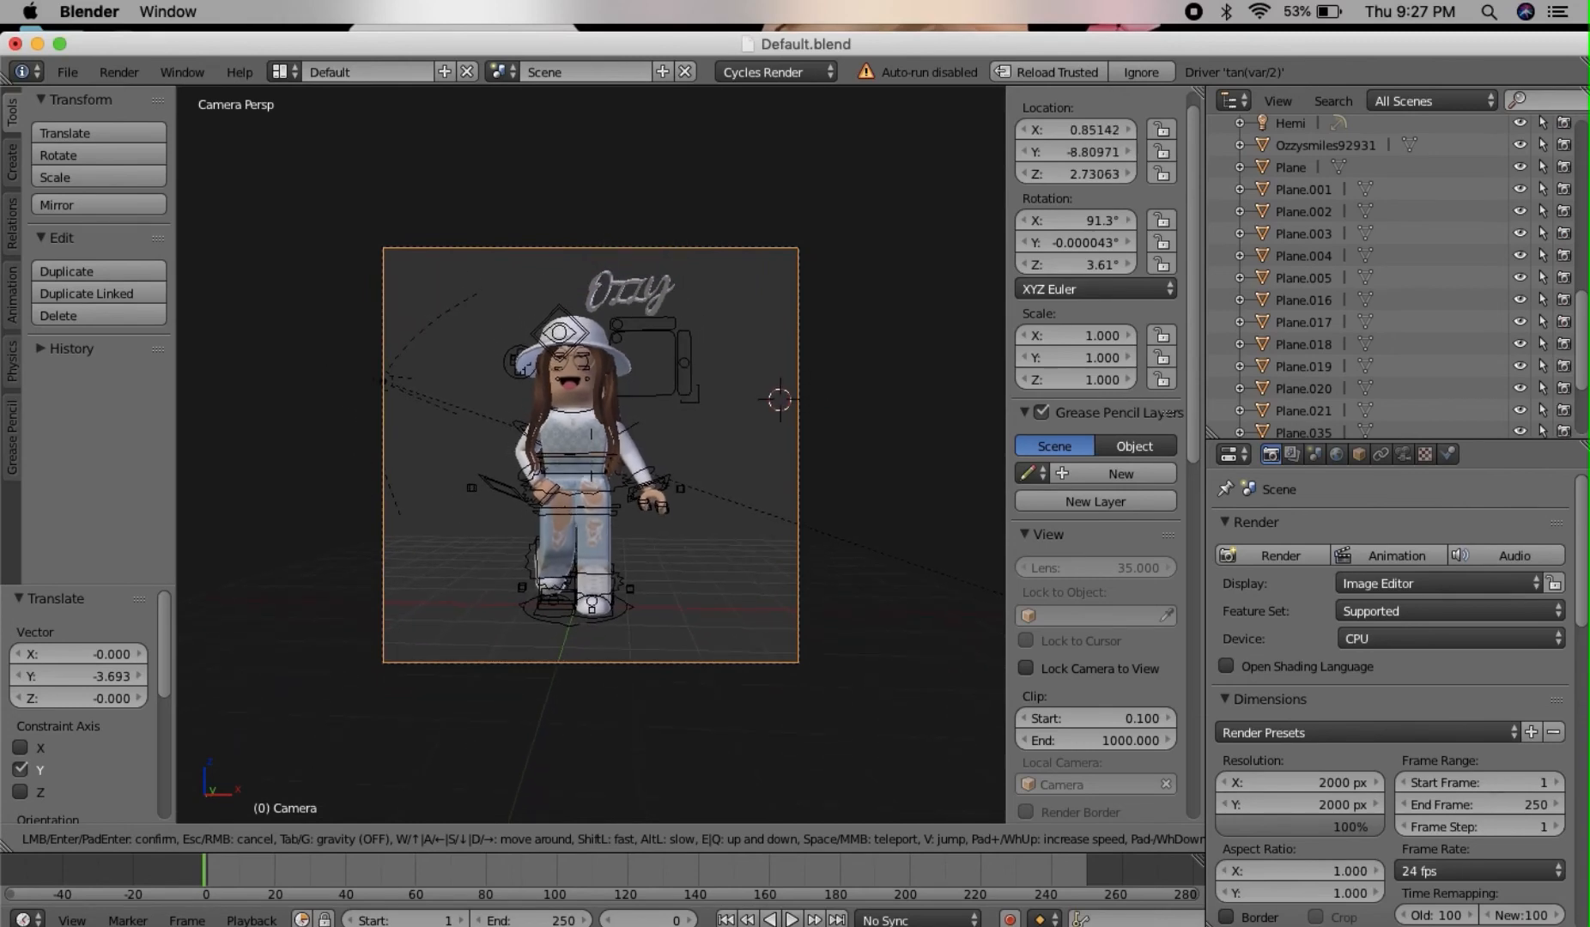
key("w")
key("Return")
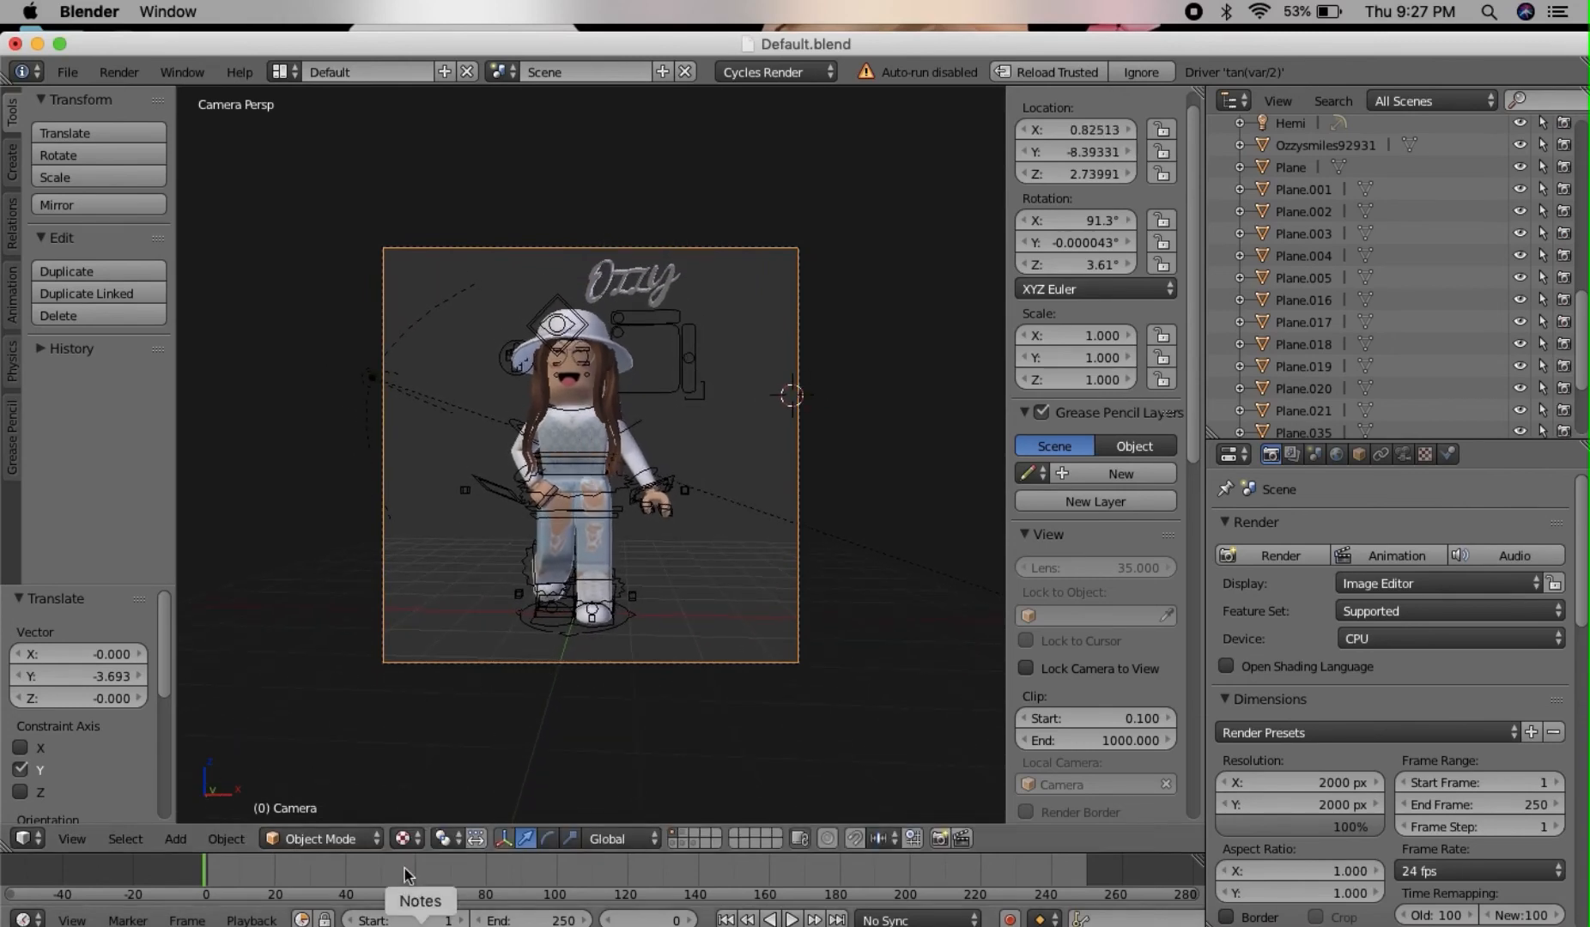
Switch the viewport to rendered shading and fly the camera up to about Z 3.148, keeping the avatar and name text framed.
left_click(405, 839)
left_click(429, 694)
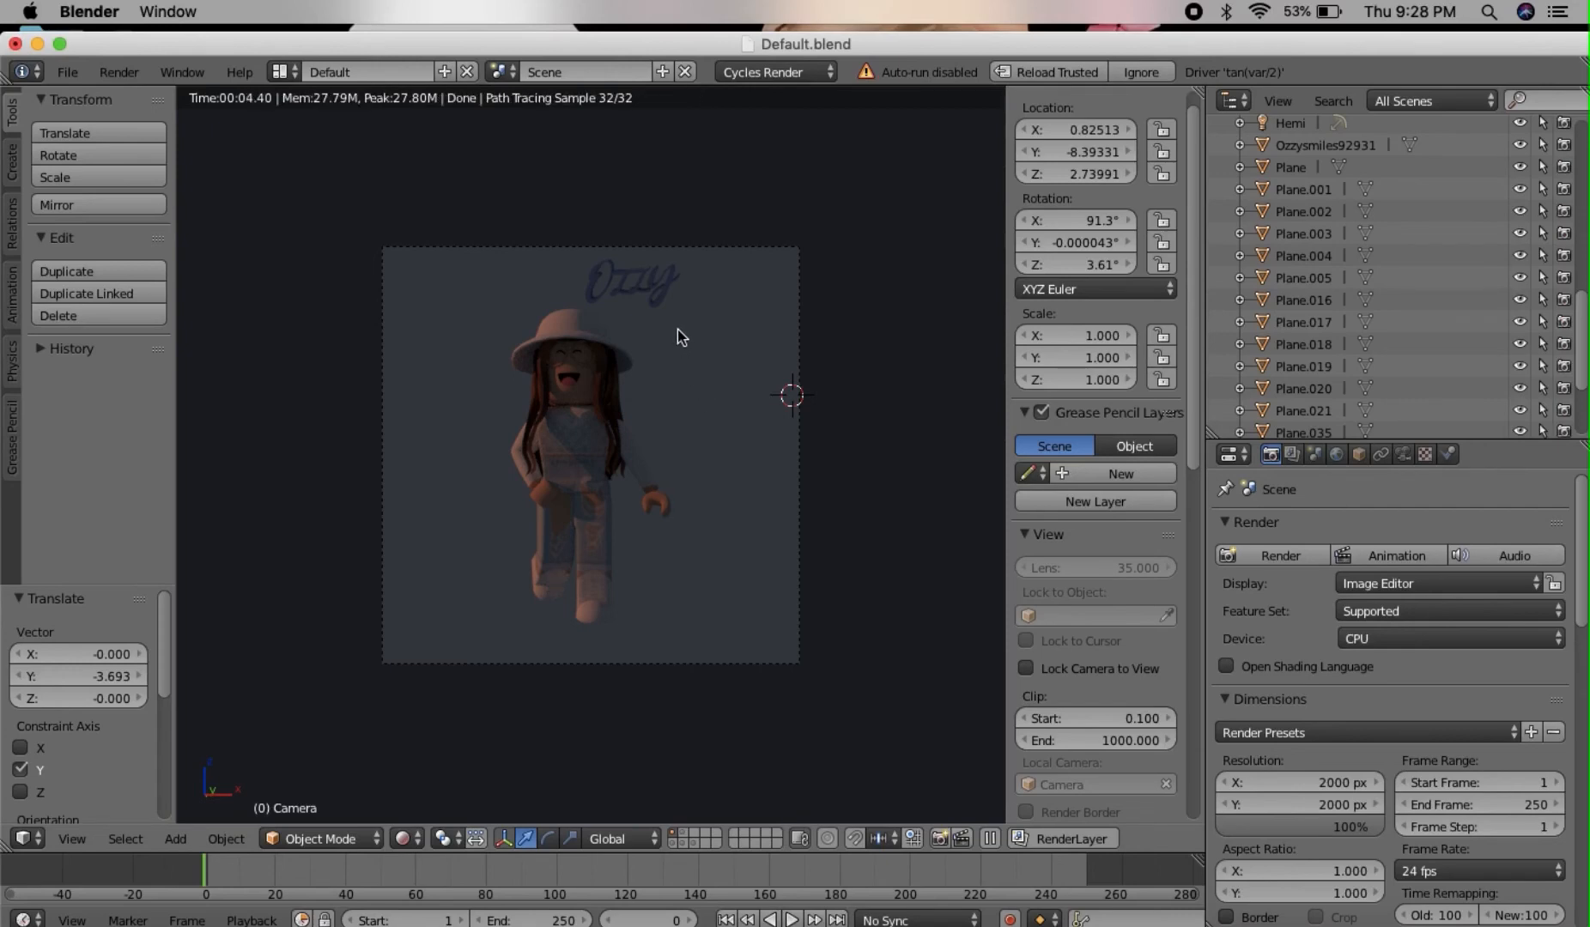
key("shift+f")
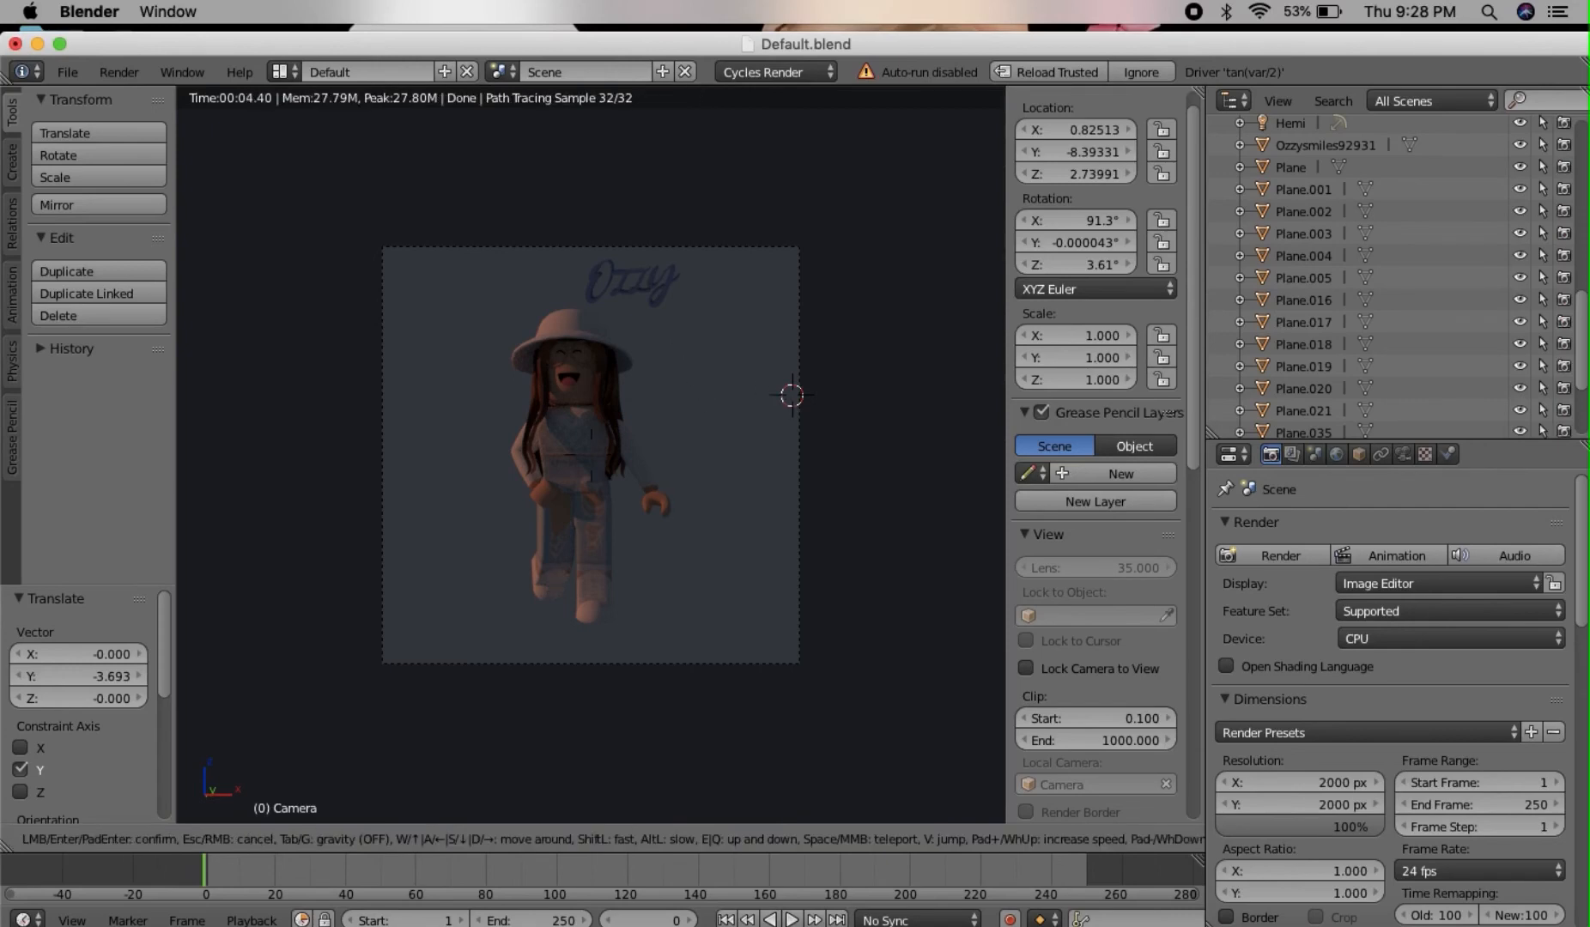
key("e")
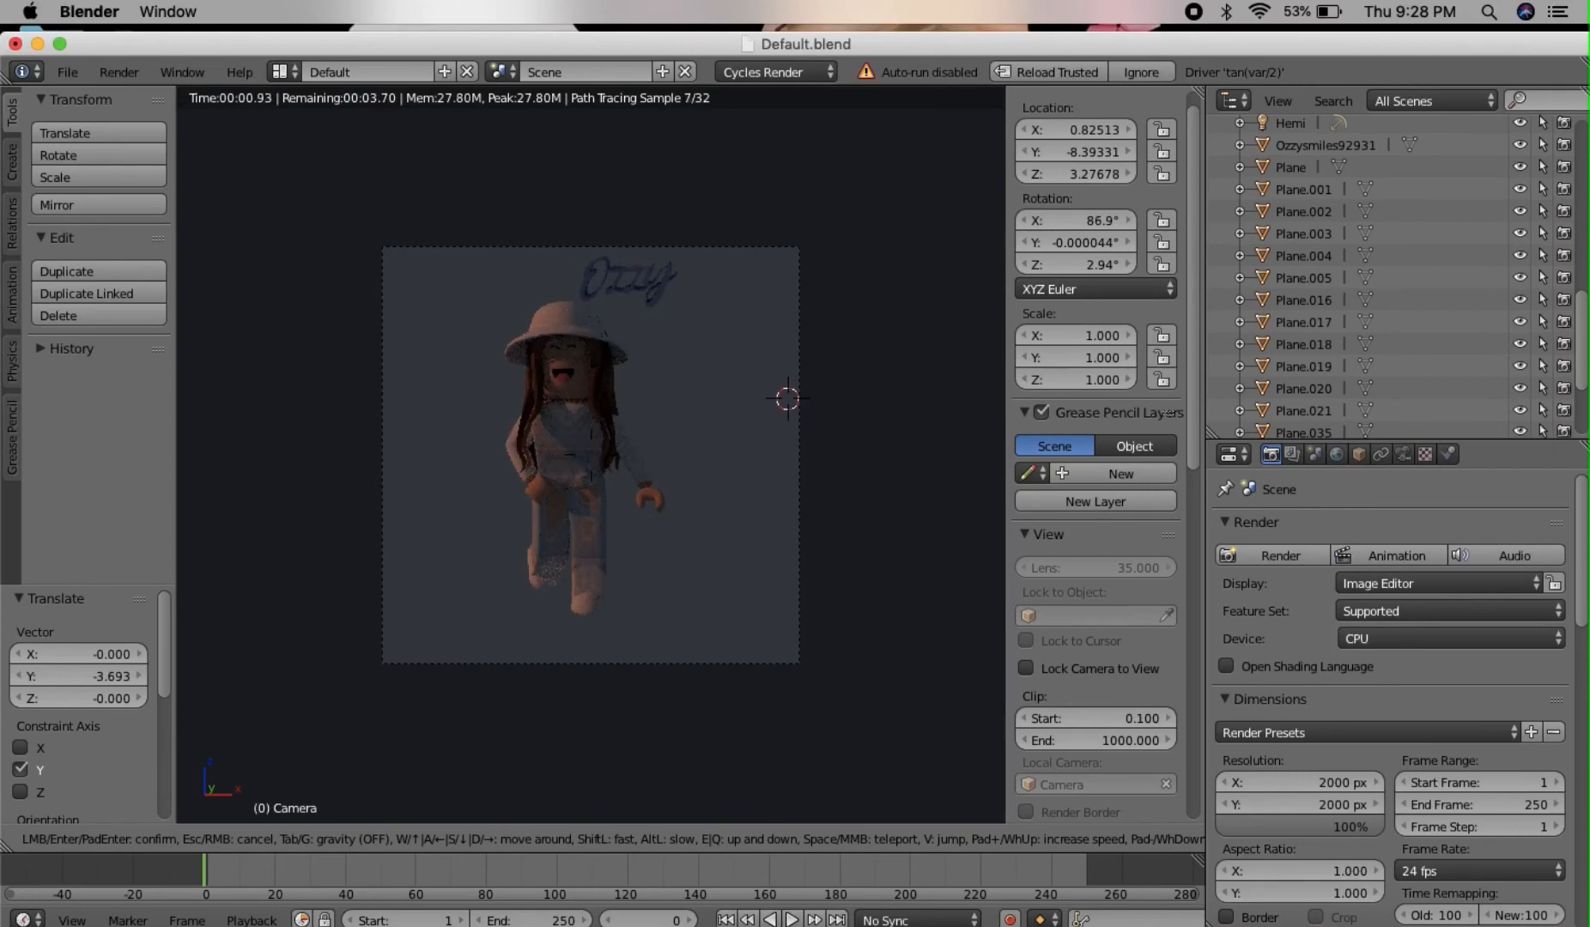
key("q")
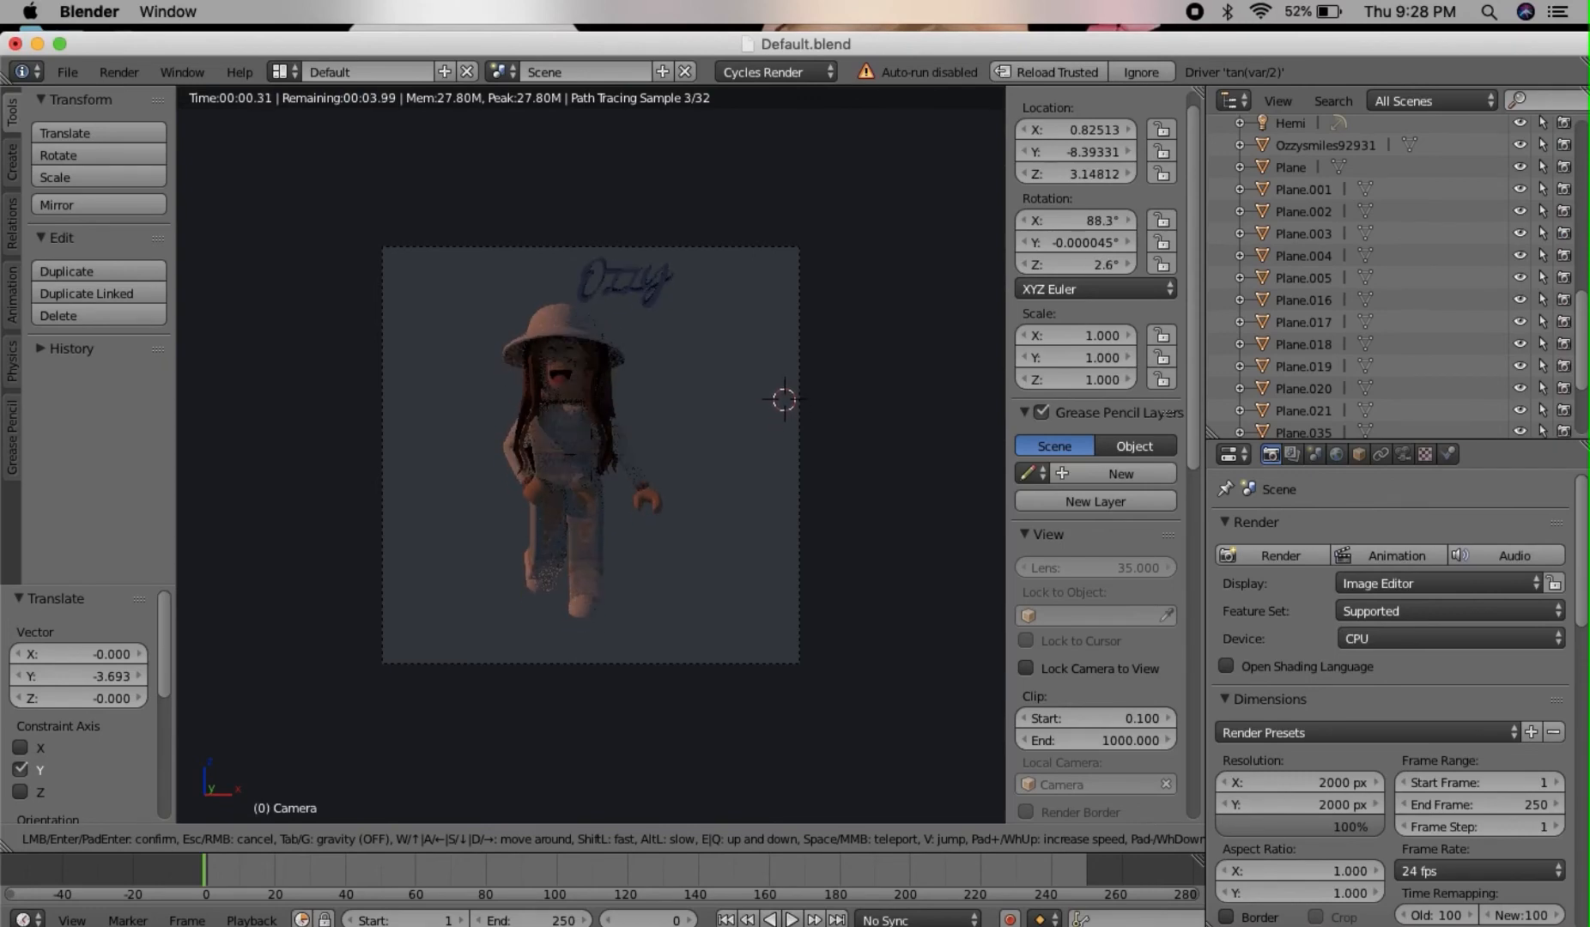
left_click(593, 454)
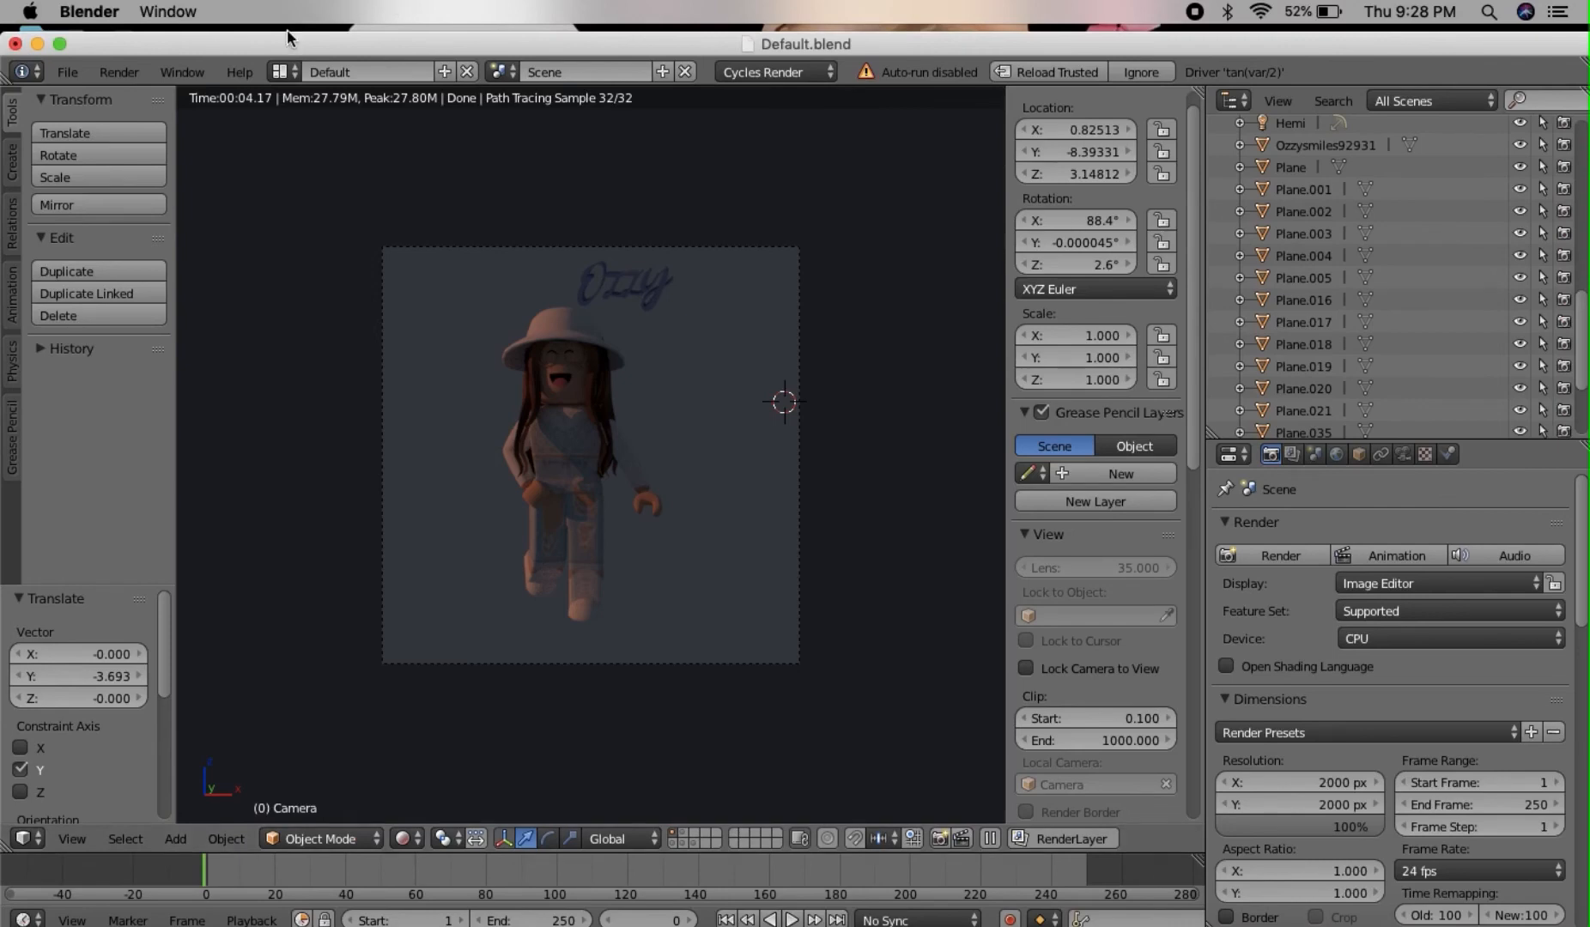
Render the still image from the camera view.
left_click(120, 73)
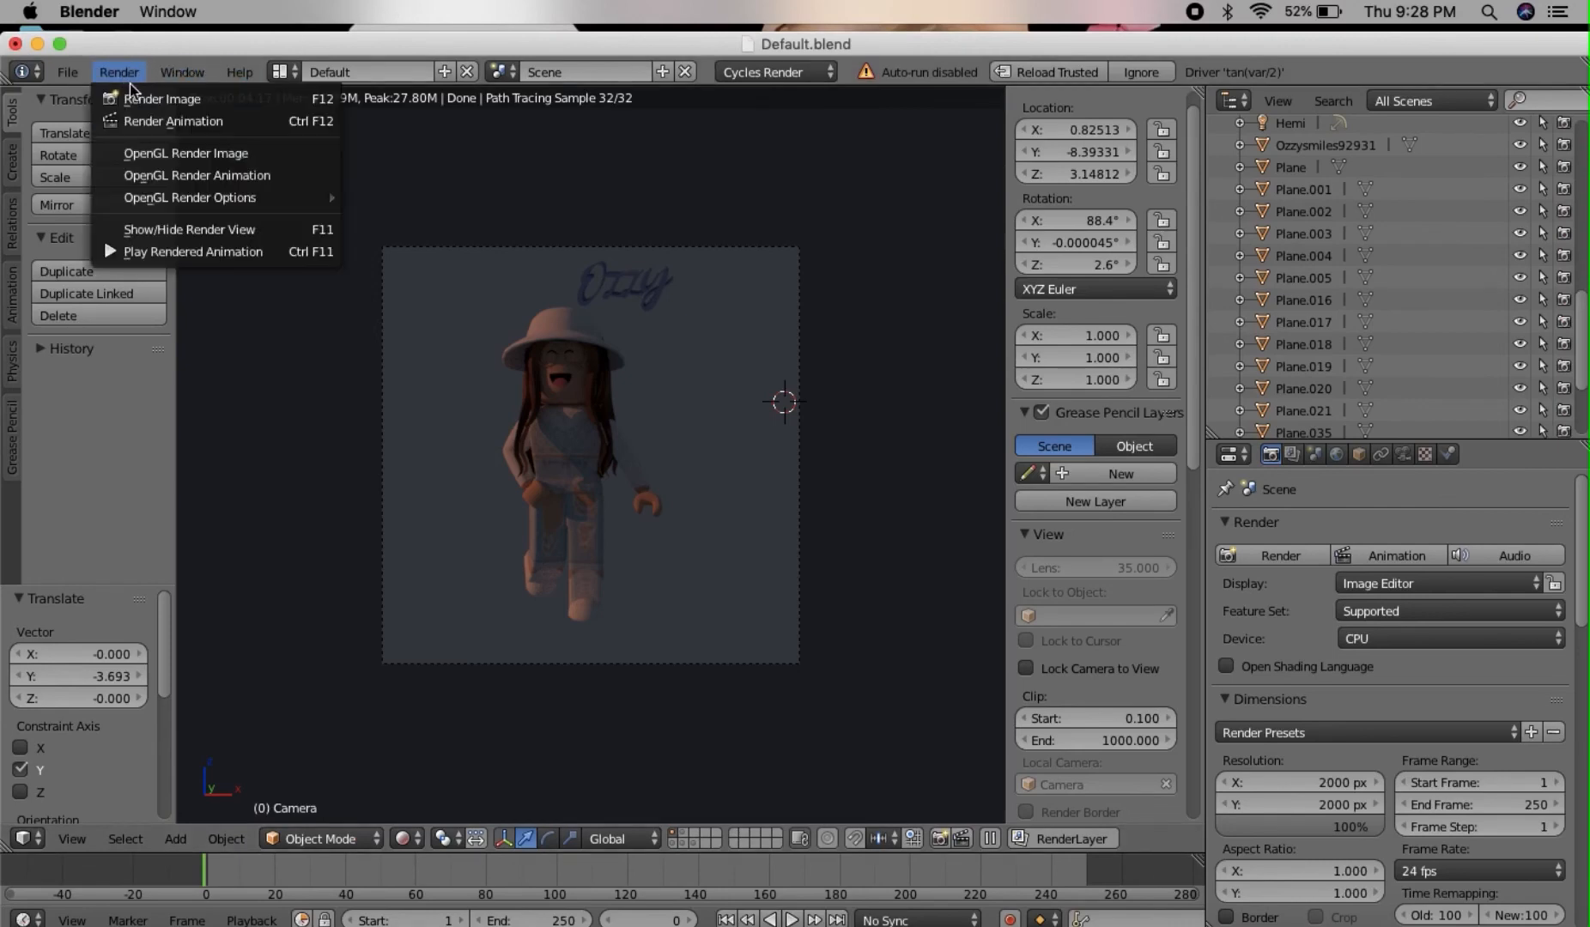
left_click(137, 98)
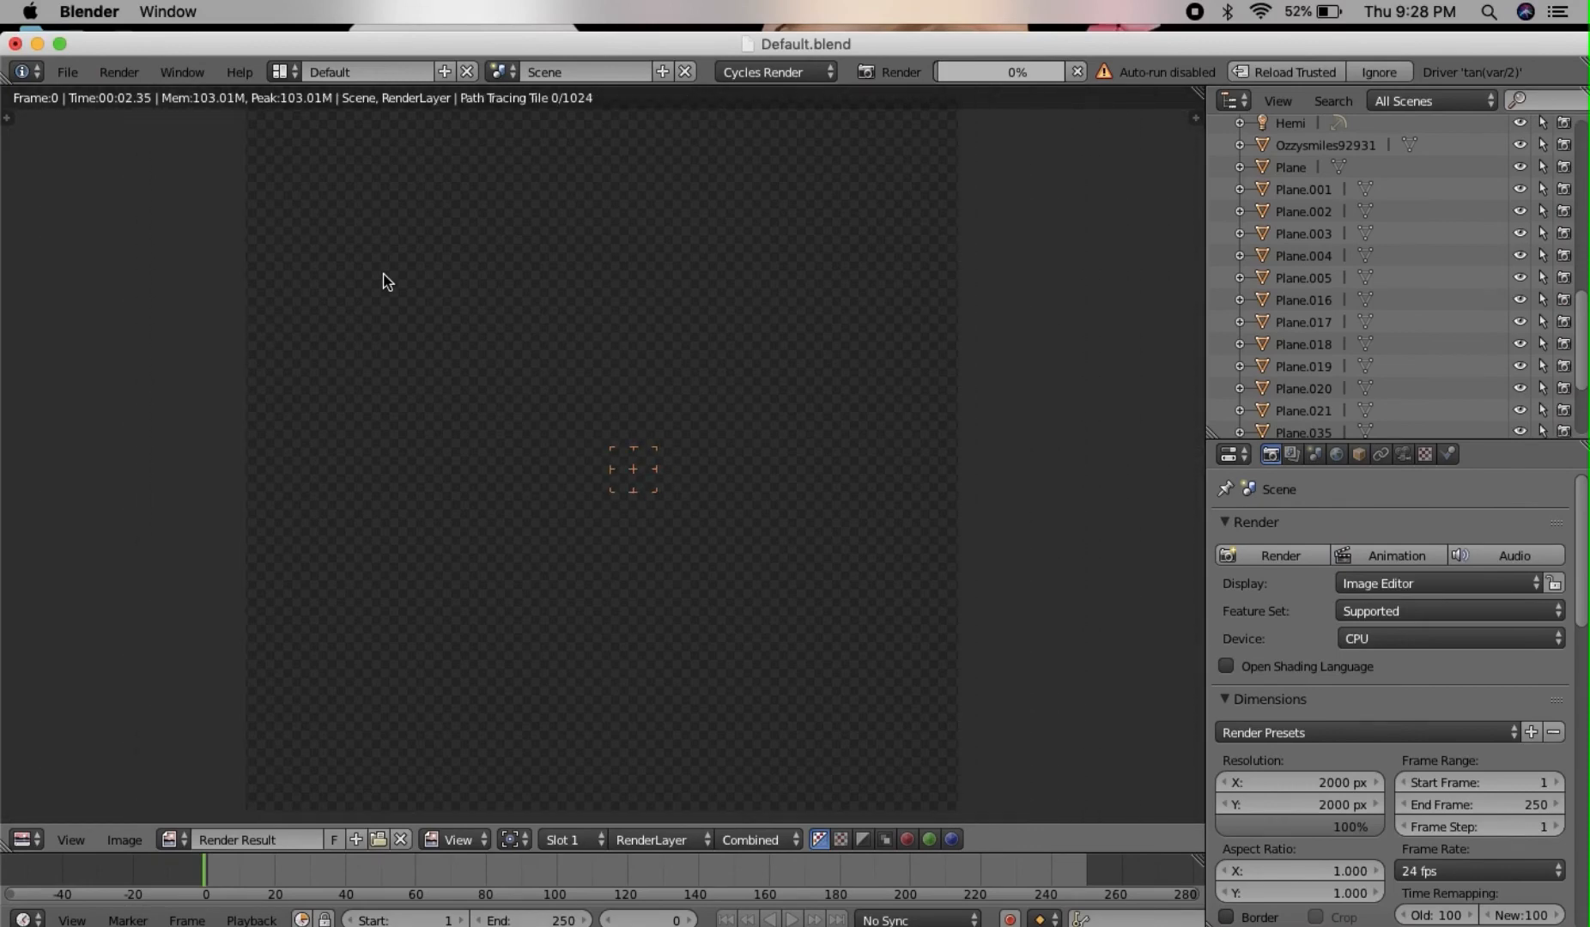
scroll(384, 274, "down", 1)
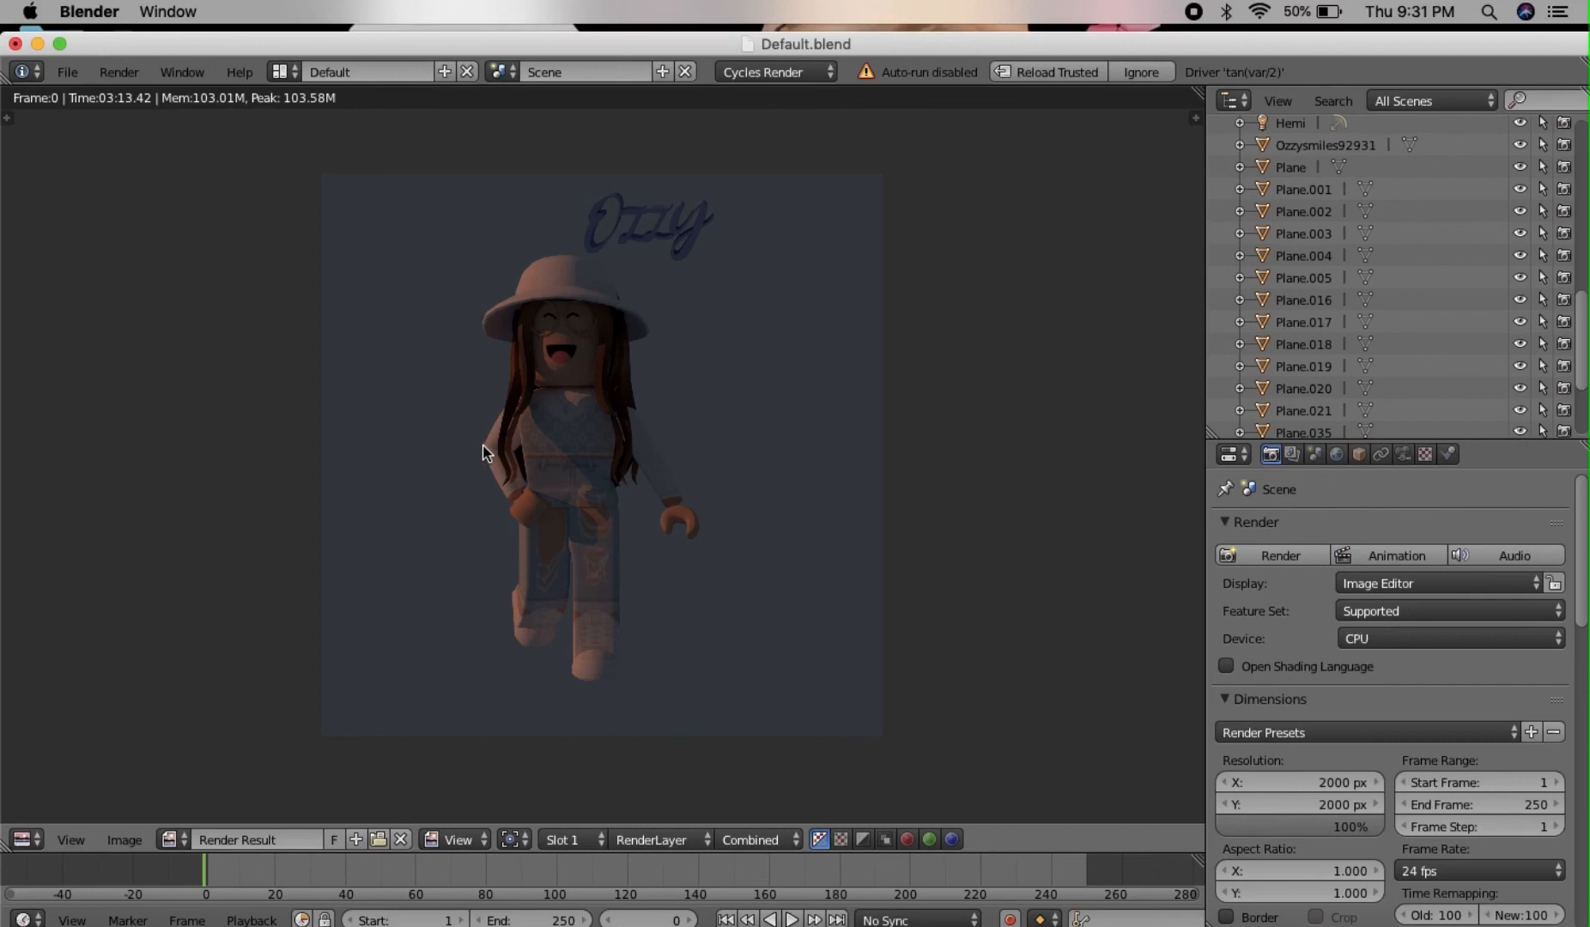
Save the rendered image to the Desktop folder as 11.png.
left_click(125, 840)
left_click(210, 703)
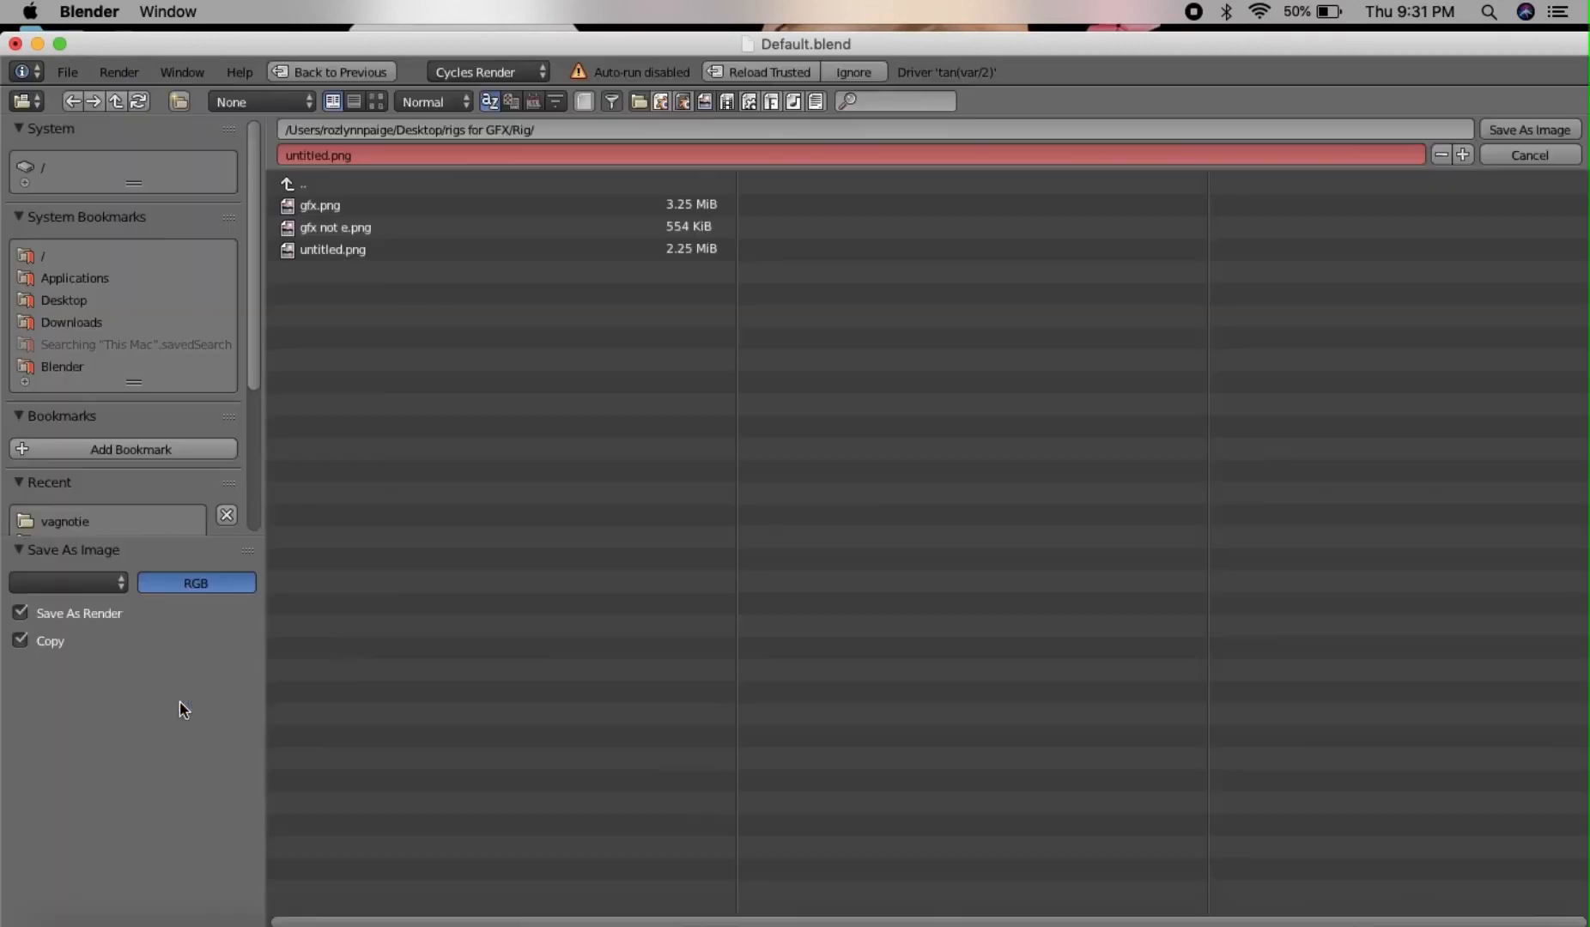
left_click(77, 301)
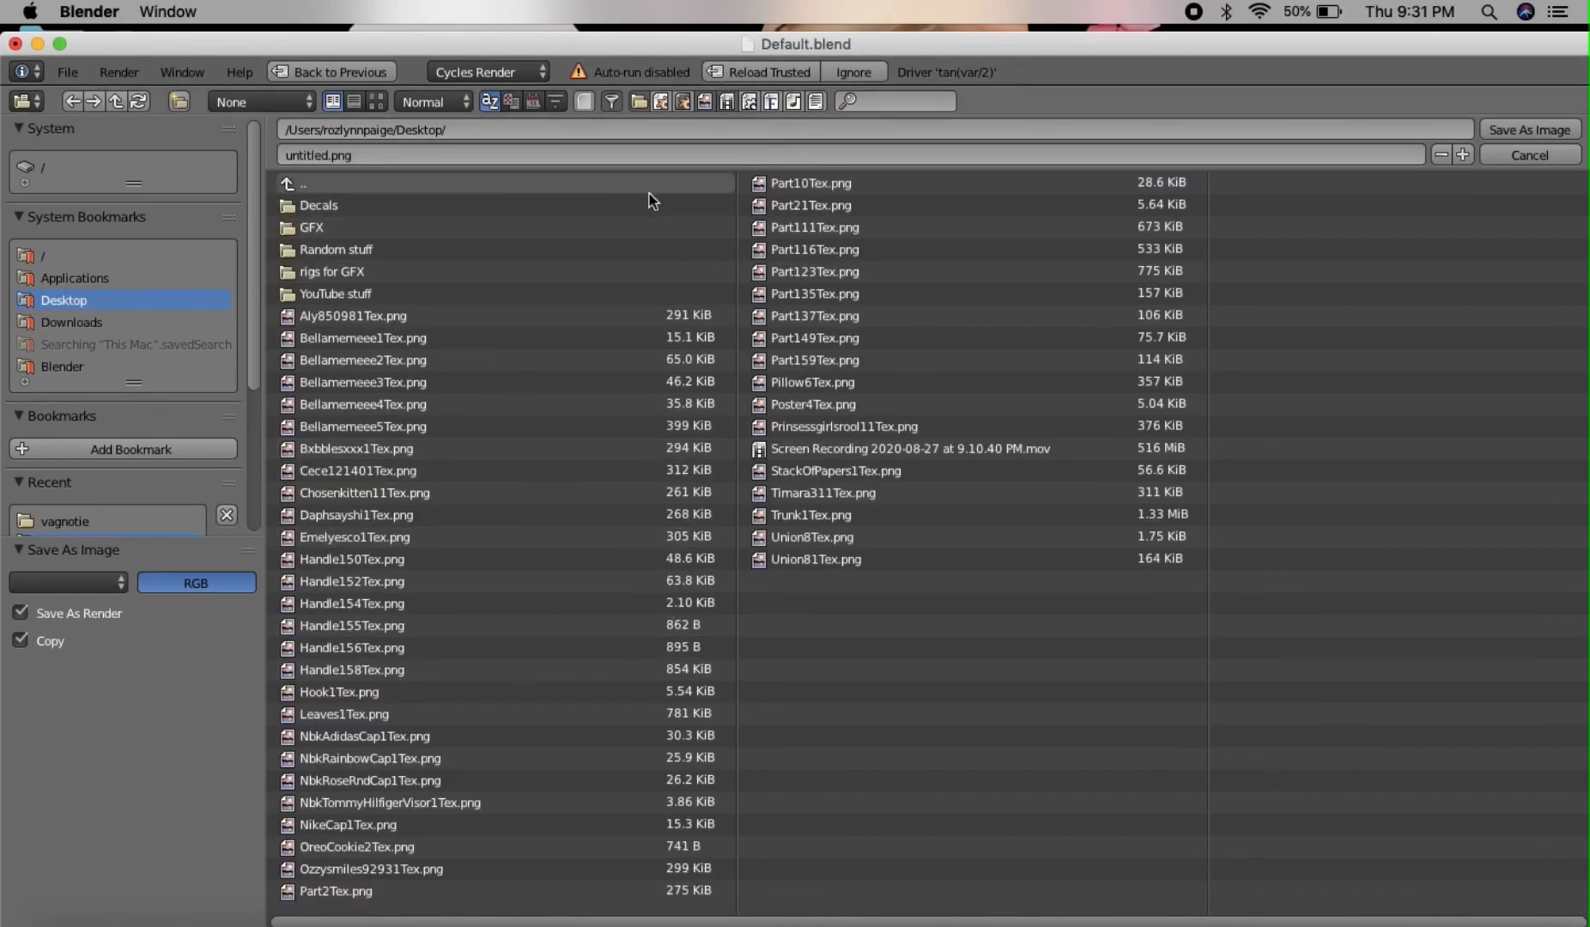
left_click(622, 155)
key("BackSpace")
type("11")
left_click(1515, 131)
left_click(1515, 131)
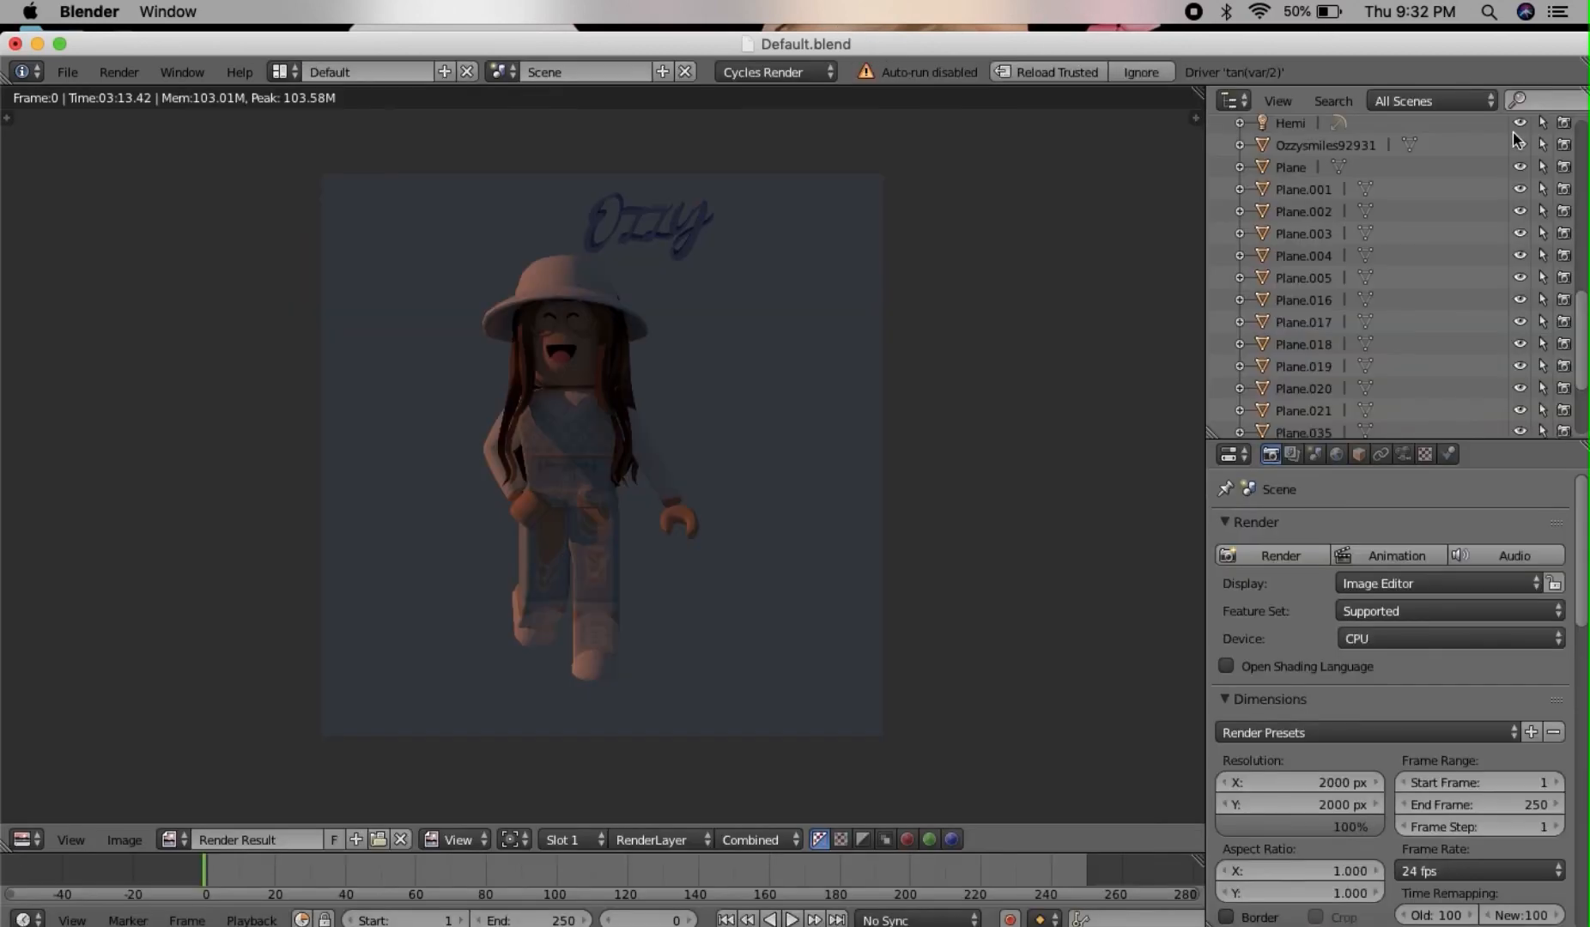
Quit Blender without saving the scene changes and open 11.png from the desktop.
left_click(14, 44)
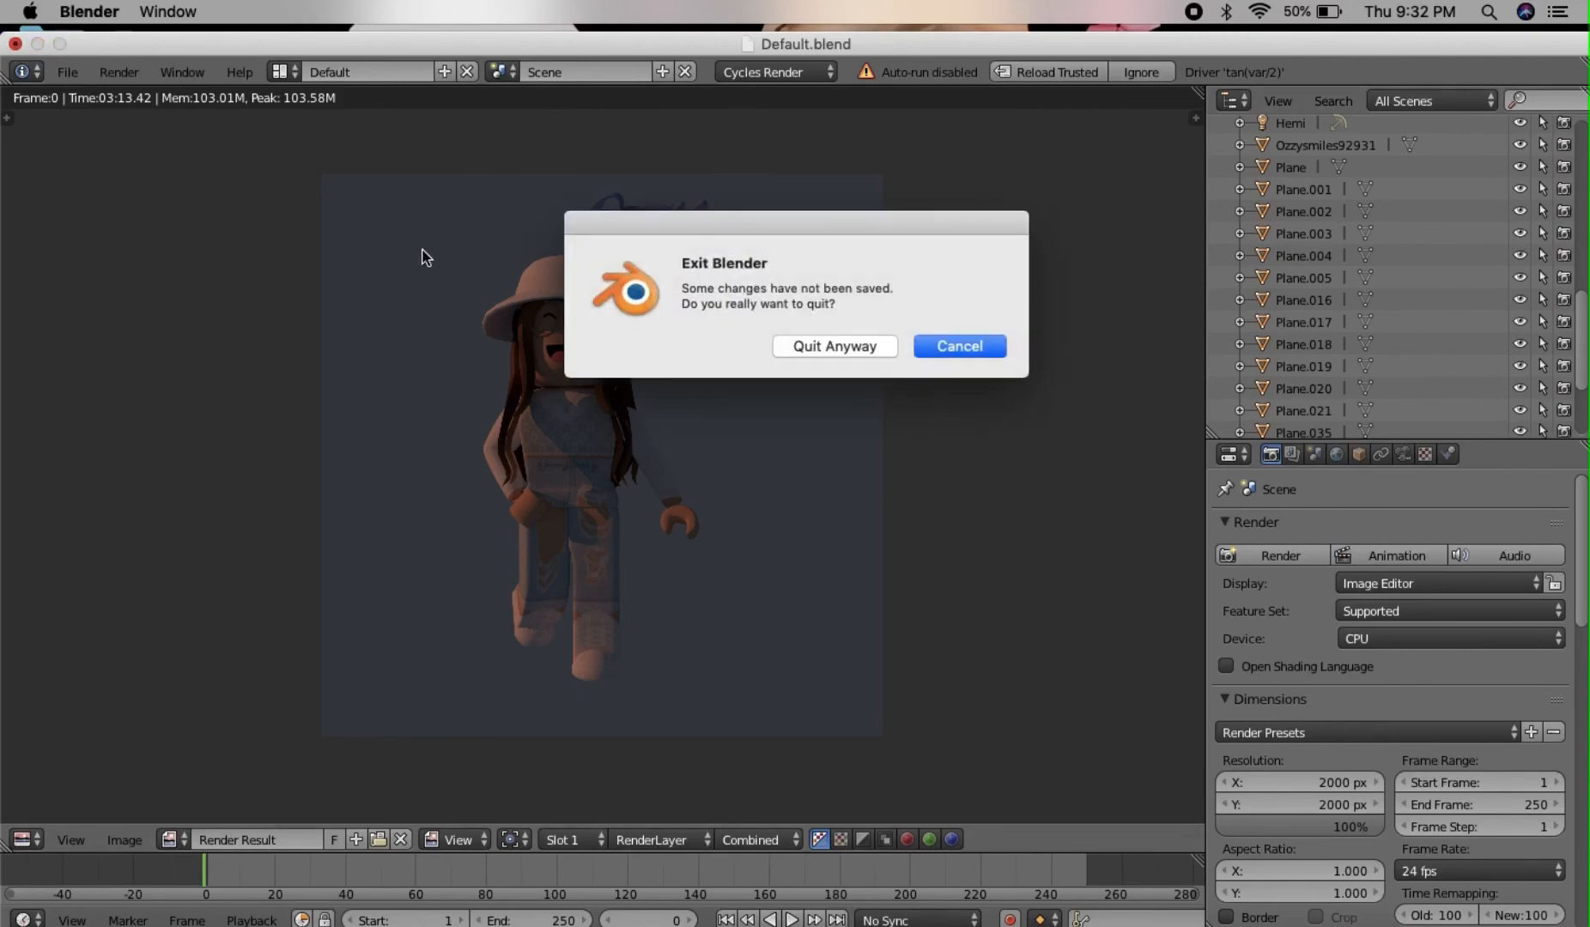
left_click(807, 346)
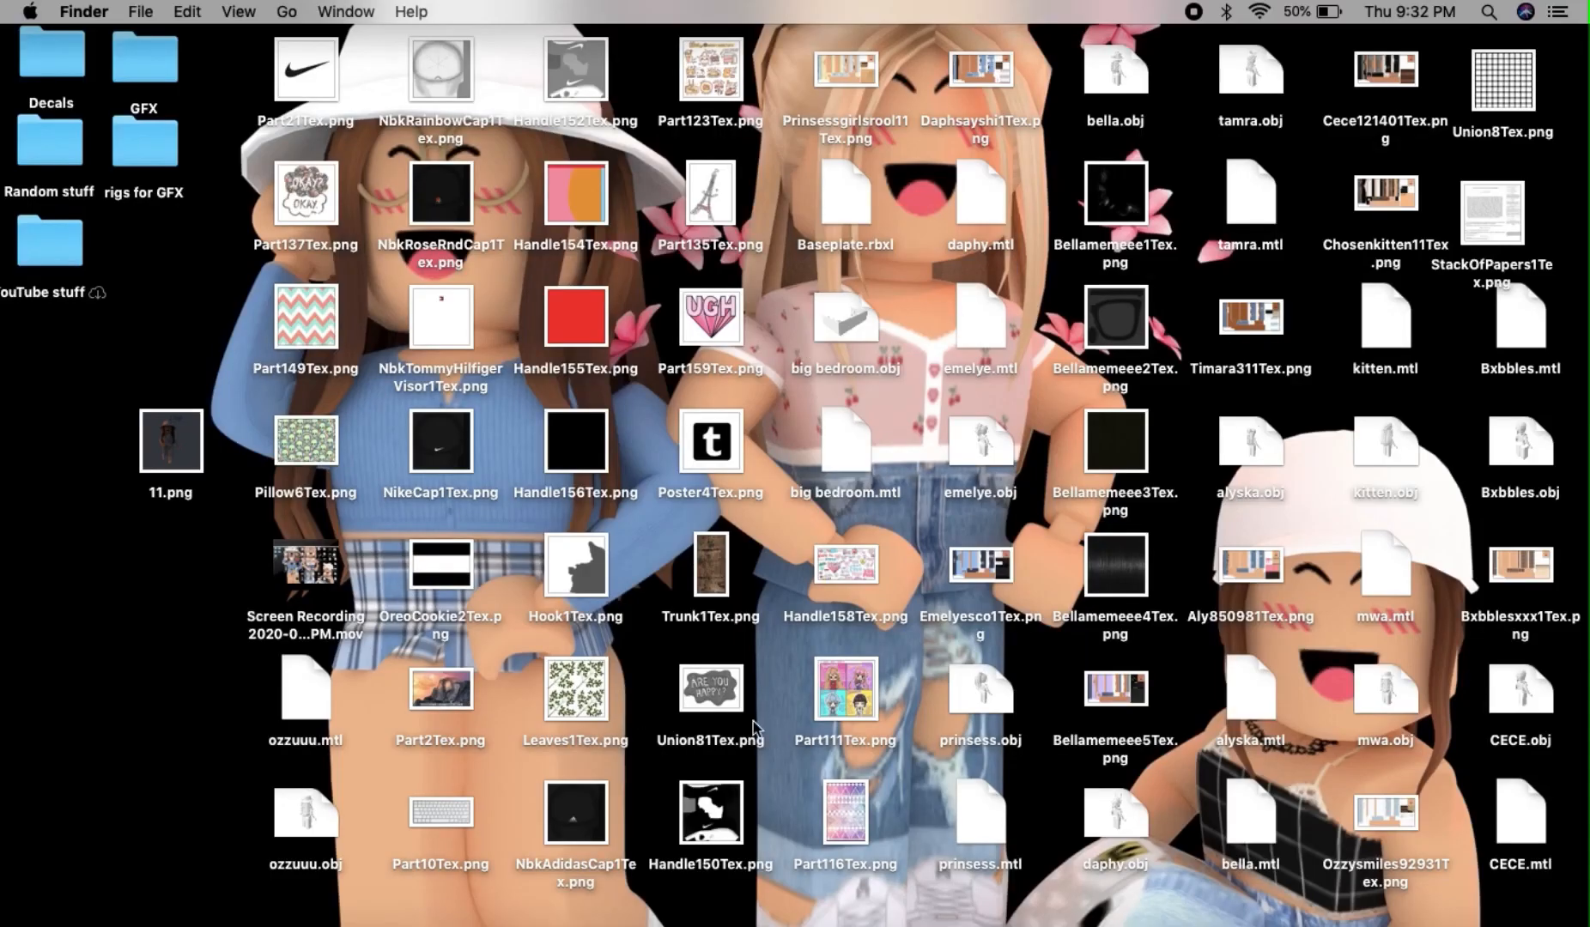
right_click(192, 440)
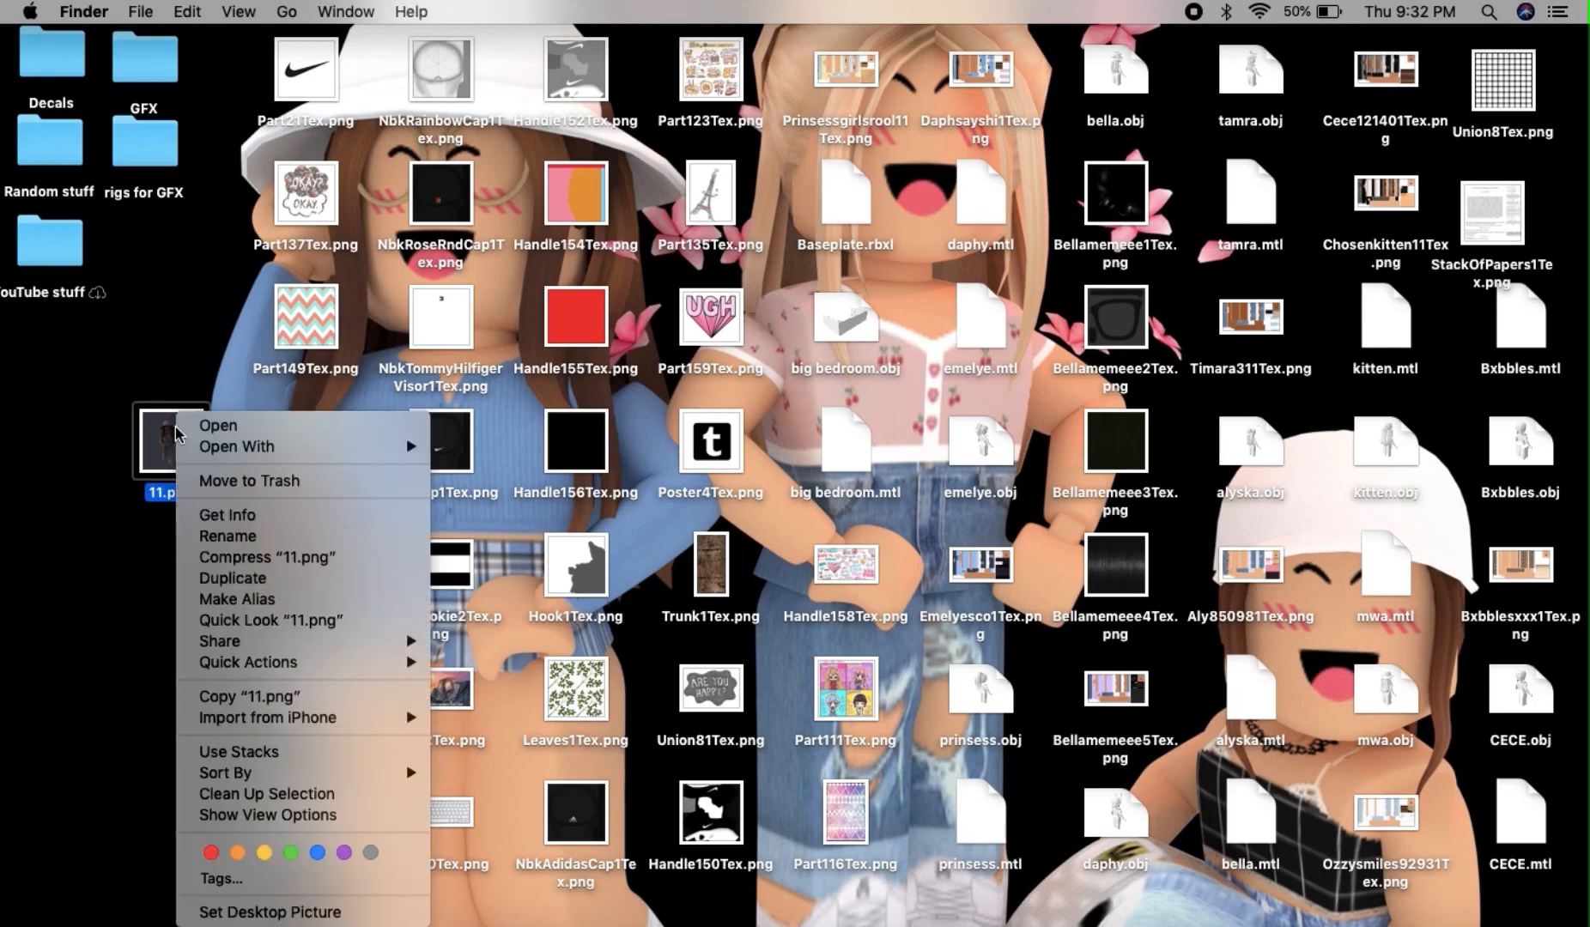
left_click(213, 423)
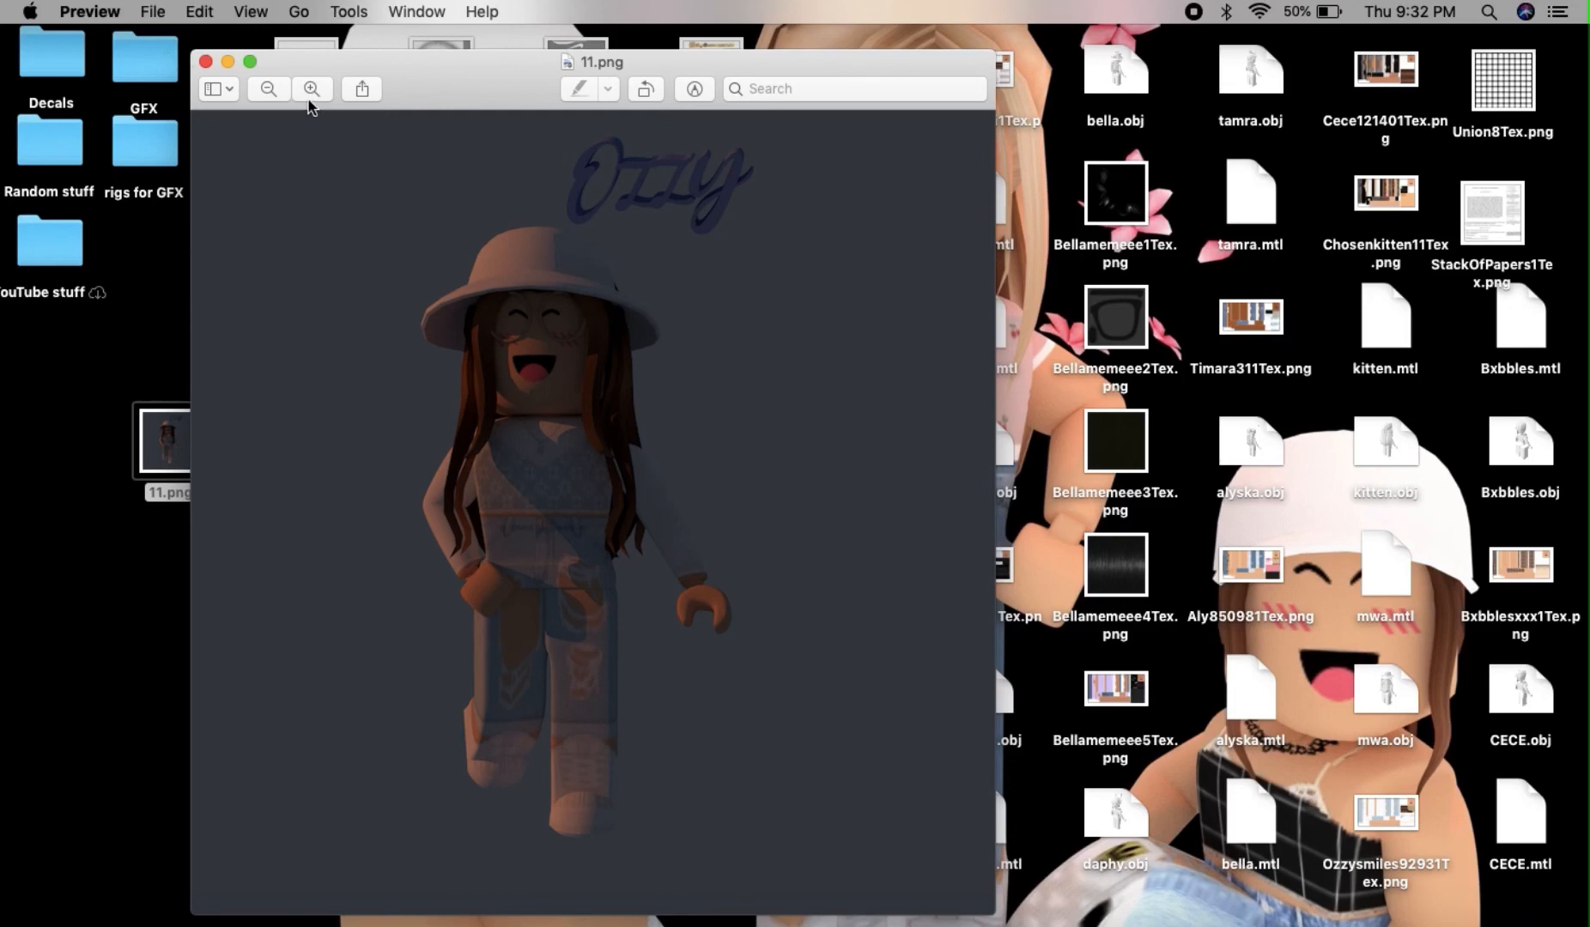
Examine 11.png in full screen, including its sharing options, and close the image.
left_click(254, 61)
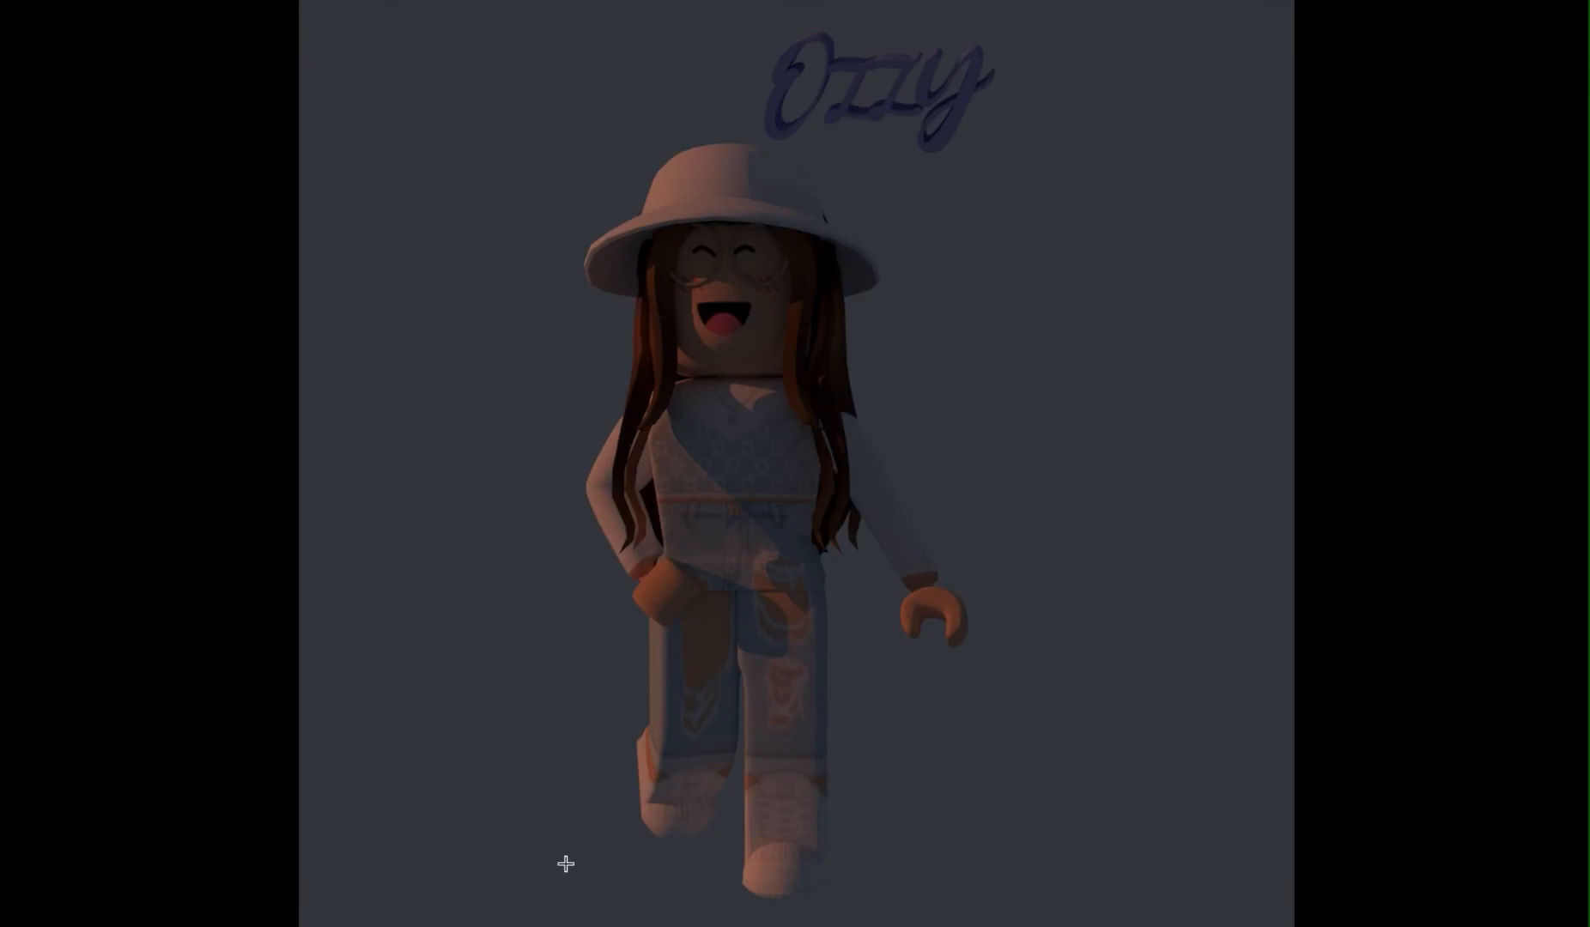
mouse_move(530, 6)
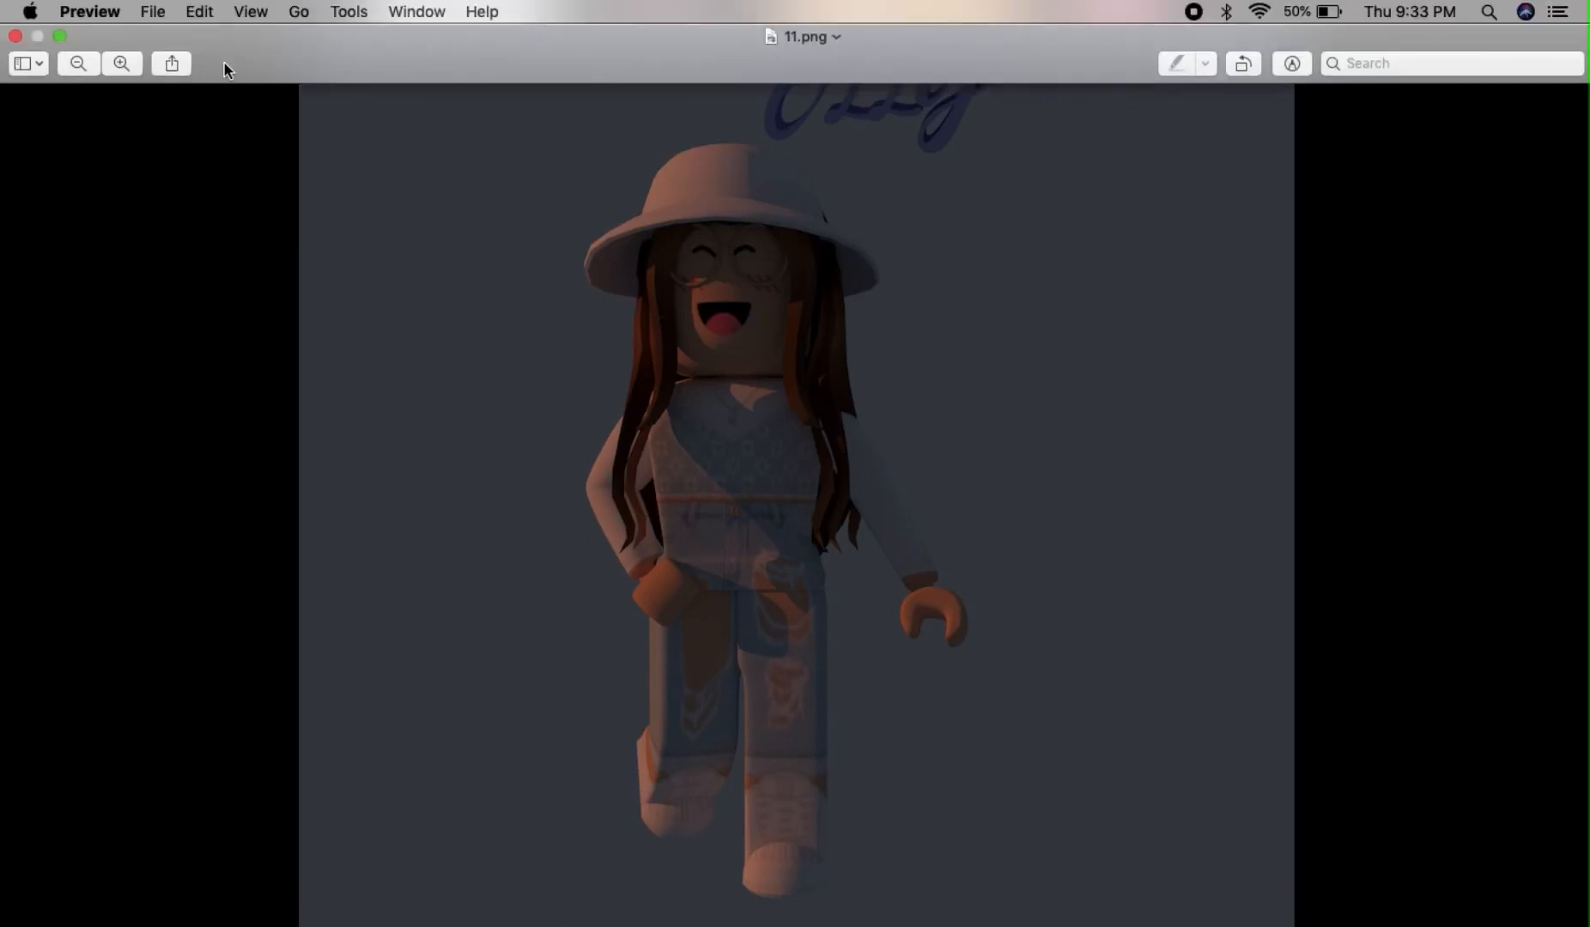
left_click(174, 63)
left_click(241, 183)
left_click(15, 36)
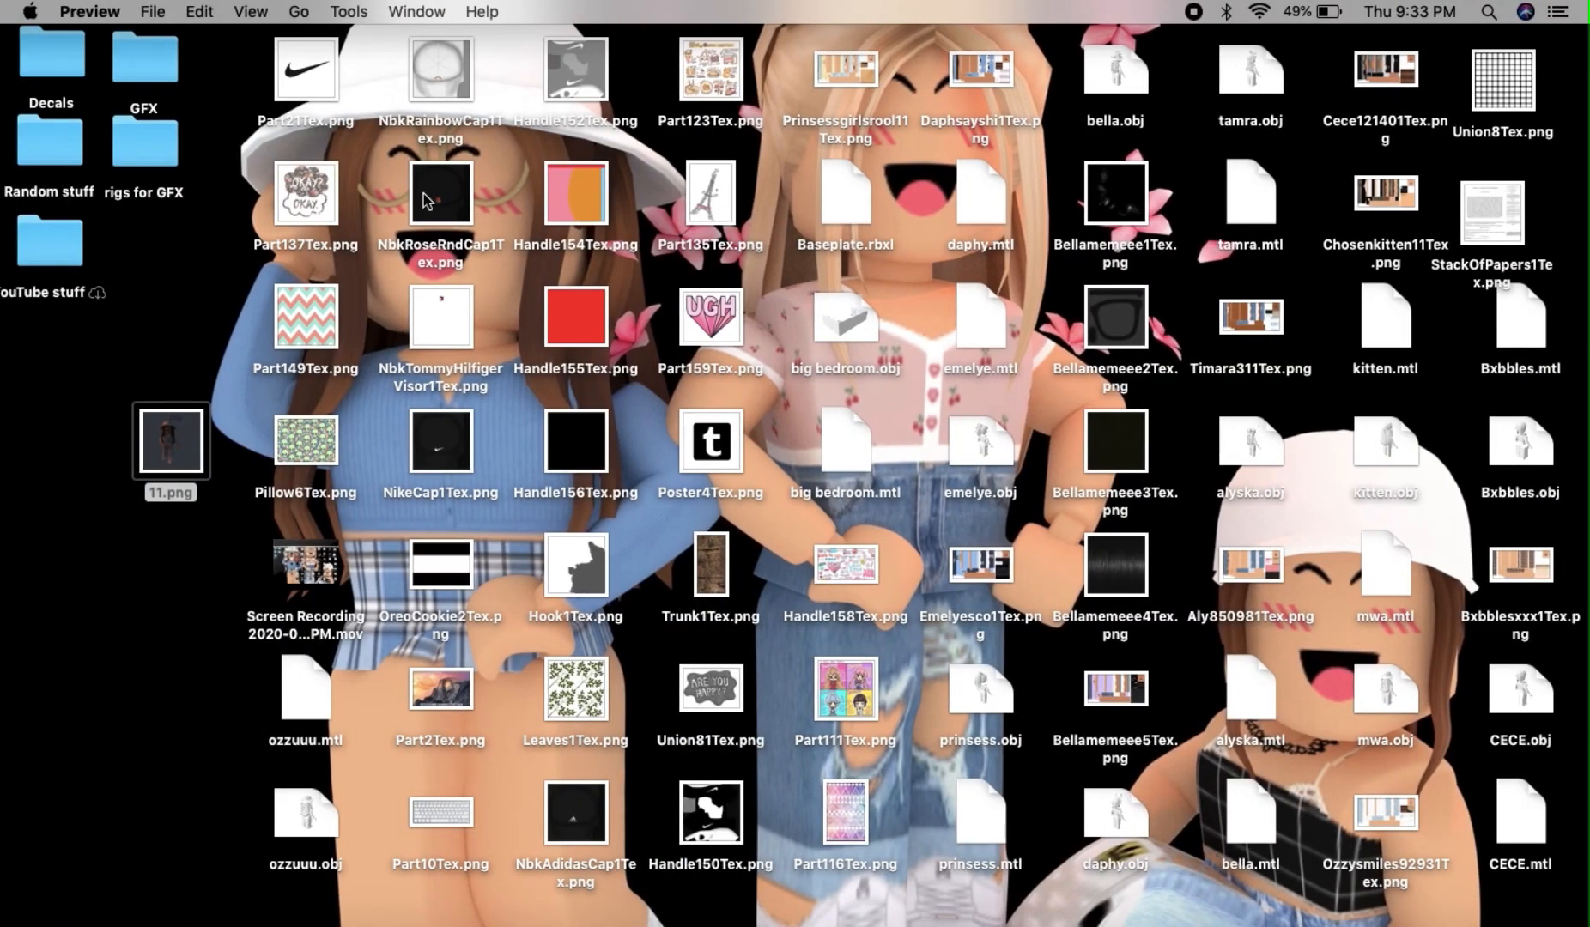